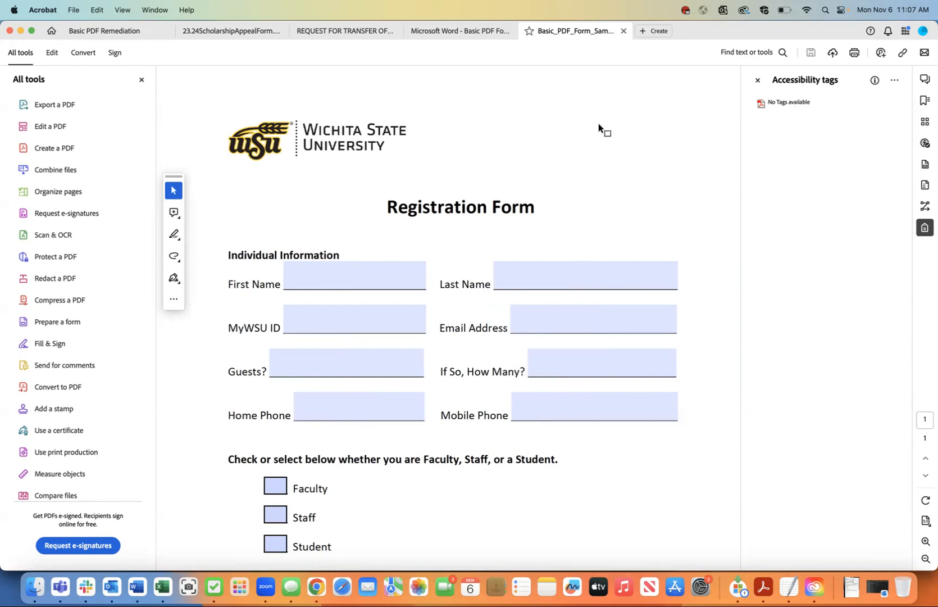
Step: Autotag the untagged registration form with the accessibility preparation tools
scroll(341, 313, down, 6)
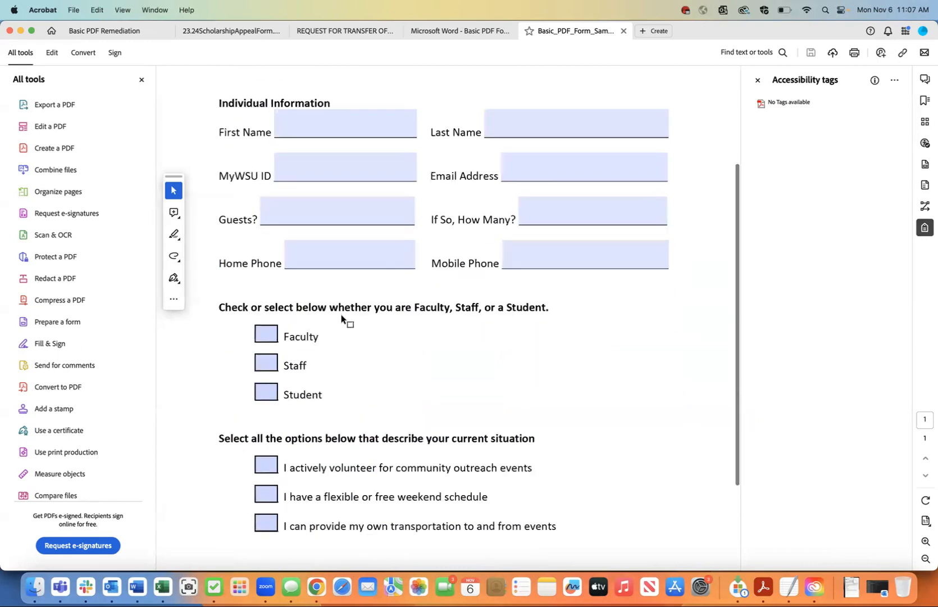
scroll(341, 314, up, 6)
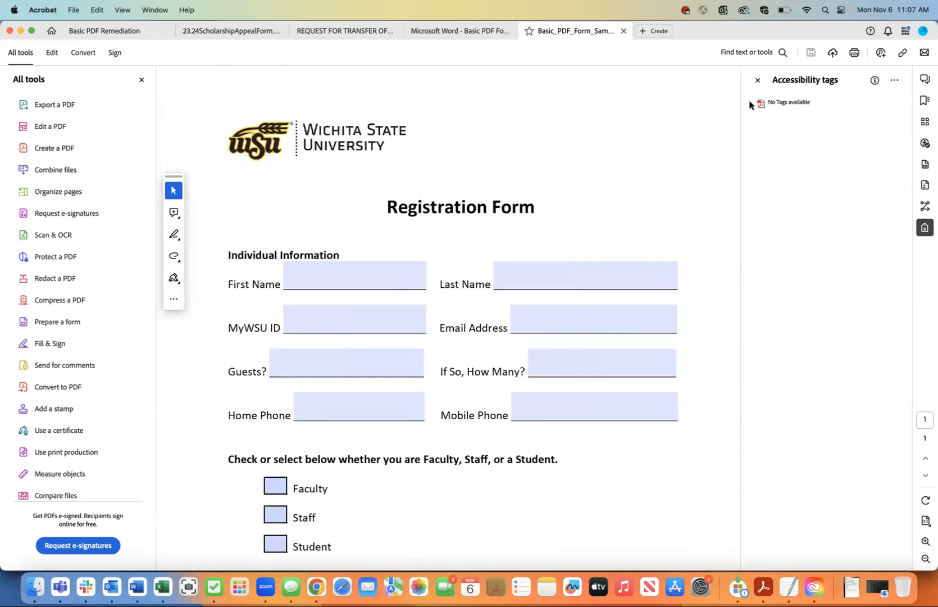
right_click(784, 107)
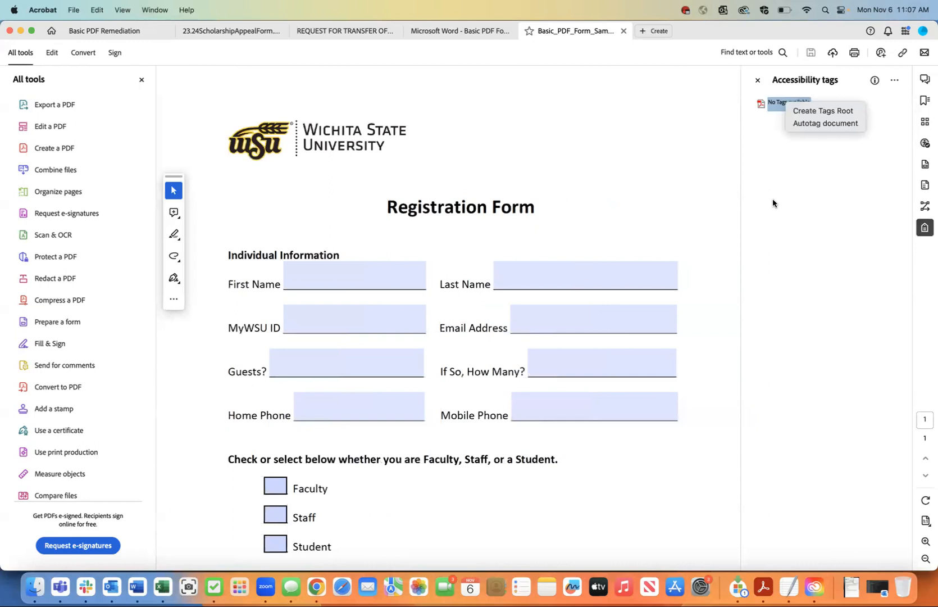
click(781, 247)
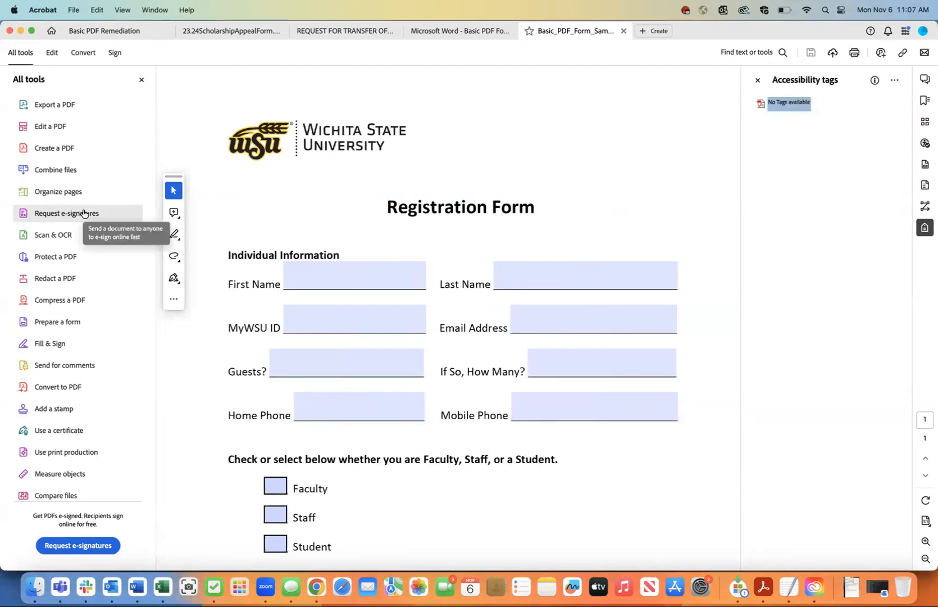
scroll(84, 290, down, 5)
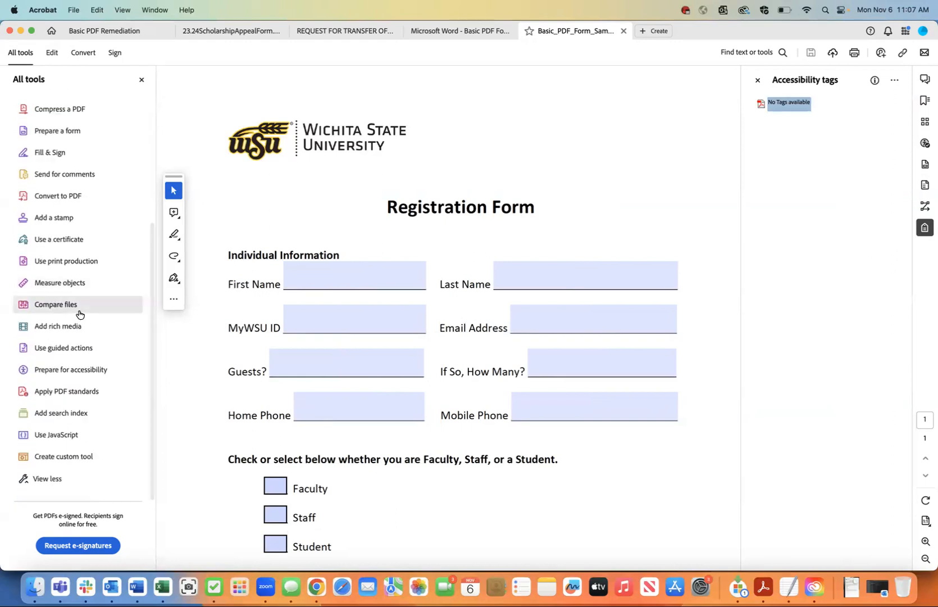
click(73, 371)
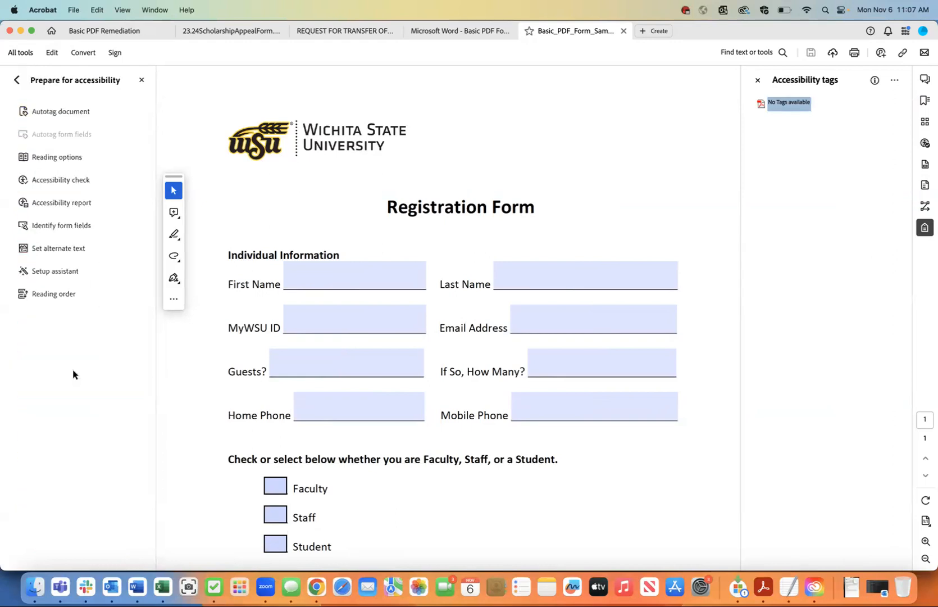
click(66, 111)
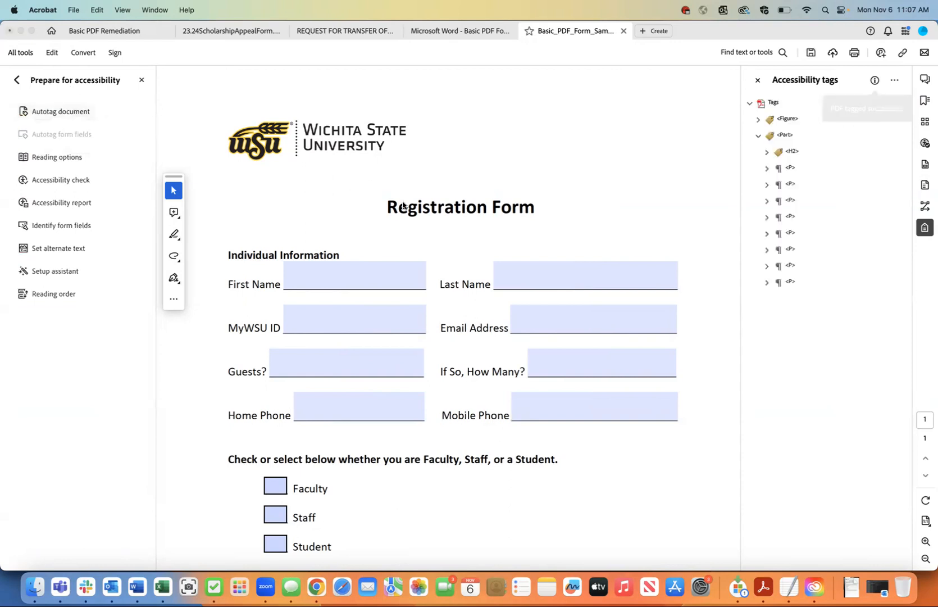
Step: Examine the generated tags one by one, from the logo figure through the paragraph tags, comparing each with its highlighted page content
click(785, 121)
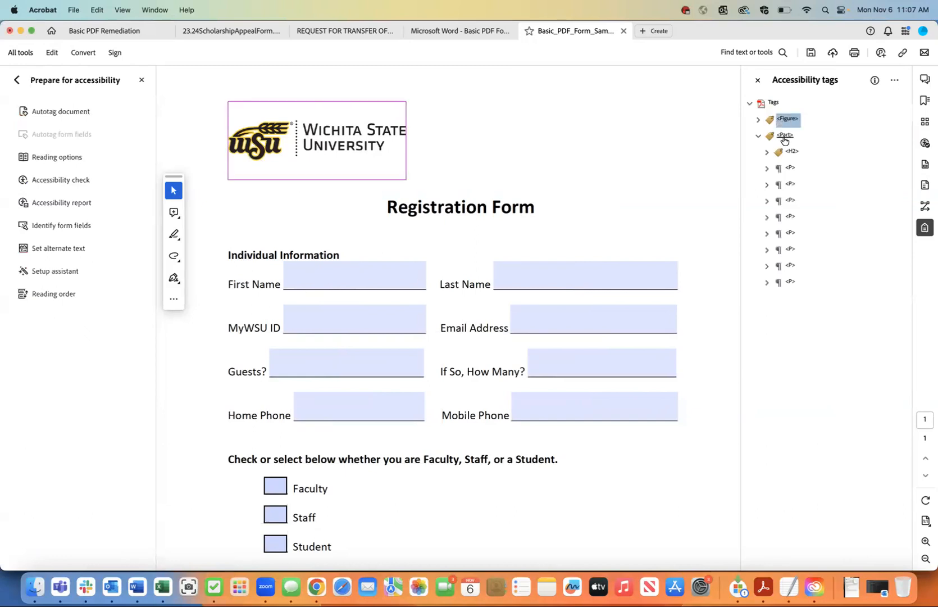
click(785, 135)
key(Down)
key(Down)
key(Down)
key(Down)
key(Down)
key(Down)
key(Down)
key(Down)
key(Down)
key(Up)
key(Up)
key(Up)
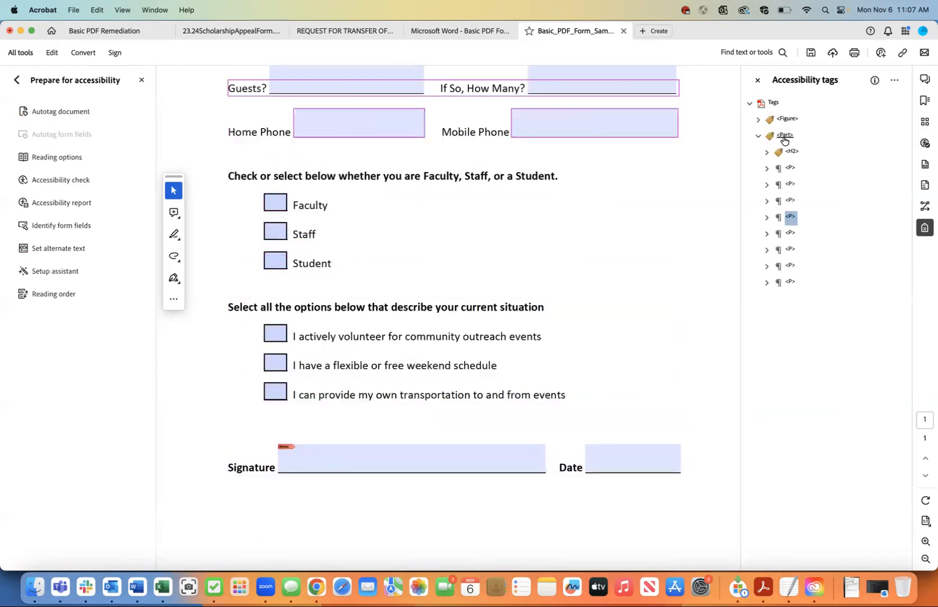
key(Up)
key(Up)
key(Up)
key(Up)
key(Up)
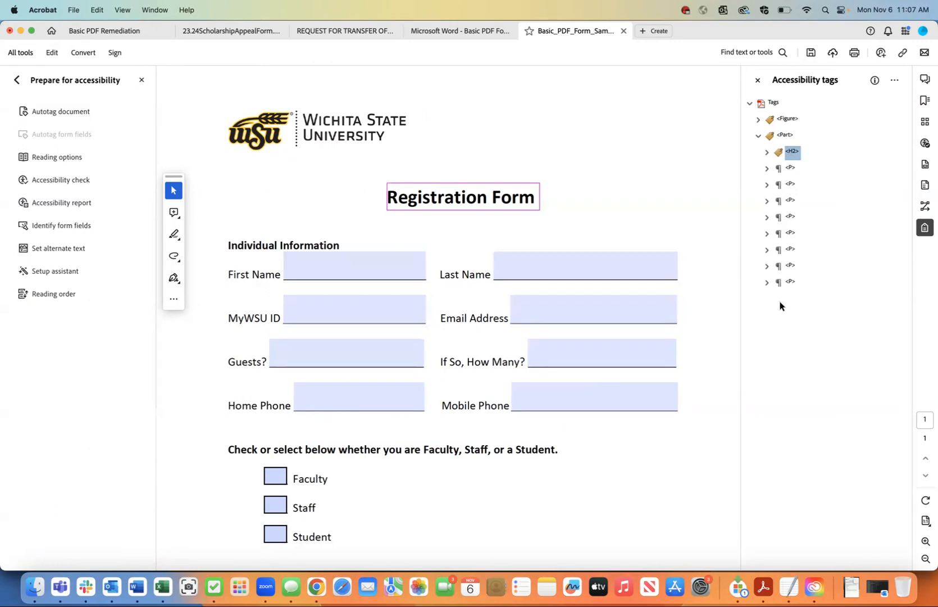
scroll(478, 335, down, 5)
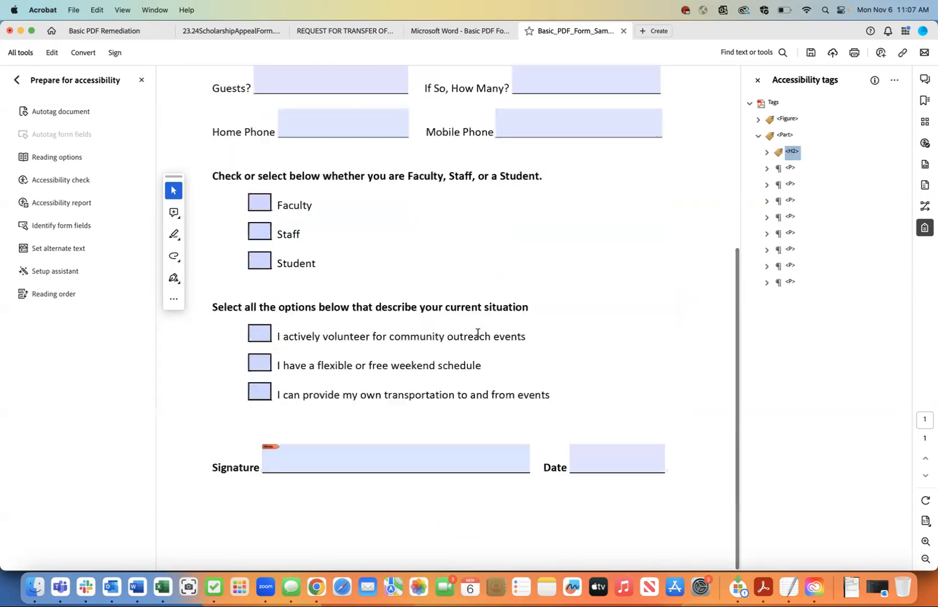
scroll(478, 333, up, 5)
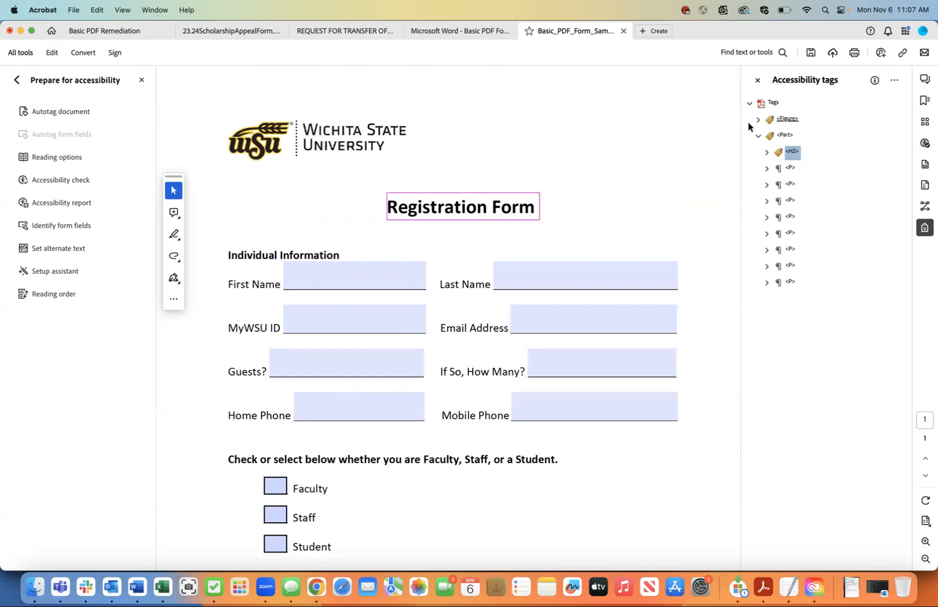
Step: Expand the logo's Figure tag to locate its image, and open the Reading Order tool to review the numbered page regions
click(789, 120)
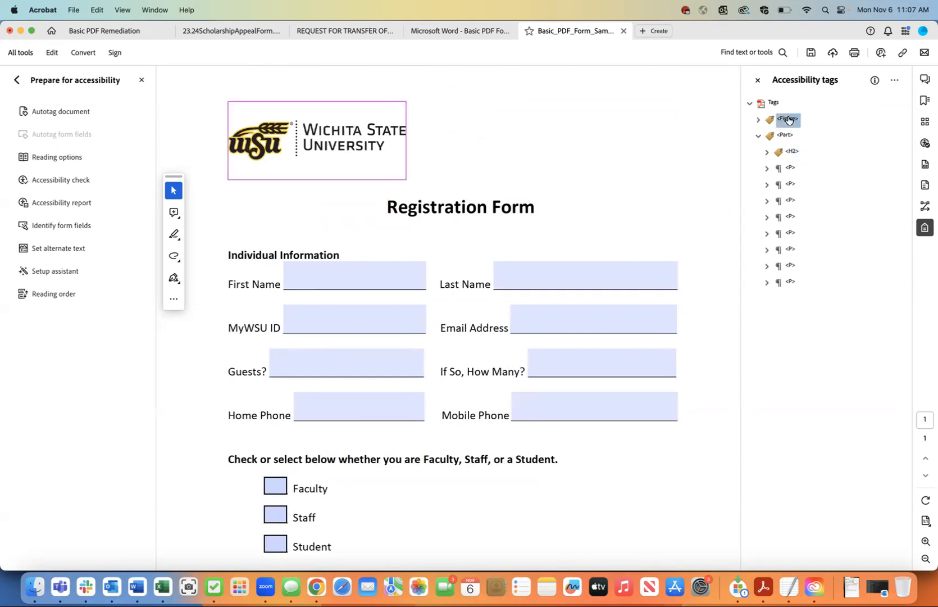
click(758, 119)
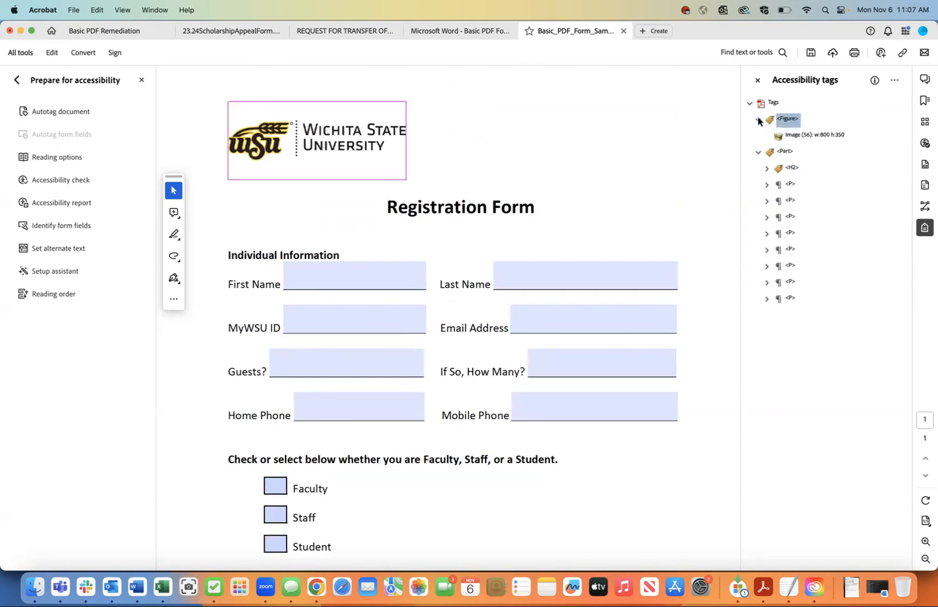
click(788, 136)
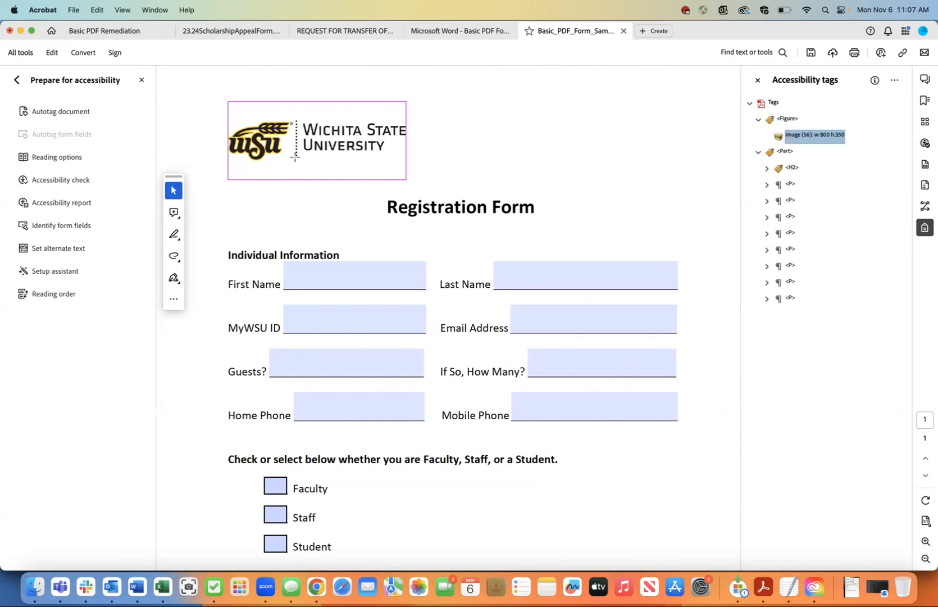
click(35, 293)
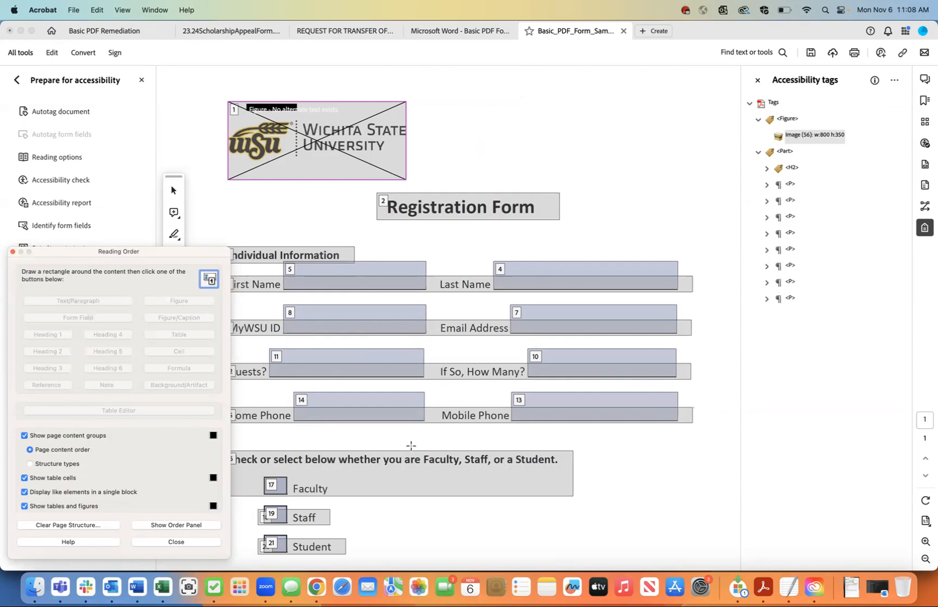
scroll(410, 446, down, 3)
scroll(411, 445, down, 4)
scroll(411, 445, up, 7)
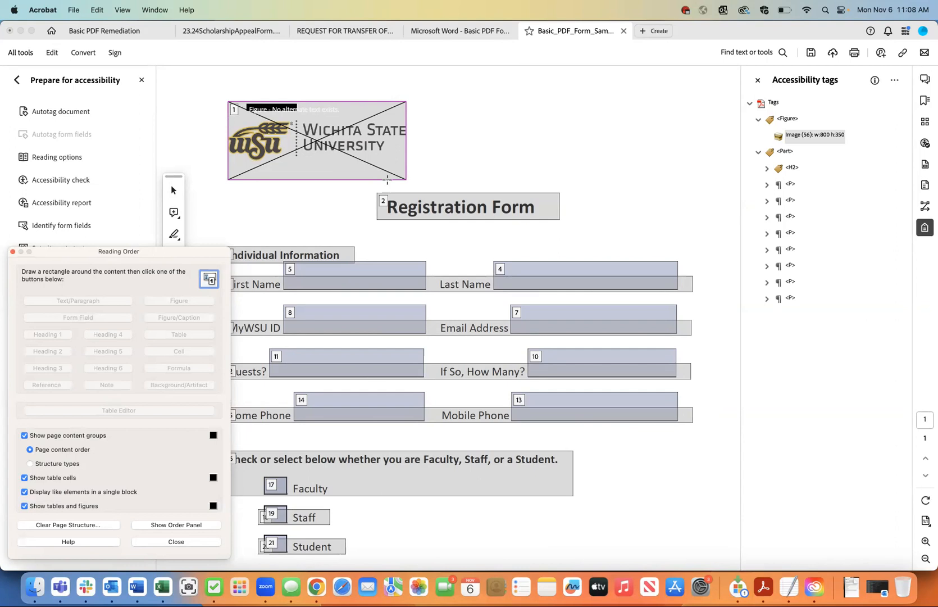
Step: Give the logo figure the alternate text "Wichita State University logo letterhead."
click(234, 109)
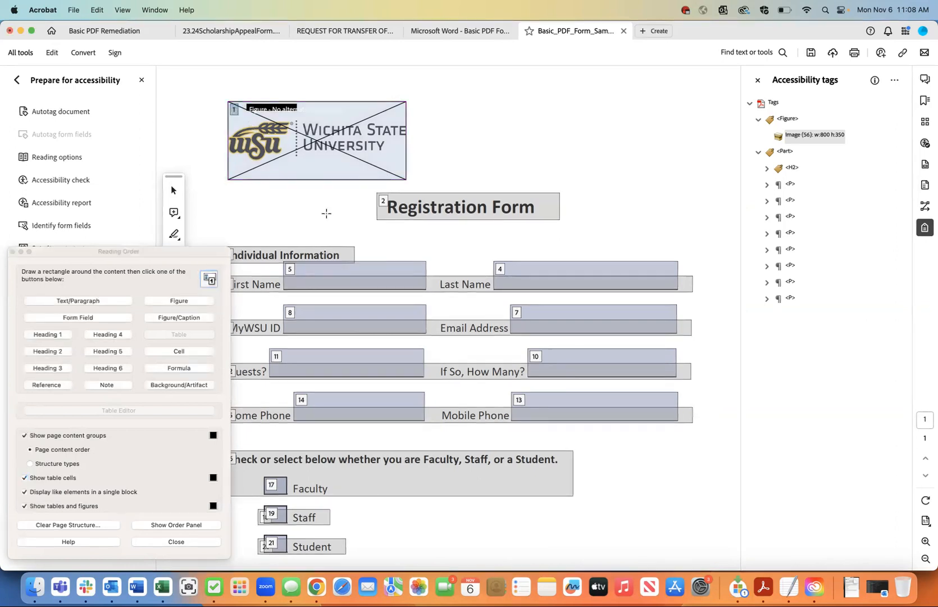
right_click(233, 107)
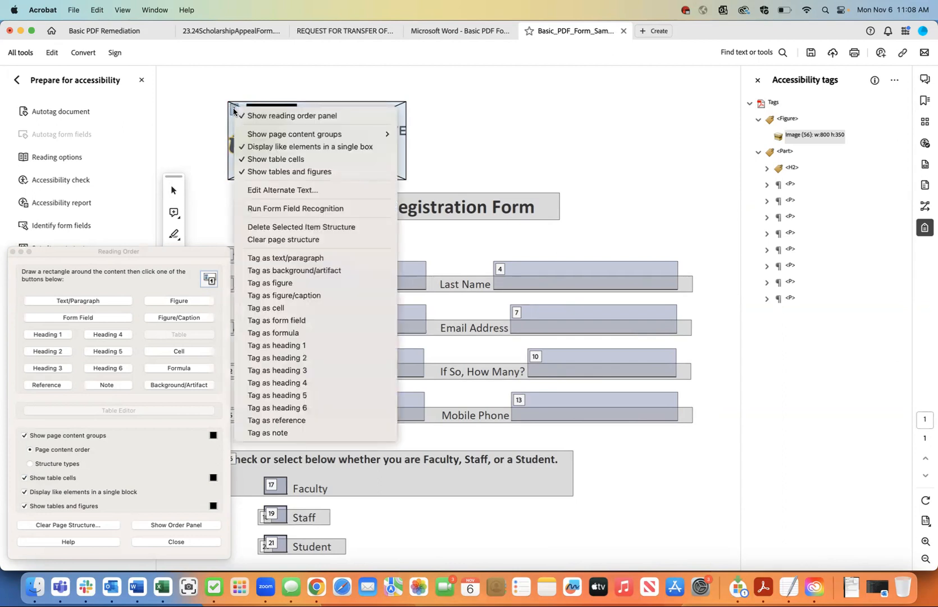
click(262, 189)
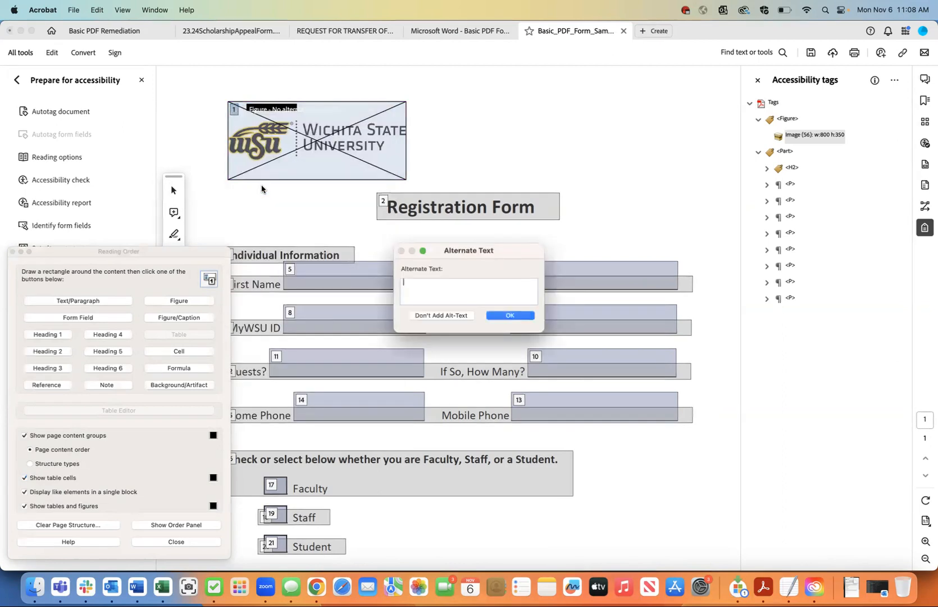
text(Wichita State University logo letterhead.)
click(501, 317)
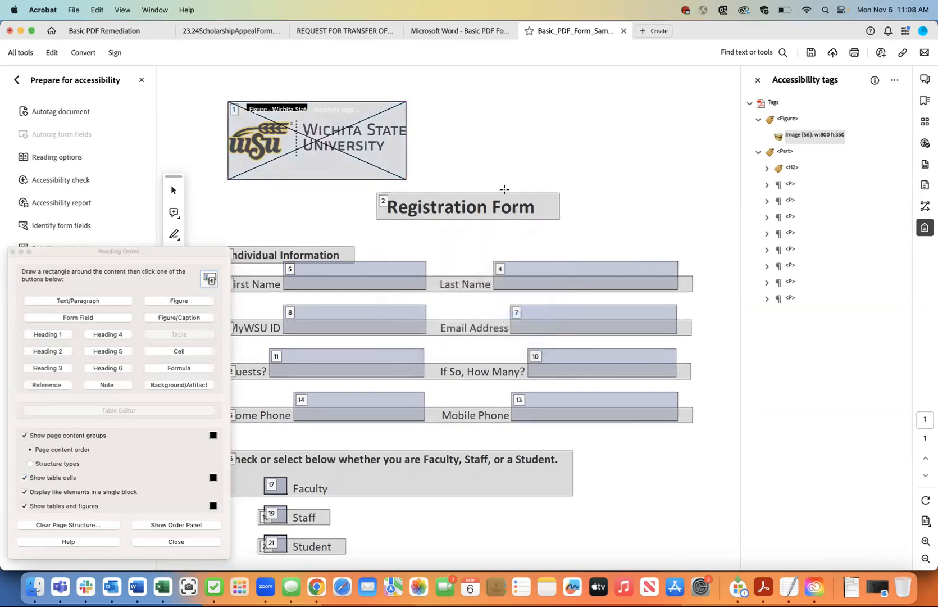
Step: Change the tag type of the "Registration Form" title to Heading Level 1
click(786, 152)
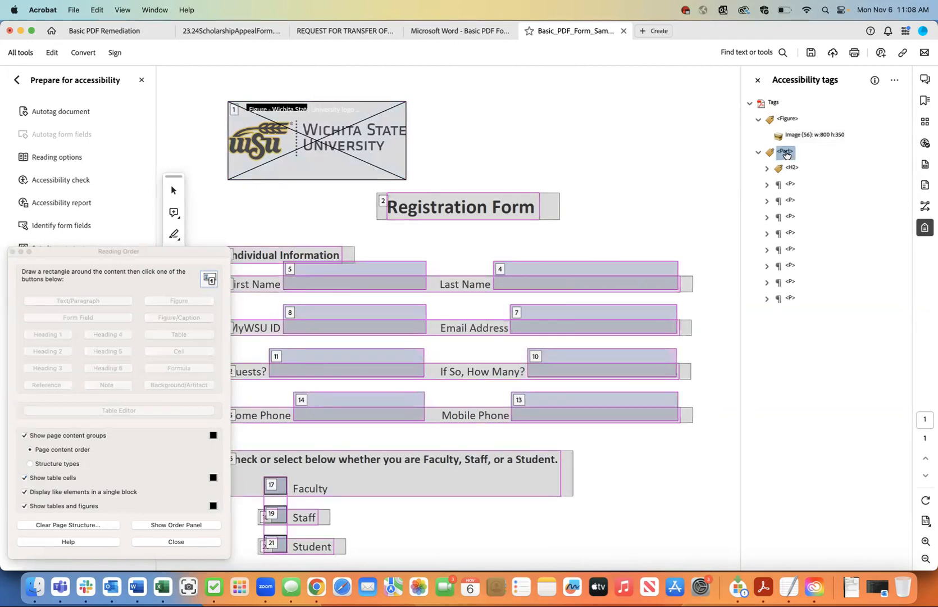
click(790, 168)
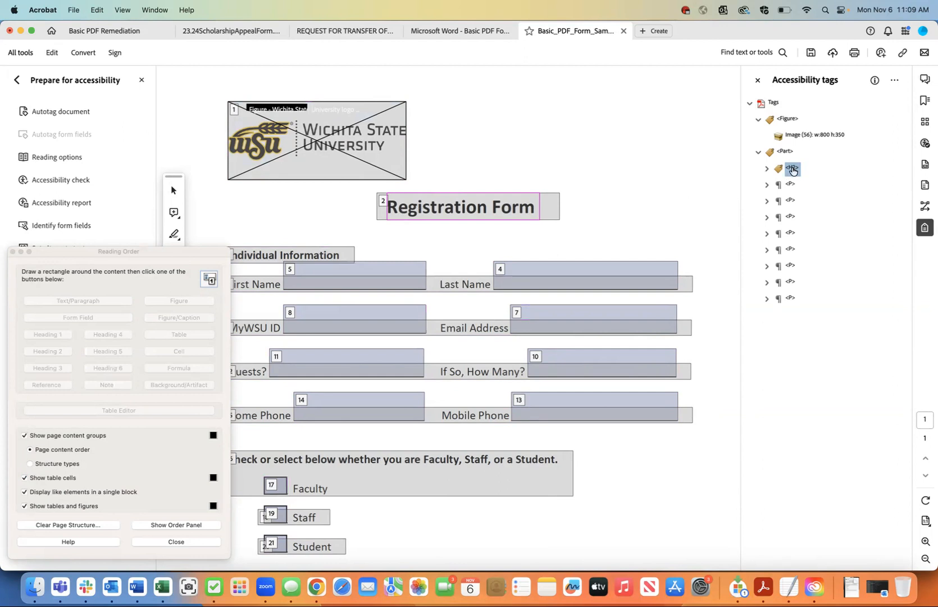
right_click(793, 170)
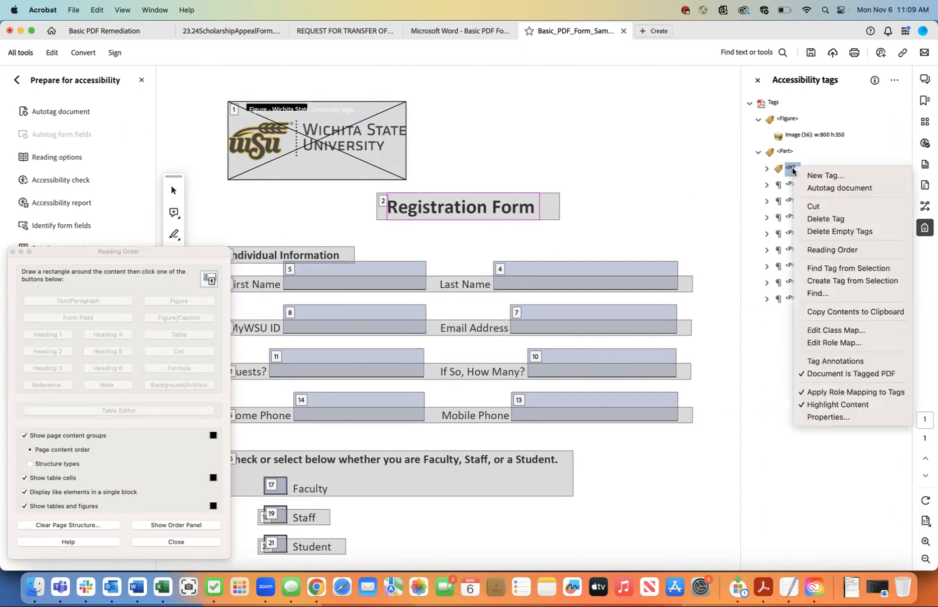
click(814, 422)
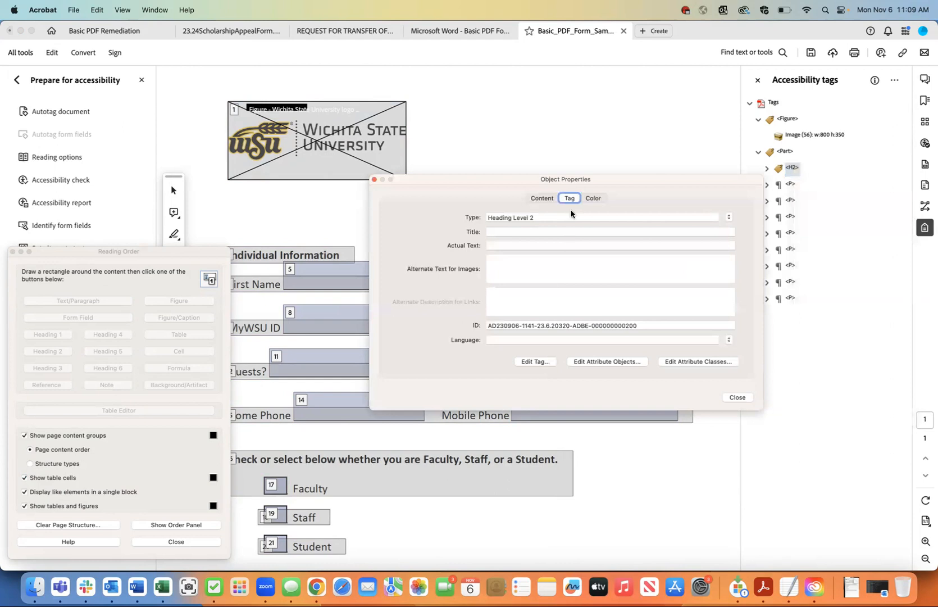
click(729, 217)
click(729, 207)
click(737, 397)
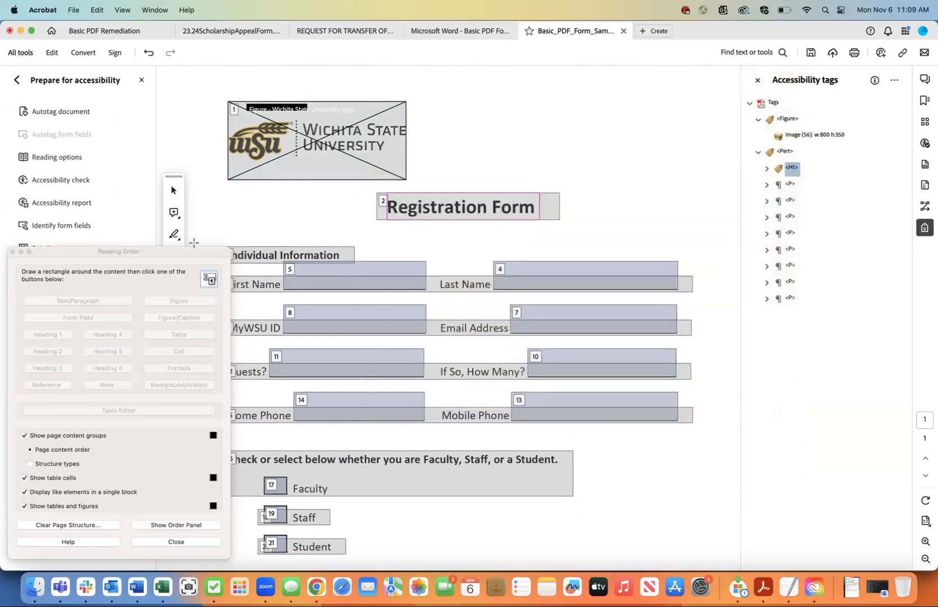
Step: Move the Reading Order dialog clear of the region numbers and set the page magnification to 100%
drag(191, 251, 176, 248)
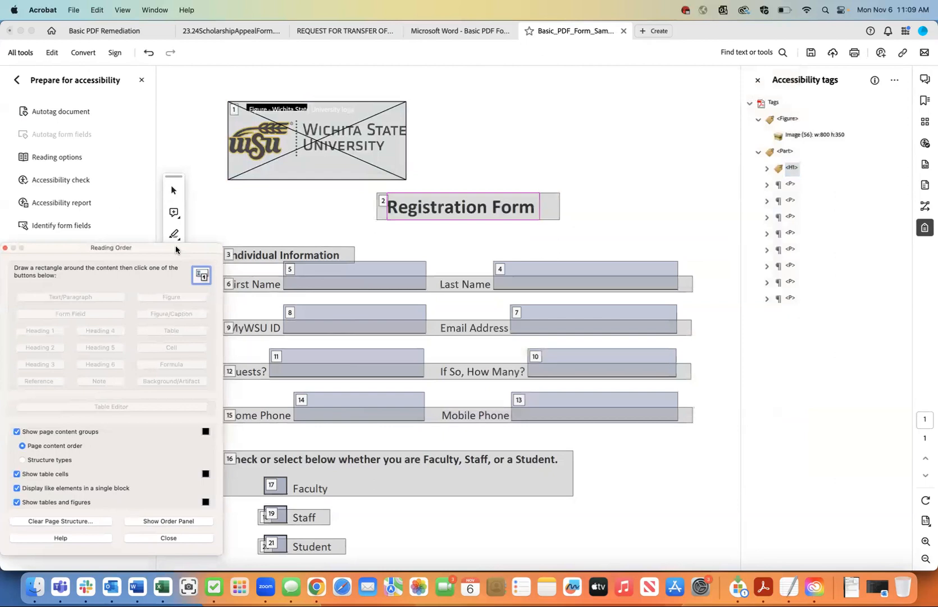
scroll(286, 270, down, 2)
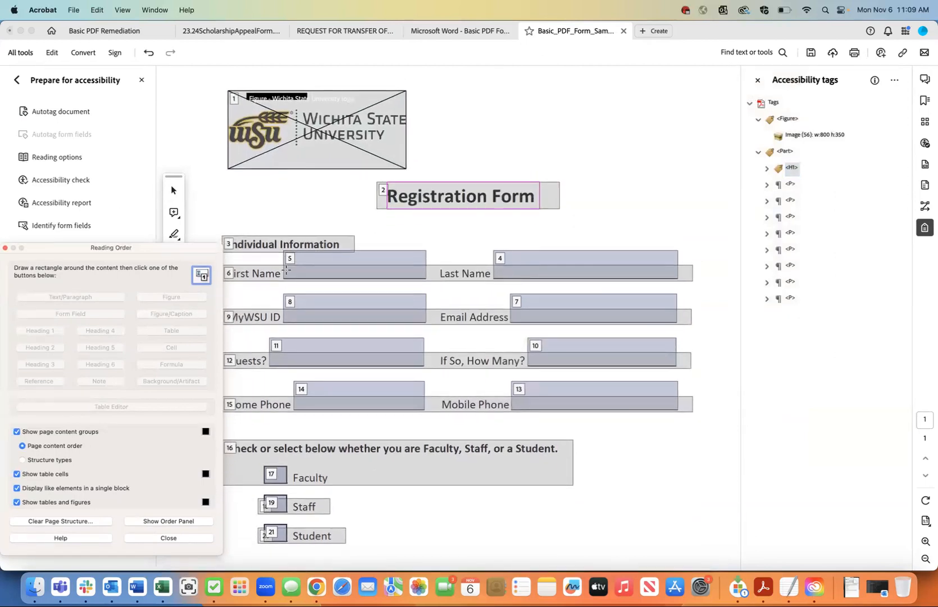
scroll(286, 271, up, 1)
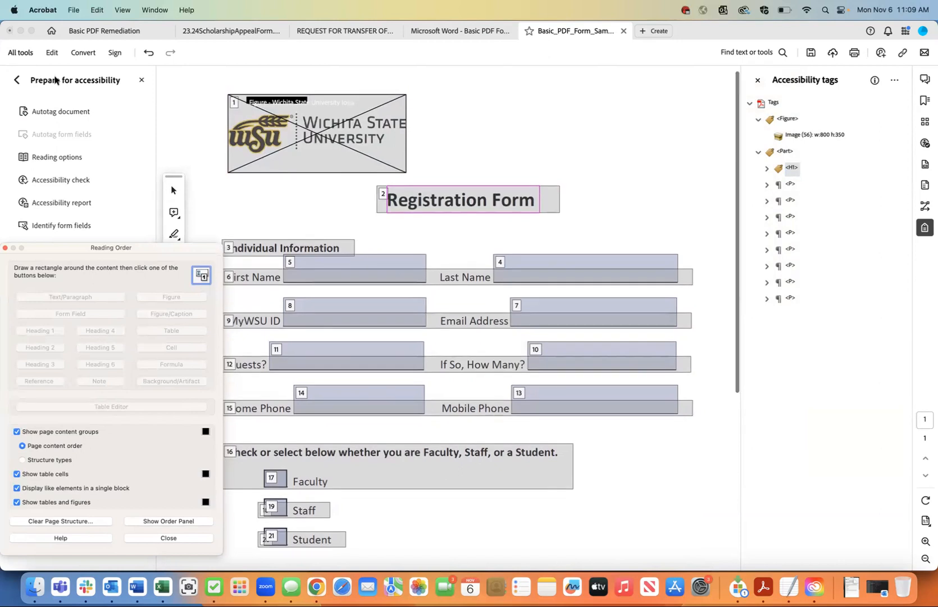
click(122, 10)
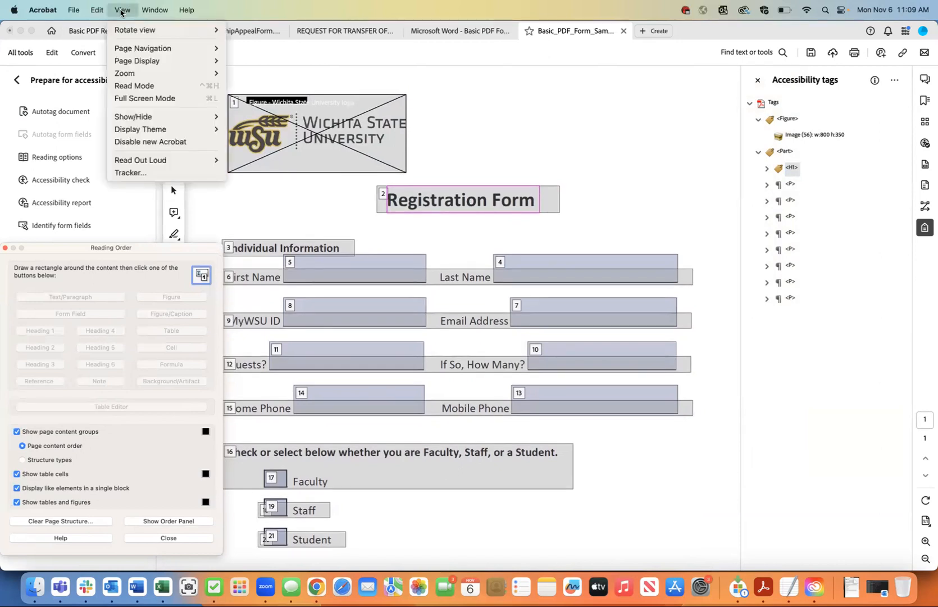
mouse_move(127, 76)
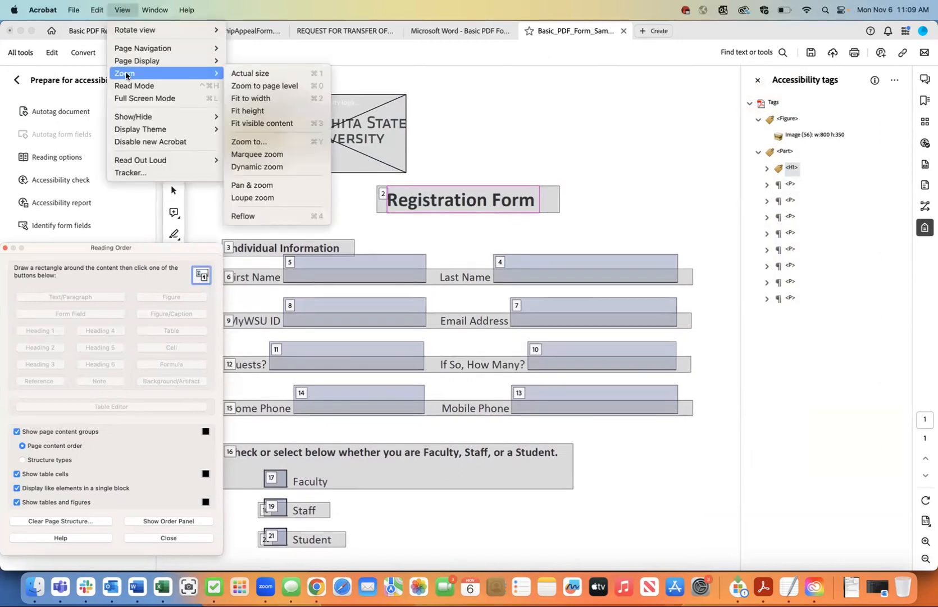
click(255, 143)
text(1)
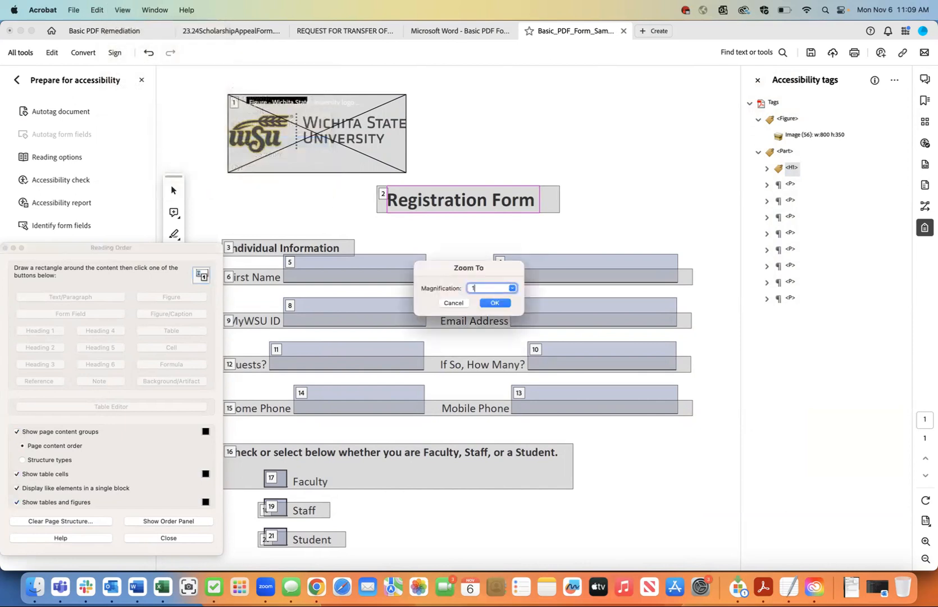
text(00)
click(486, 304)
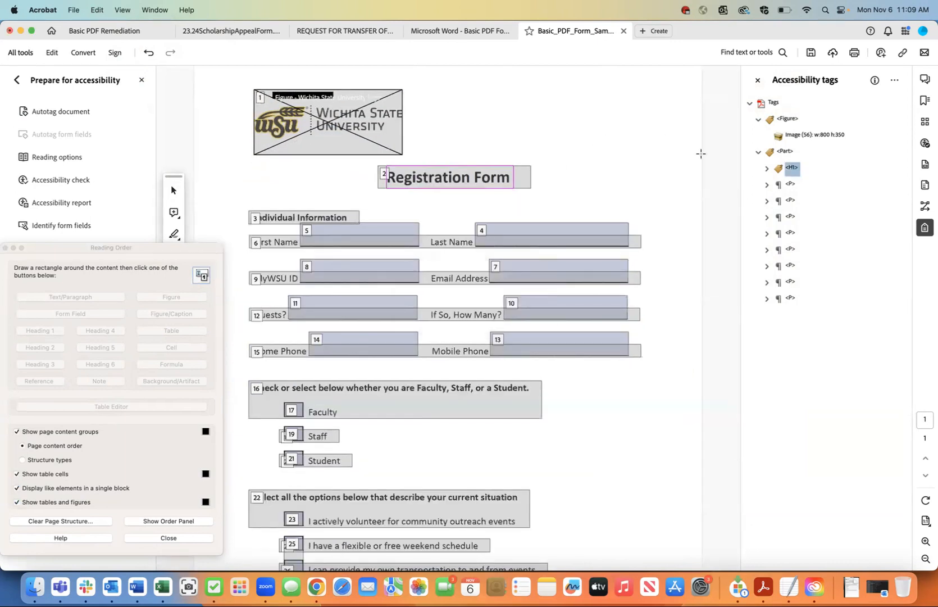
Step: Expand the first paragraph tag below the main heading and its nested Form tag to examine their text and field contents
click(767, 169)
click(767, 169)
click(790, 185)
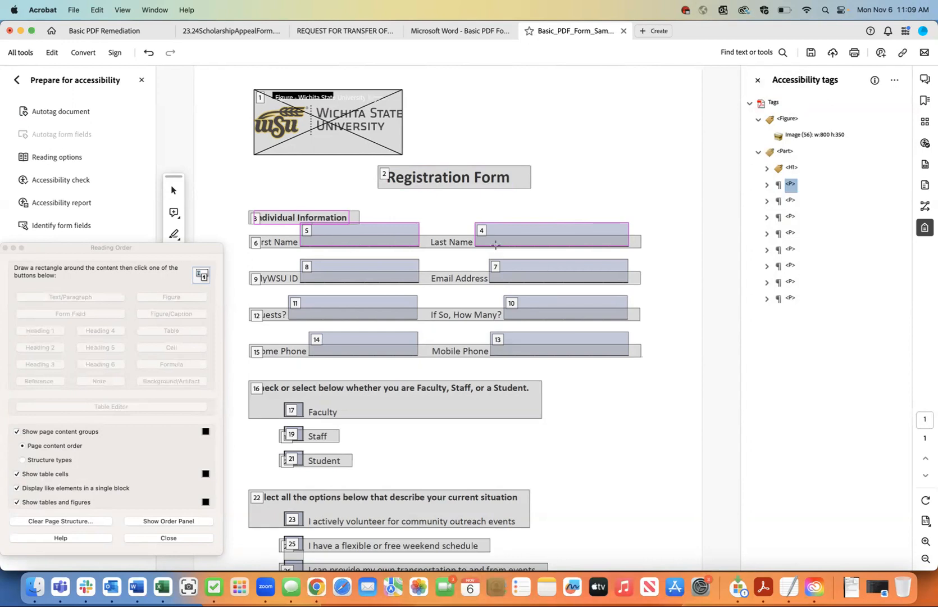
click(766, 184)
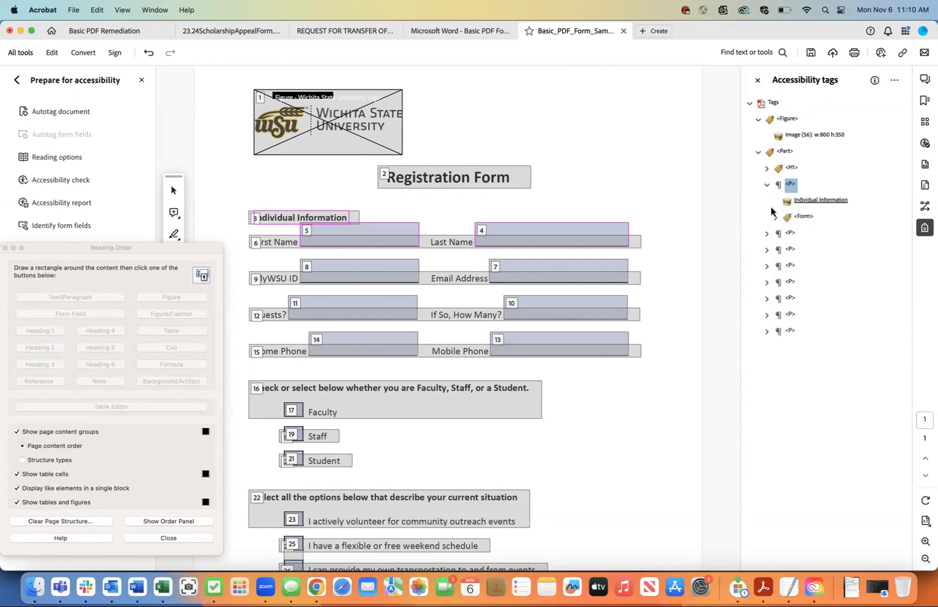
click(811, 200)
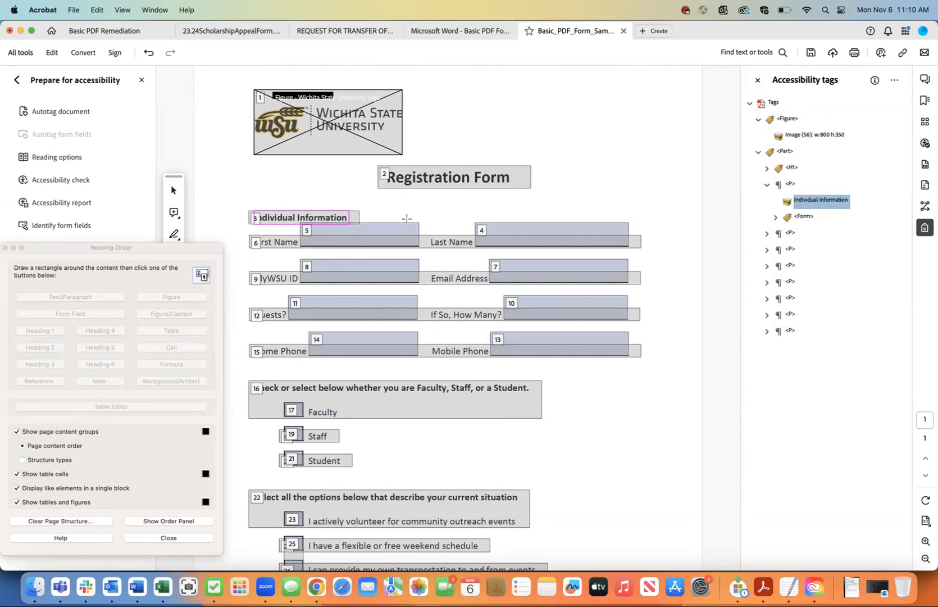
click(804, 217)
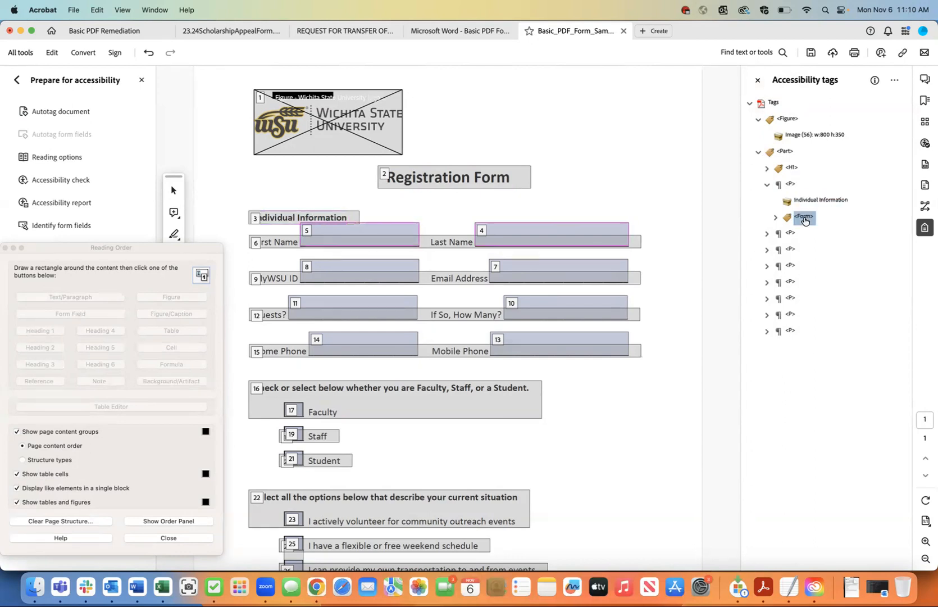
click(775, 217)
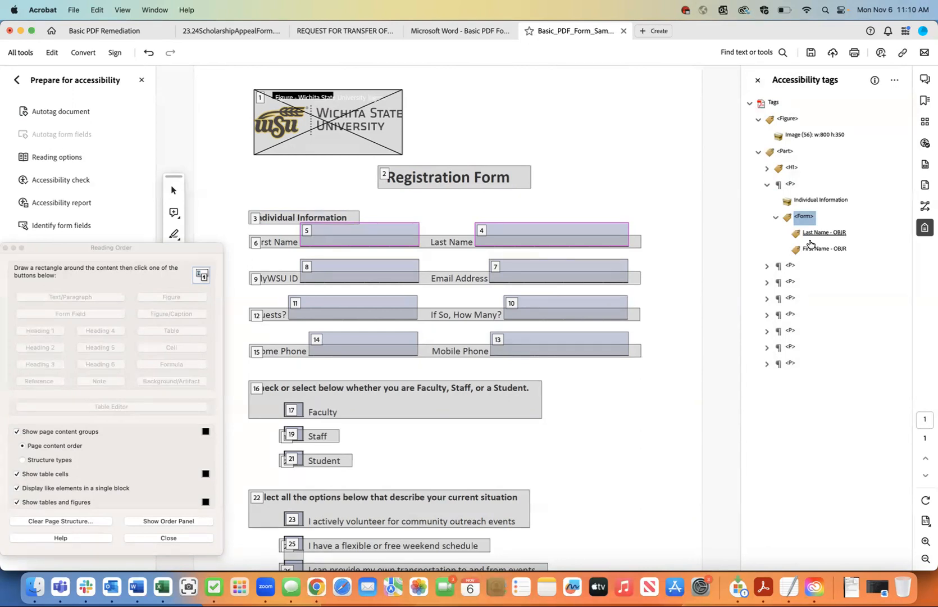
Step: Change the tag type of the "Individual Information" paragraph to Heading Level 2
click(790, 184)
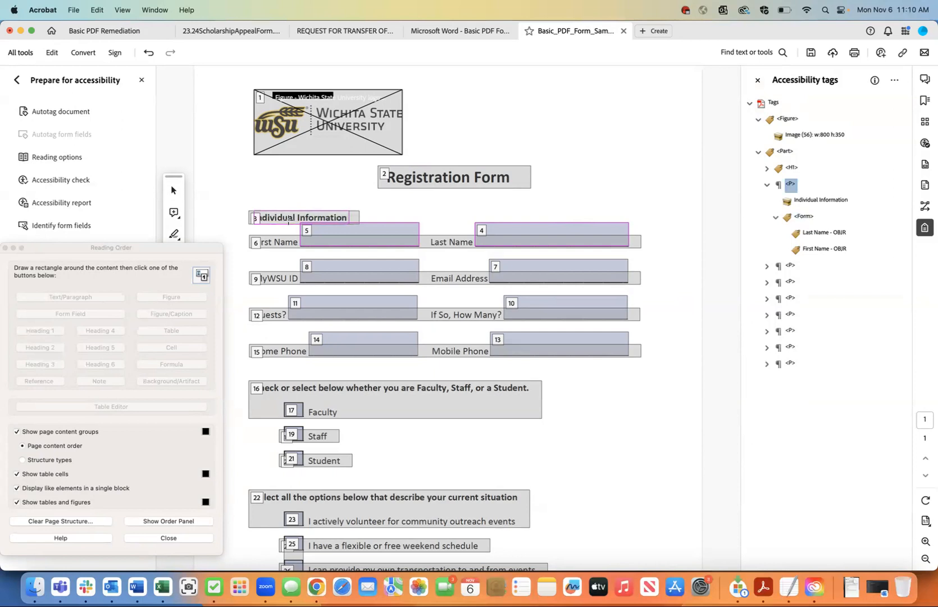
right_click(792, 185)
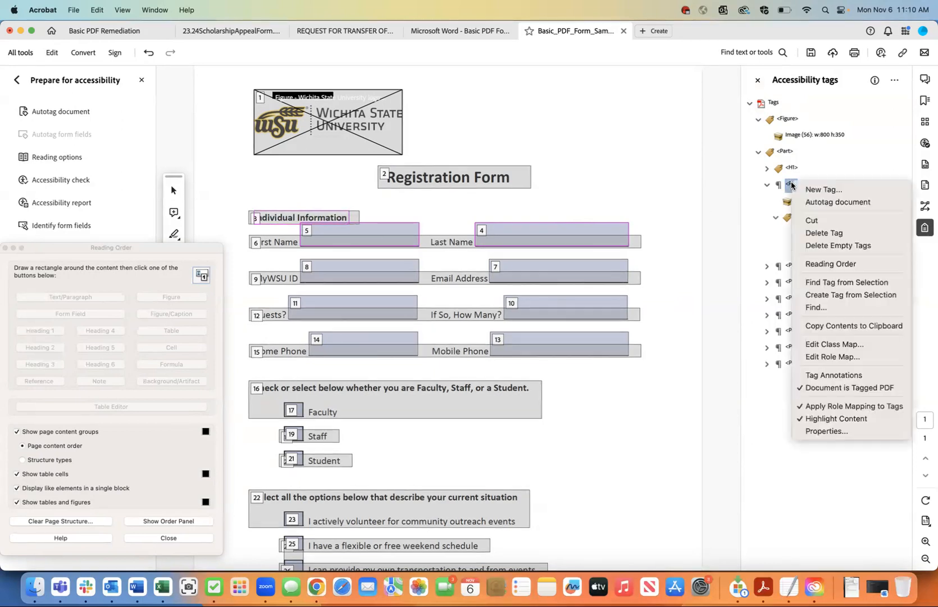
click(819, 430)
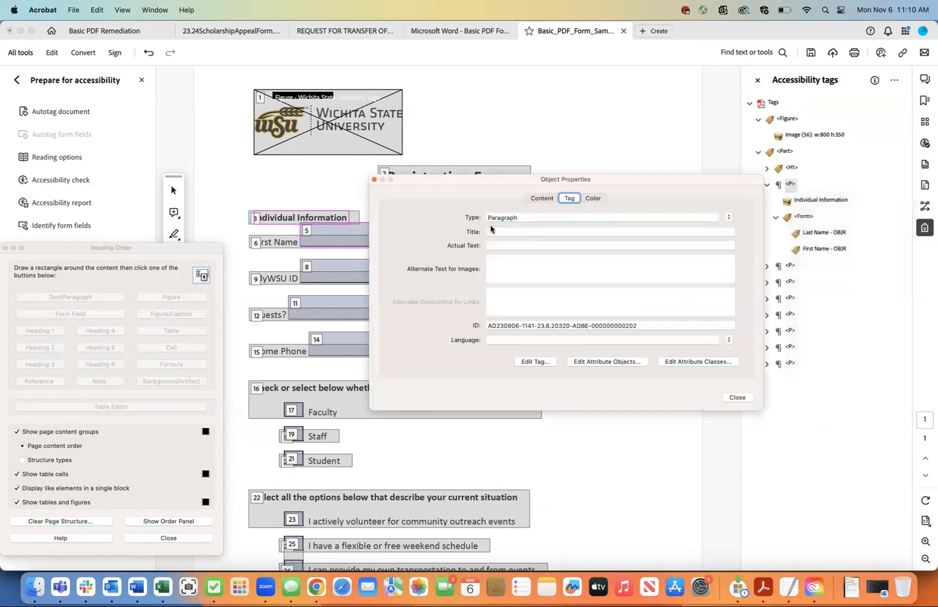
click(727, 217)
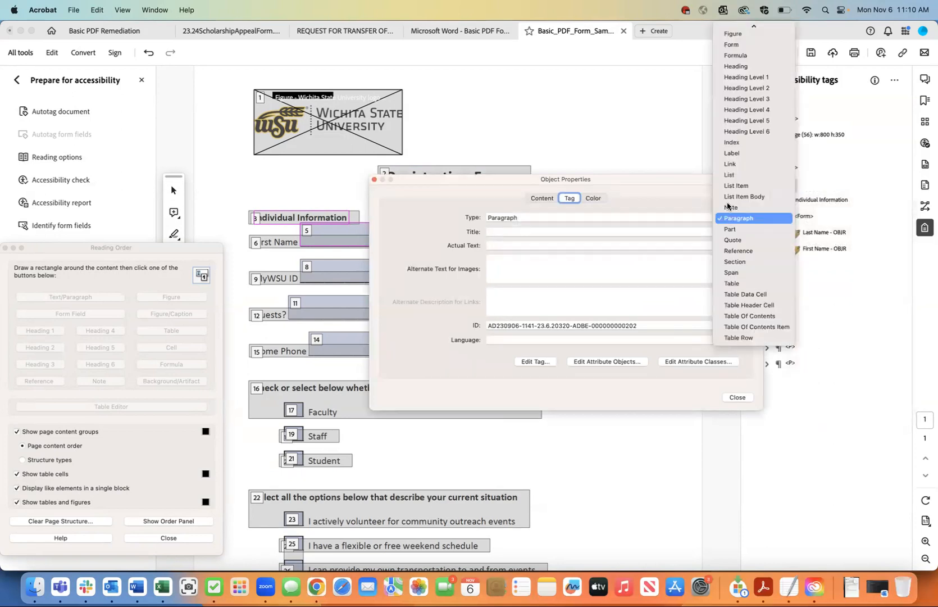
click(740, 88)
click(738, 396)
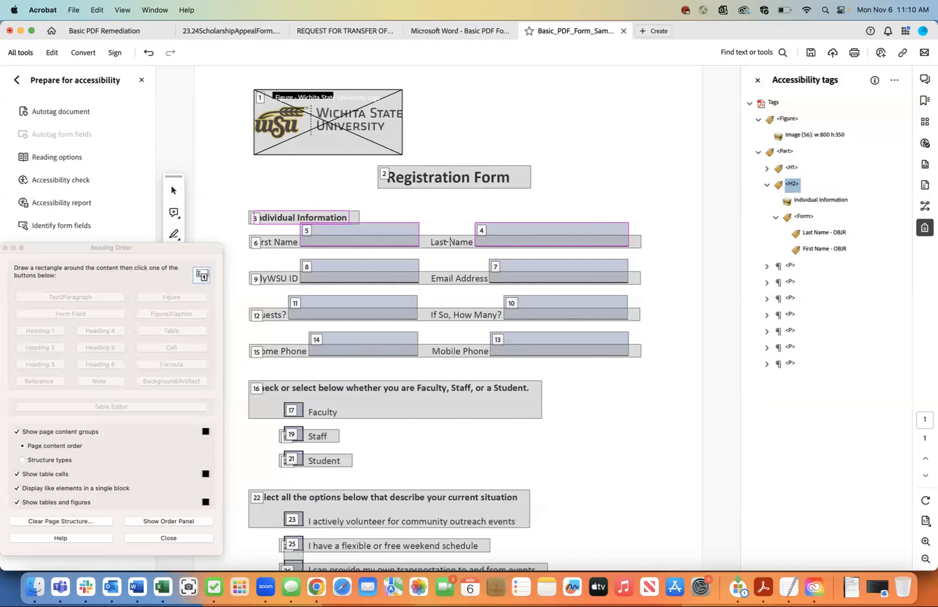
Step: Split the combined name line by tagging the "First Name" and "Last Name" labels as separate Text/Paragraph regions
click(767, 266)
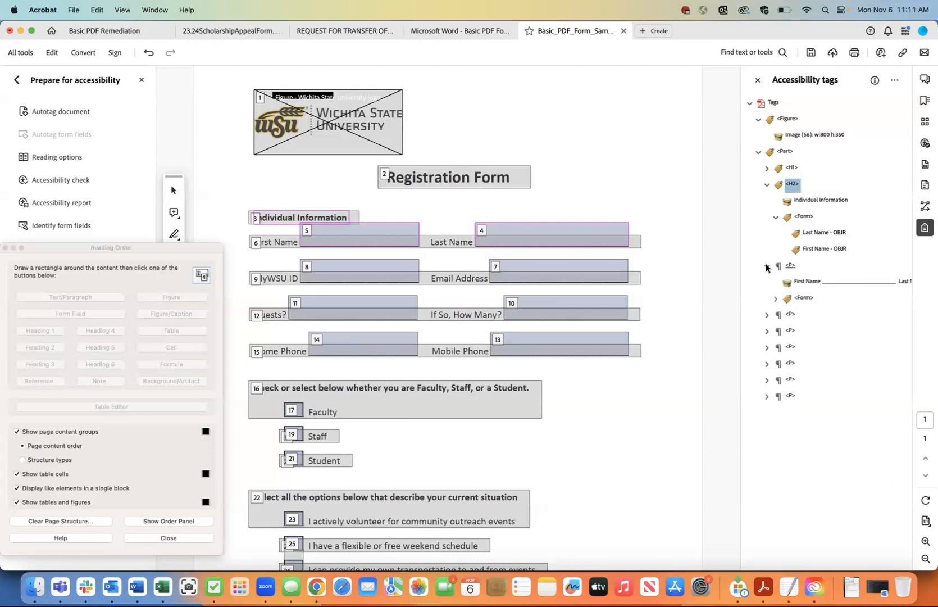
click(803, 282)
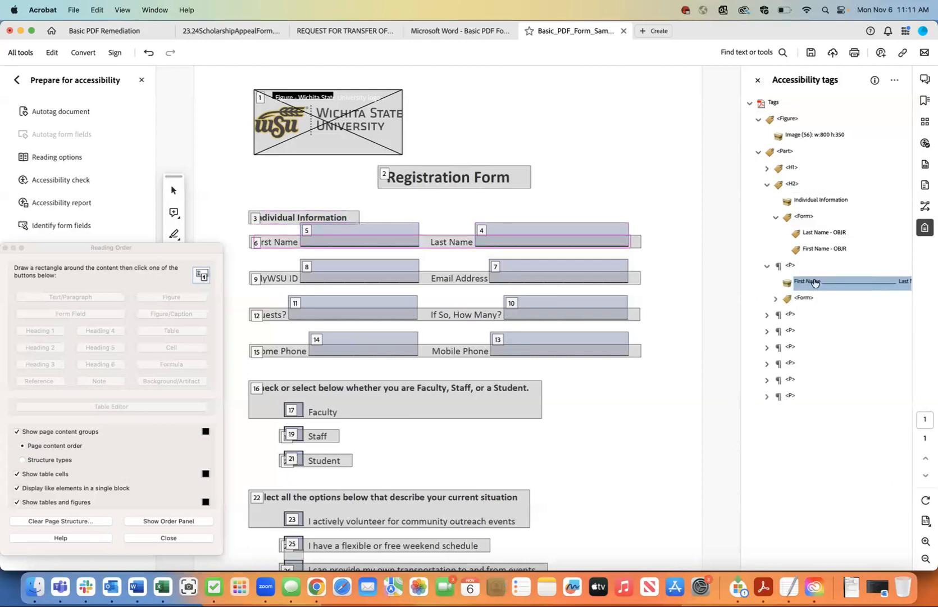
scroll(832, 293, right, 5)
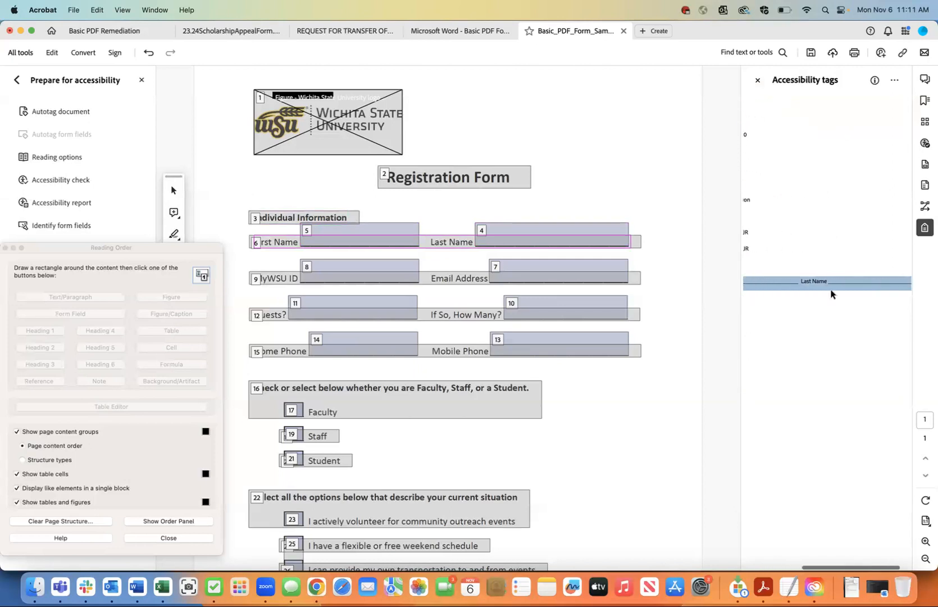
scroll(832, 293, left, 5)
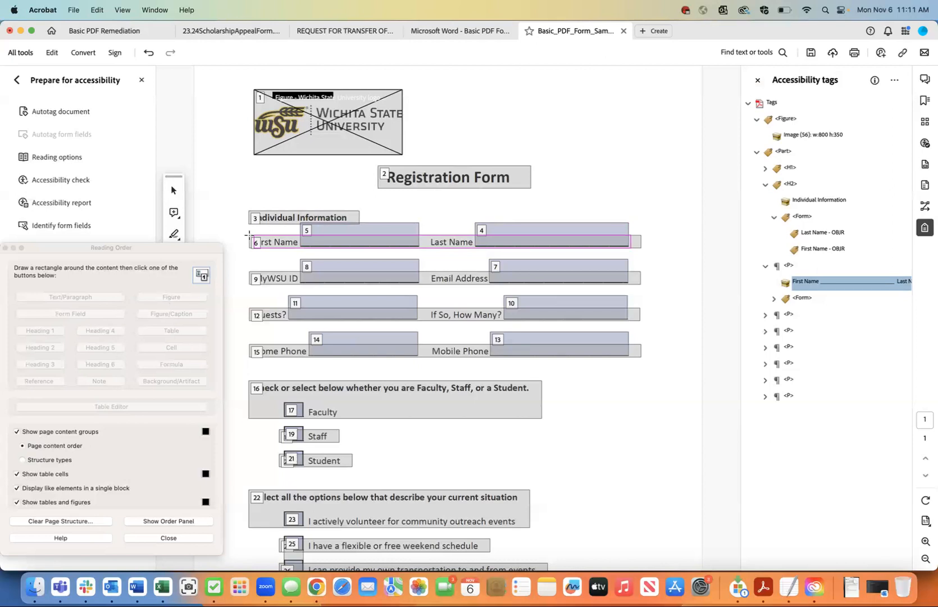
drag(245, 227, 301, 255)
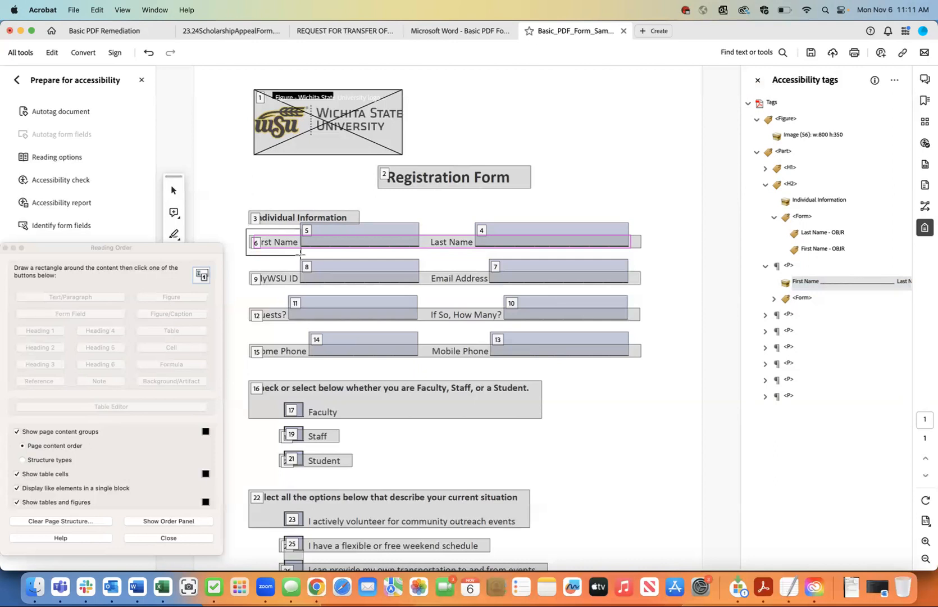
drag(300, 254, 300, 255)
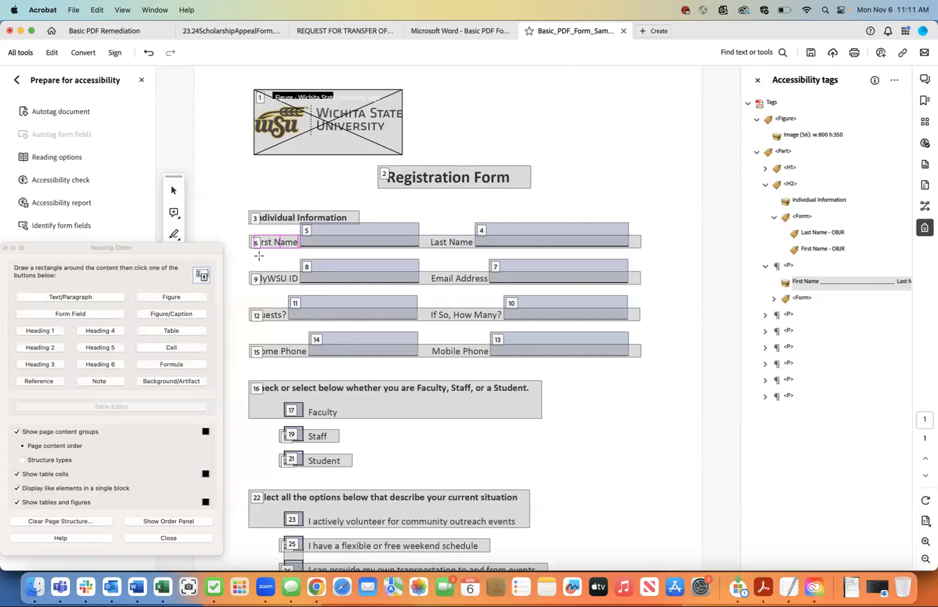
click(101, 298)
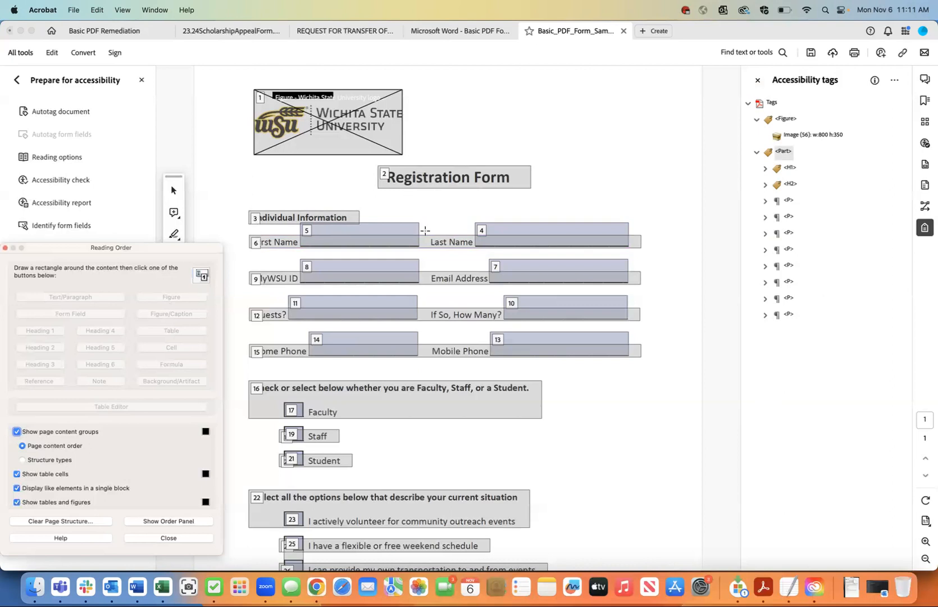
drag(425, 231, 474, 252)
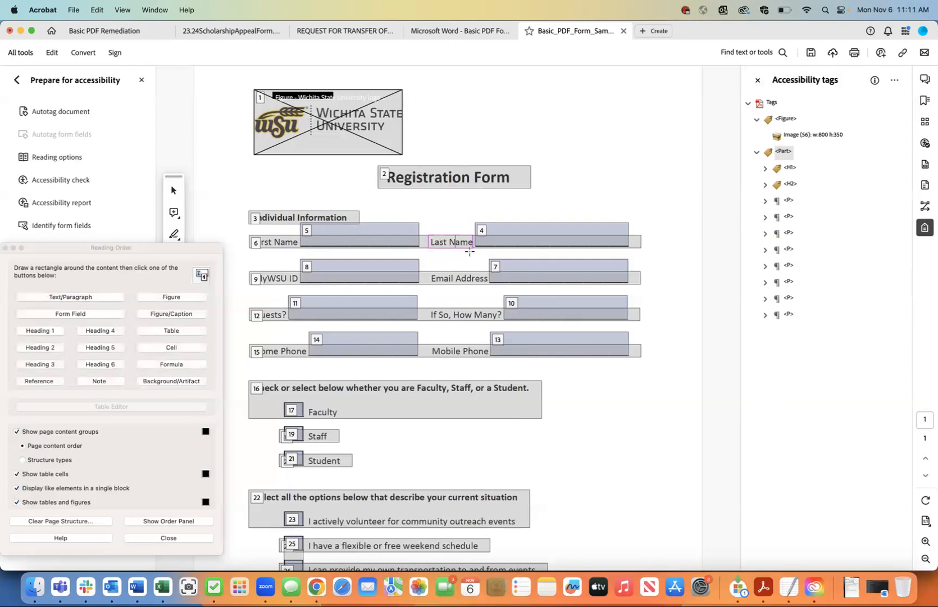
click(108, 299)
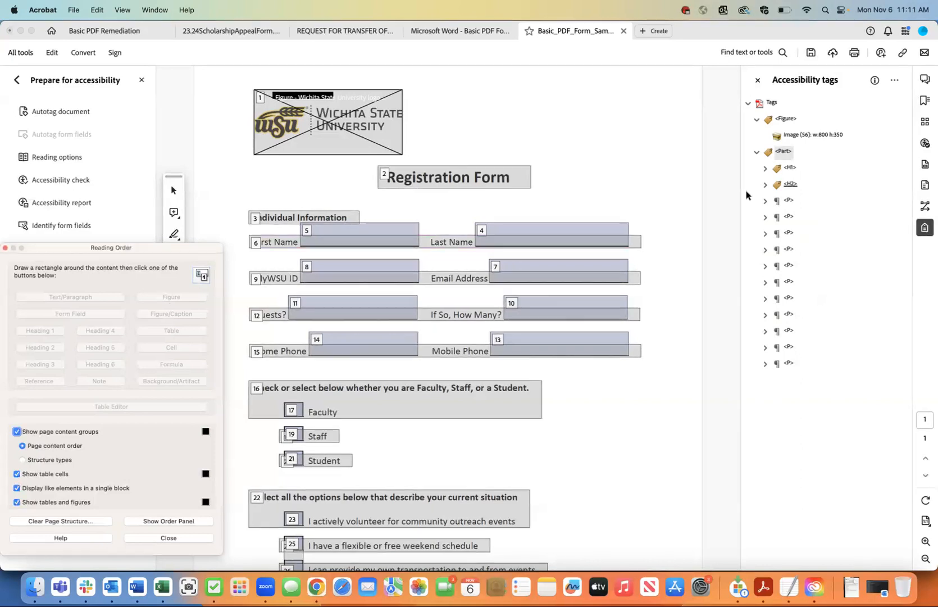
Step: Convert the blank underline following "First Name" to a Page artifact and delete its emptied paragraph tag
click(789, 185)
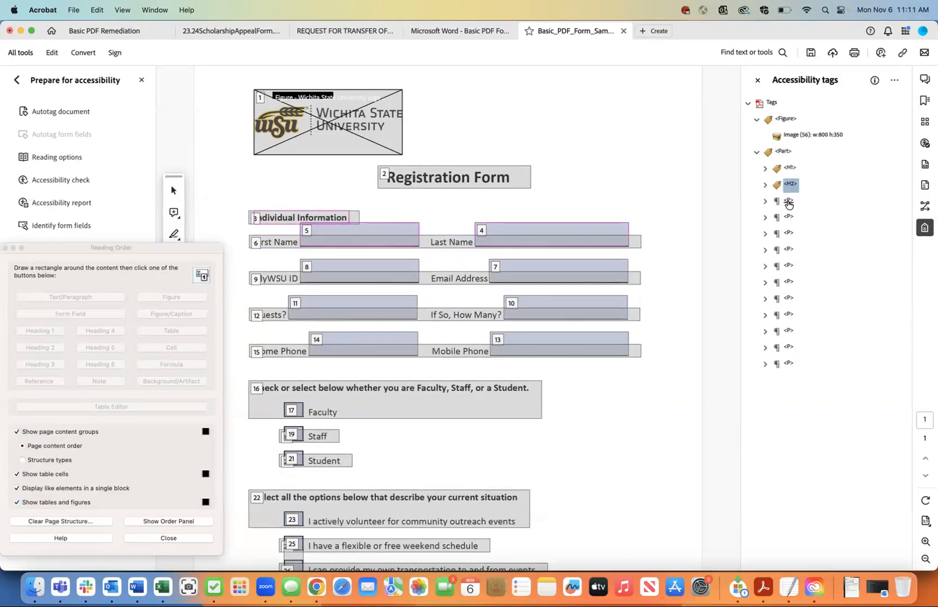
click(789, 201)
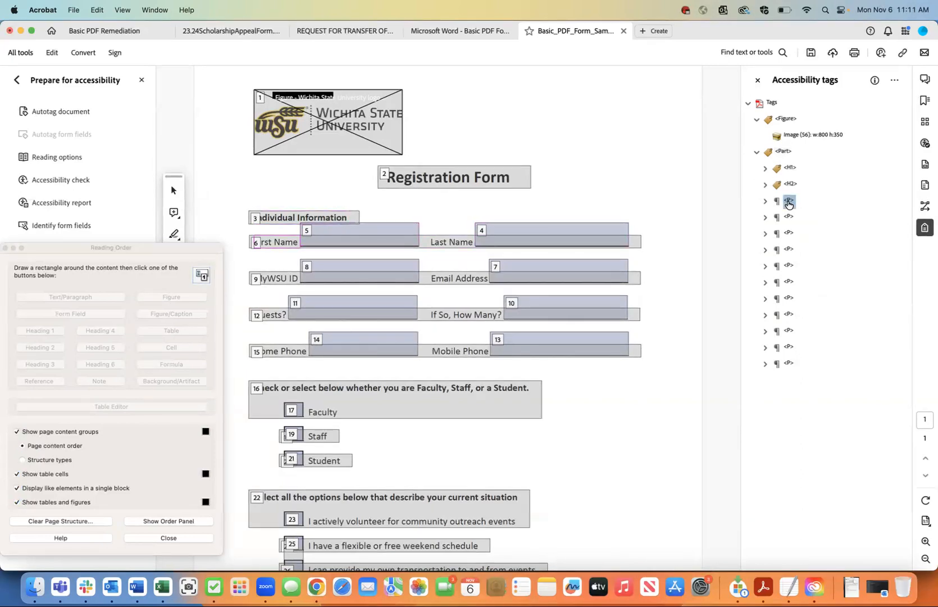
click(765, 201)
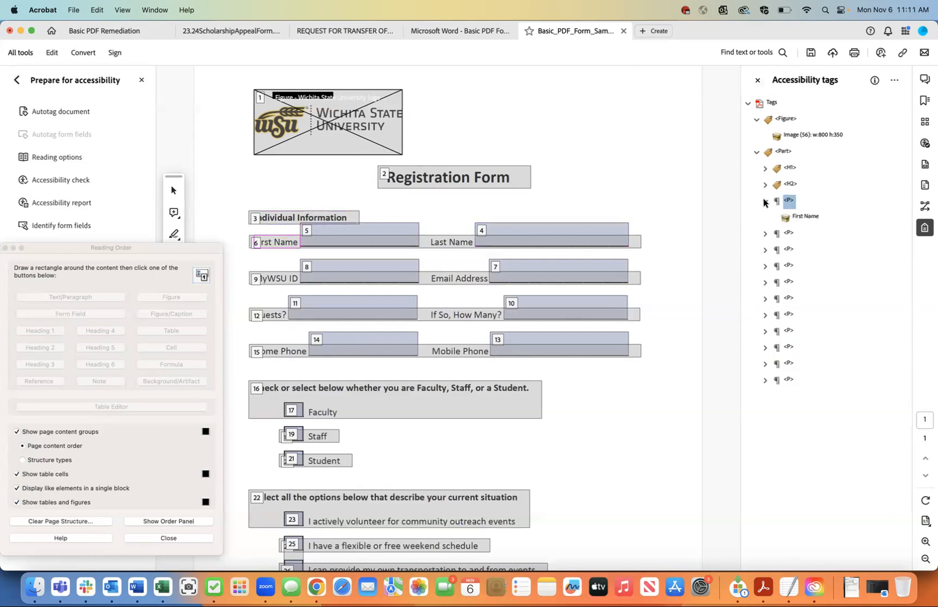
click(789, 234)
click(765, 234)
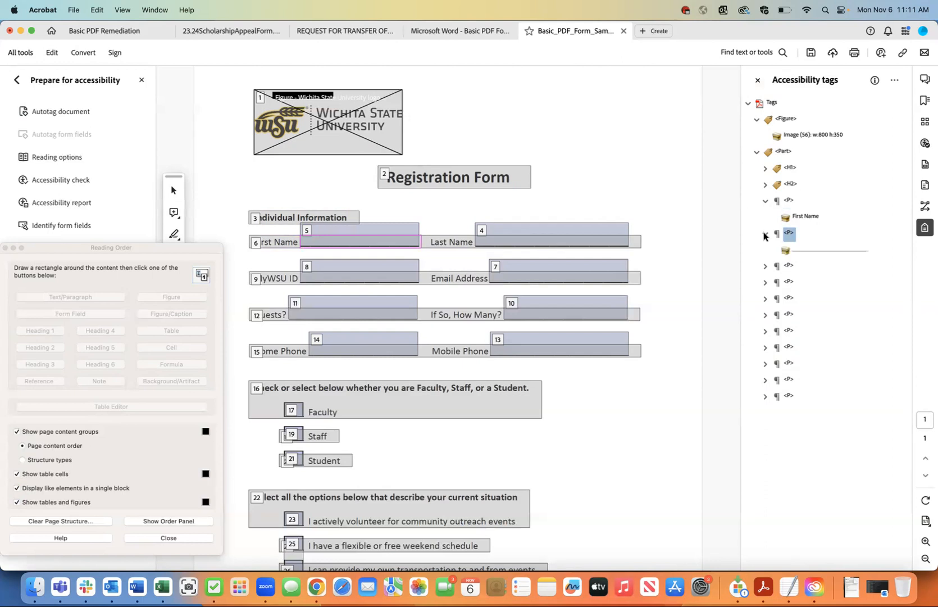
click(808, 255)
right_click(808, 254)
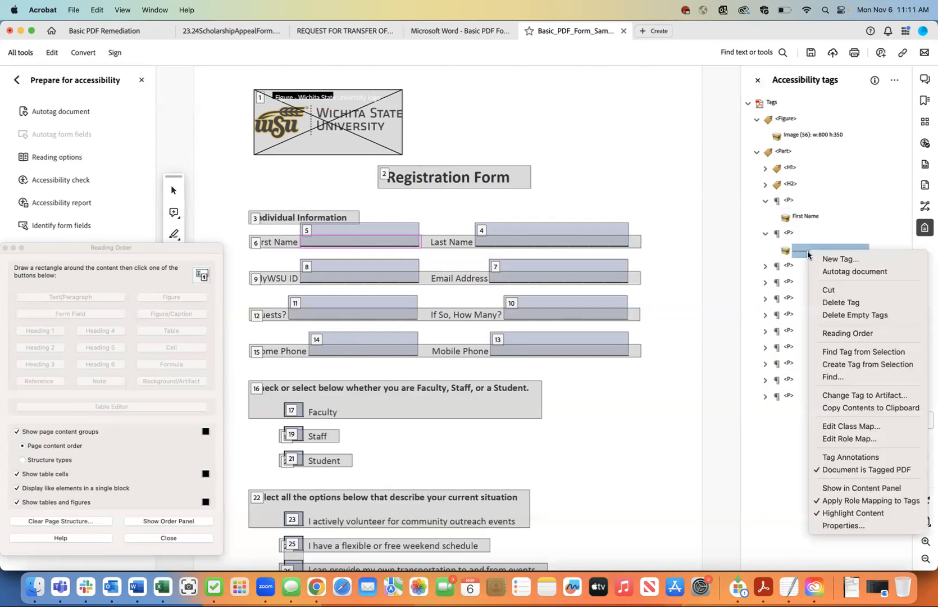
click(846, 395)
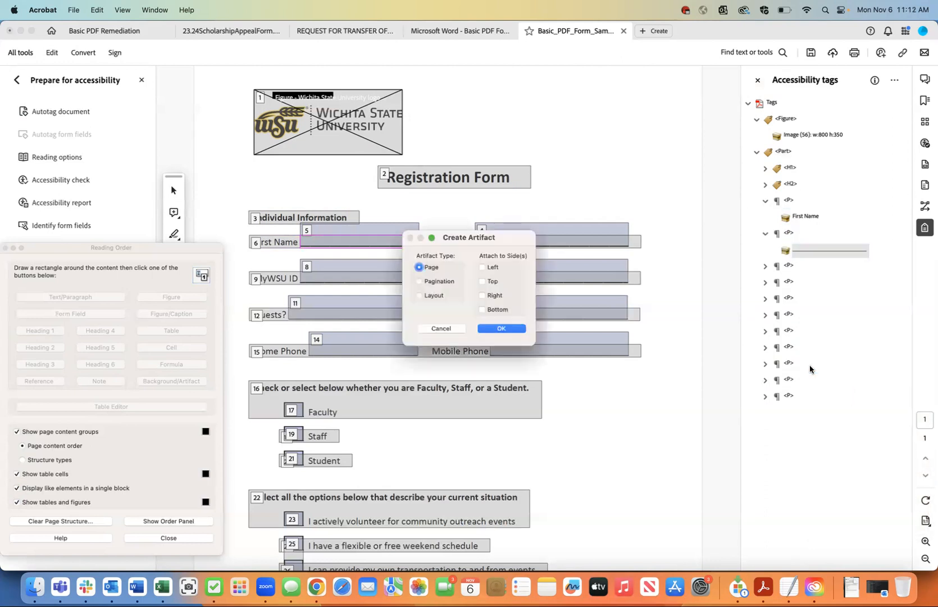
click(494, 329)
right_click(789, 233)
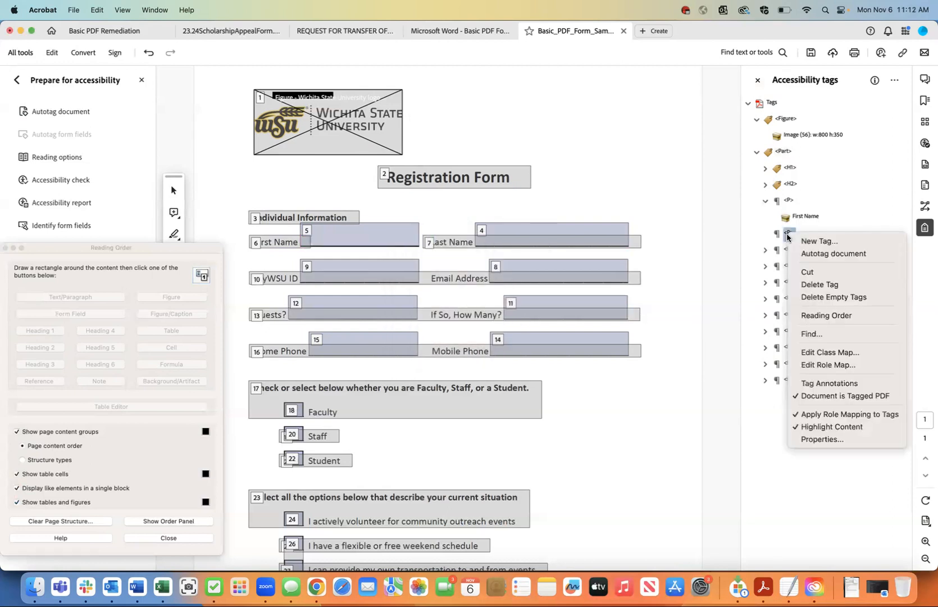
click(805, 284)
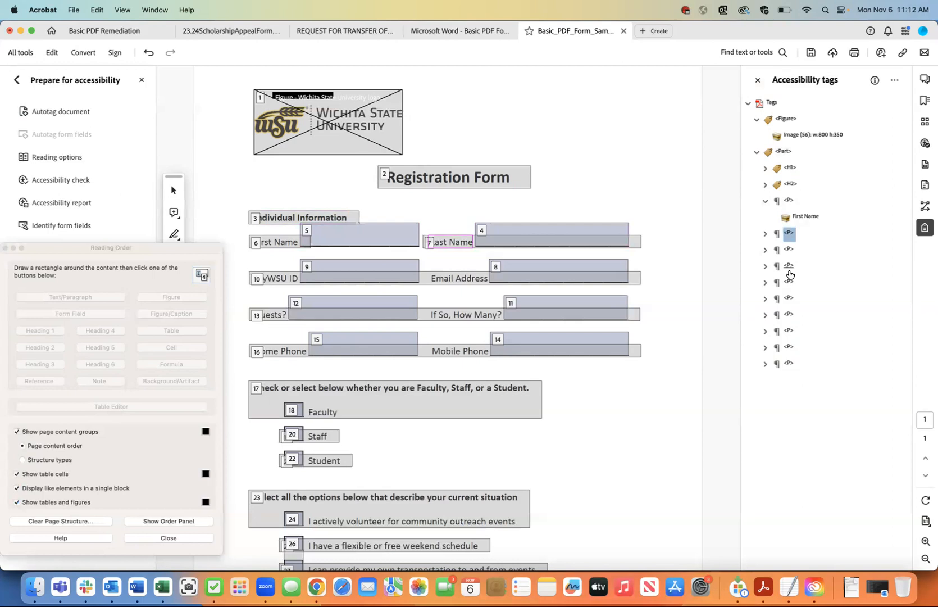
Step: Convert the blank underline following "Last Name" to a Page artifact and delete its emptied paragraph tag
click(765, 233)
click(765, 265)
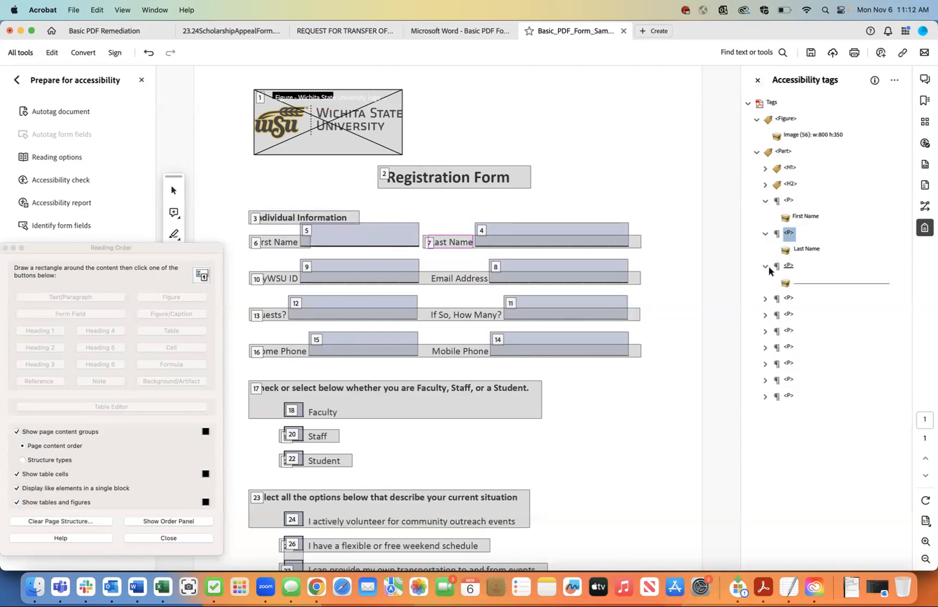
click(807, 285)
right_click(808, 284)
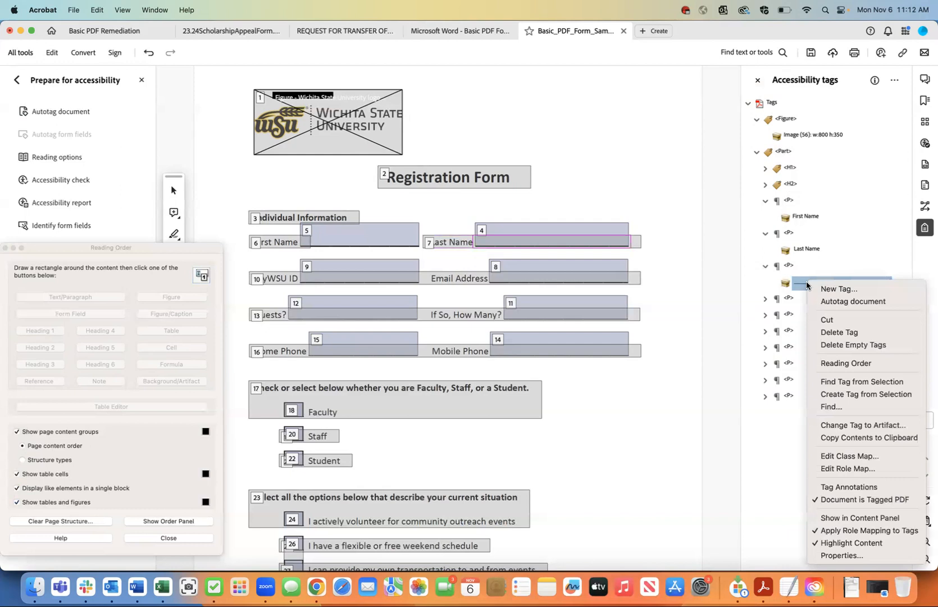
click(845, 432)
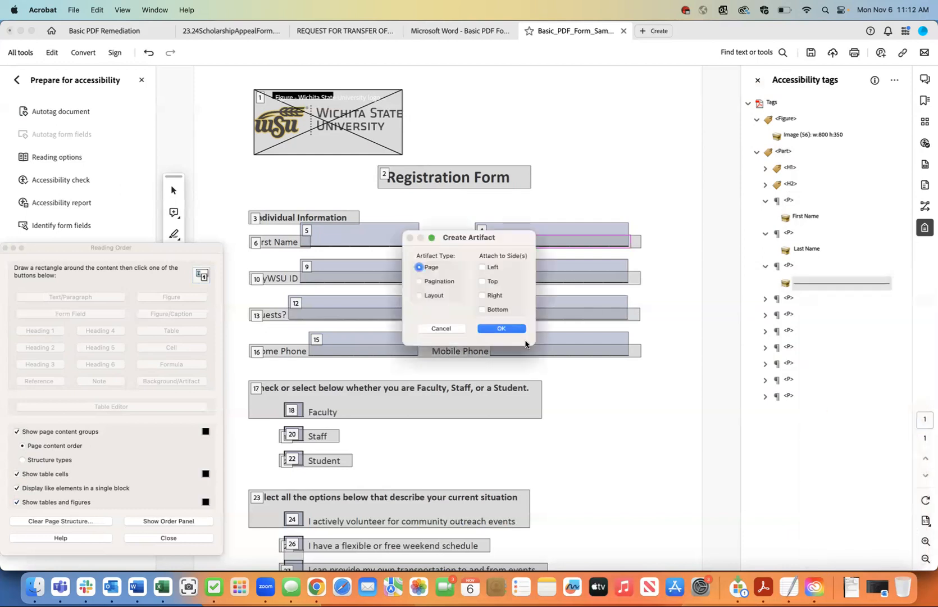
click(509, 329)
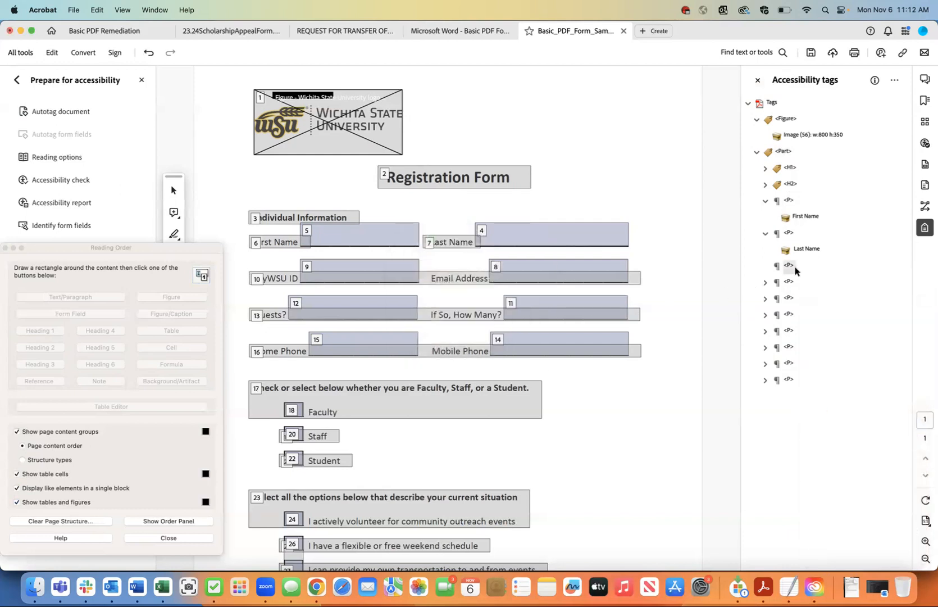
right_click(788, 268)
click(807, 314)
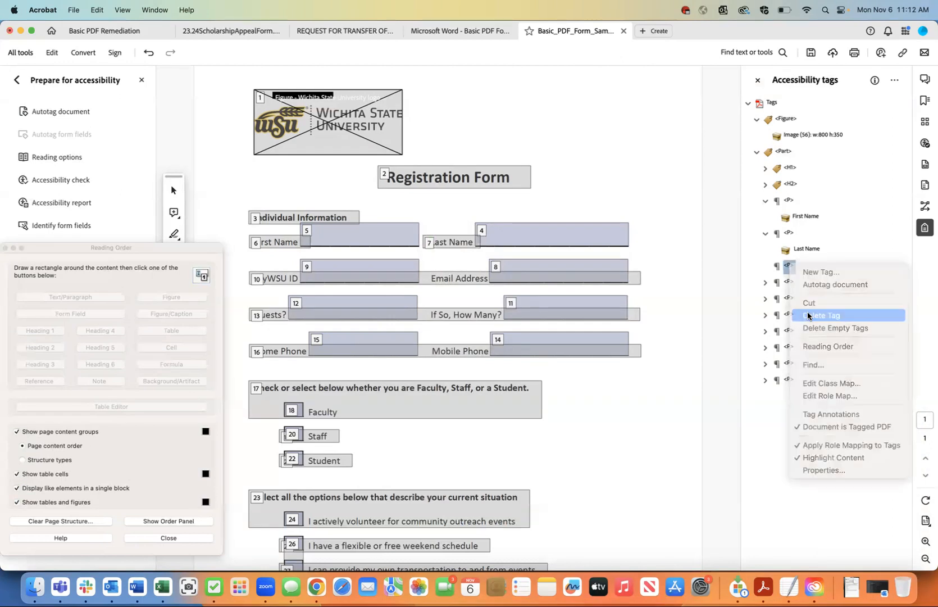
Step: Check the "First Name" and "Last Name" label tags, and expand the H2 heading's Form tag to locate their matching fields
click(804, 219)
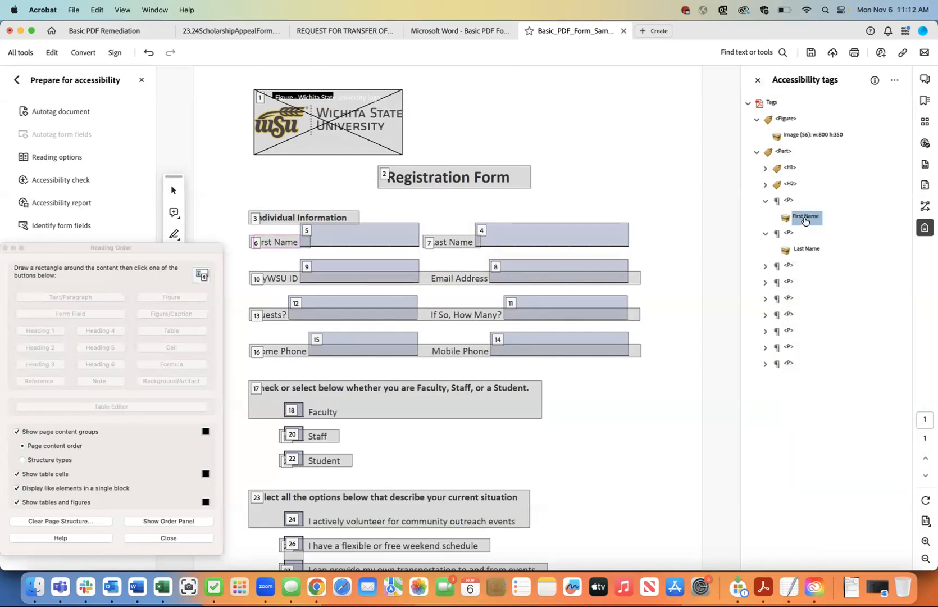
click(802, 253)
click(765, 185)
click(774, 217)
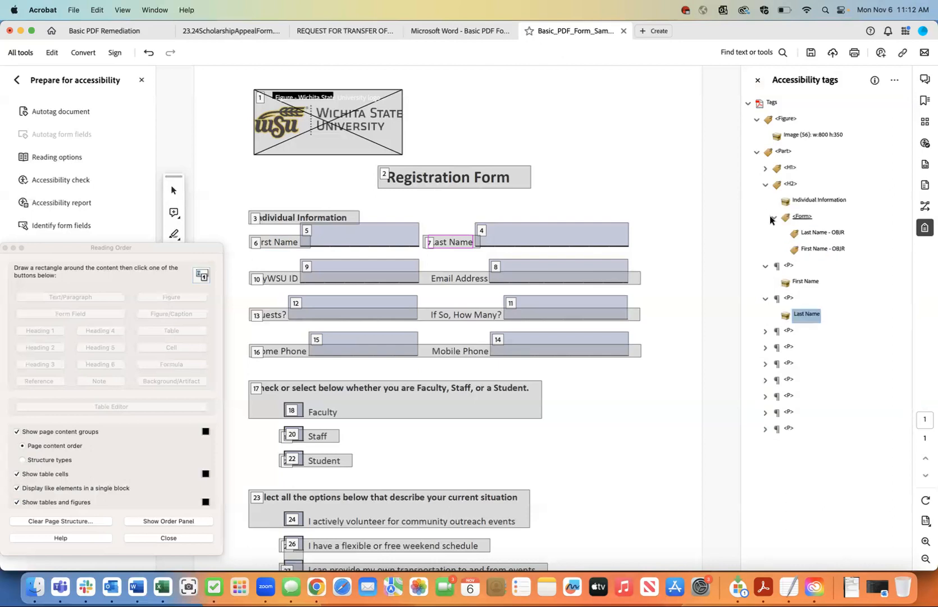
click(802, 217)
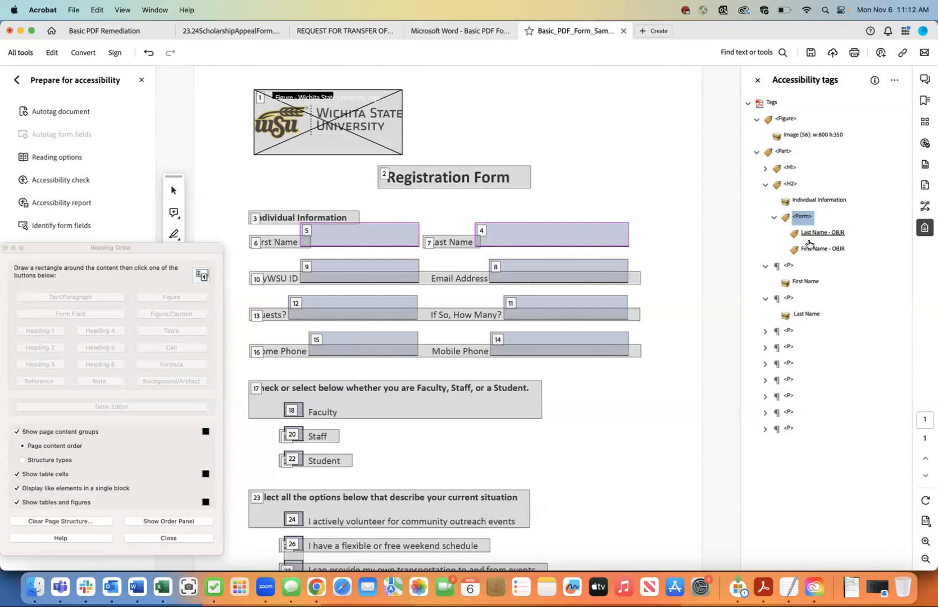
Step: Move the Form tag out of the H2 heading to directly below the "First Name" label content in its paragraph tag
right_click(803, 221)
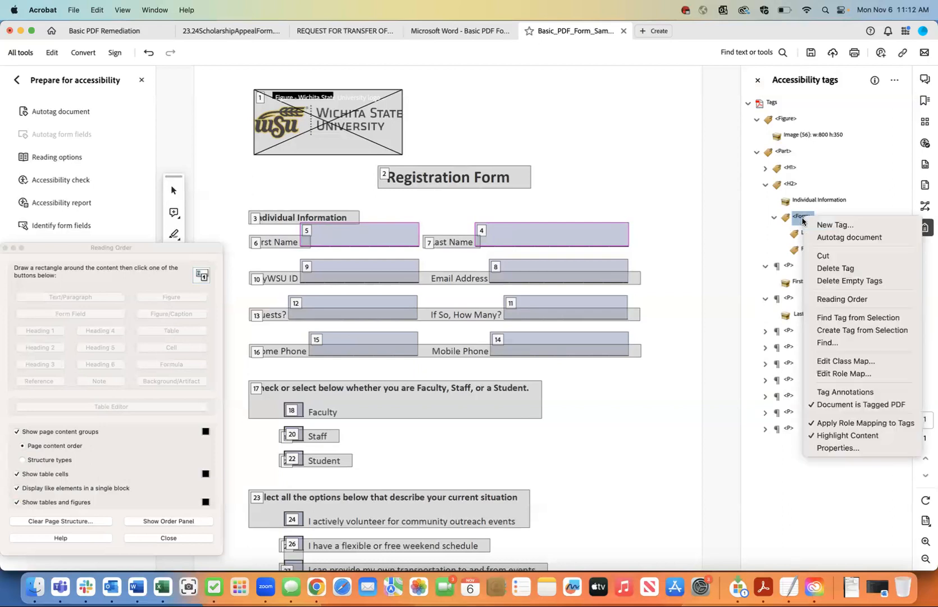
click(821, 256)
click(805, 281)
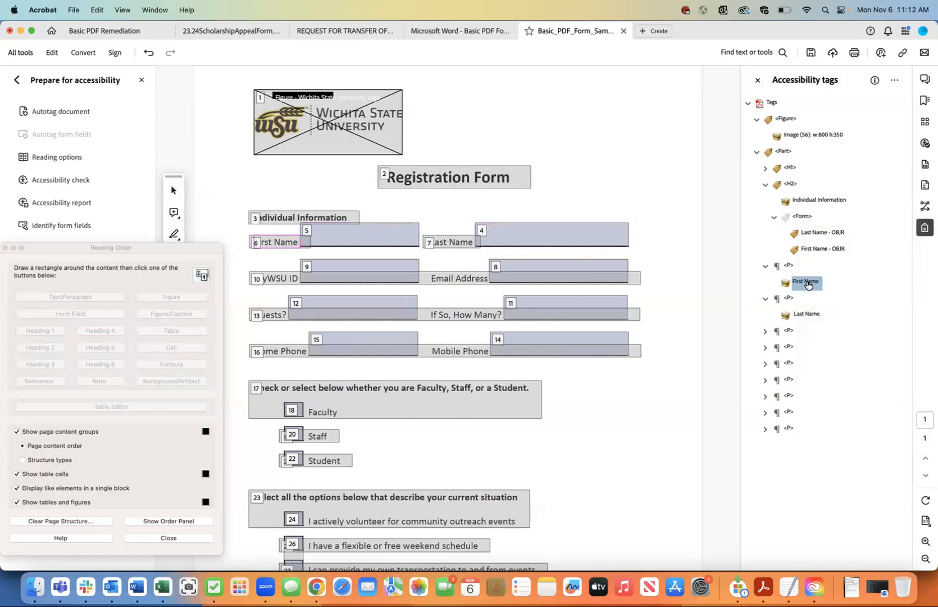
right_click(807, 284)
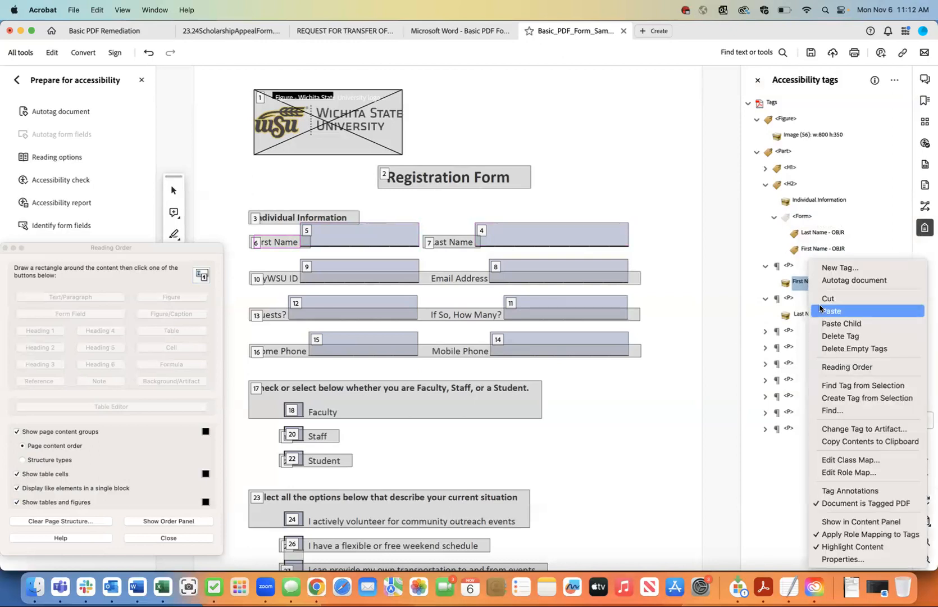
click(820, 308)
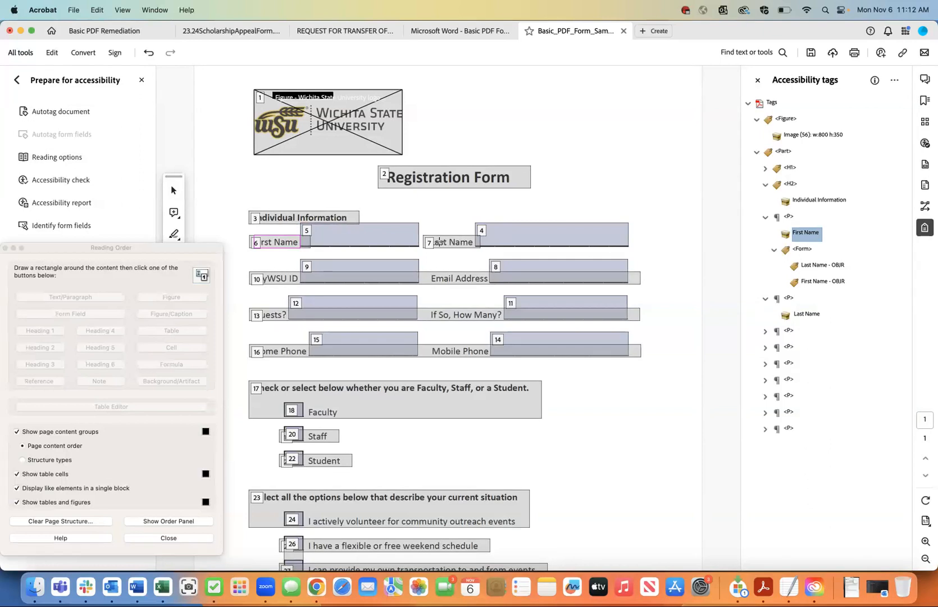
Step: Create a new tag of type Form under the "Last Name" label in its paragraph tag
click(813, 266)
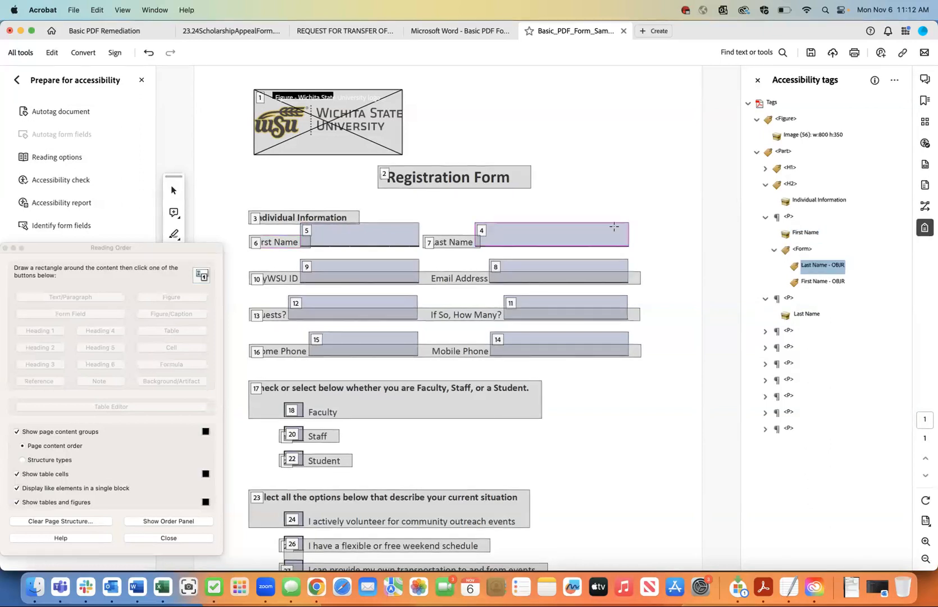
click(805, 317)
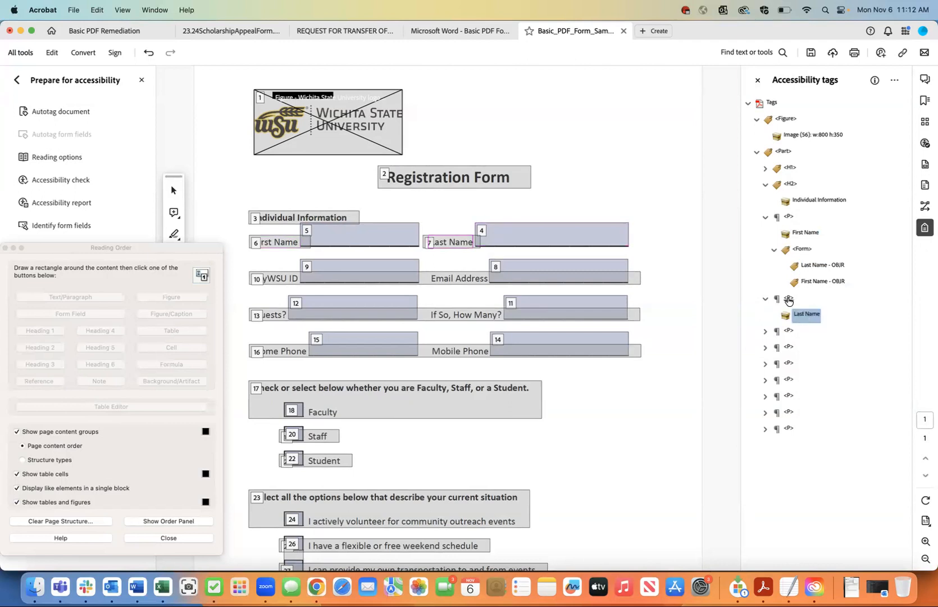
right_click(802, 316)
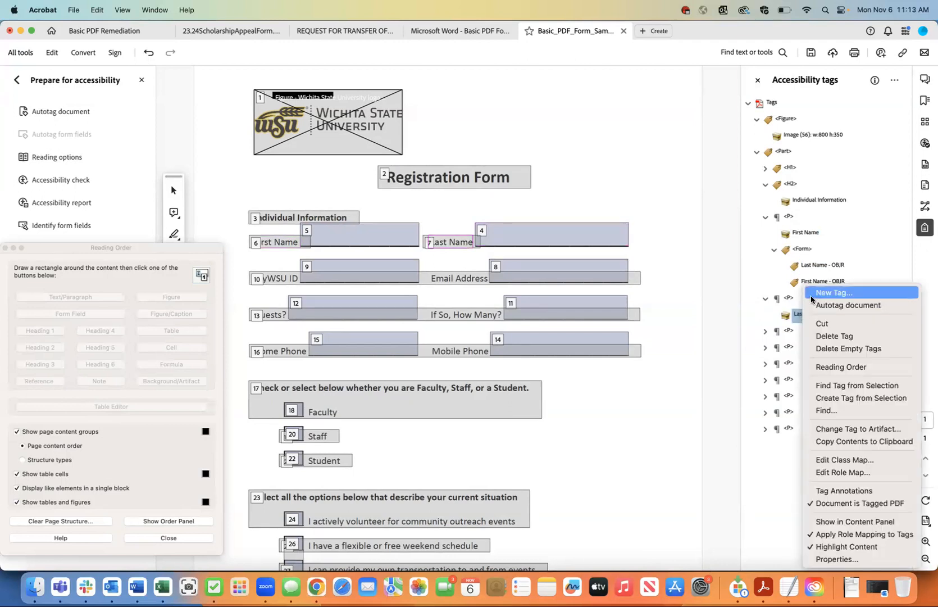
key(Escape)
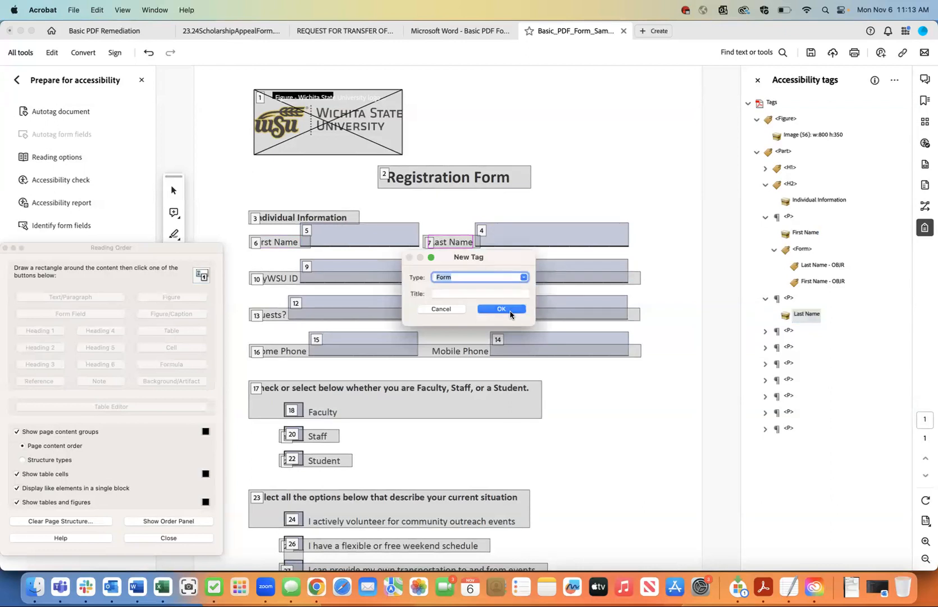
click(510, 311)
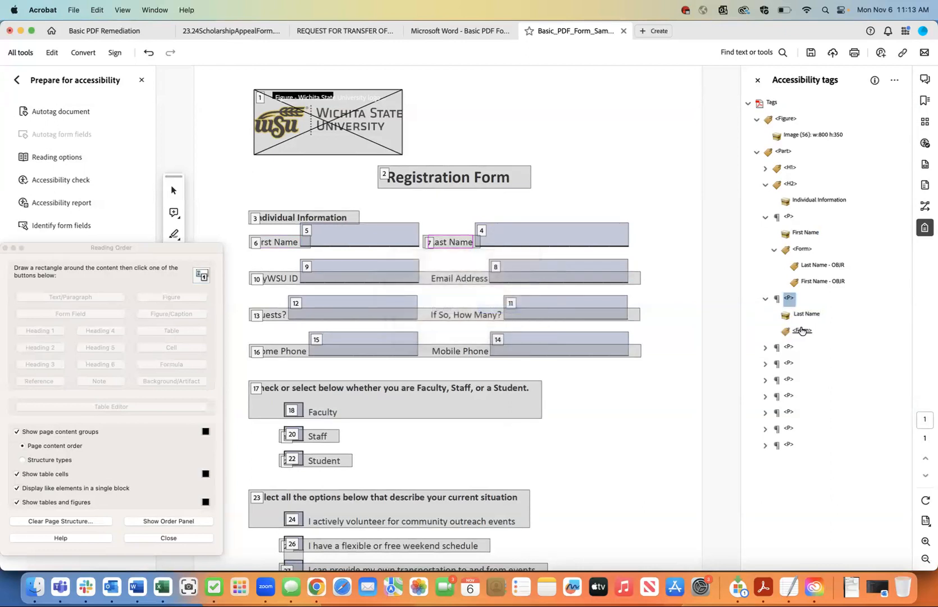
Step: Move the "Last Name - OBJR" field into the empty Form tag under the "Last Name" label as its child
click(811, 268)
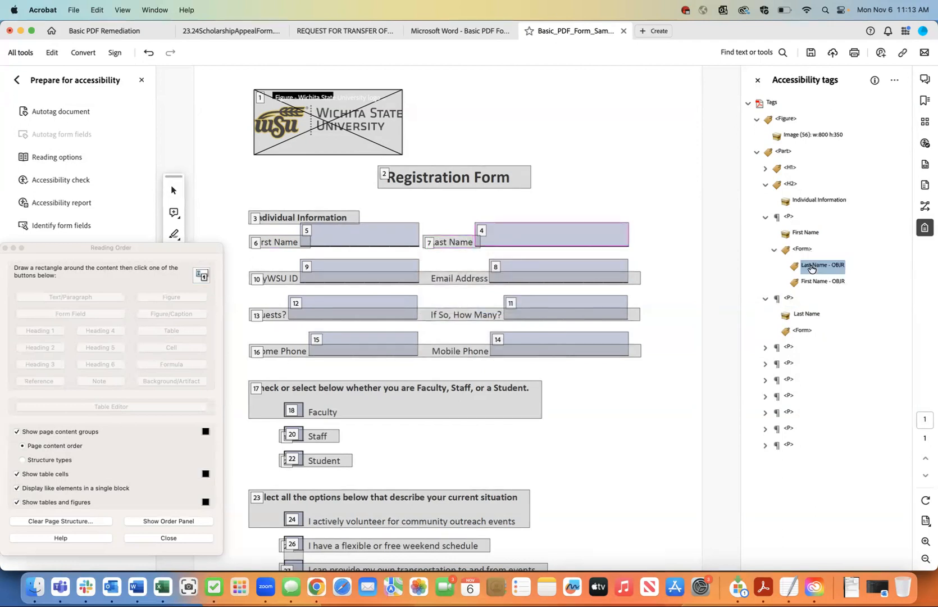
right_click(812, 268)
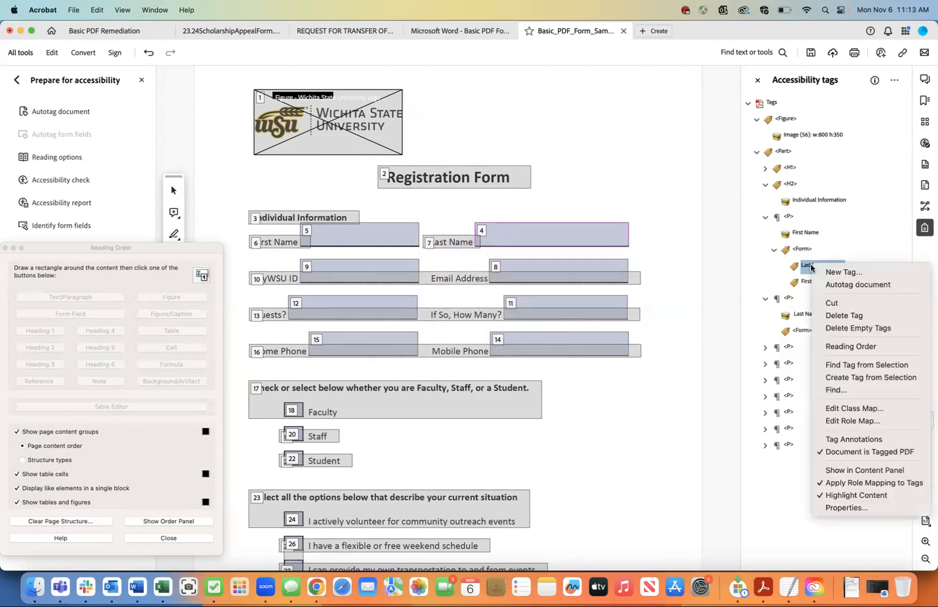
click(821, 302)
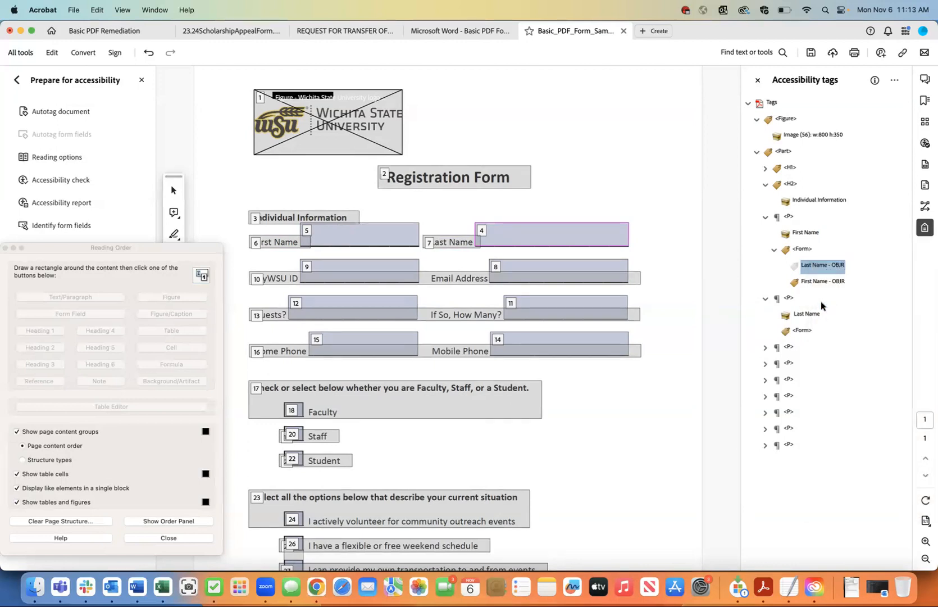
click(806, 331)
right_click(807, 332)
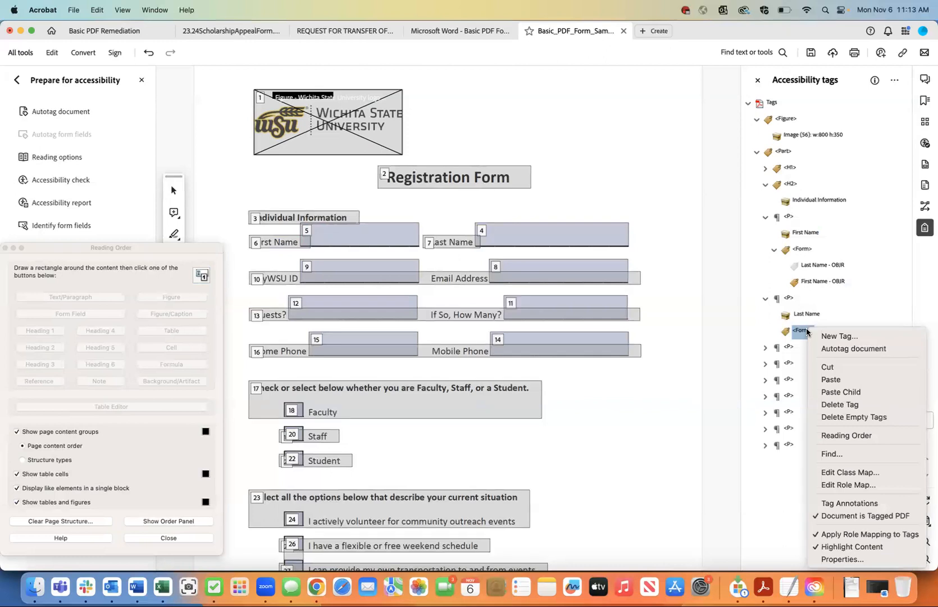
click(836, 391)
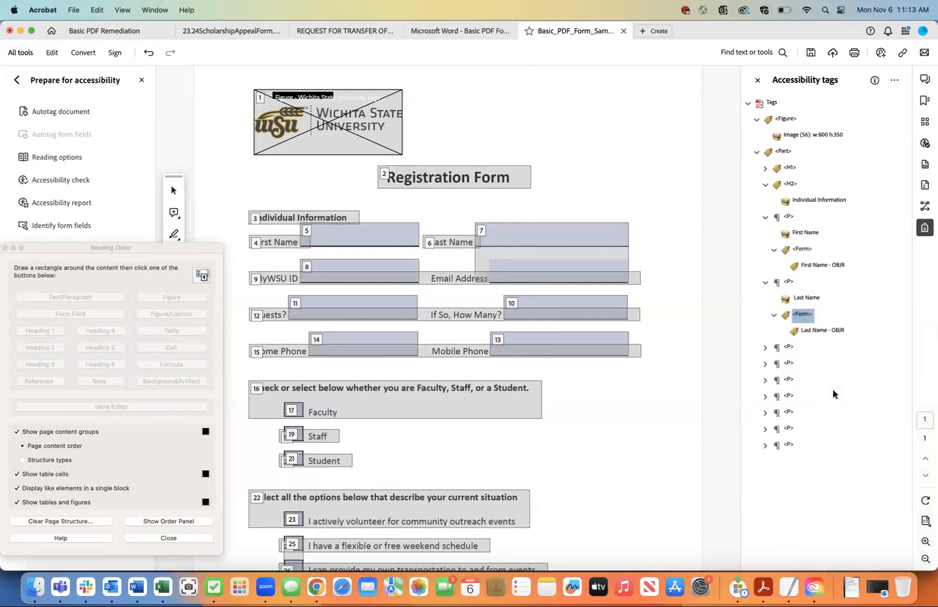
Step: Check the H2, "First Name" and "Last Name" tags against the page, collapse the first two, and save the PDF
click(791, 185)
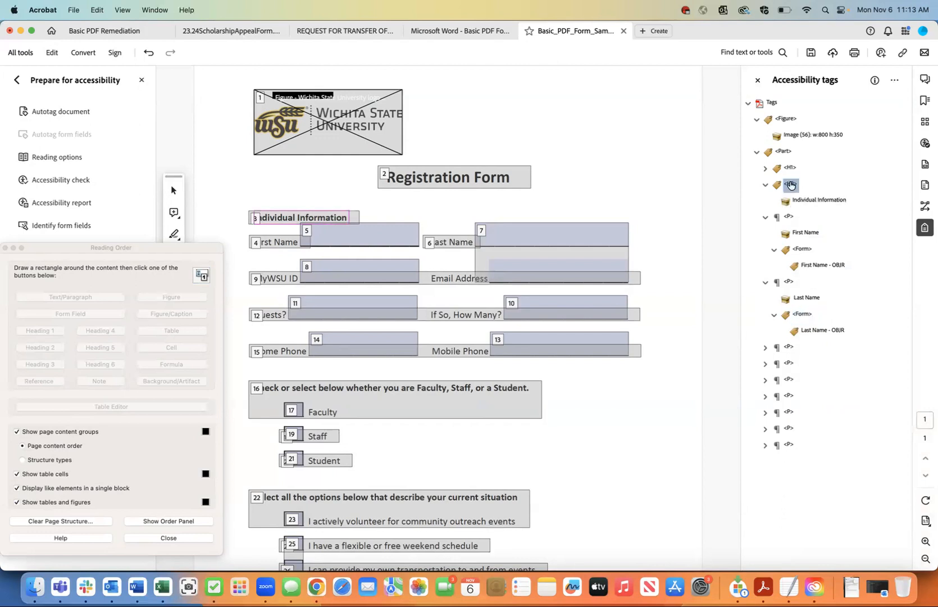
click(789, 218)
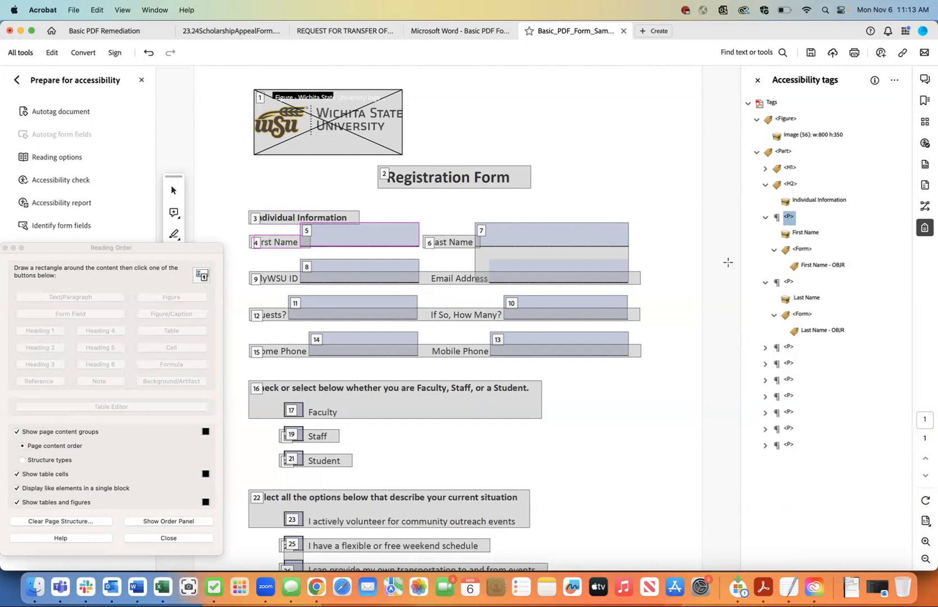
click(789, 283)
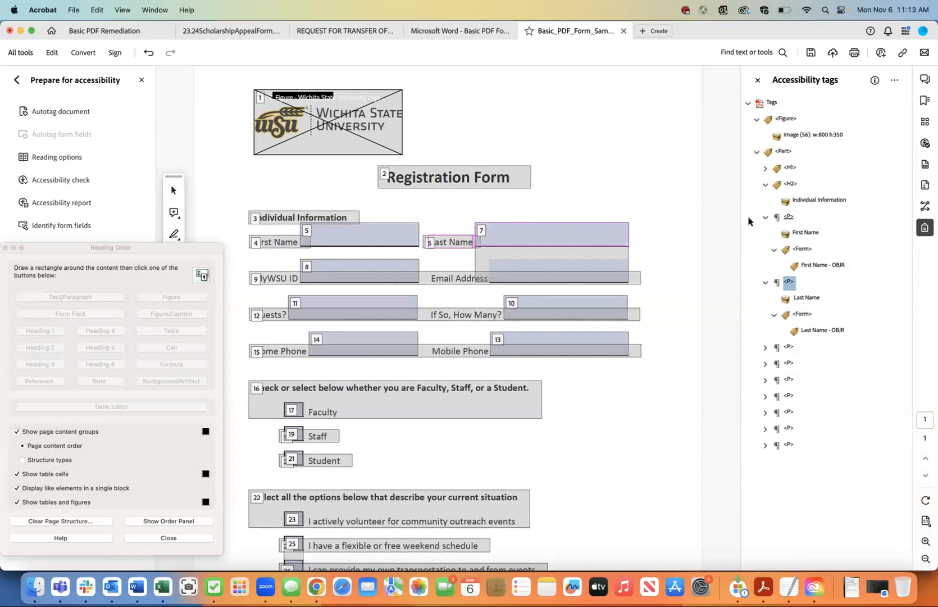
click(765, 184)
click(765, 200)
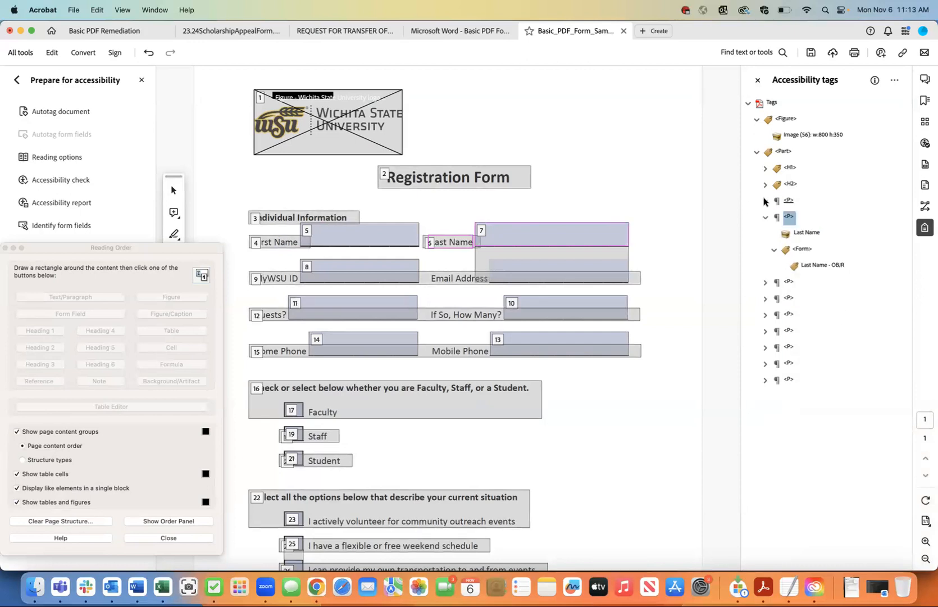
click(73, 9)
click(78, 84)
Step: Expand the paragraph and Form tags after "Last Name" and check which page fields the Email Address and MyWSU ID objects match
click(790, 283)
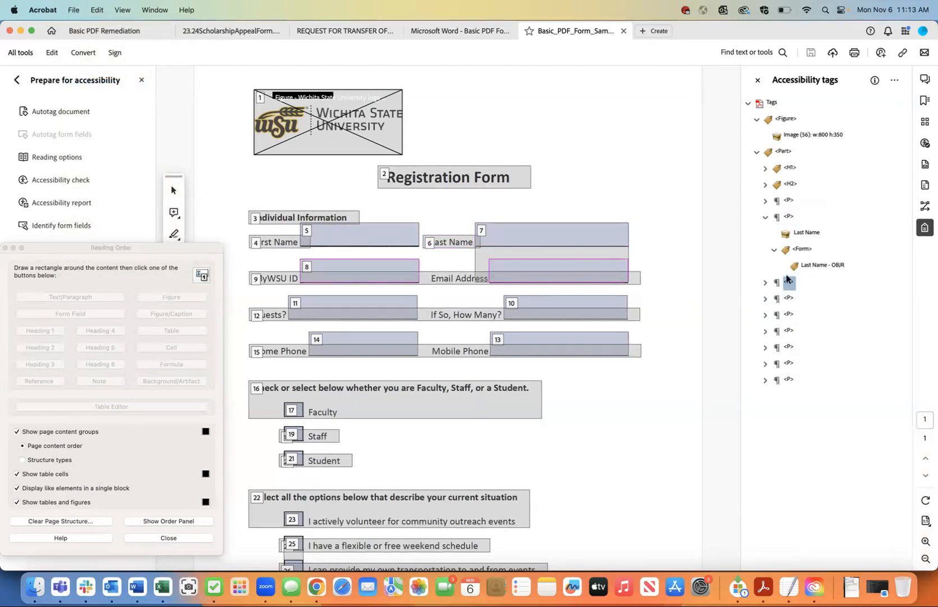
click(765, 217)
click(764, 233)
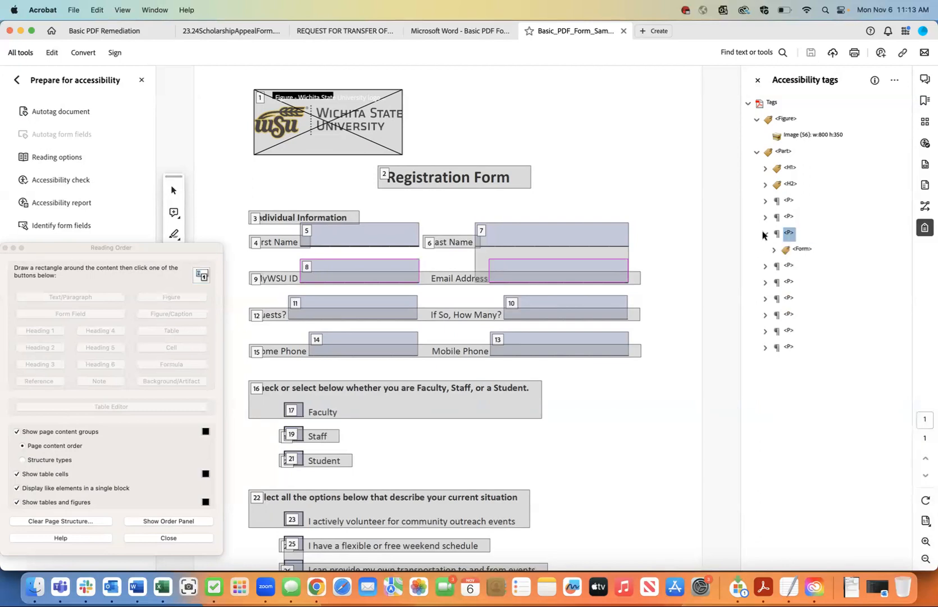
click(807, 250)
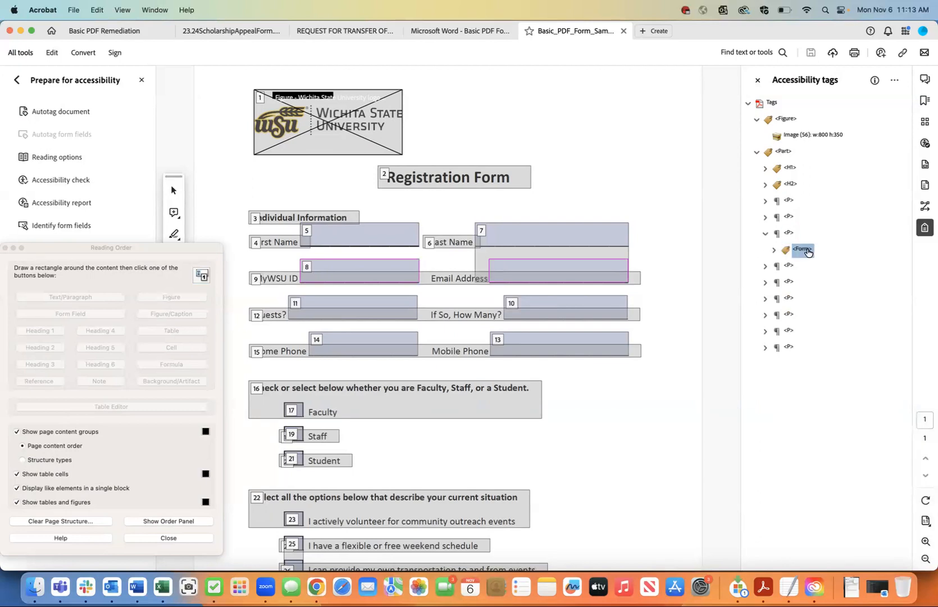
click(774, 250)
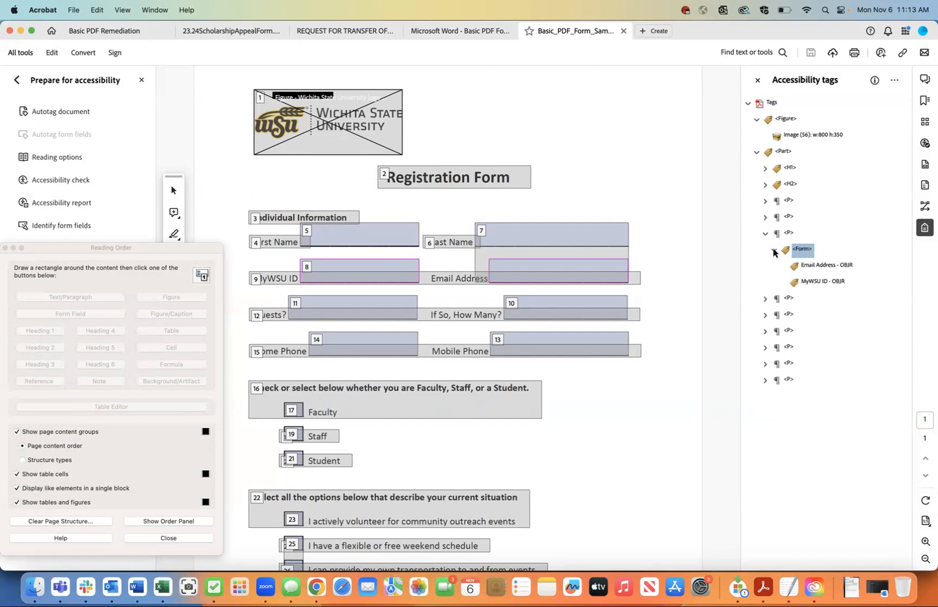
click(808, 265)
click(809, 284)
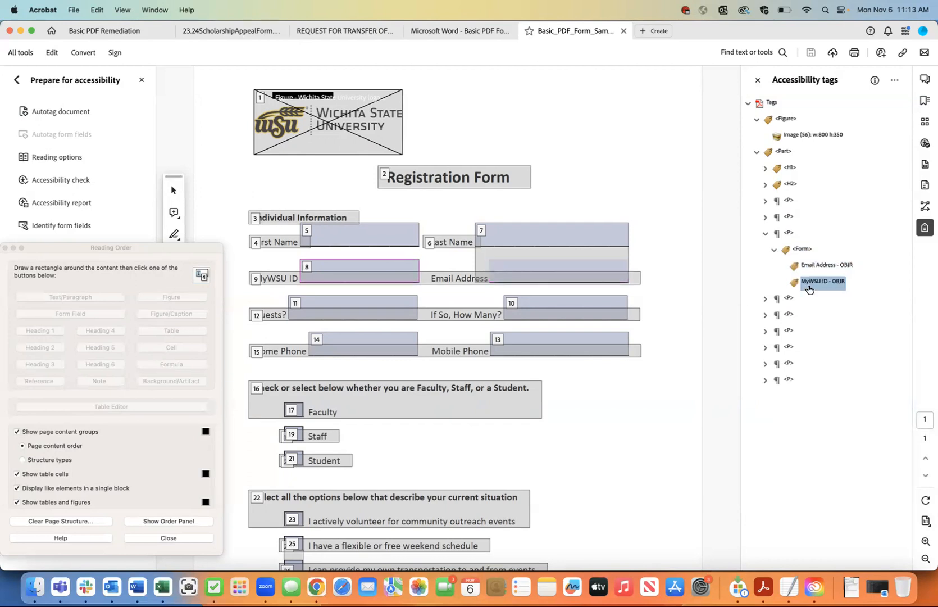
key(Up)
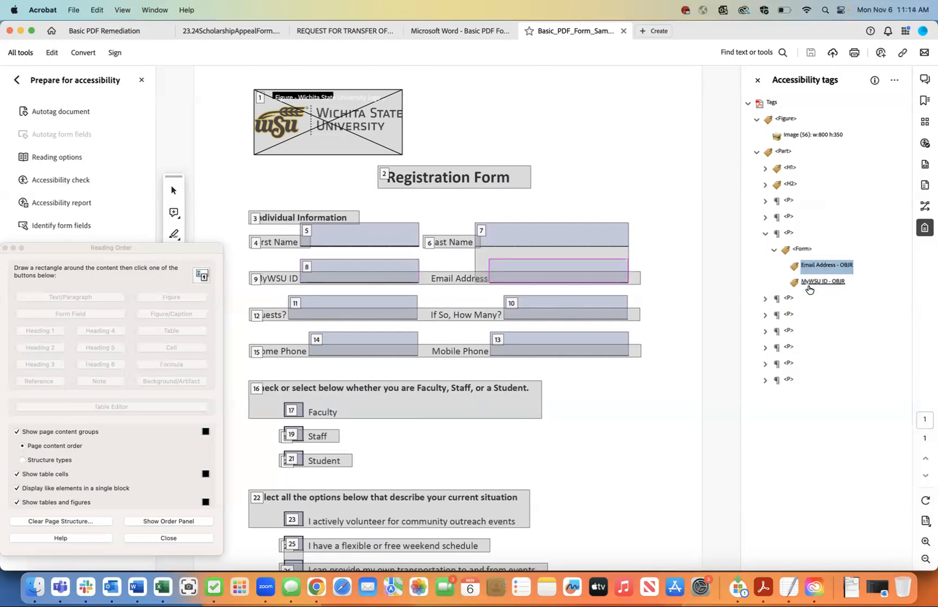
Step: Examine the full contents of the paragraph tag holding the combined "MyWSU ID" and "Email Address" line, and collapse it
click(764, 299)
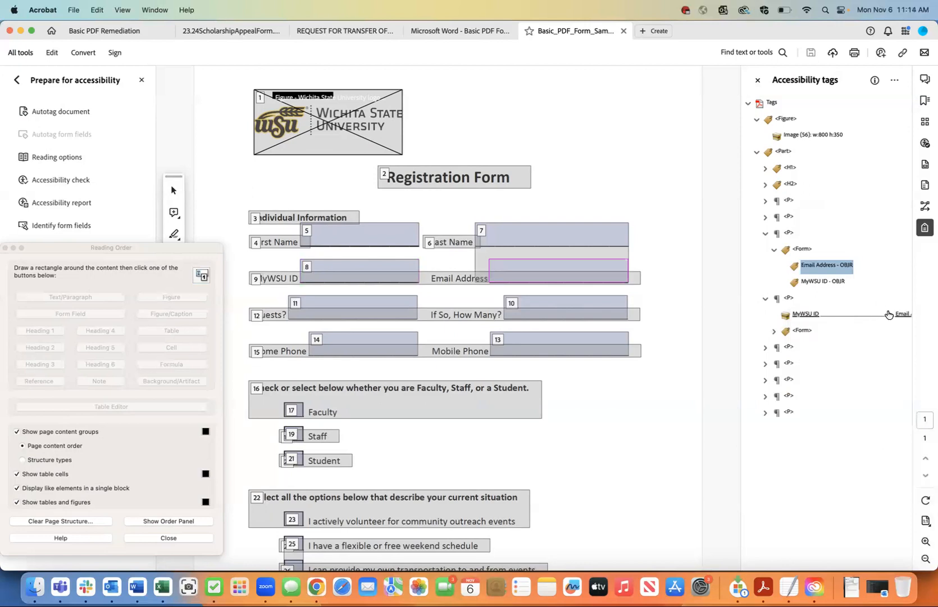
scroll(809, 313, right, 4)
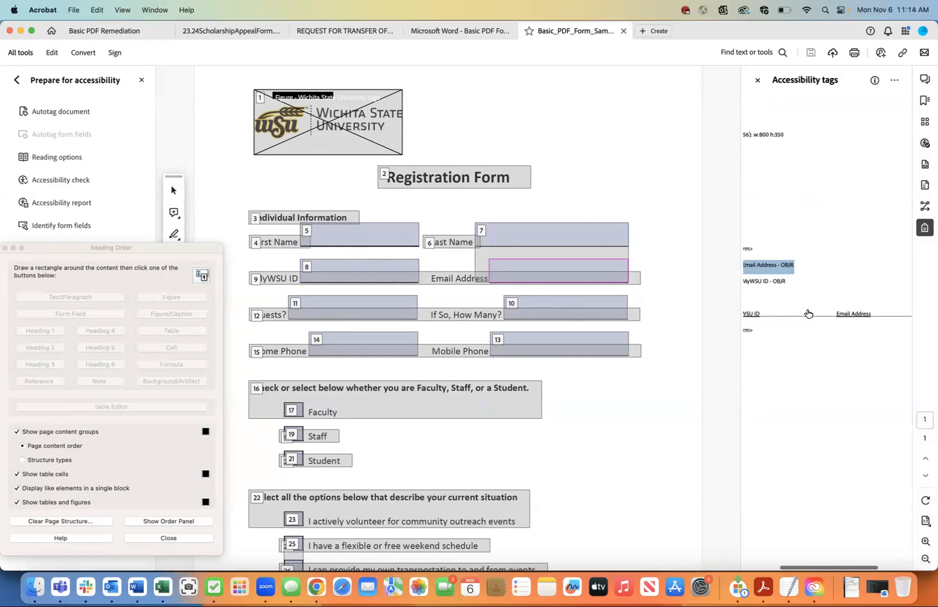
scroll(809, 314, left, 4)
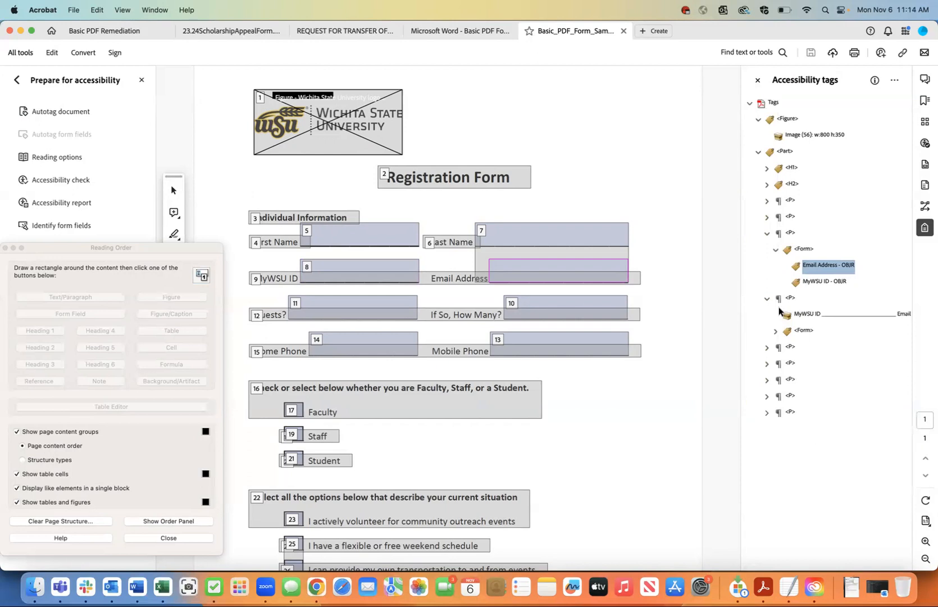
click(766, 299)
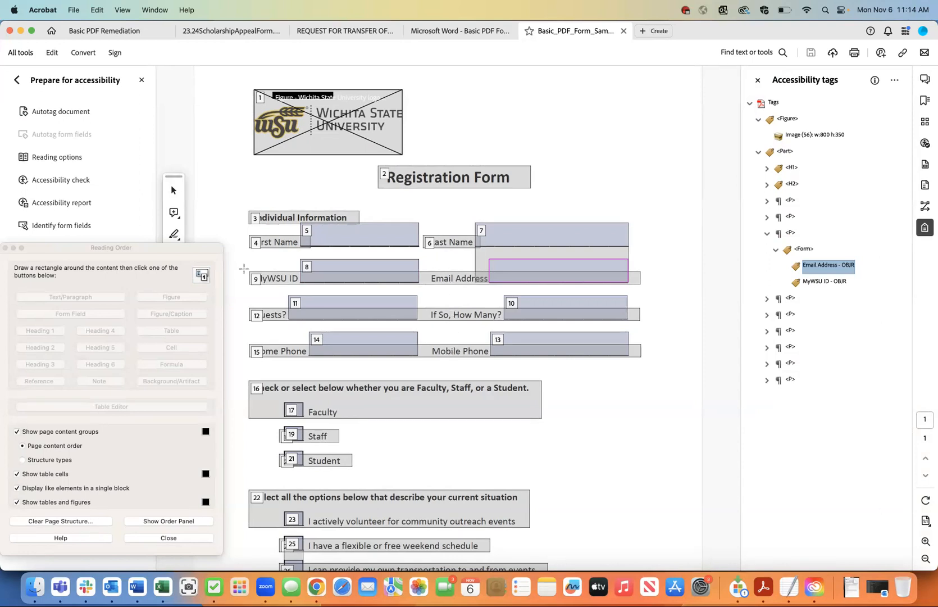
Step: Tag the "MyWSU ID" and "Email Address" labels as separate Text/Paragraph regions
drag(246, 268, 301, 289)
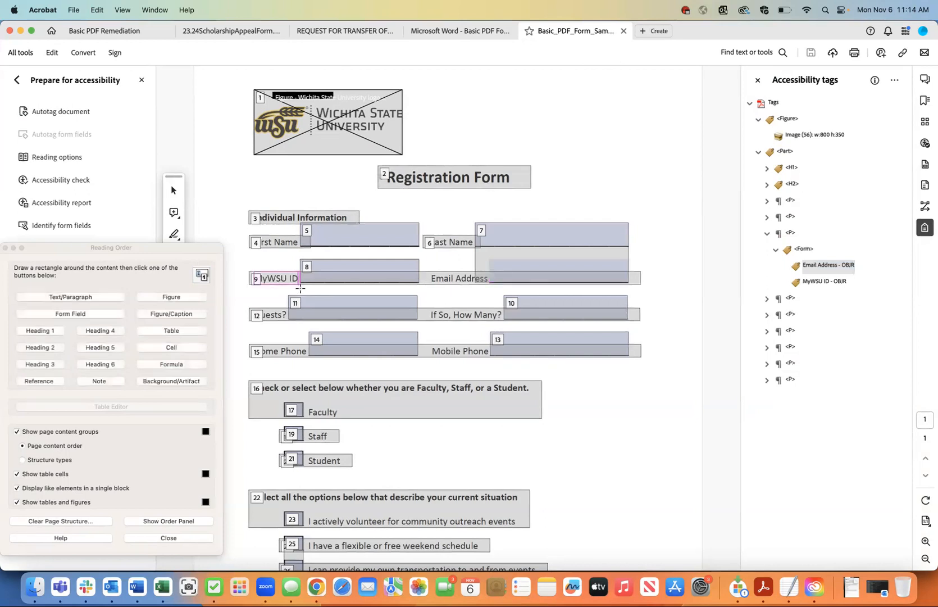
click(95, 296)
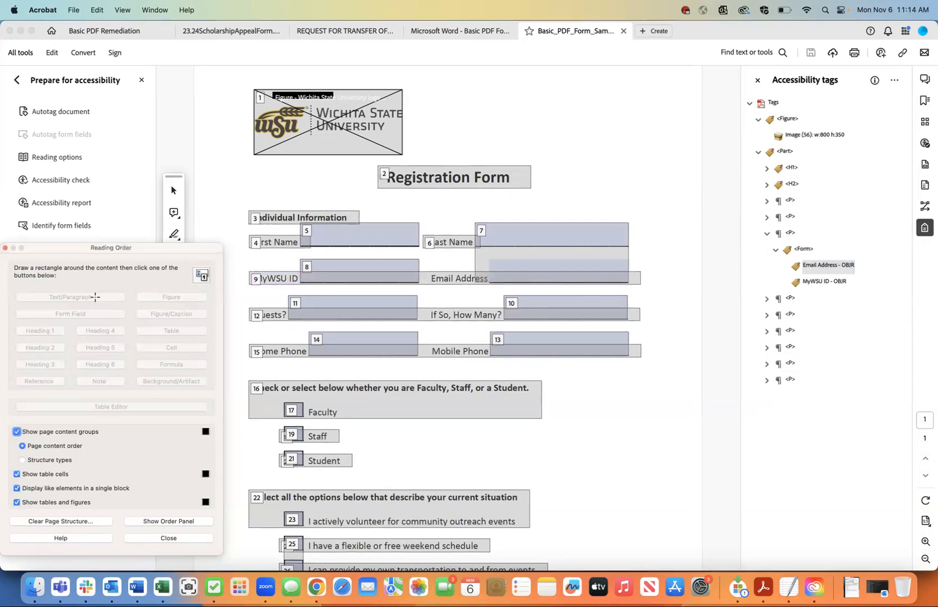
drag(428, 267, 488, 293)
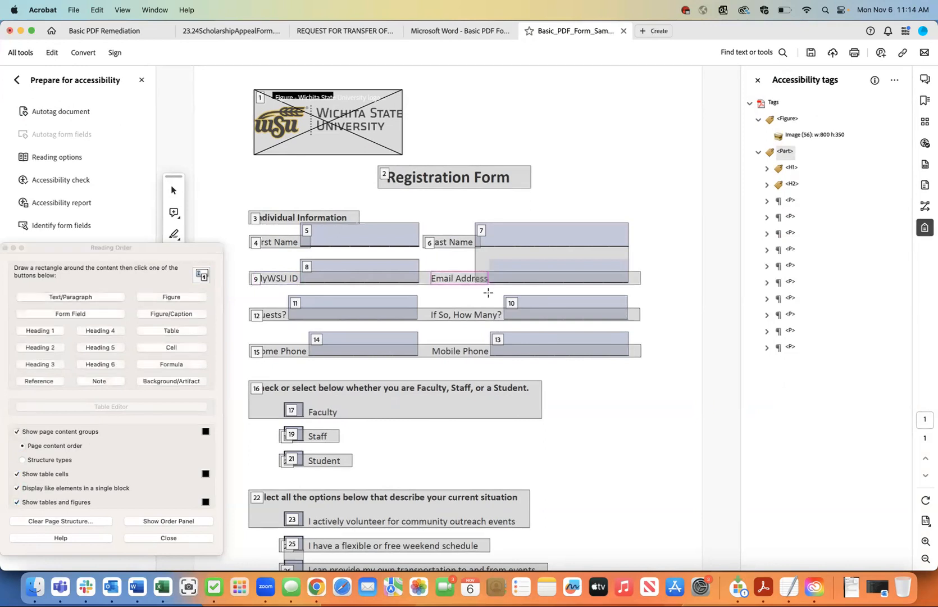
click(61, 297)
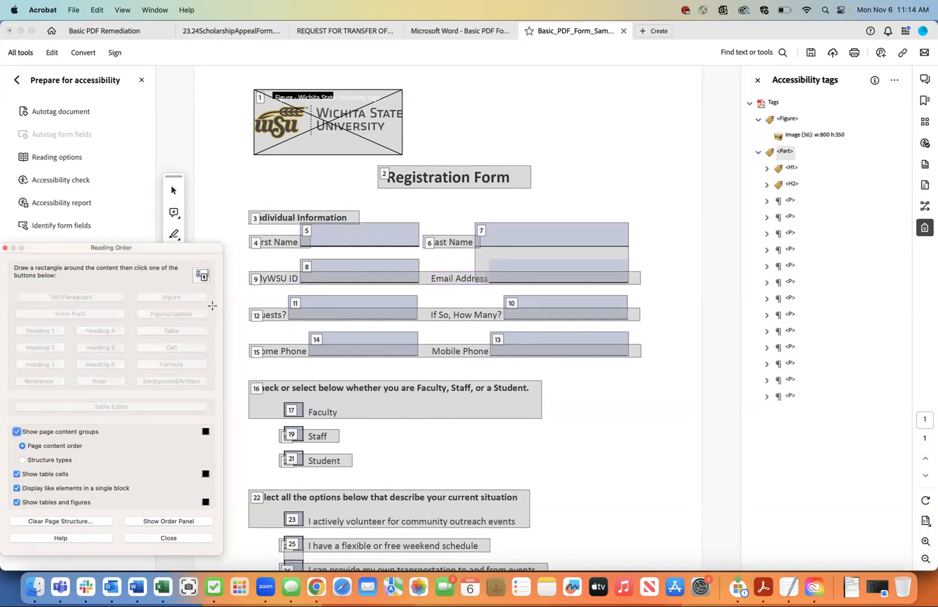
Step: Tag the "Guests?" and "If So, How Many?" labels as separate Text/Paragraph regions
drag(245, 302, 293, 333)
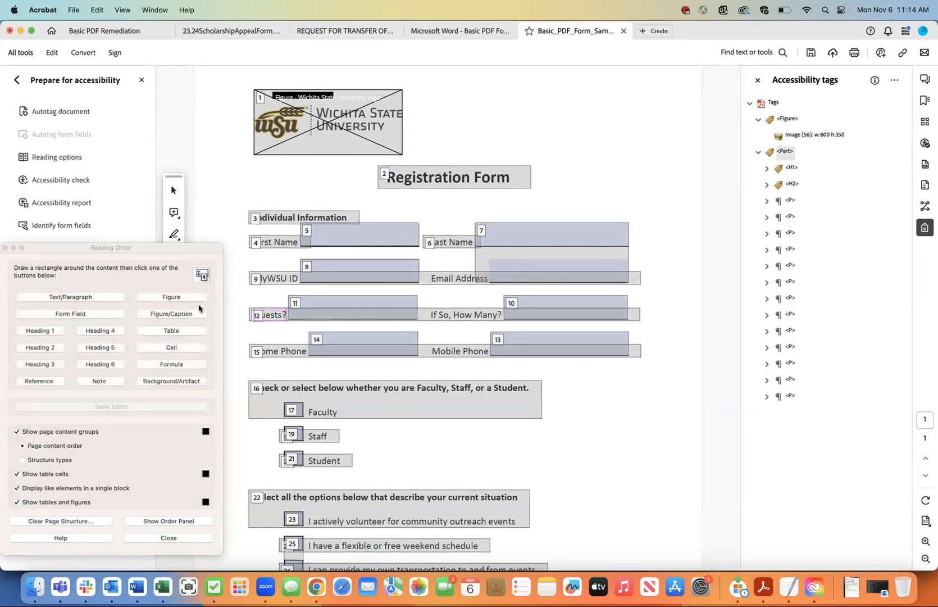
click(87, 298)
drag(426, 301, 503, 324)
click(96, 303)
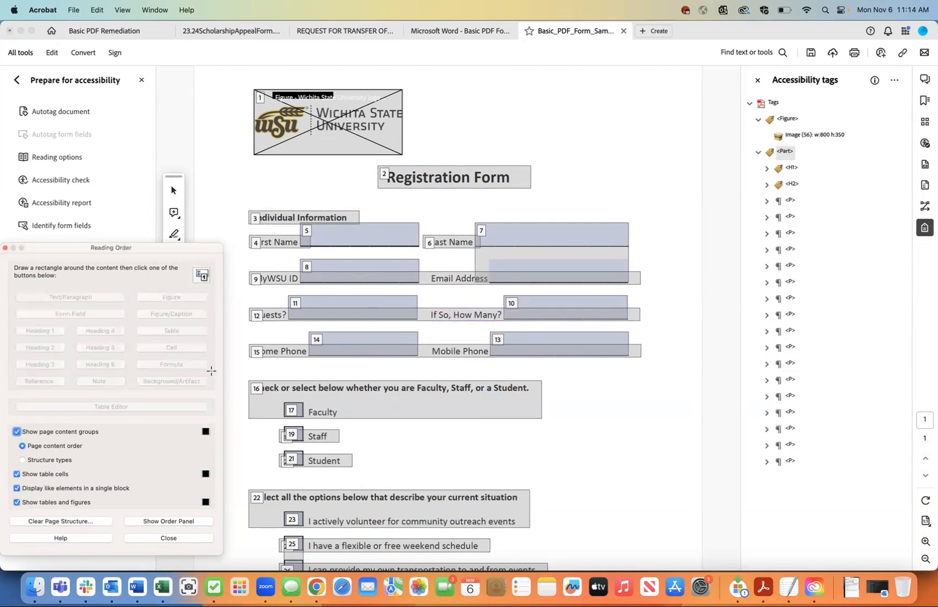
Step: Tag the "Home Phone" and "Mobile Phone" labels as separate Text/Paragraph regions
drag(245, 337, 310, 365)
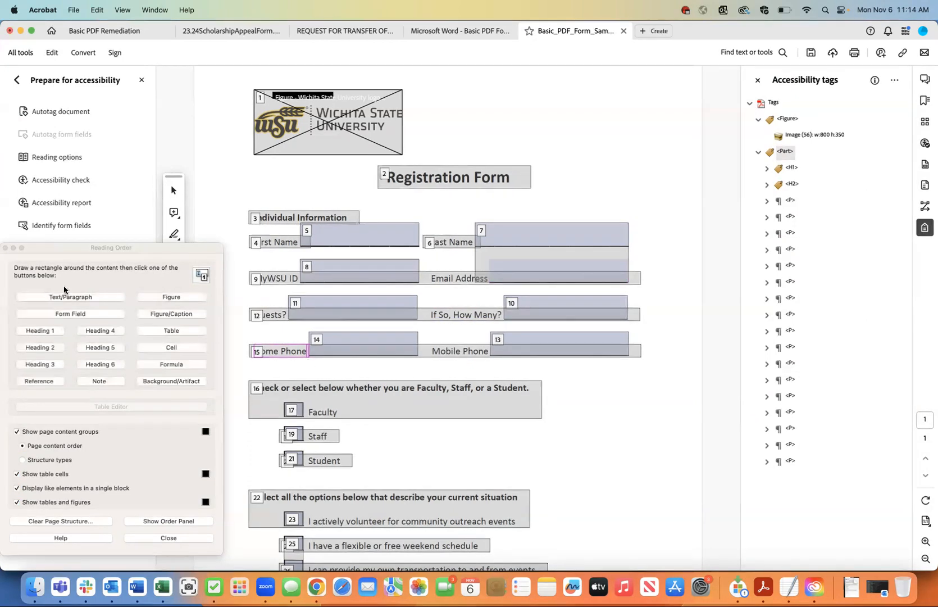
click(64, 297)
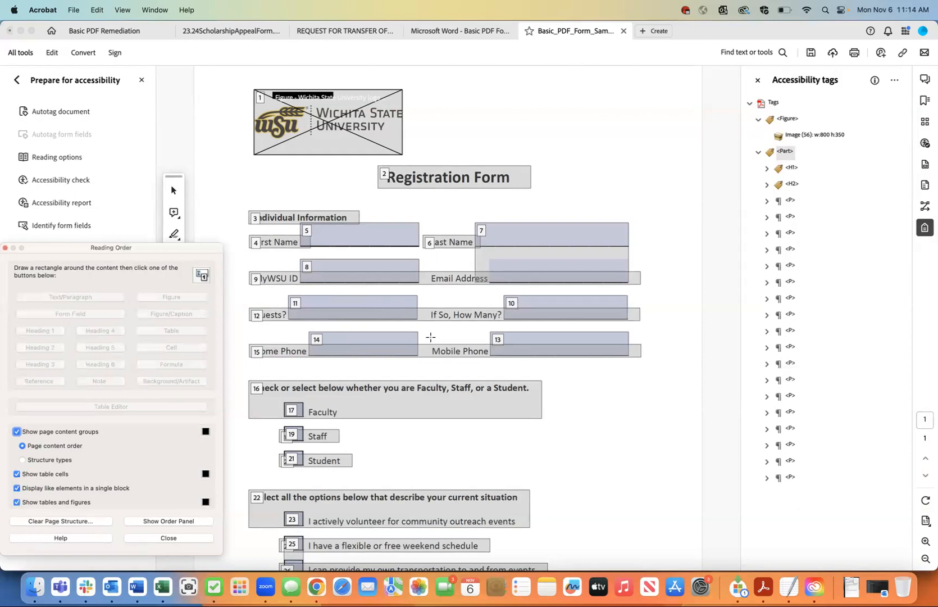
drag(428, 338, 488, 368)
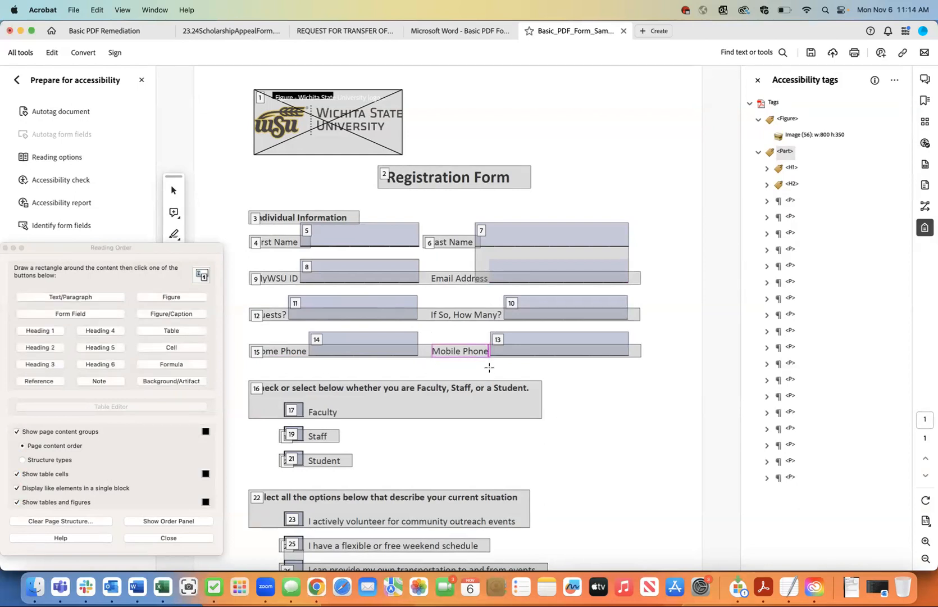
click(108, 297)
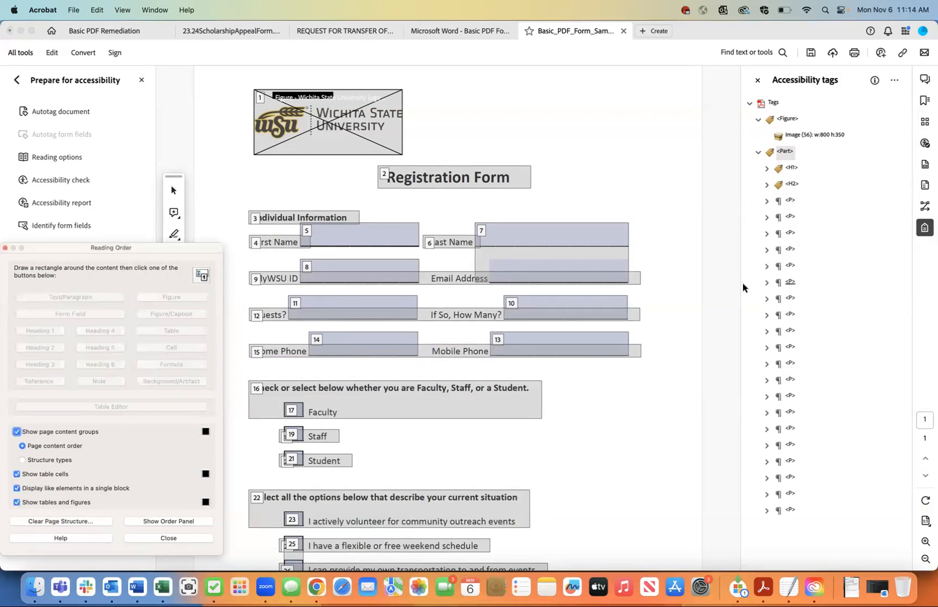
Step: Locate the paragraph tag holding the MyWSU ID and Email Address form fields, and expand it to its Form objects
click(788, 233)
click(790, 217)
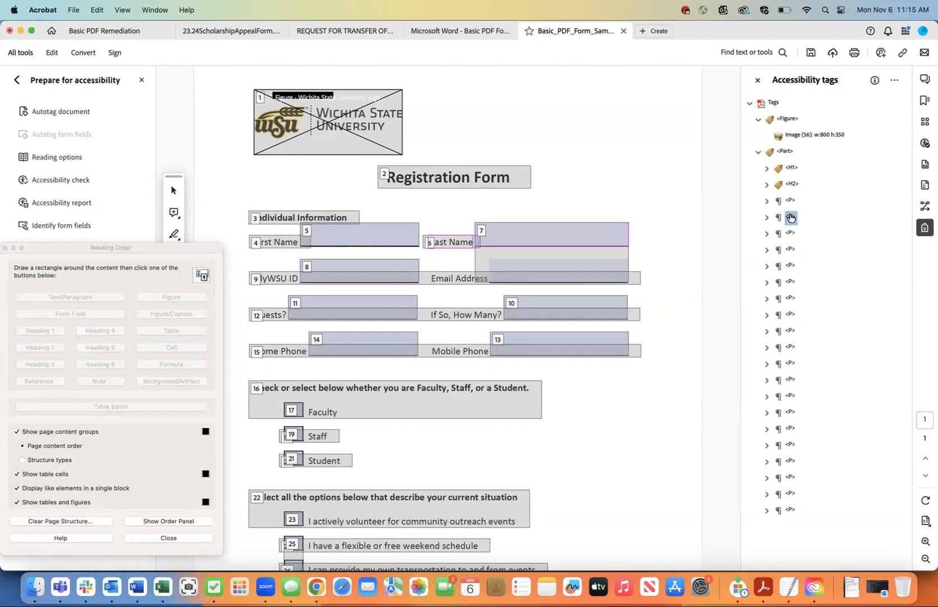
click(789, 234)
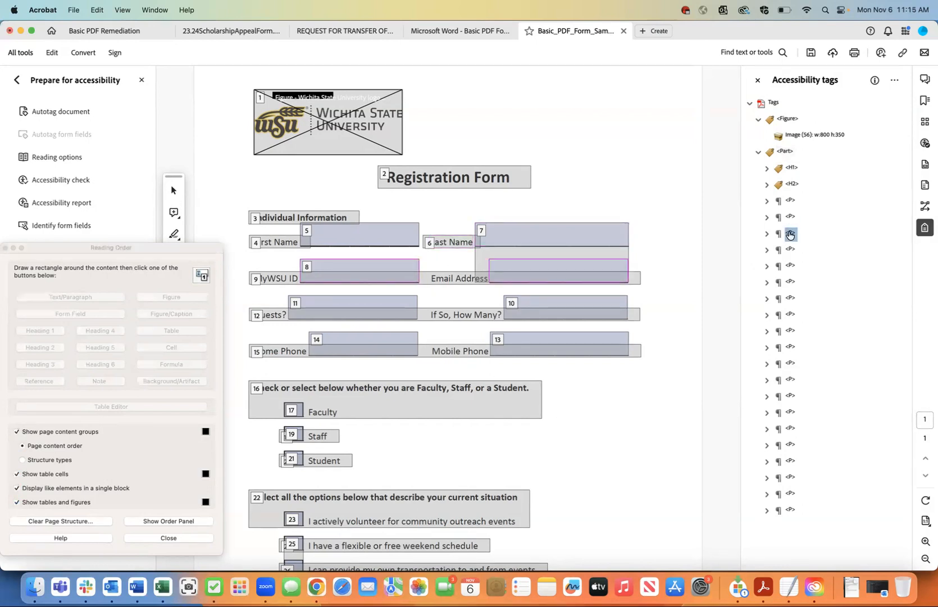
click(767, 233)
click(775, 250)
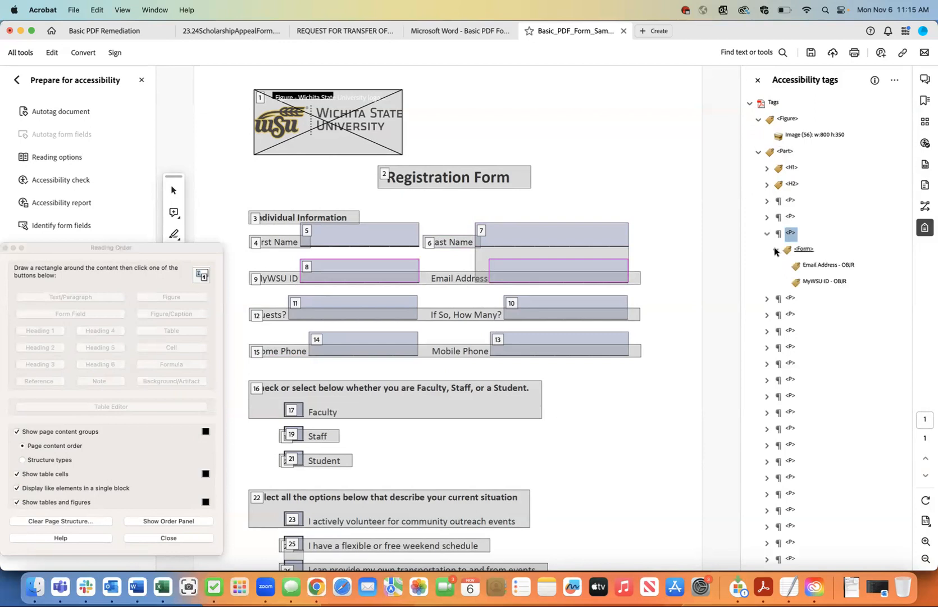
Step: Expand the four paragraph tags after the Form paragraph and check the "MyWSU ID" and "Email Address" label contents on the page
click(790, 298)
click(767, 299)
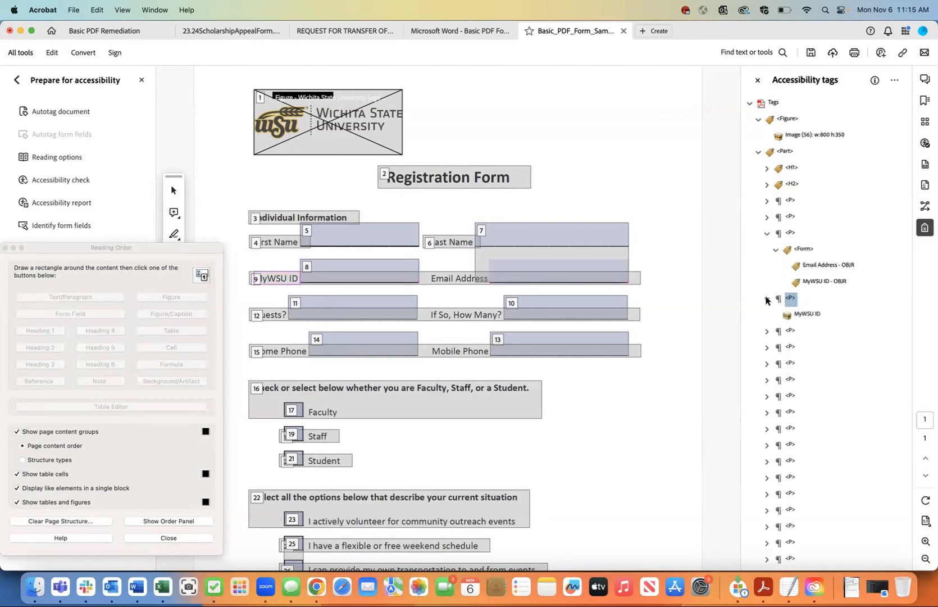
click(767, 331)
click(766, 363)
click(766, 396)
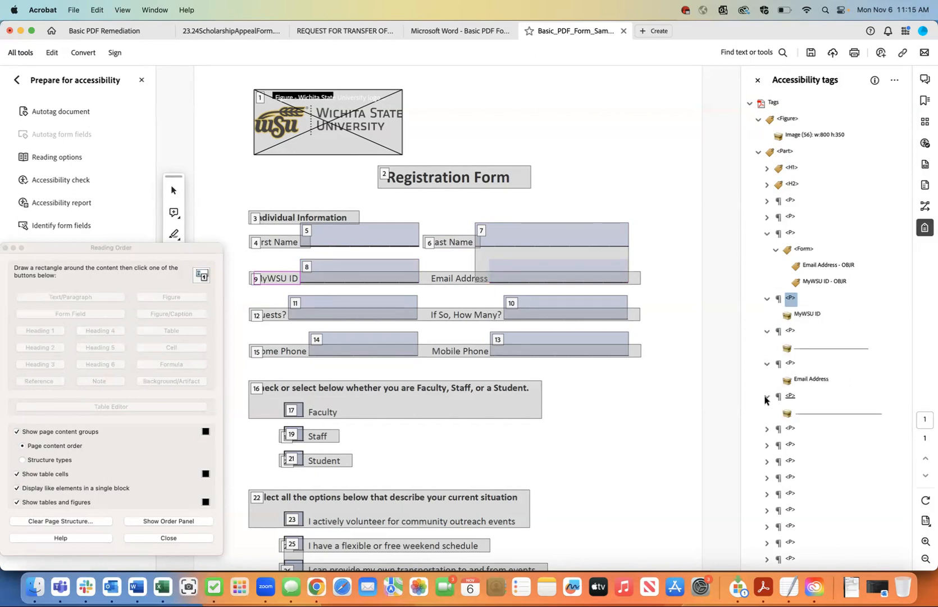
click(805, 315)
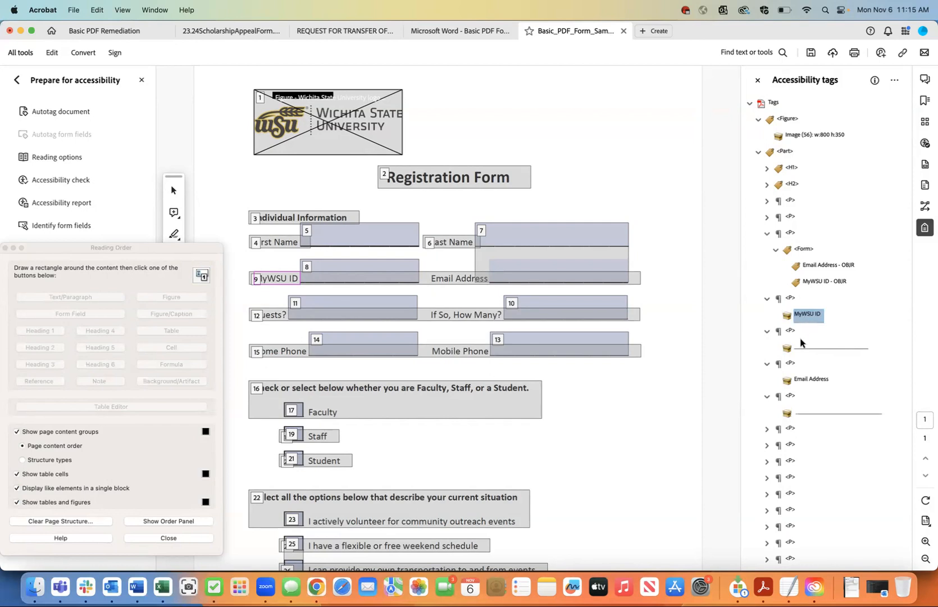
click(809, 379)
Step: Change the blank line after "MyWSU ID" to a Page artifact and delete its emptied paragraph tag
click(813, 352)
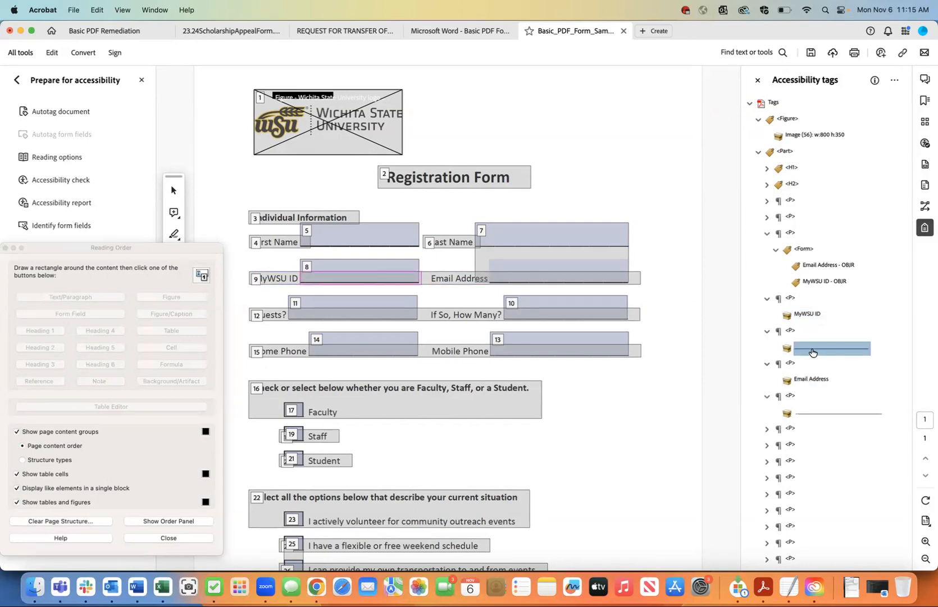
right_click(813, 352)
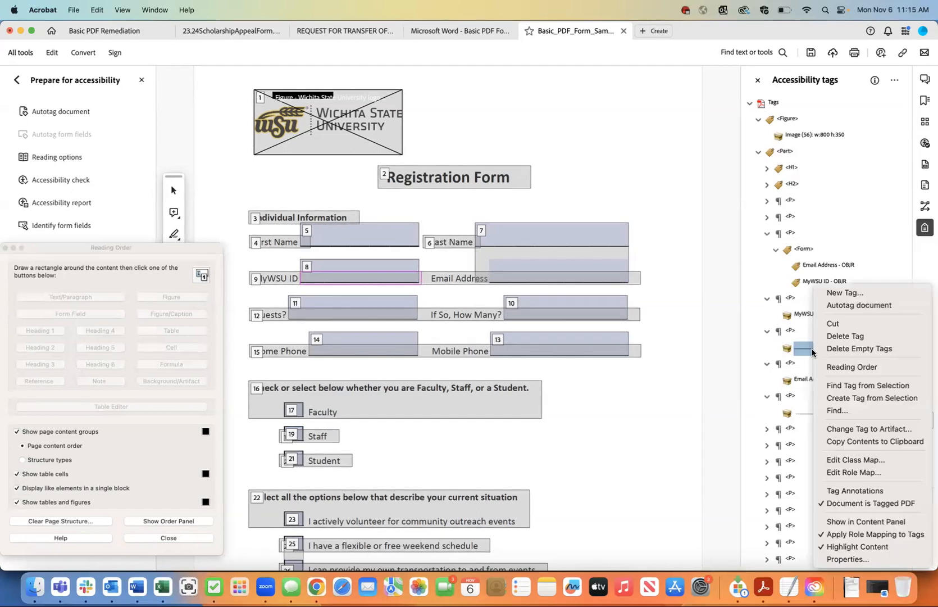
click(840, 429)
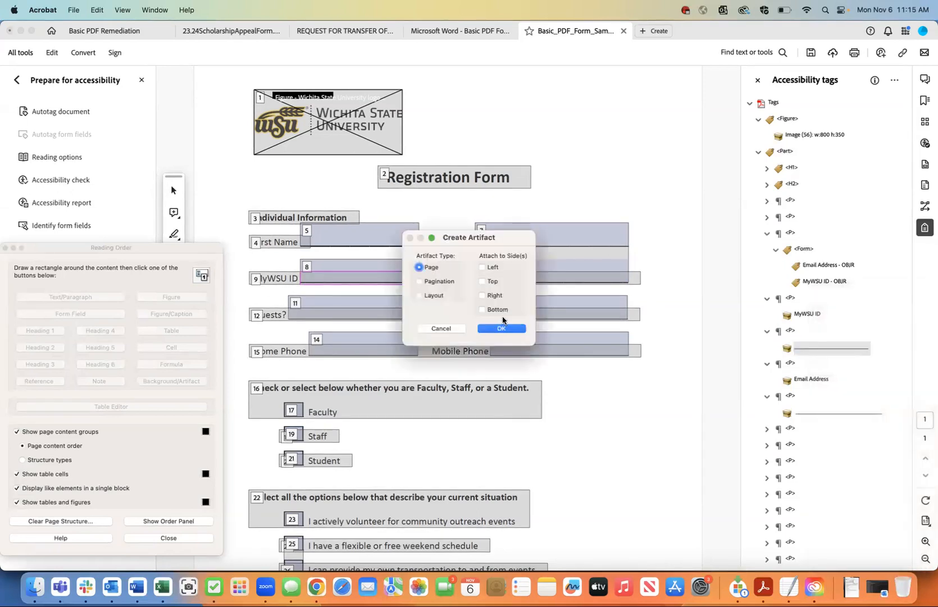
click(501, 329)
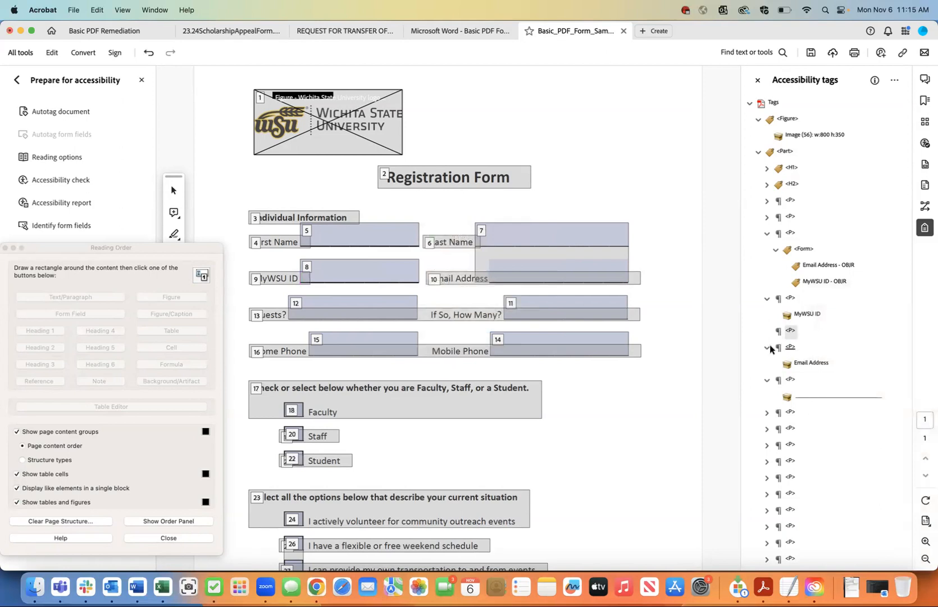
right_click(789, 330)
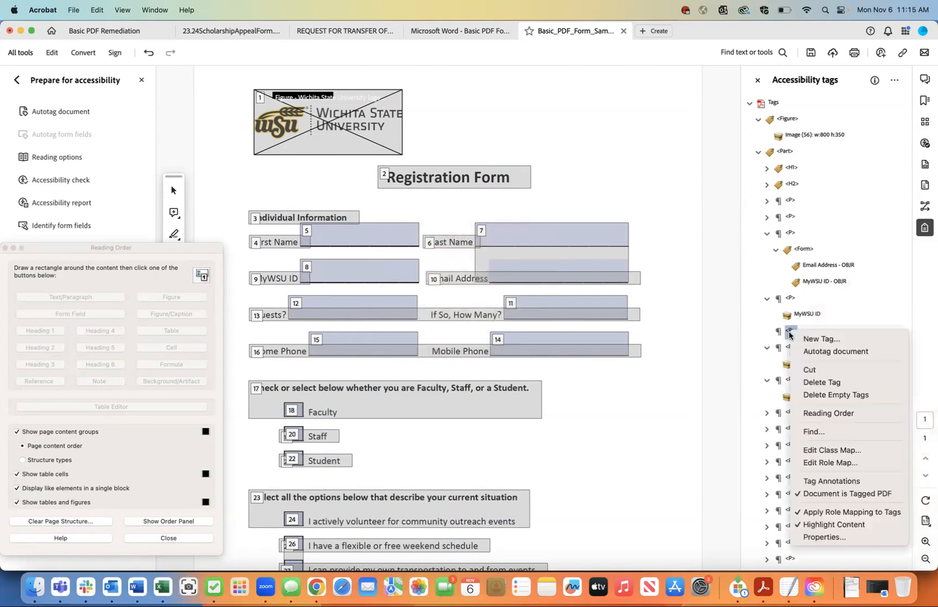
click(806, 382)
Step: Change the blank line after "Email Address" to a Page artifact and delete its emptied paragraph tag
click(809, 381)
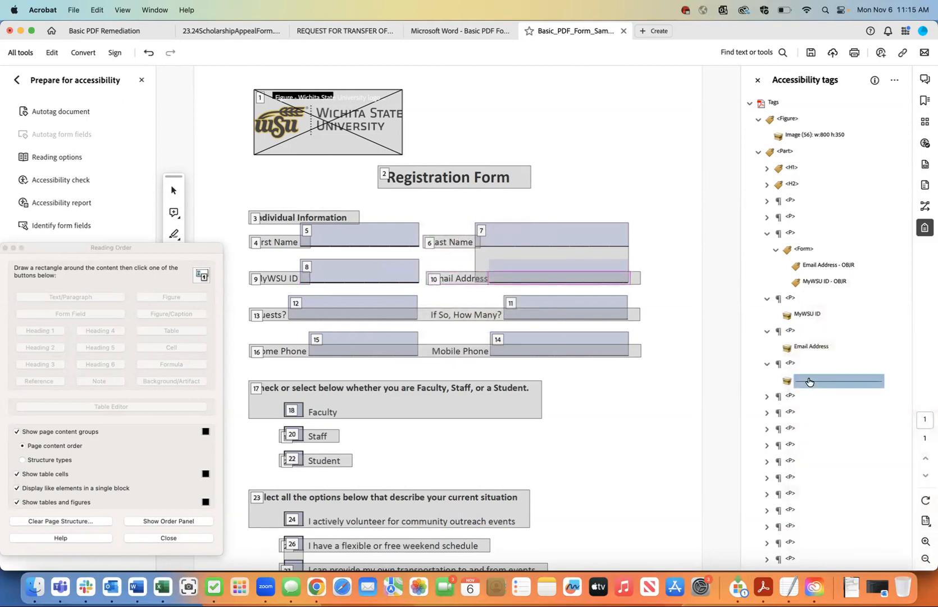
right_click(808, 382)
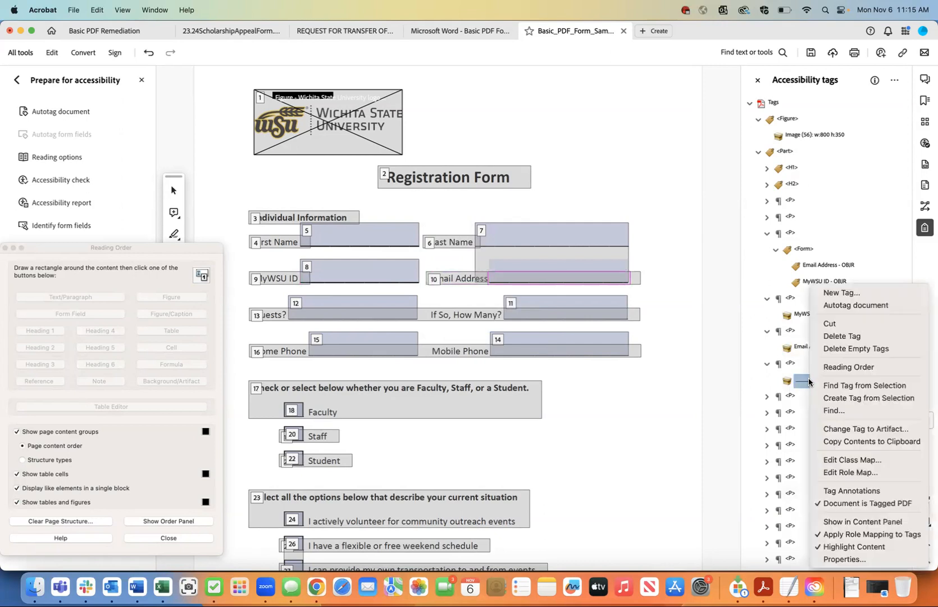
click(835, 430)
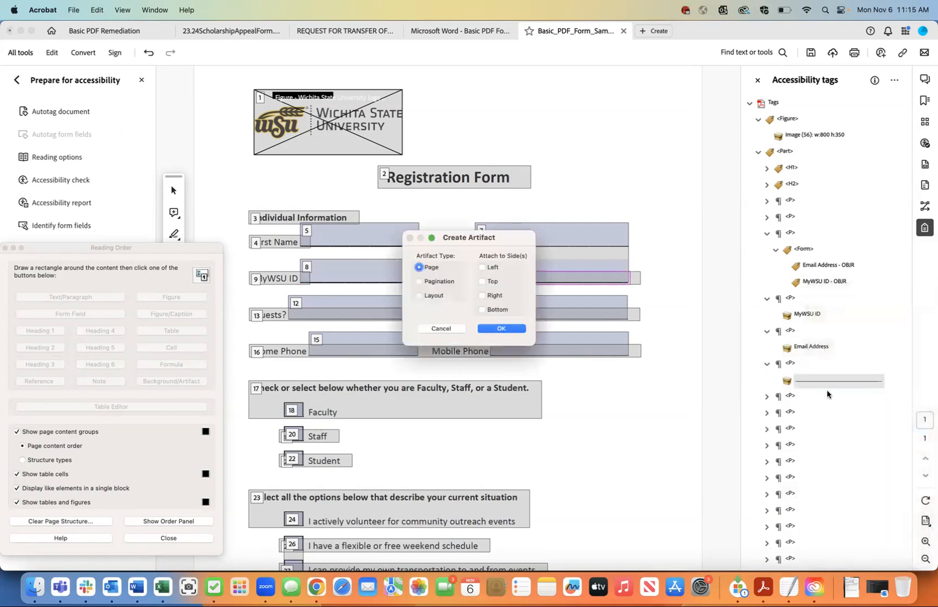
click(502, 327)
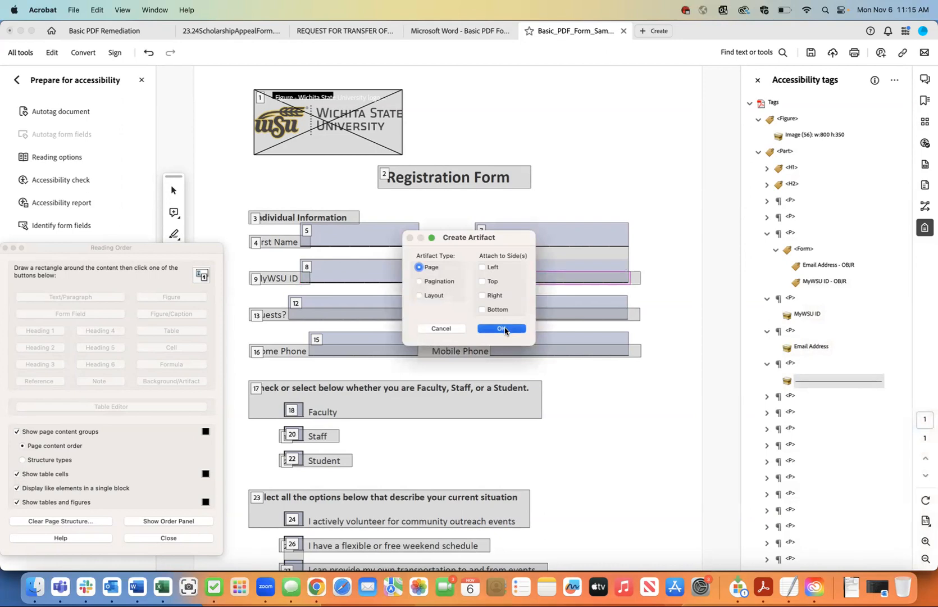
right_click(790, 365)
click(805, 404)
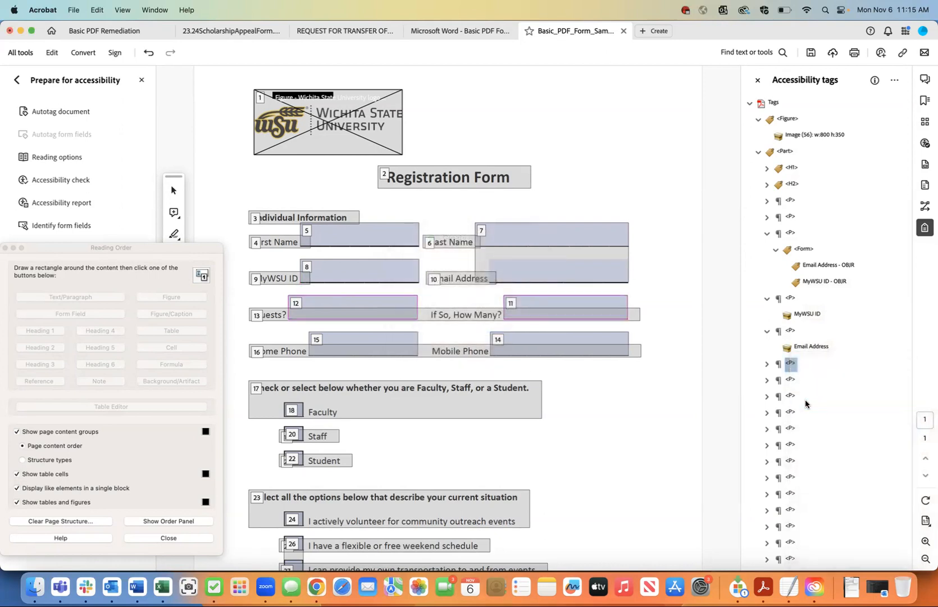
Step: Move the Form tag holding both field objects directly after the "MyWSU ID" label content and delete the emptied paragraph tag
click(803, 250)
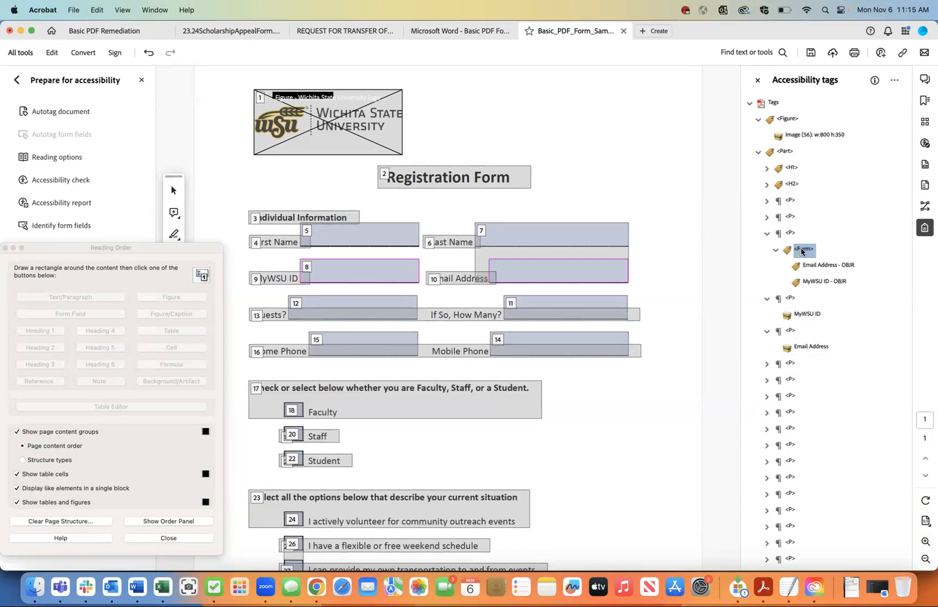
right_click(802, 251)
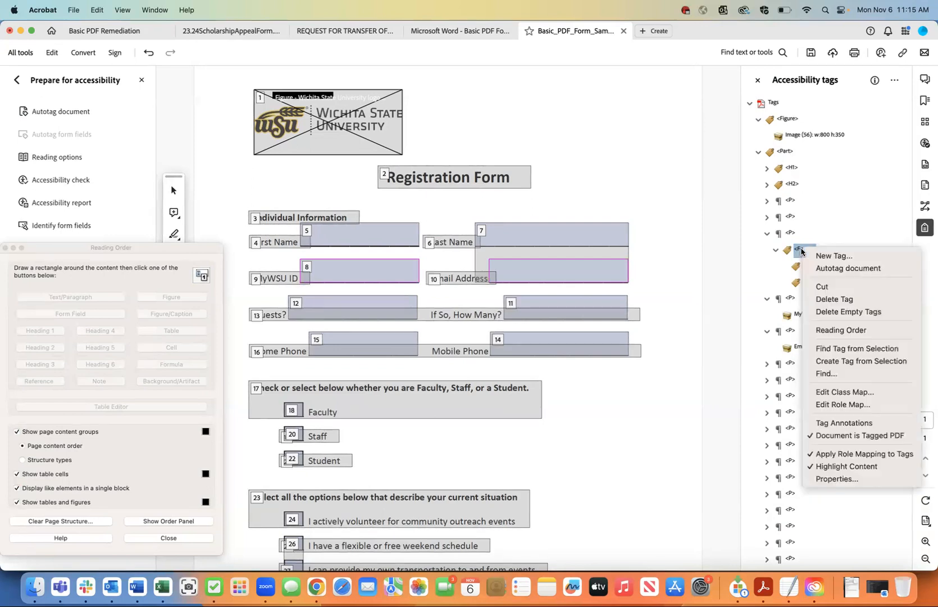
click(819, 286)
click(806, 316)
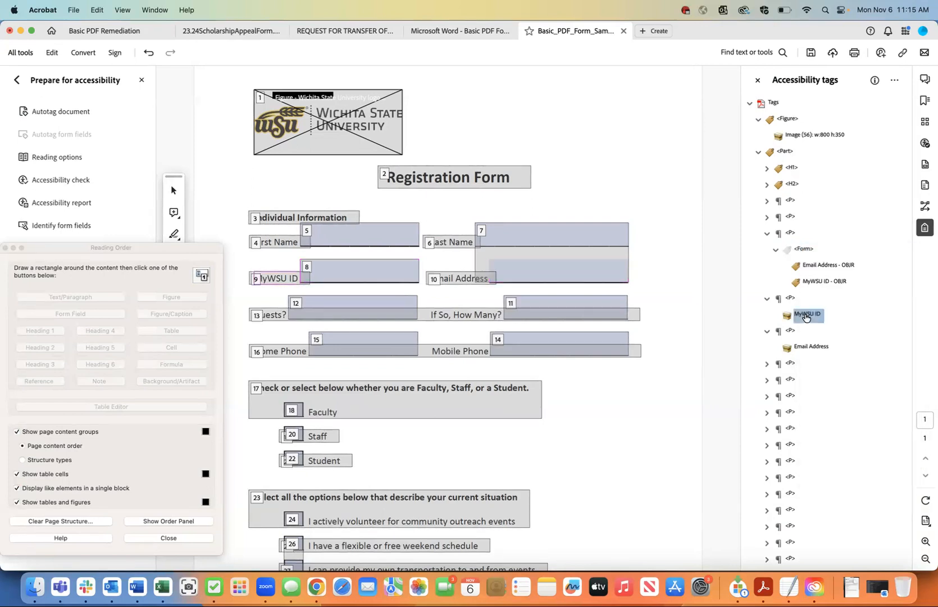
right_click(807, 316)
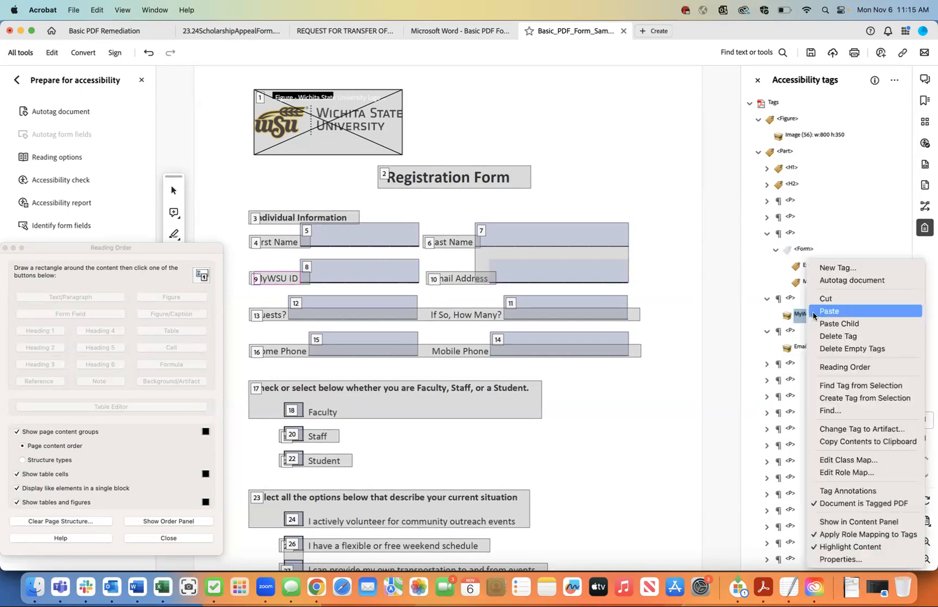
click(830, 311)
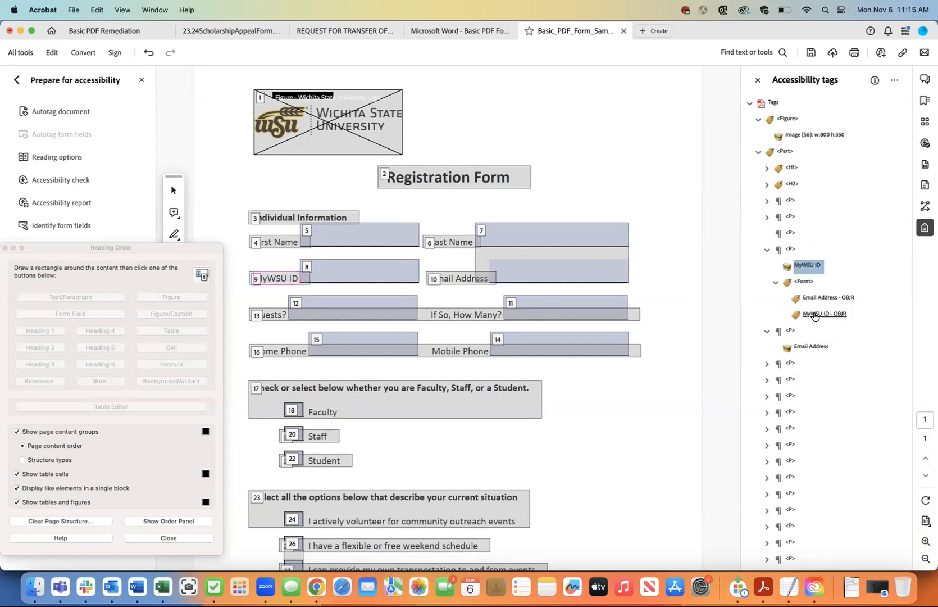
click(790, 232)
right_click(789, 234)
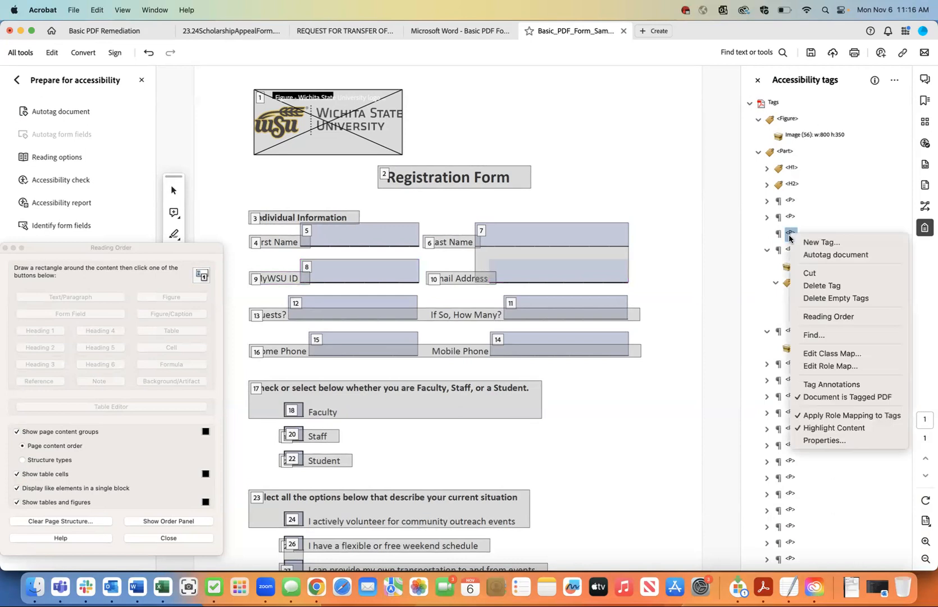
click(803, 285)
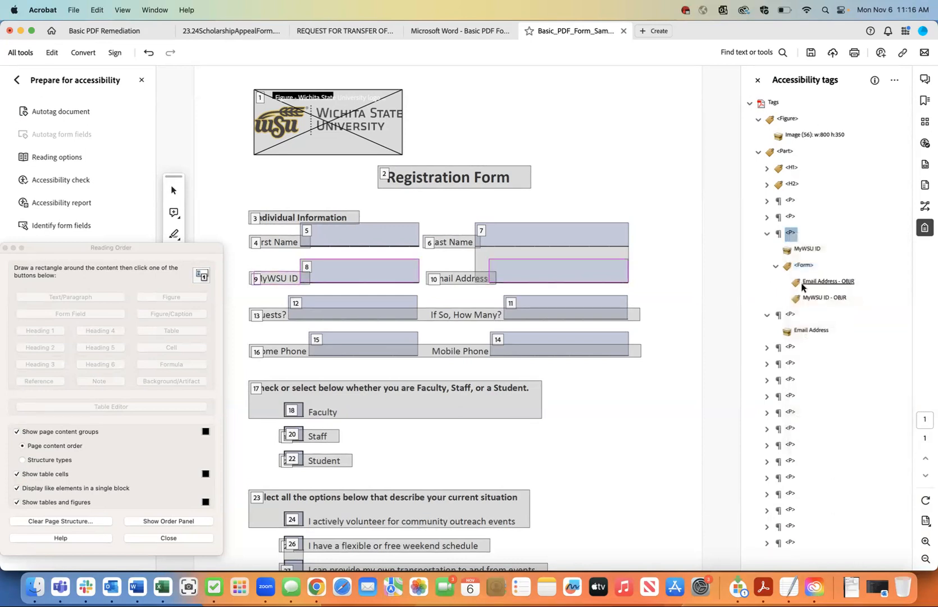
Step: Create a new Form tag after the "Email Address" label content
click(806, 332)
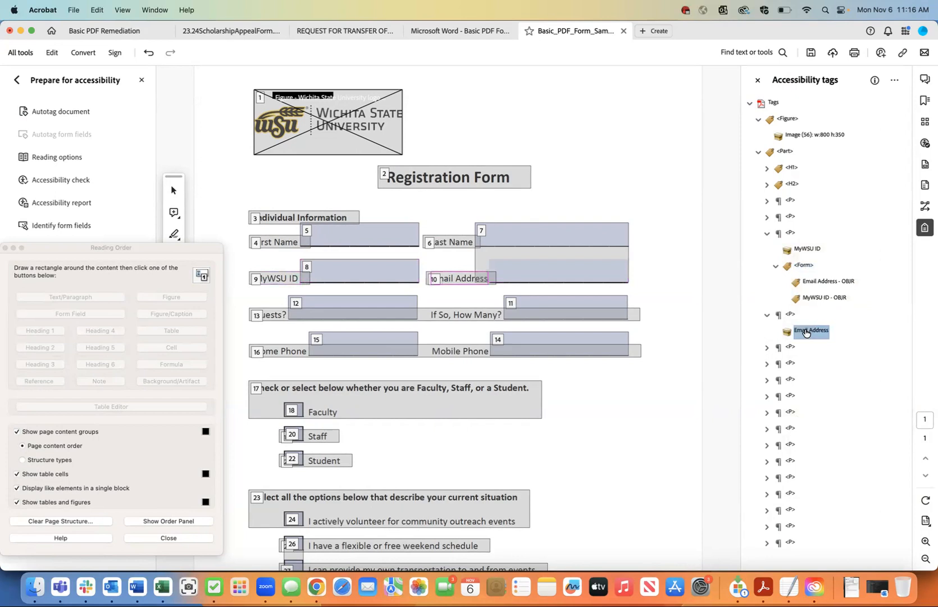
right_click(806, 332)
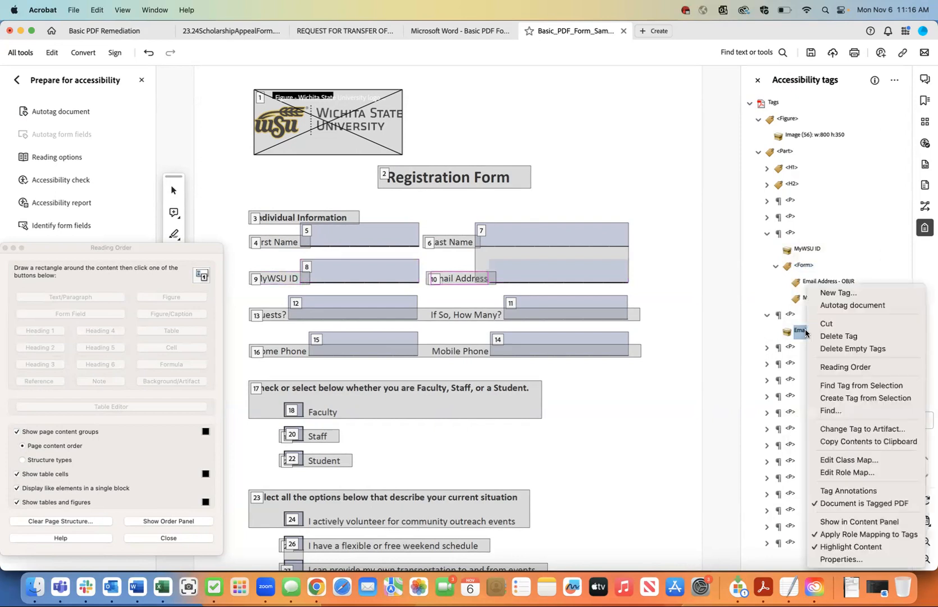
click(815, 296)
click(495, 308)
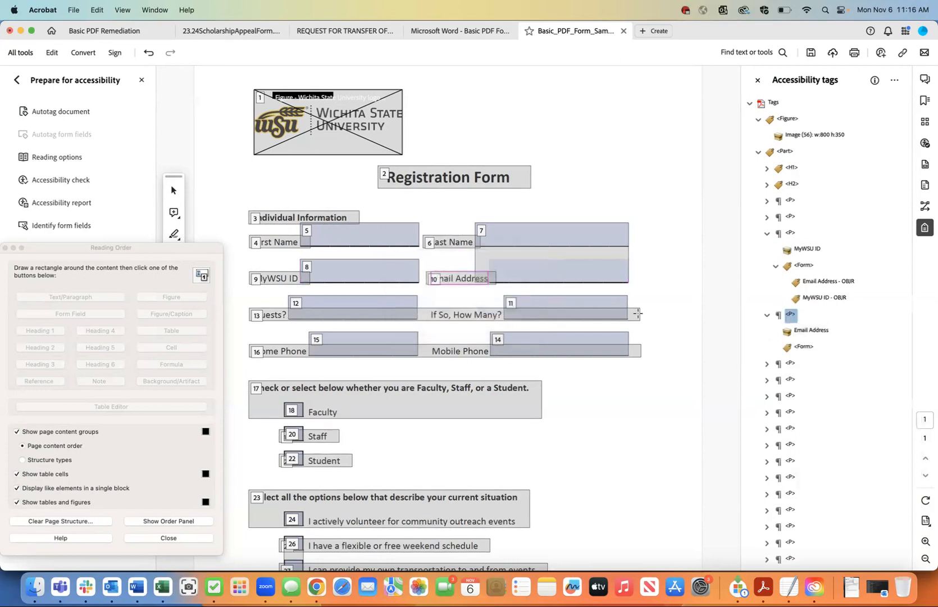
Step: Move the Email Address form field object into the new Form tag as its child, and check the MyWSU ID paragraph's page content
click(813, 283)
right_click(822, 283)
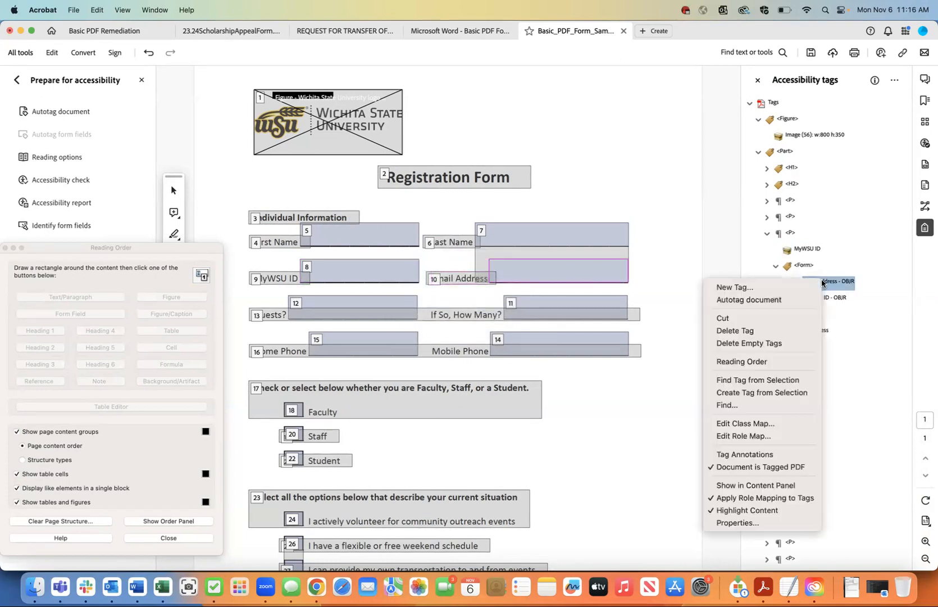
click(776, 318)
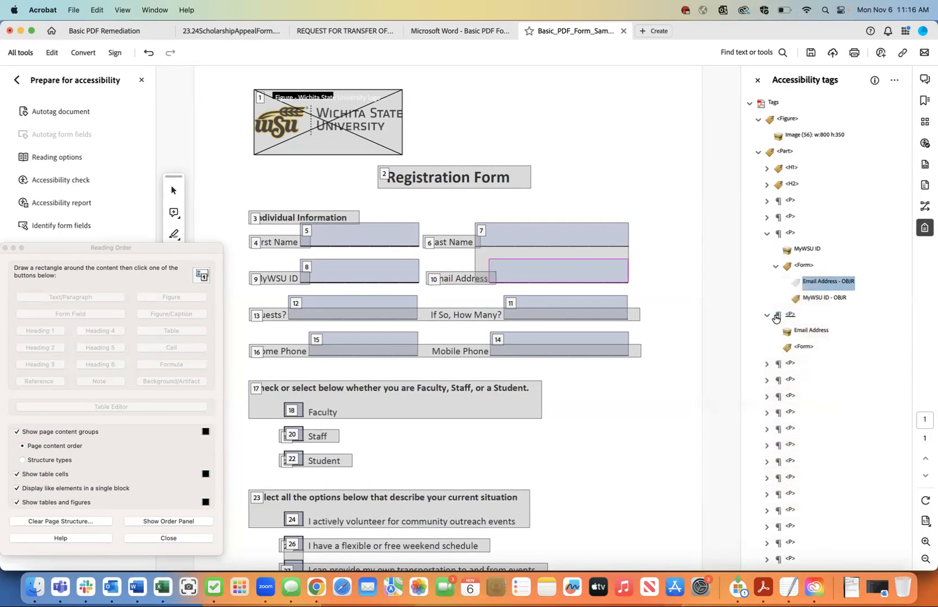
click(800, 348)
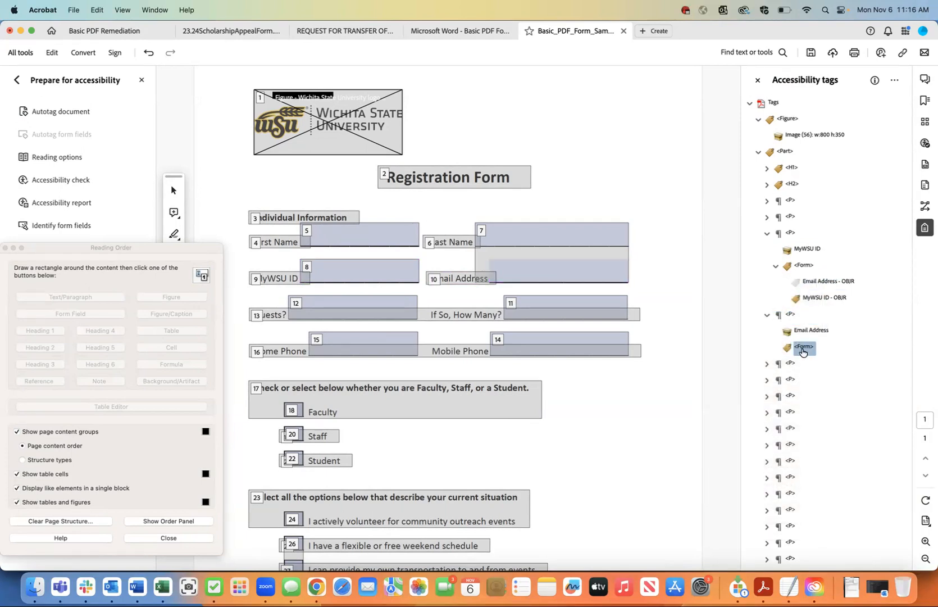
right_click(802, 350)
click(827, 390)
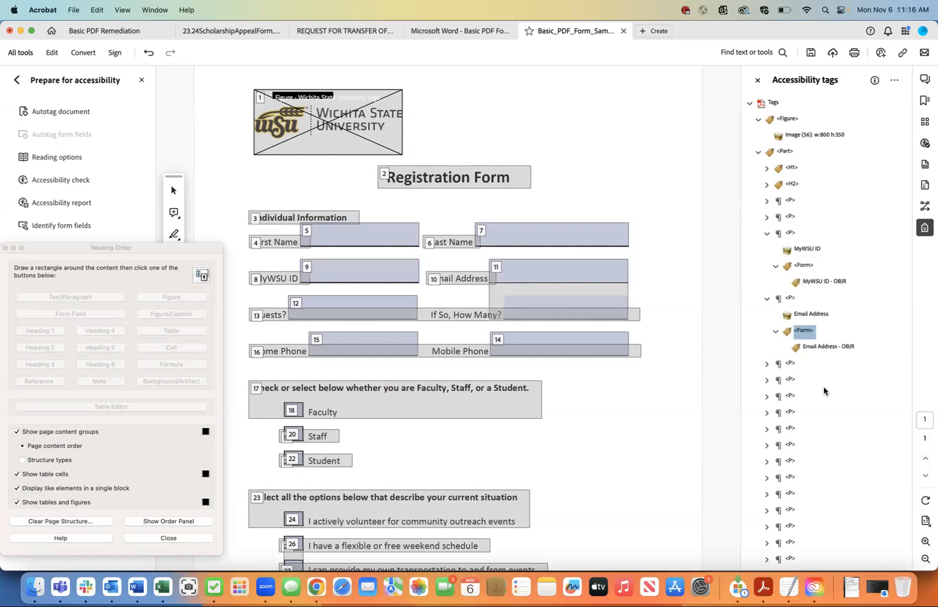
click(788, 235)
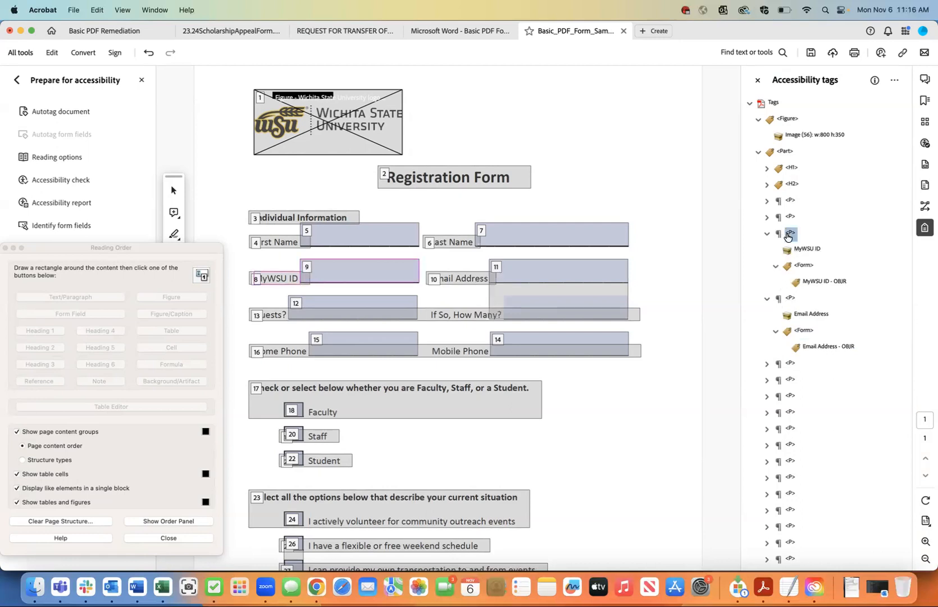
Step: Check the Email Address paragraph's page content and collapse the MyWSU ID and Email Address paragraph tags
click(789, 301)
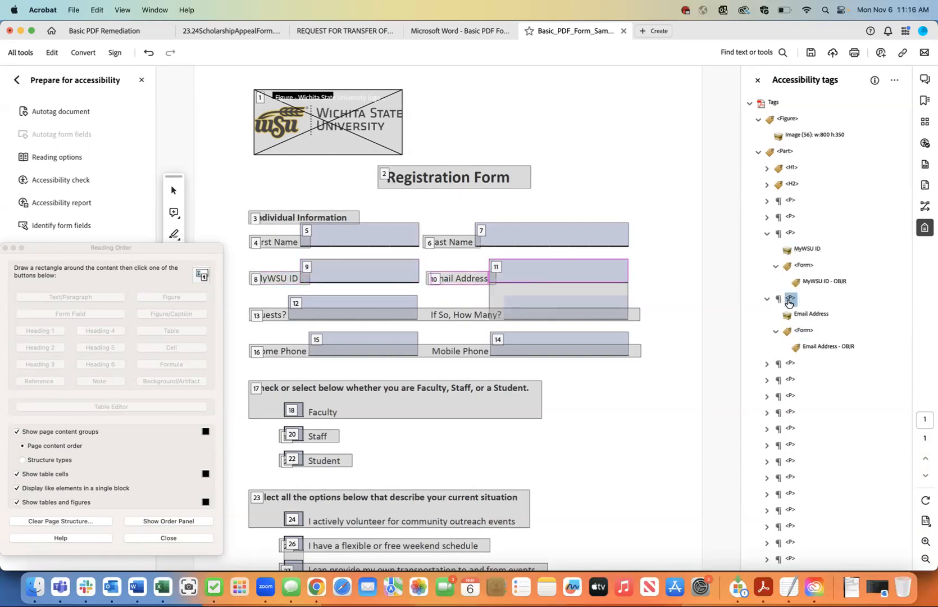
click(767, 233)
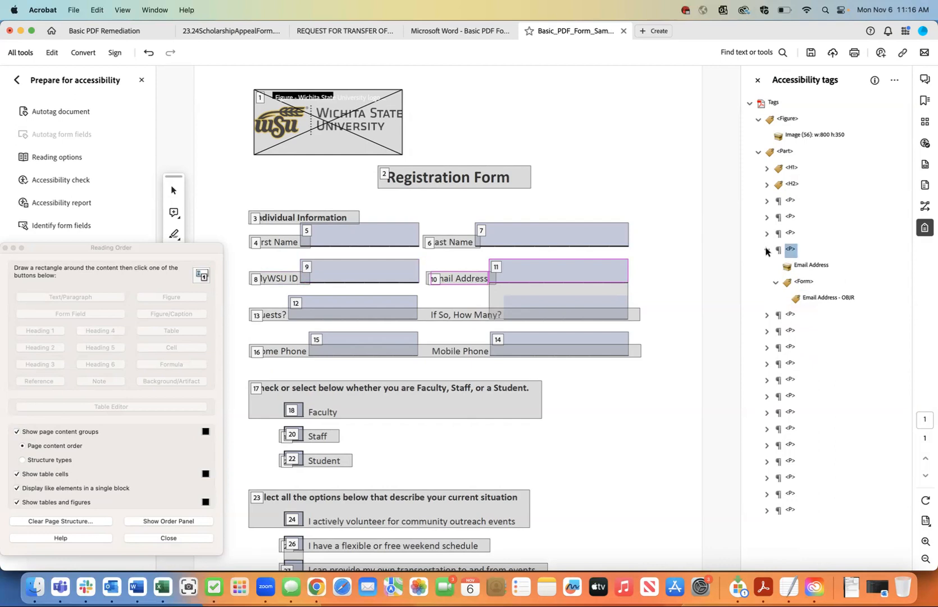
click(767, 250)
Step: Expand the paragraph tags for "Guests?", "If So, How Many?" and their blank lines, plus the Form tag holding both field objects
click(767, 266)
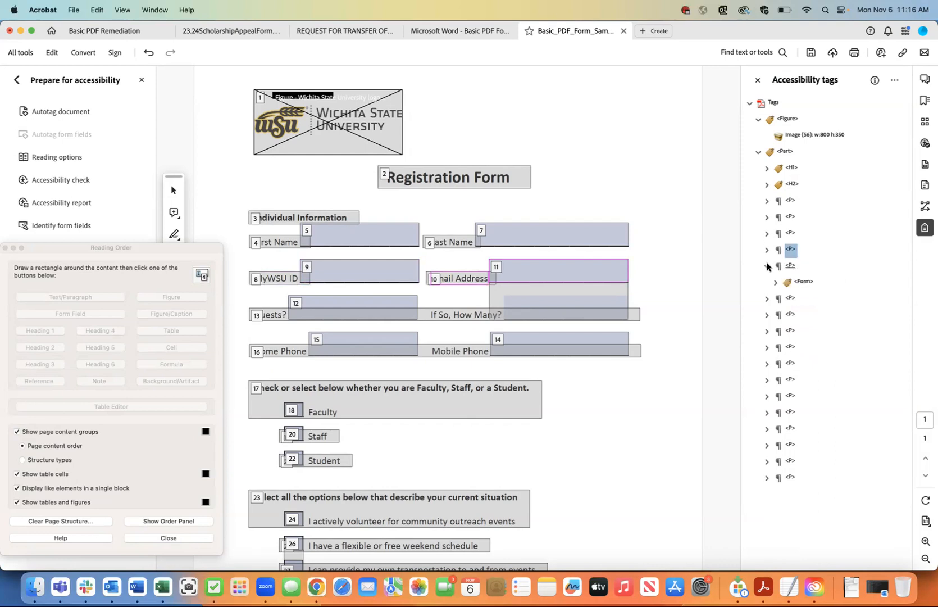
click(776, 282)
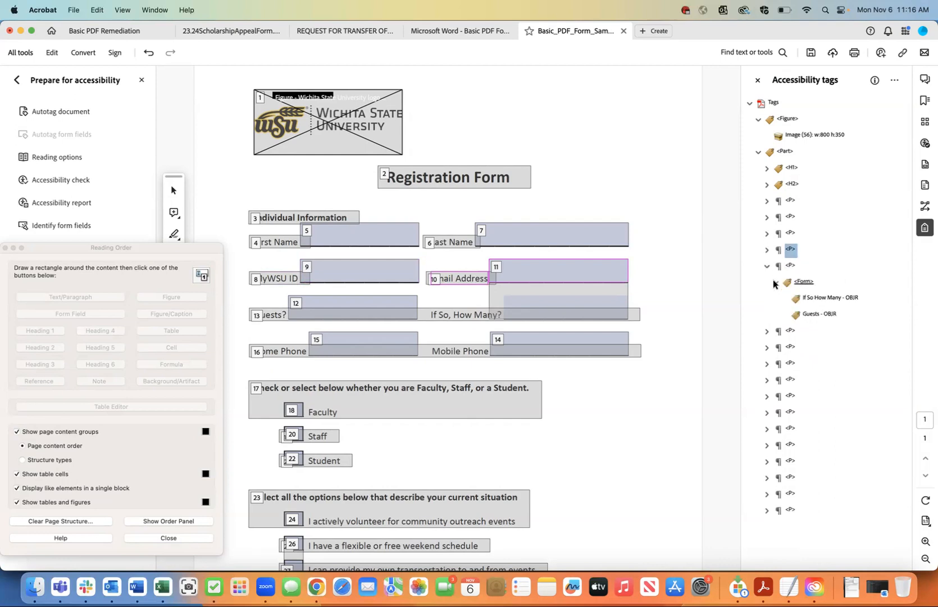
click(801, 282)
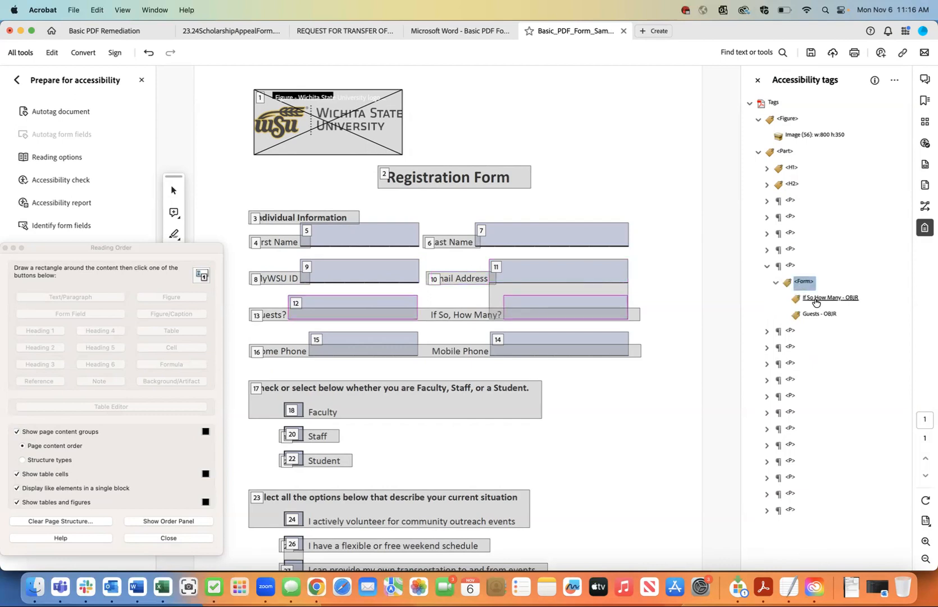
click(766, 331)
click(765, 363)
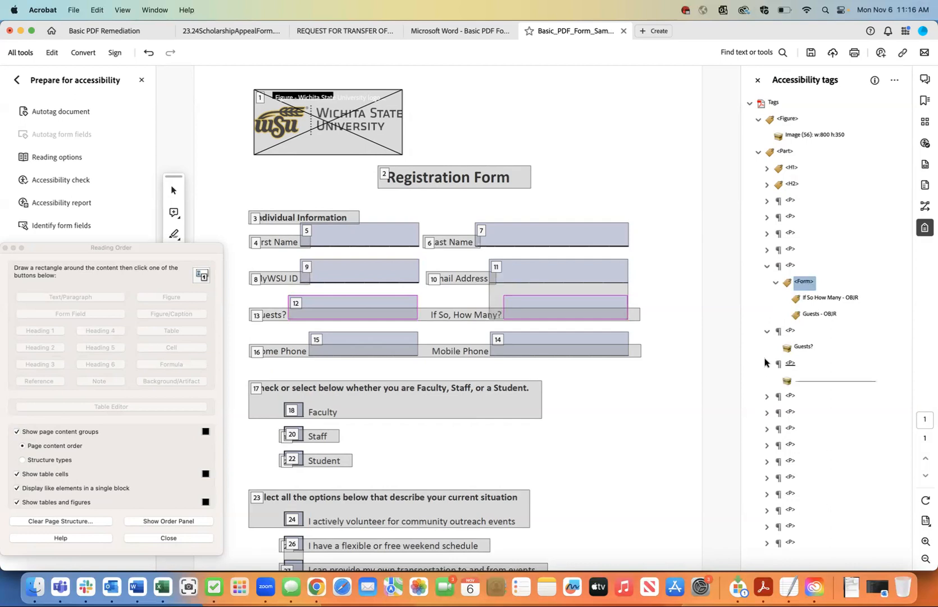
click(766, 396)
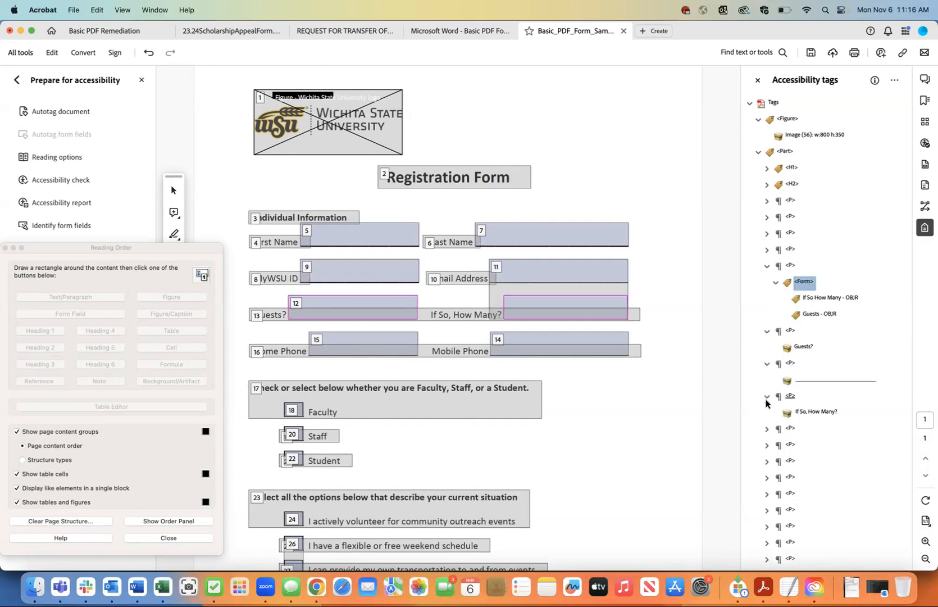
click(767, 428)
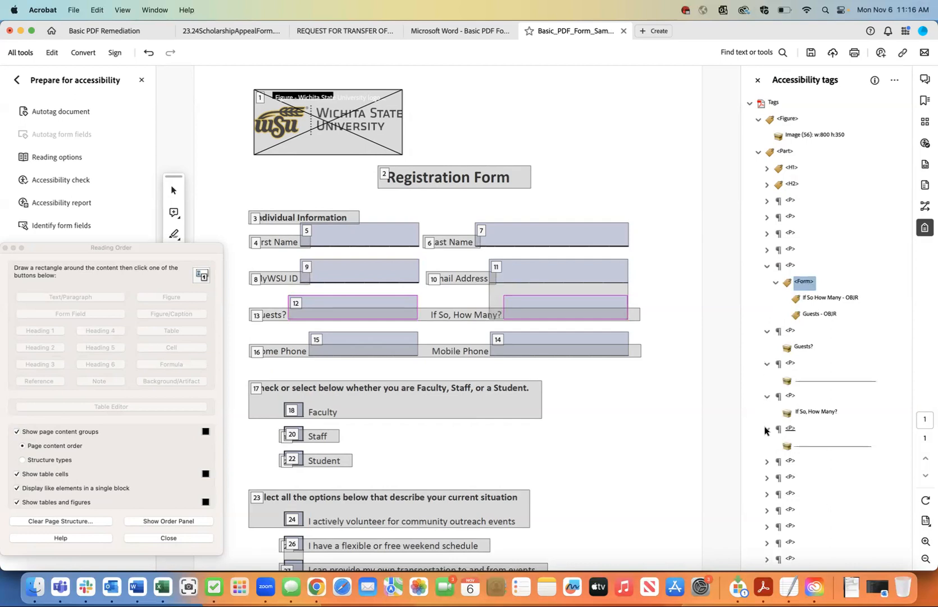
Step: Change the blank lines after "Guests?" and "If So, How Many?" to Page artifacts
click(811, 381)
right_click(811, 381)
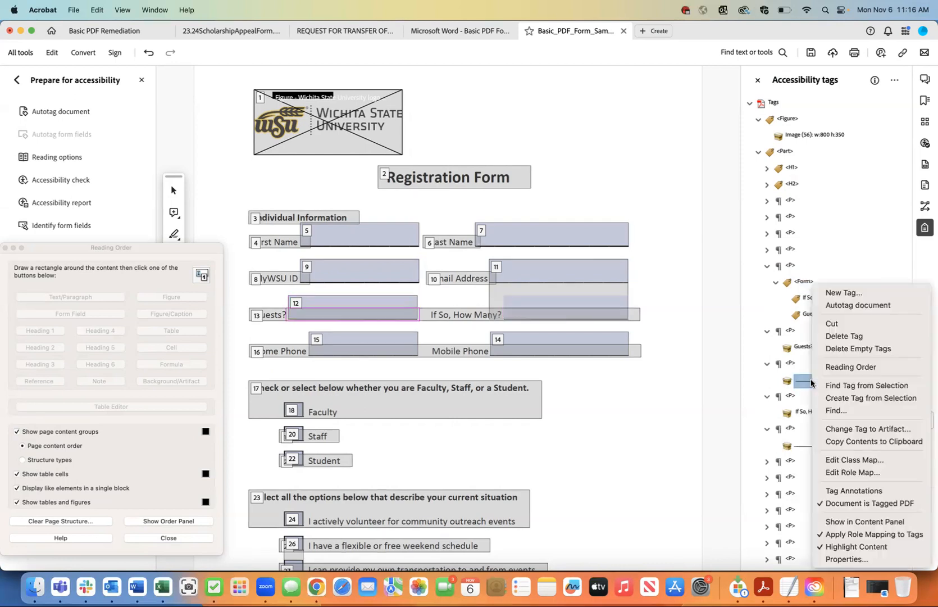
click(843, 429)
click(510, 331)
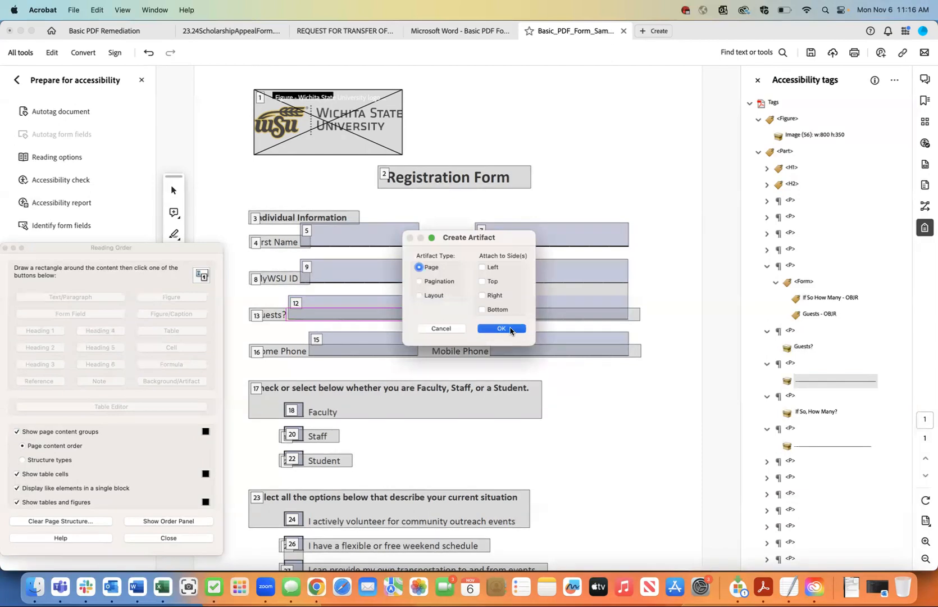
click(810, 433)
right_click(809, 432)
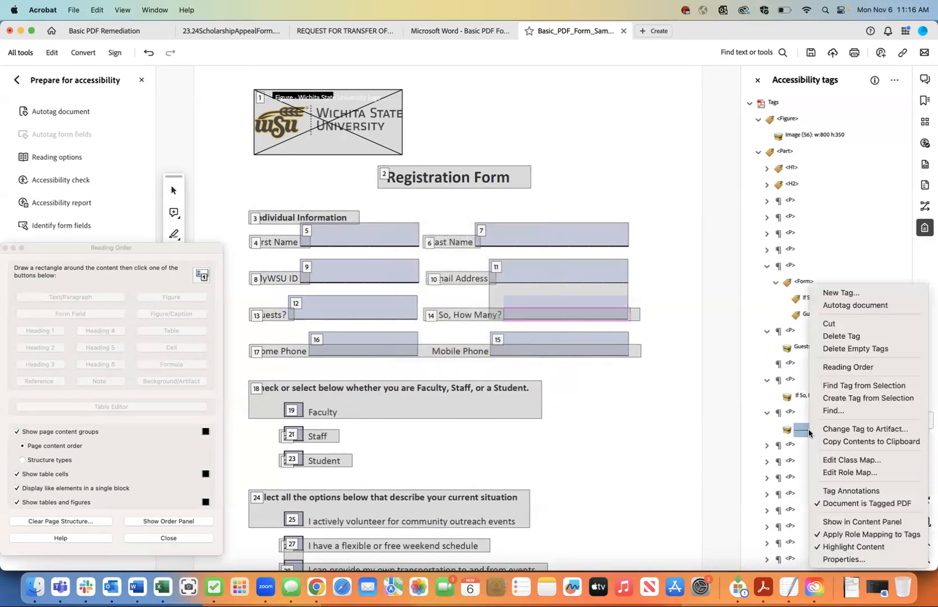
click(828, 429)
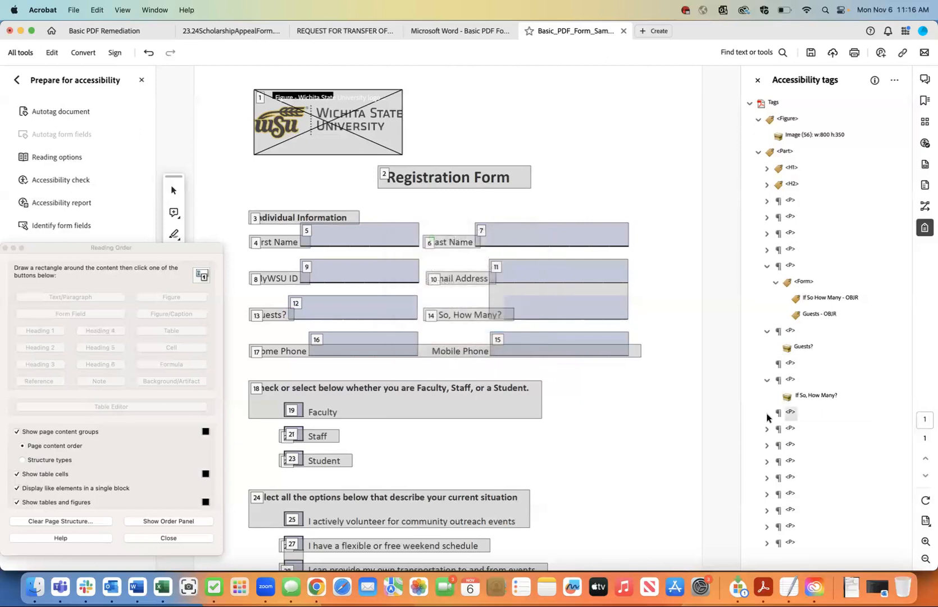
Step: Delete the two emptied paragraph tags after the "Guests?" and "If So, How Many?" paragraphs
right_click(789, 414)
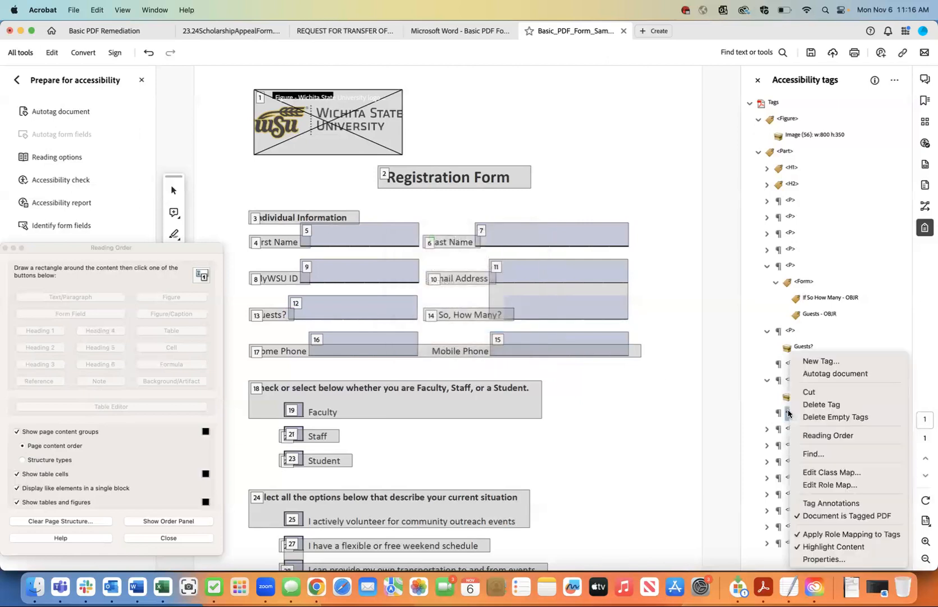
click(821, 405)
click(790, 363)
right_click(789, 363)
click(809, 391)
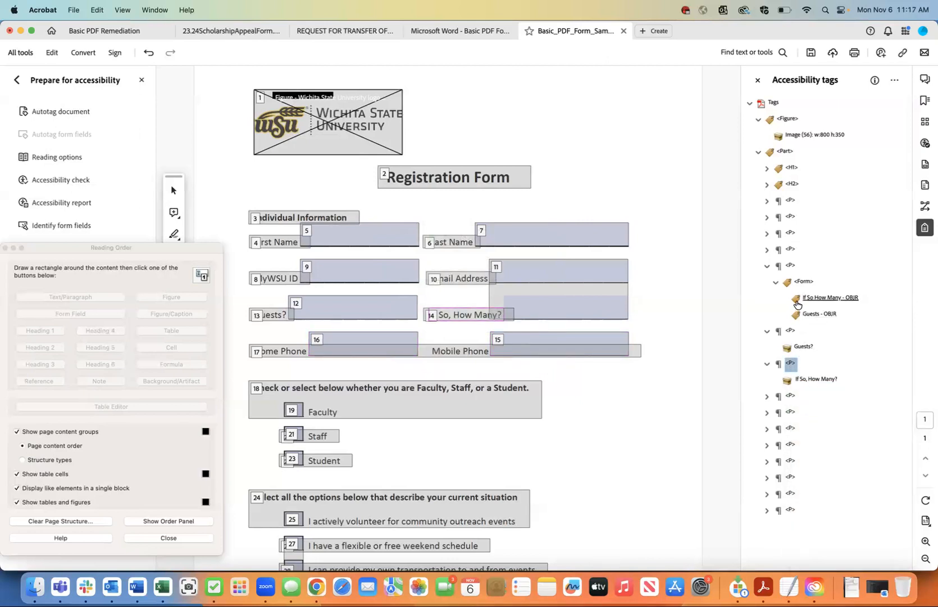
Step: Move the Form tag holding both field objects directly after the "Guests?" label content and delete the emptied paragraph tag
click(803, 283)
right_click(803, 284)
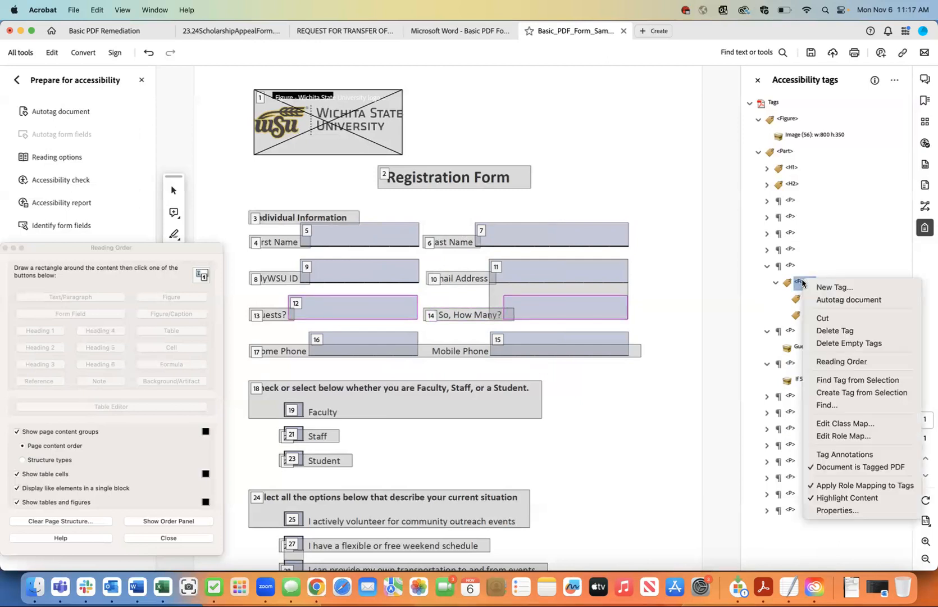
click(822, 318)
click(803, 348)
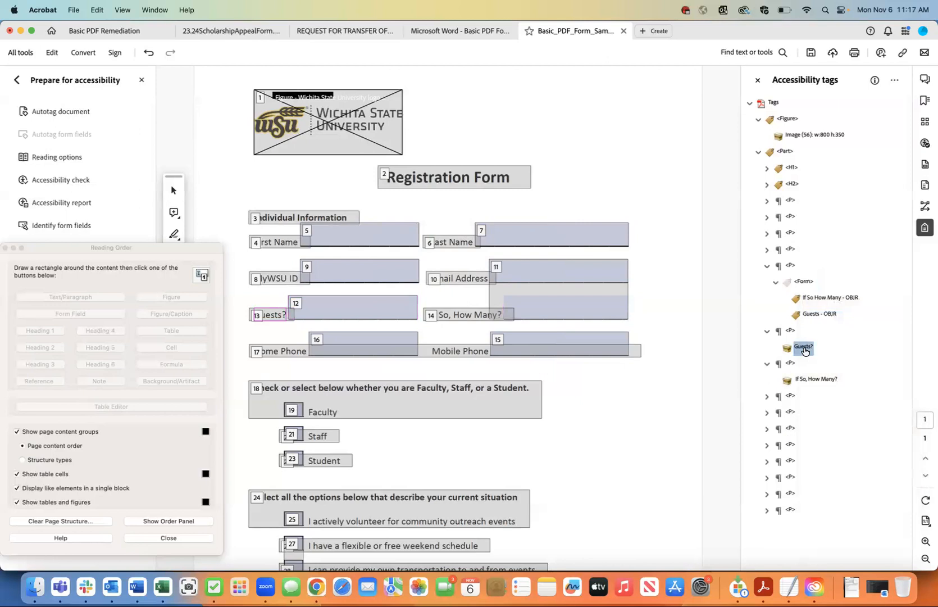
right_click(805, 351)
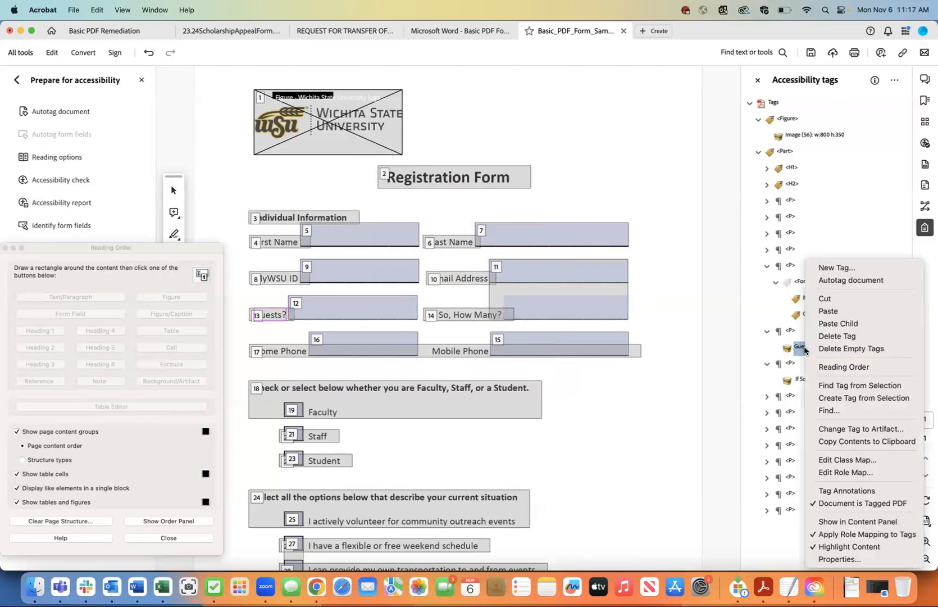
click(815, 316)
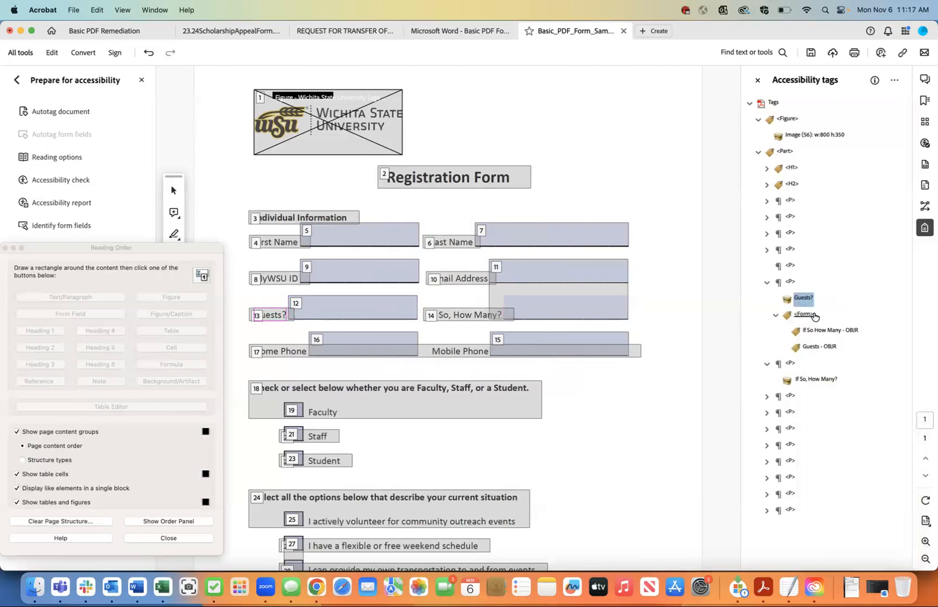
click(789, 266)
right_click(791, 265)
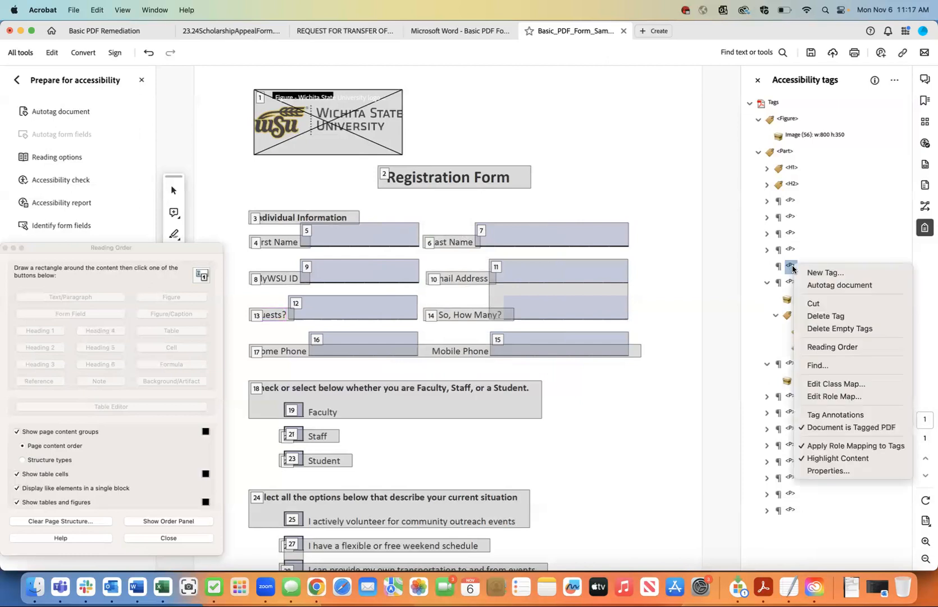
click(809, 312)
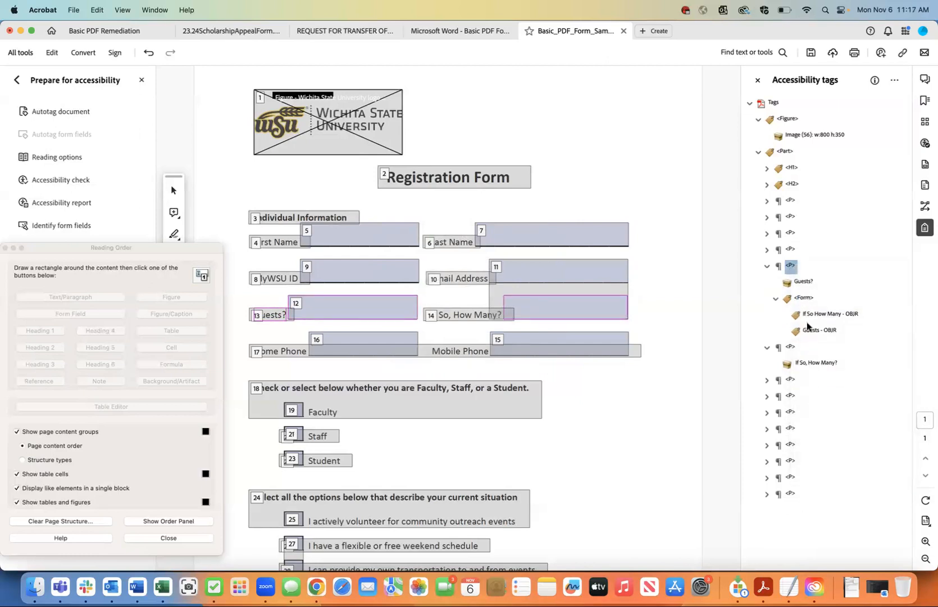
Step: Create a new Form tag after the "If So, How Many?" label content
click(804, 364)
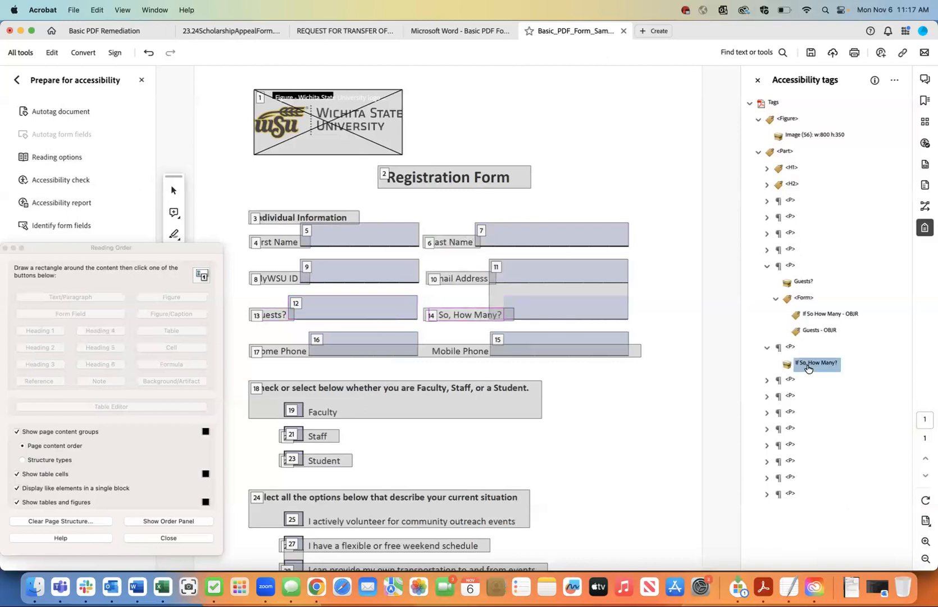
right_click(806, 365)
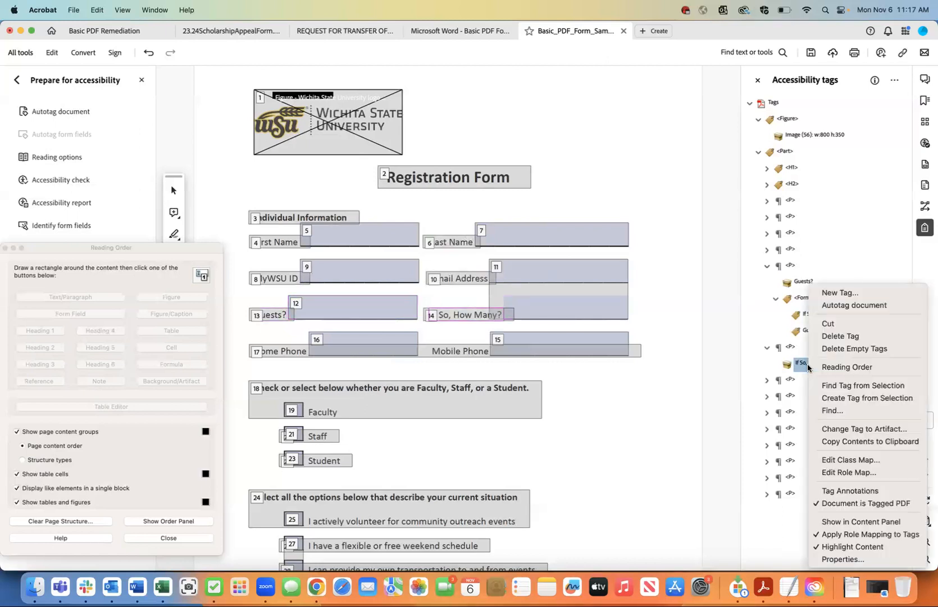
click(840, 292)
click(493, 312)
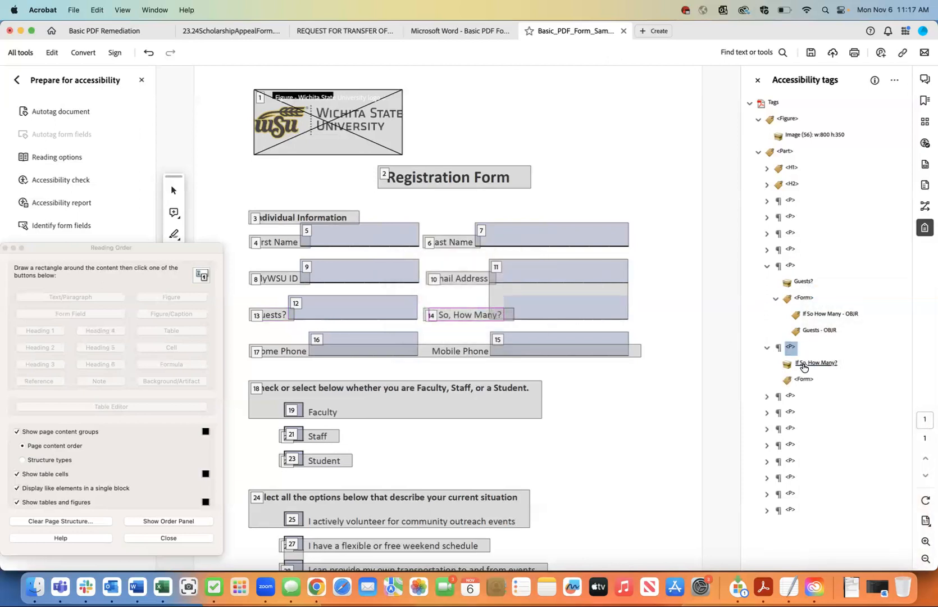
Step: Move the If So How Many field object into the new Form tag as its child, and check both paragraphs' page content
click(812, 318)
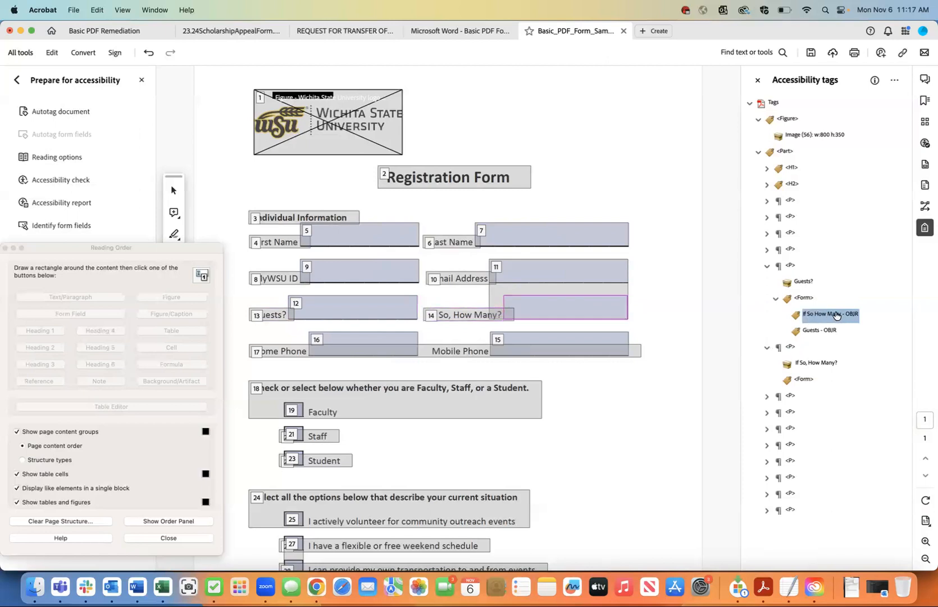
right_click(837, 314)
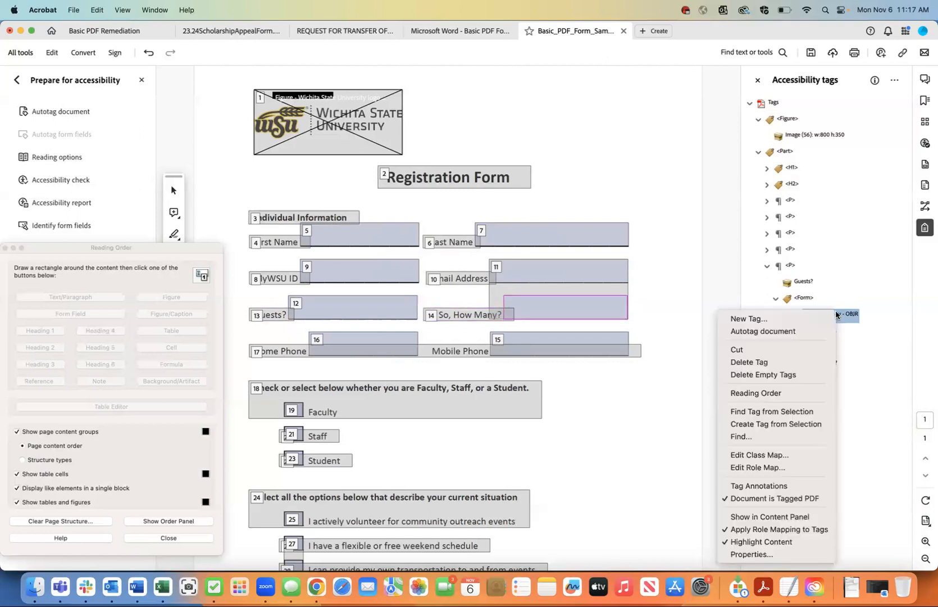
click(793, 349)
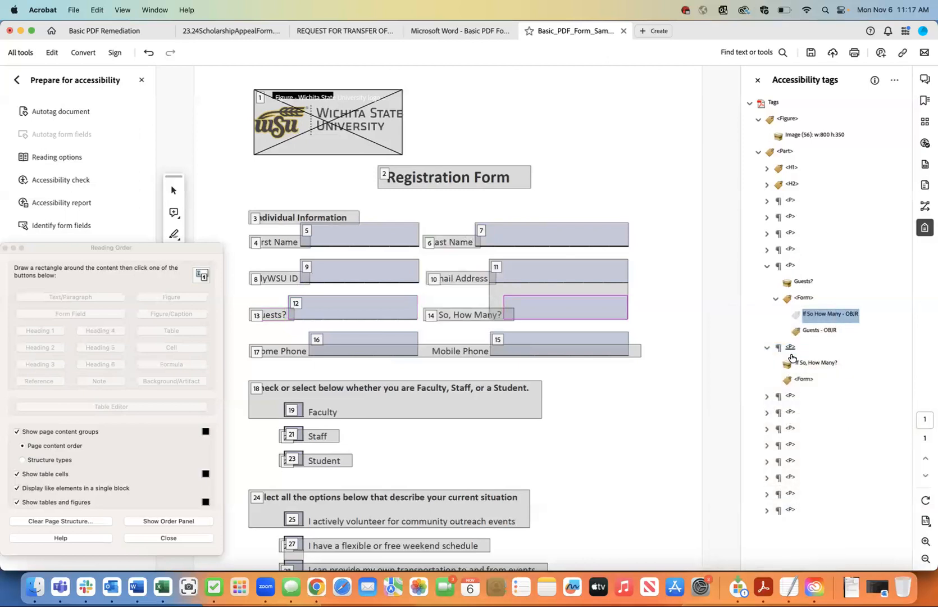
click(803, 380)
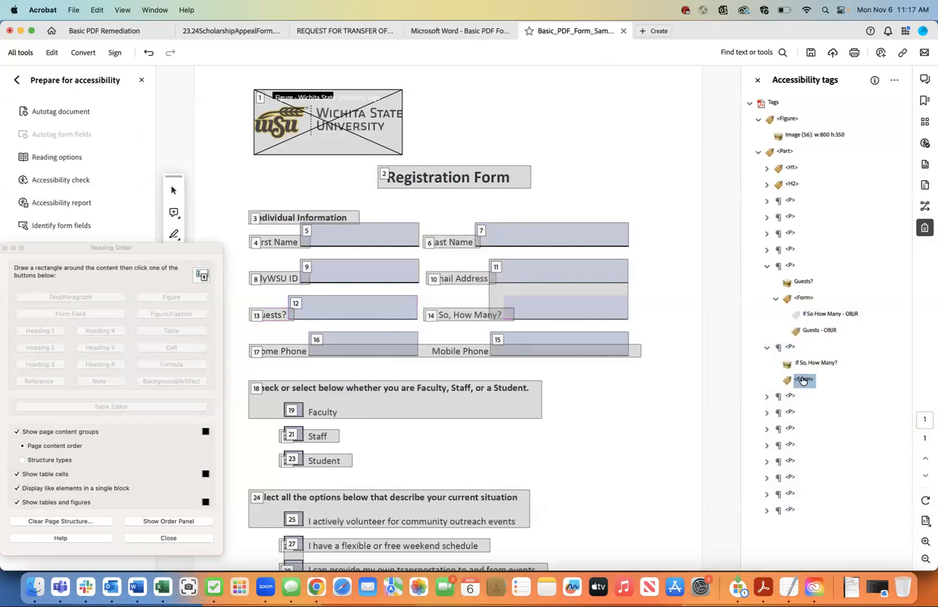
right_click(804, 380)
click(819, 389)
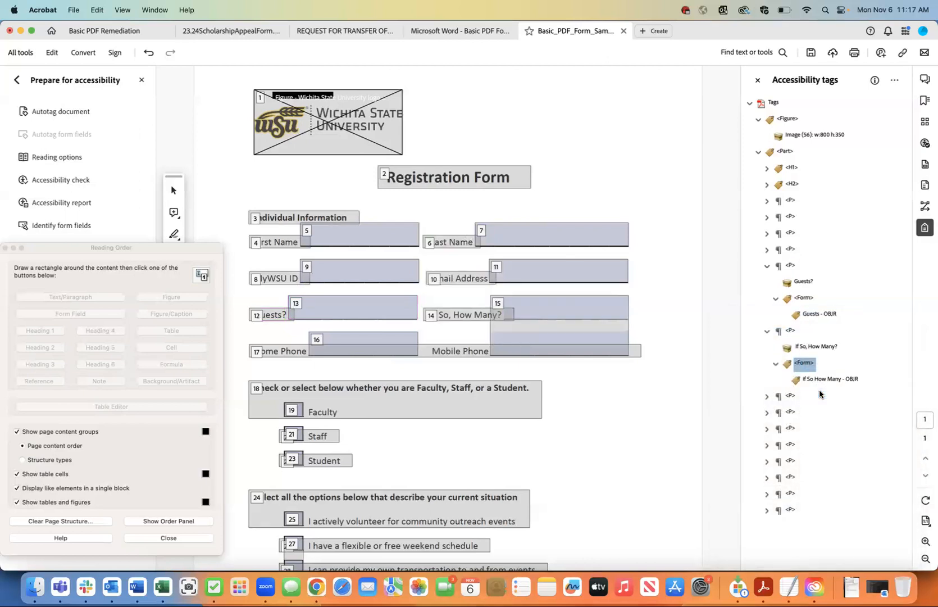
click(790, 265)
click(790, 332)
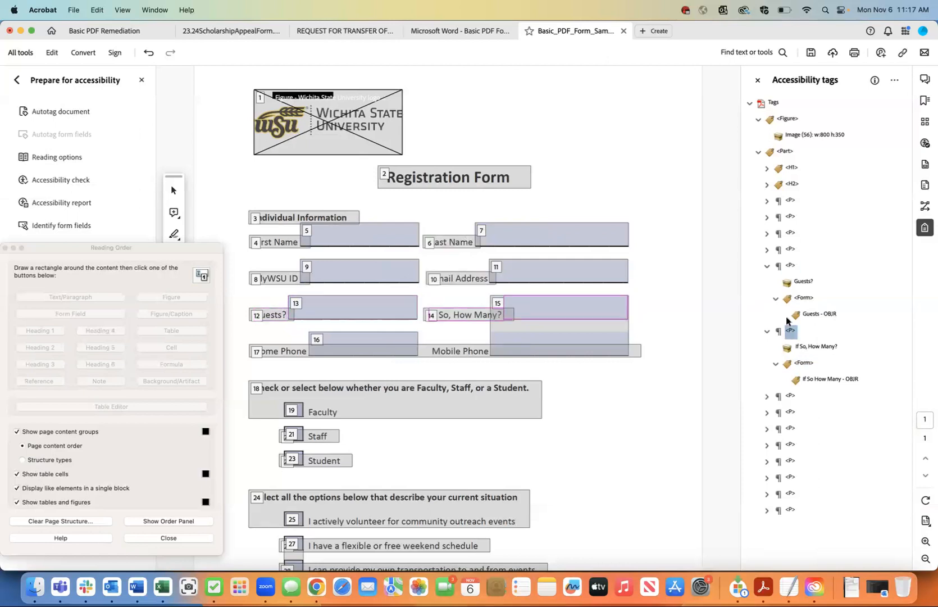
Step: Collapse the finished Guests and If So, How Many paragraphs and expand the Home Phone and Mobile Phone label, line and Form tags
click(767, 265)
click(767, 282)
click(767, 298)
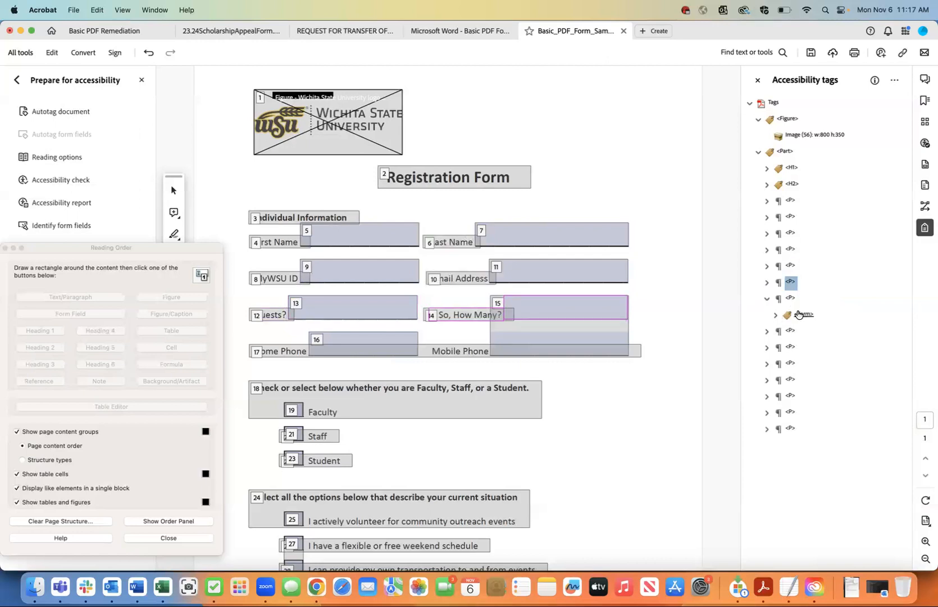
click(775, 315)
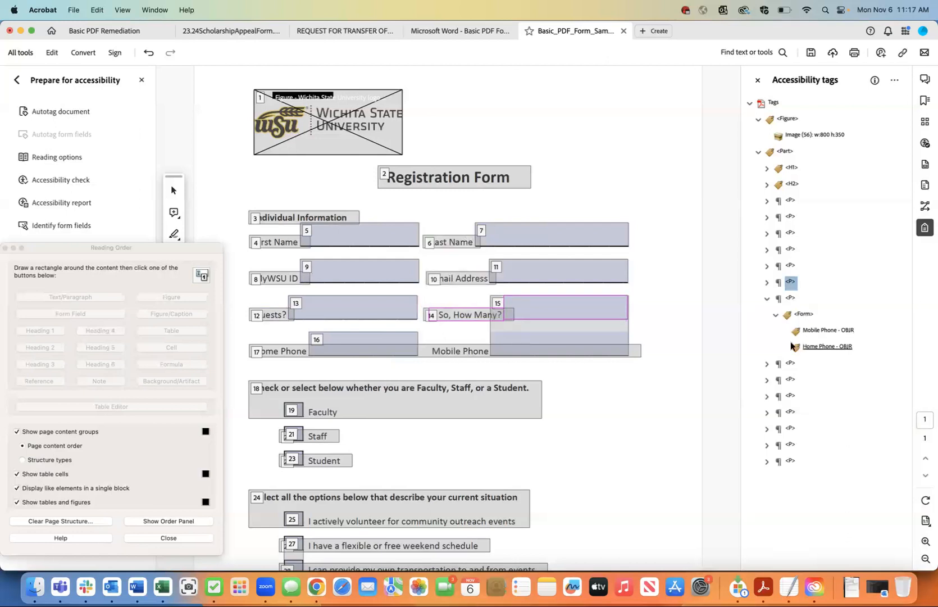
click(767, 363)
click(767, 396)
click(767, 428)
click(767, 461)
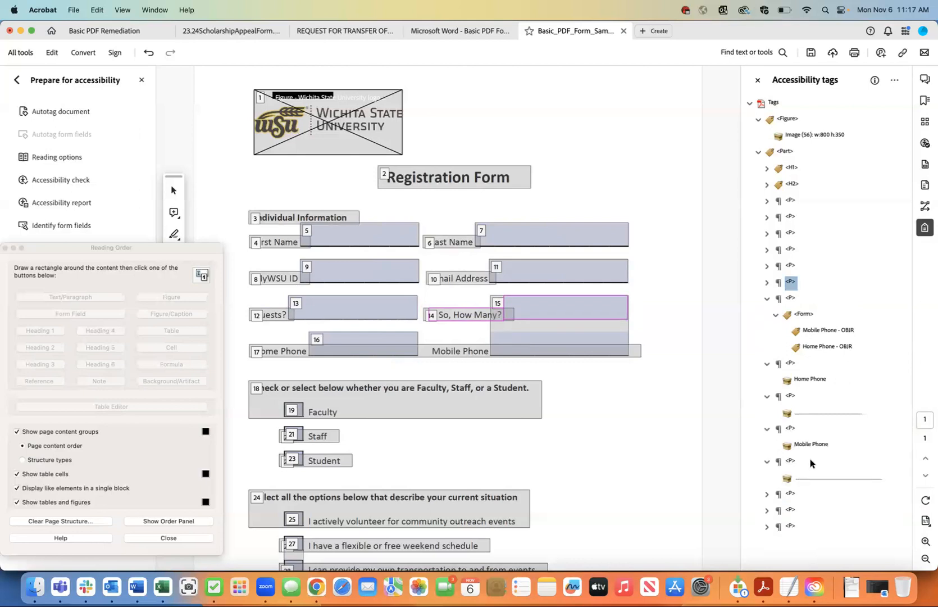
Step: Change the blank line after "Home Phone" to a Page artifact
click(810, 415)
right_click(810, 416)
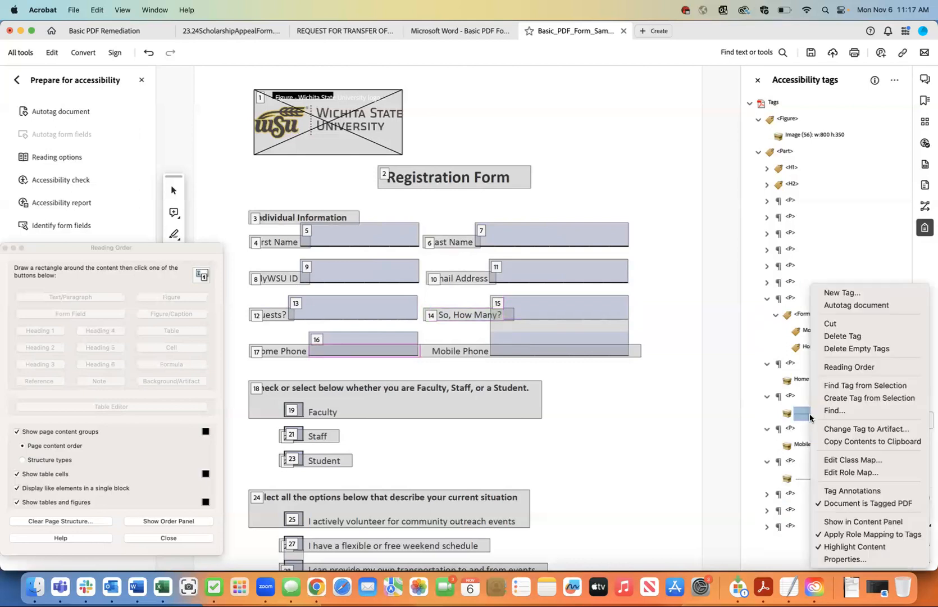
click(837, 429)
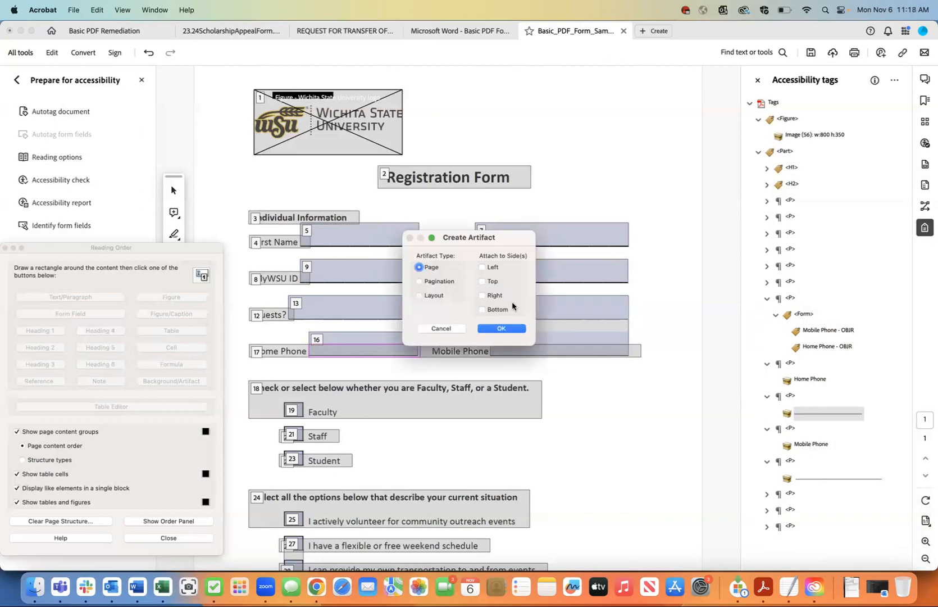
click(502, 328)
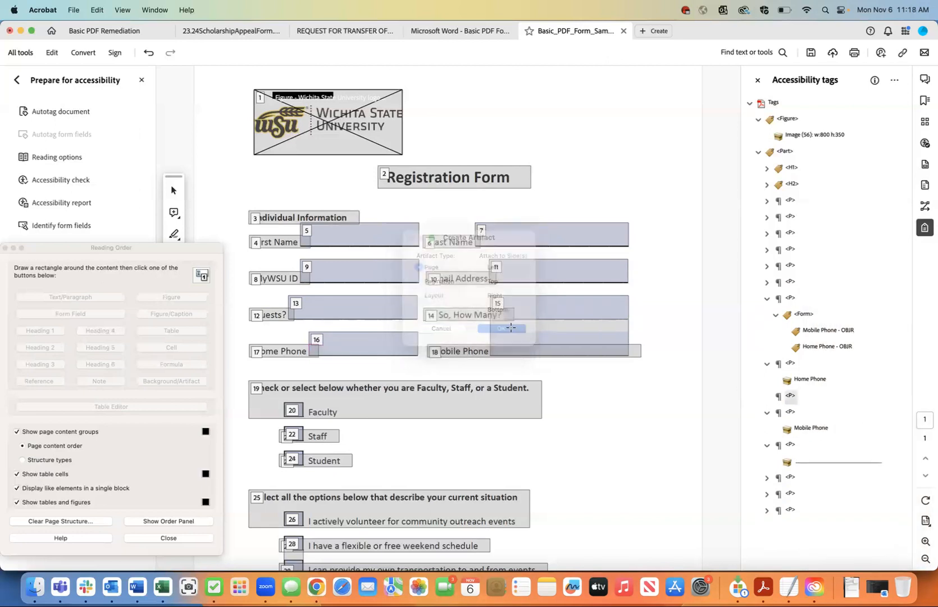
Step: Change the blank line after "Mobile Phone" to an artifact and delete the empty paragraph tags left after both phone labels
right_click(788, 398)
click(800, 404)
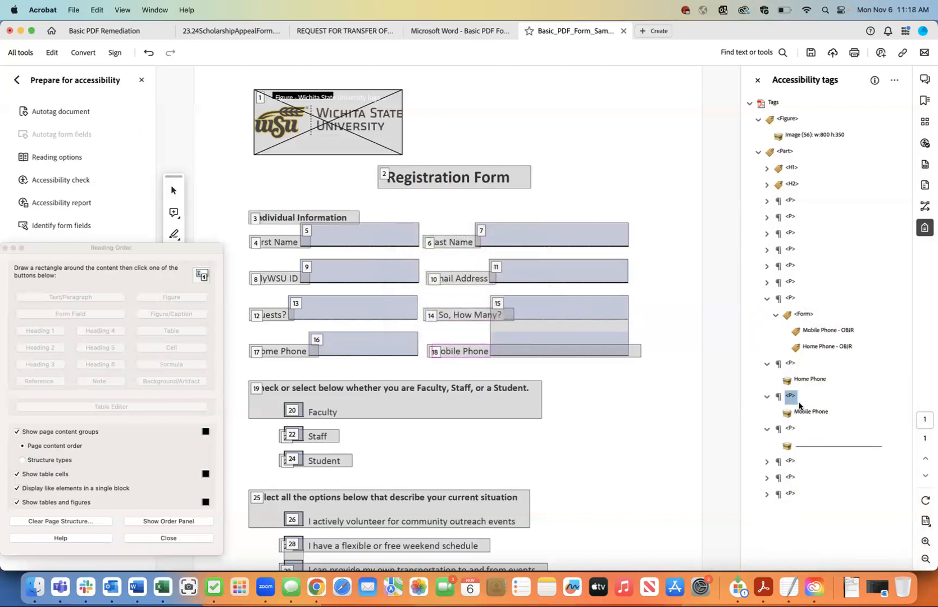
click(804, 447)
right_click(805, 449)
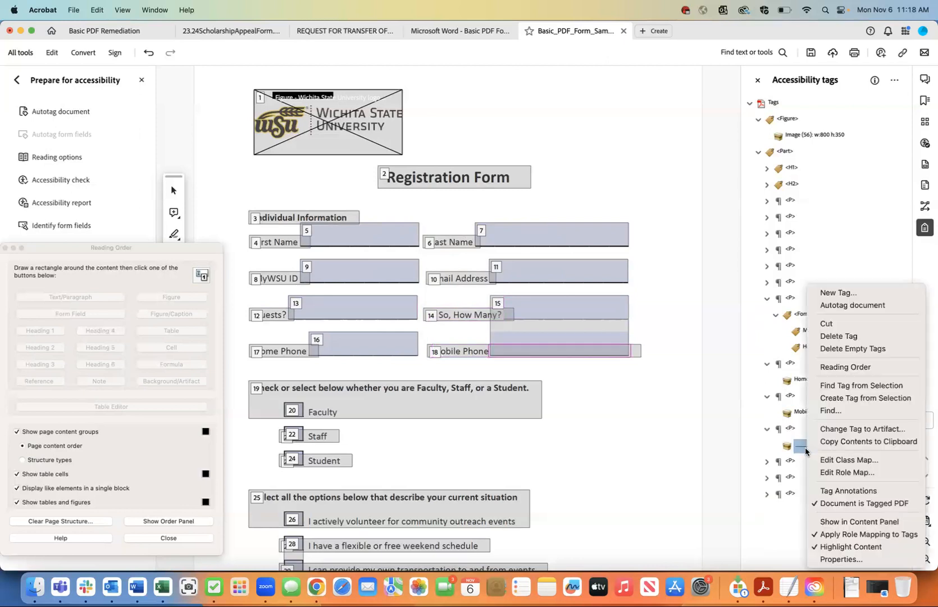
click(836, 428)
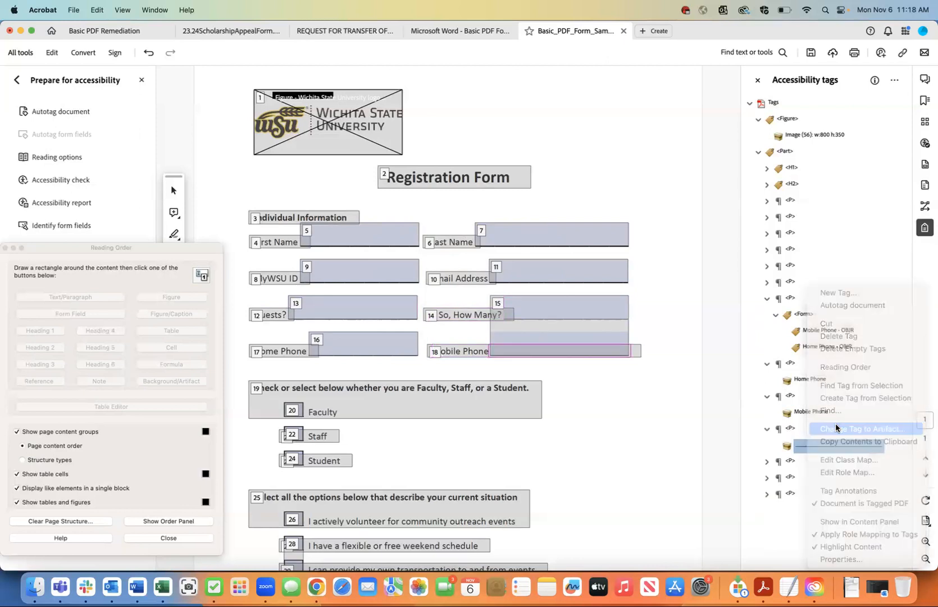
click(500, 328)
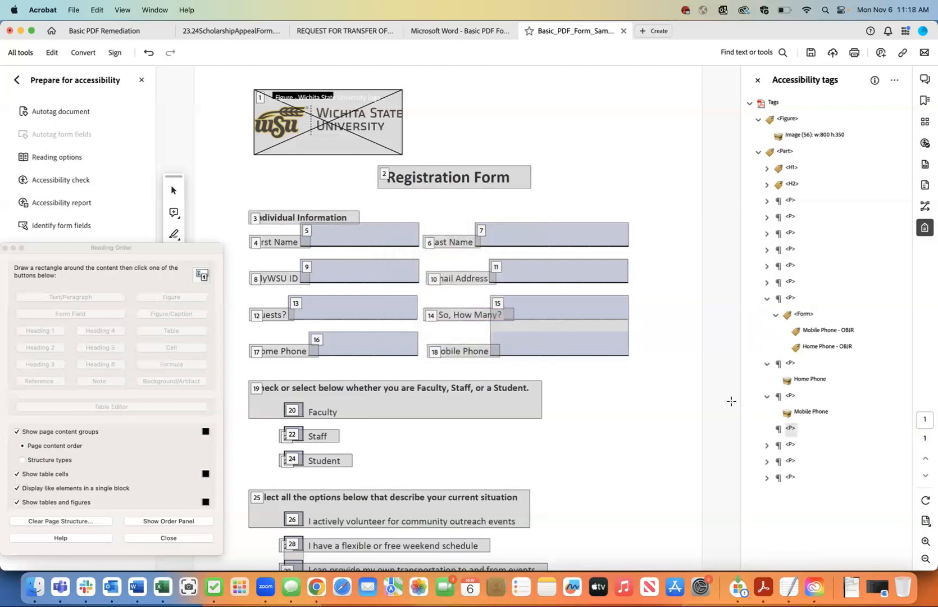
right_click(791, 430)
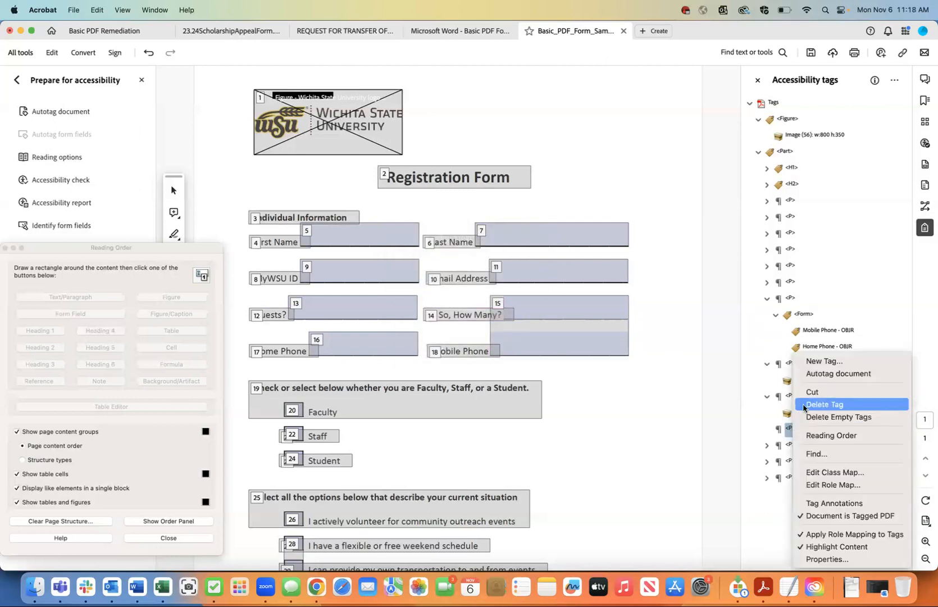
click(804, 406)
Step: Move the Form tag holding both phone field objects directly after the "Home Phone" label content
click(805, 314)
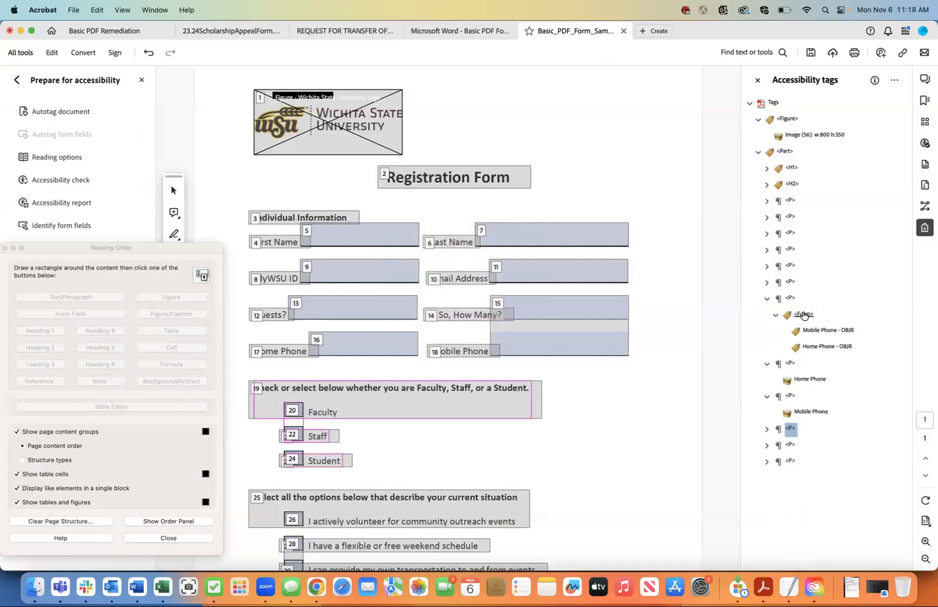
right_click(805, 315)
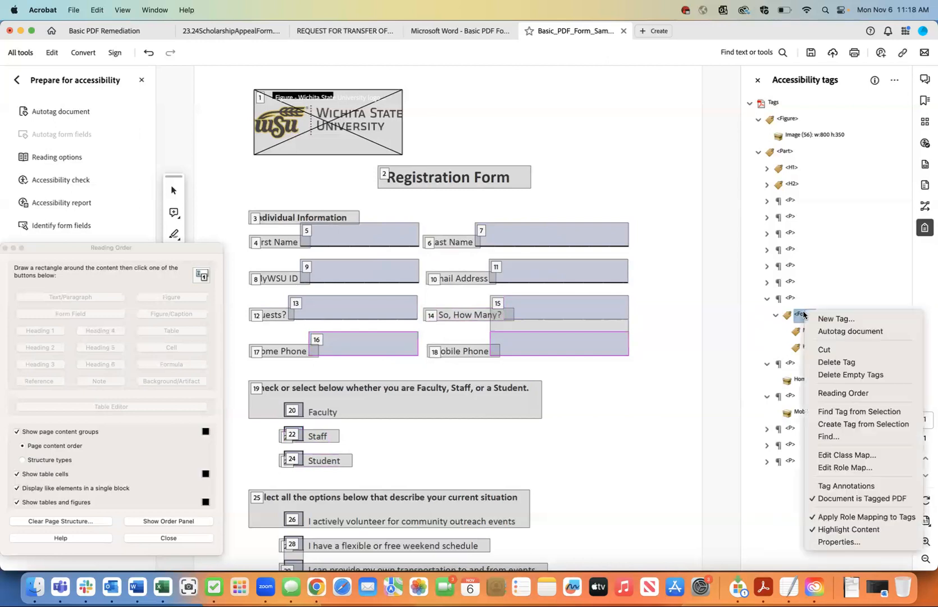
click(815, 345)
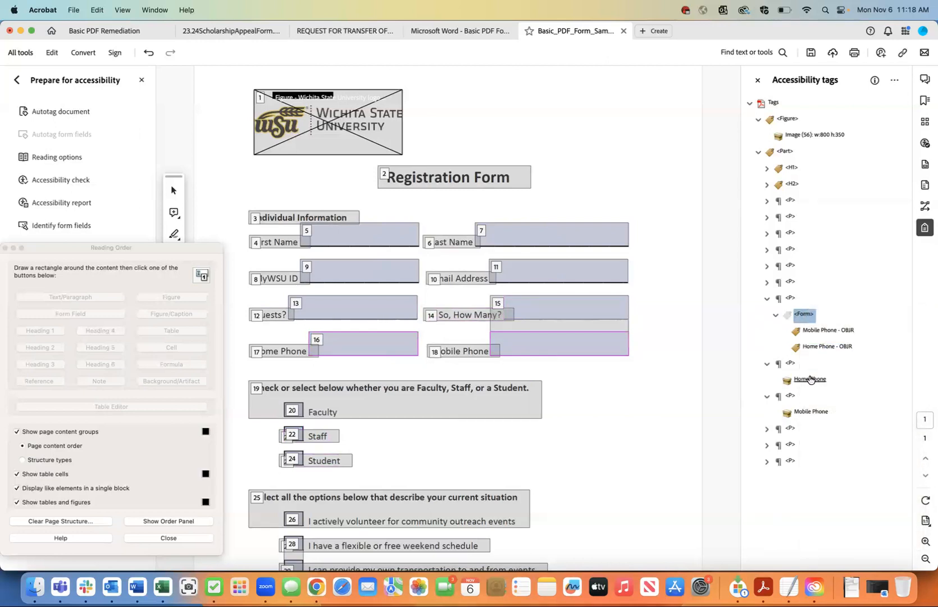
click(809, 379)
right_click(805, 378)
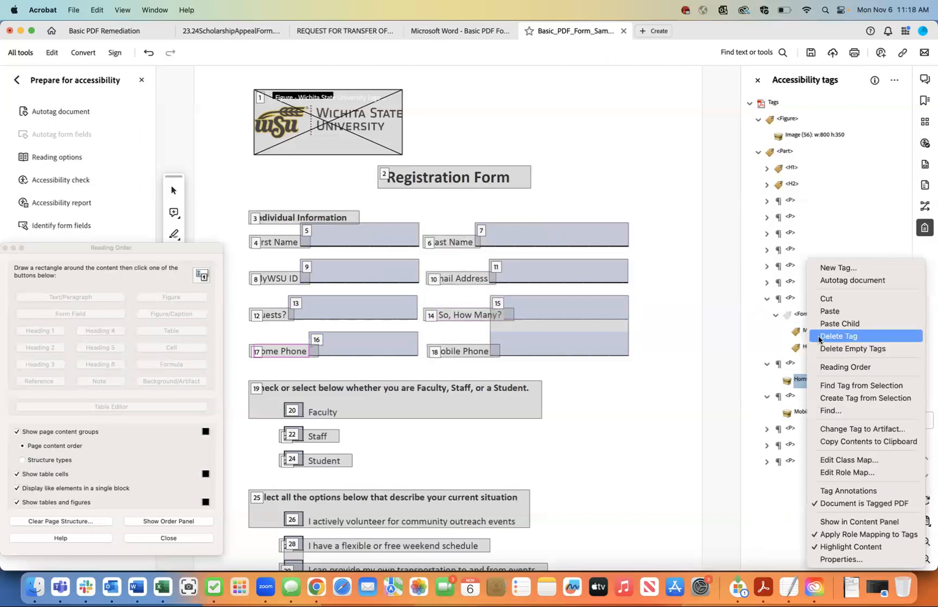
click(830, 310)
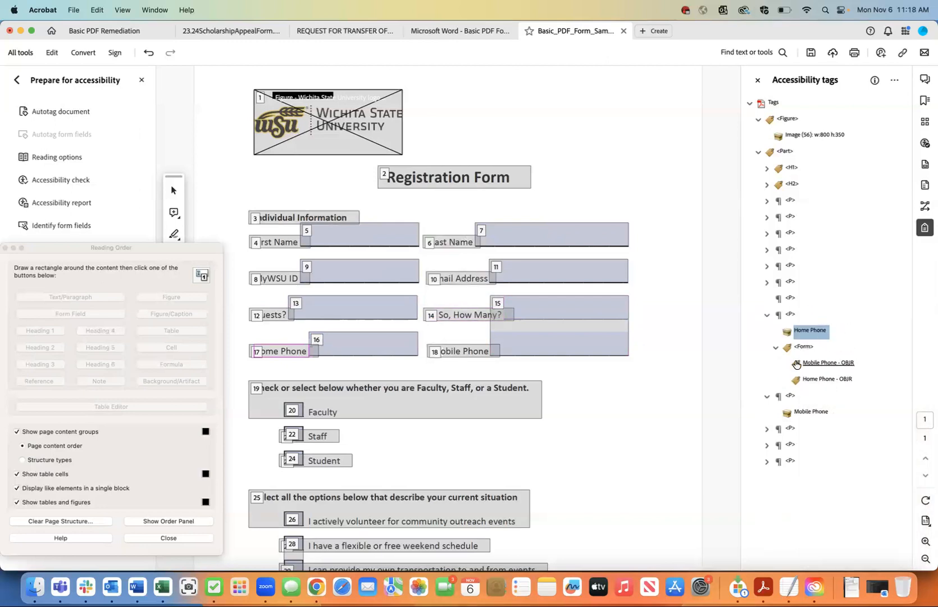
Step: Create a new Form tag after the "Mobile Phone" label content
click(804, 413)
right_click(803, 413)
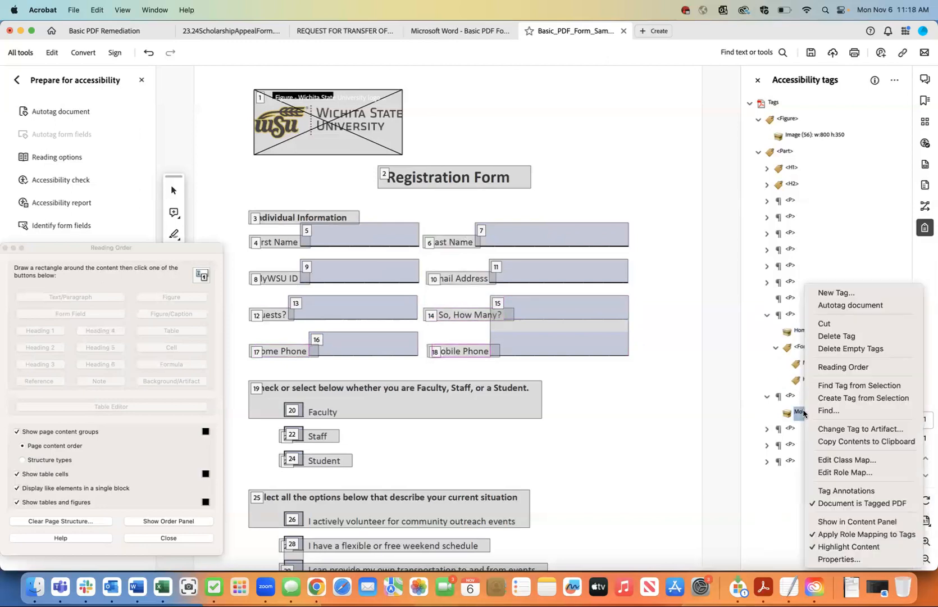
click(836, 292)
click(498, 309)
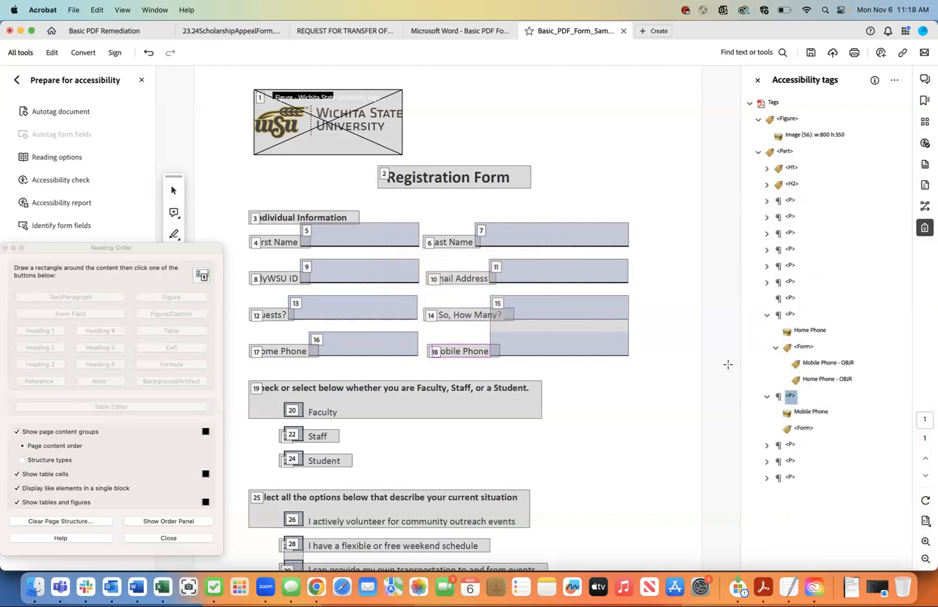
Step: Move the Mobile Phone field object into the new Form tag as its child
click(807, 365)
right_click(807, 366)
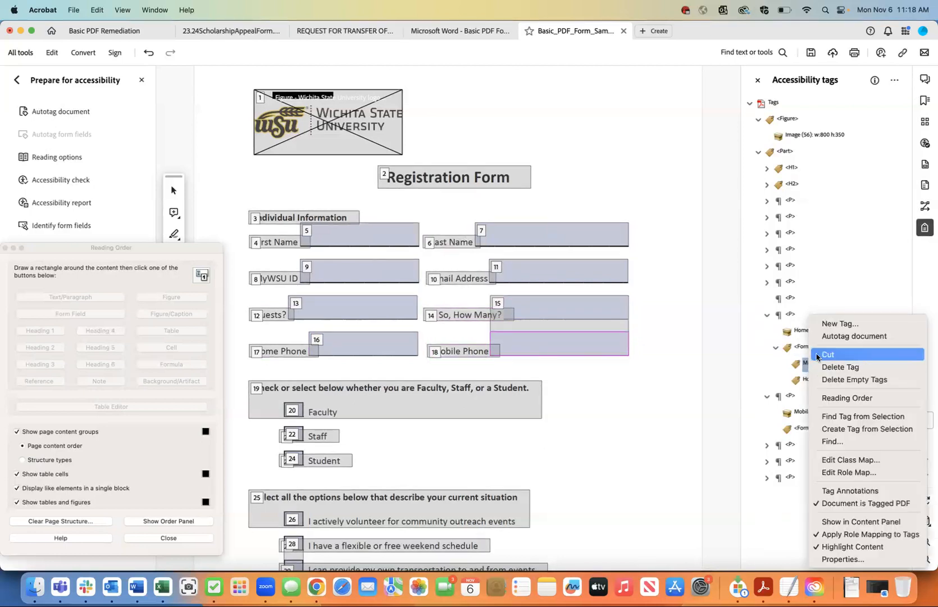
click(828, 354)
click(807, 428)
right_click(807, 428)
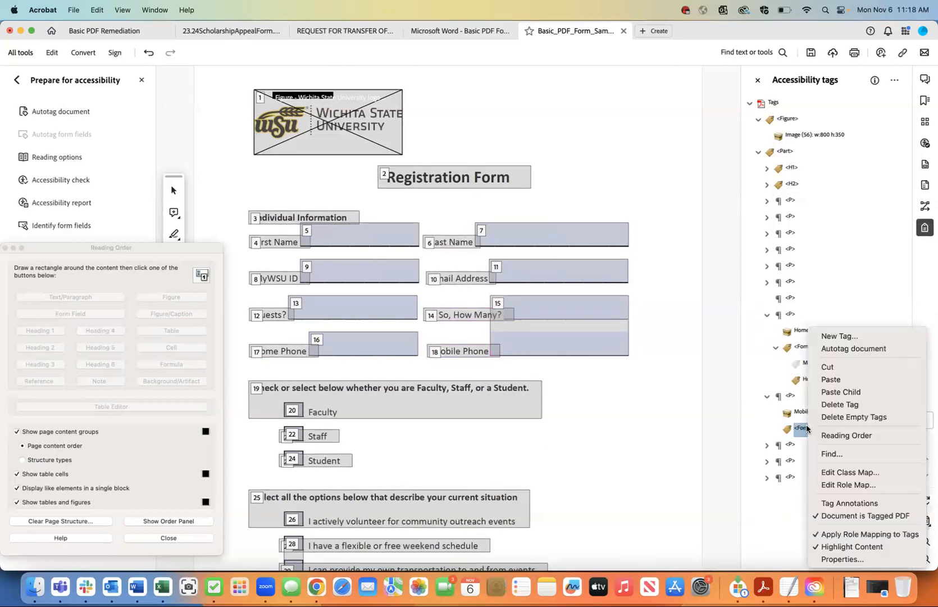
click(831, 393)
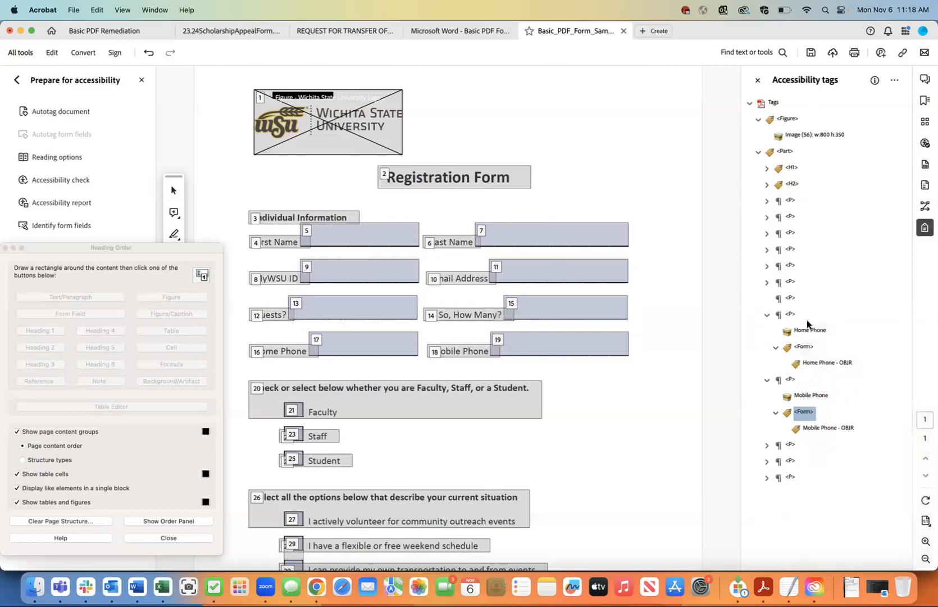
Step: Delete the empty paragraph tag above the Home Phone paragraph and save the PDF
click(791, 301)
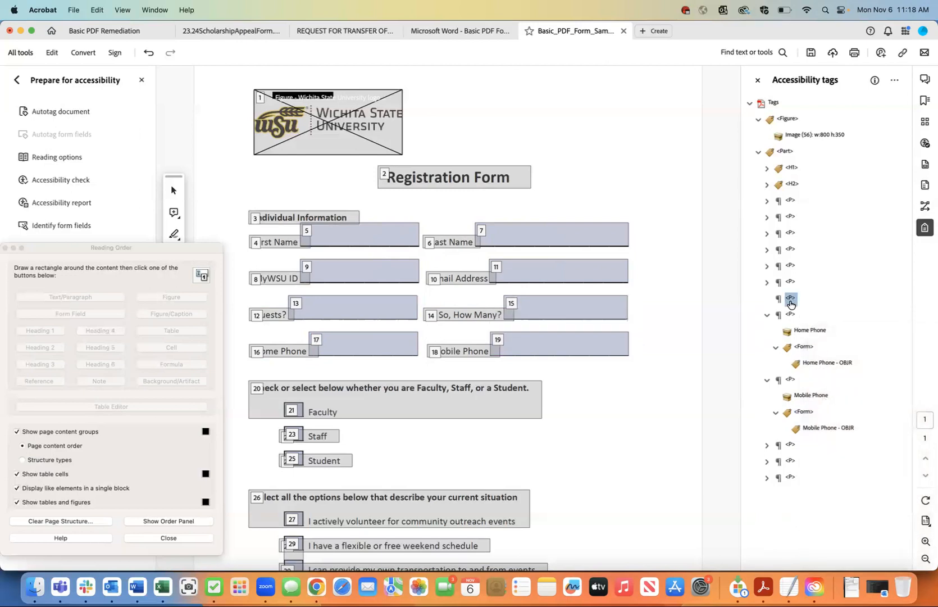
right_click(791, 304)
click(809, 351)
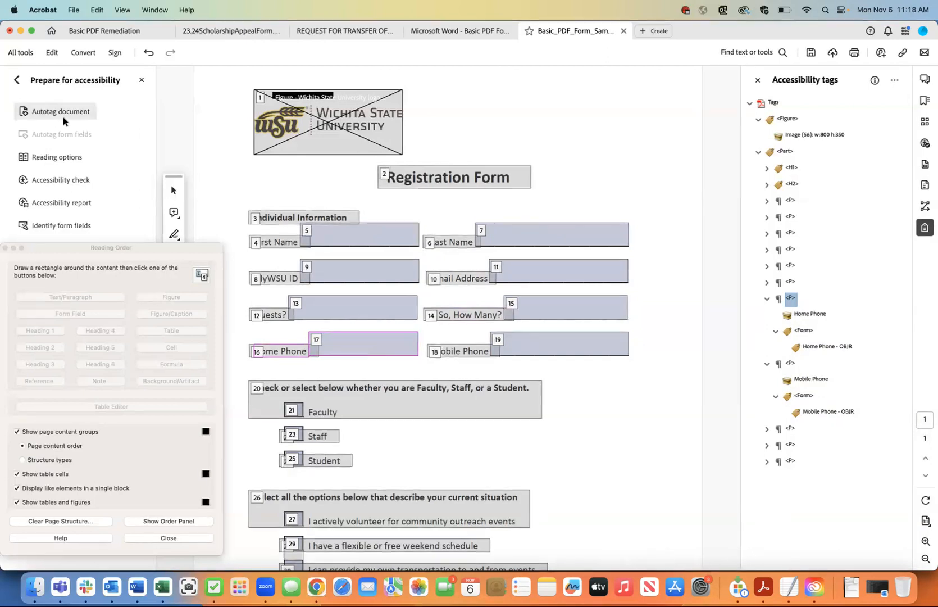
click(74, 10)
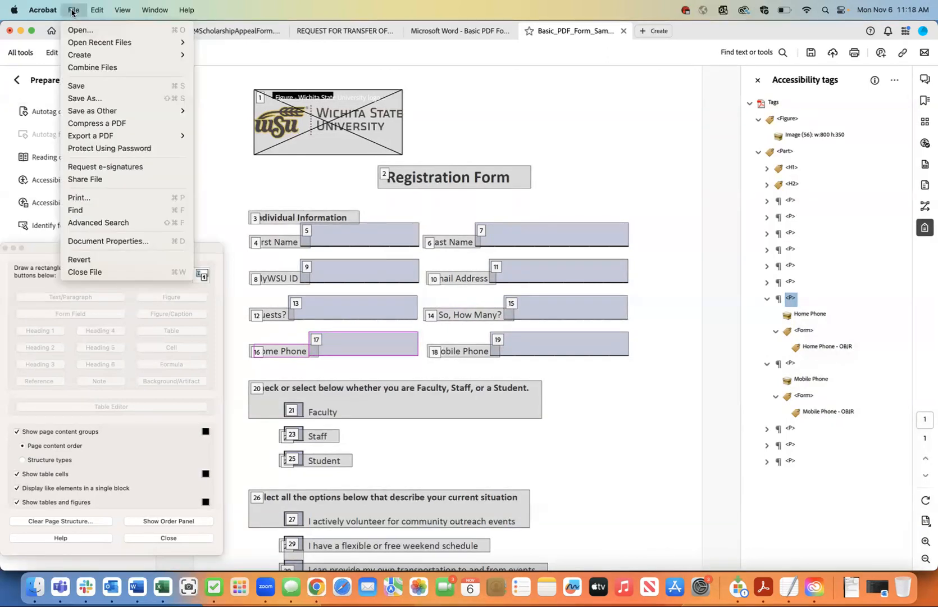
click(77, 85)
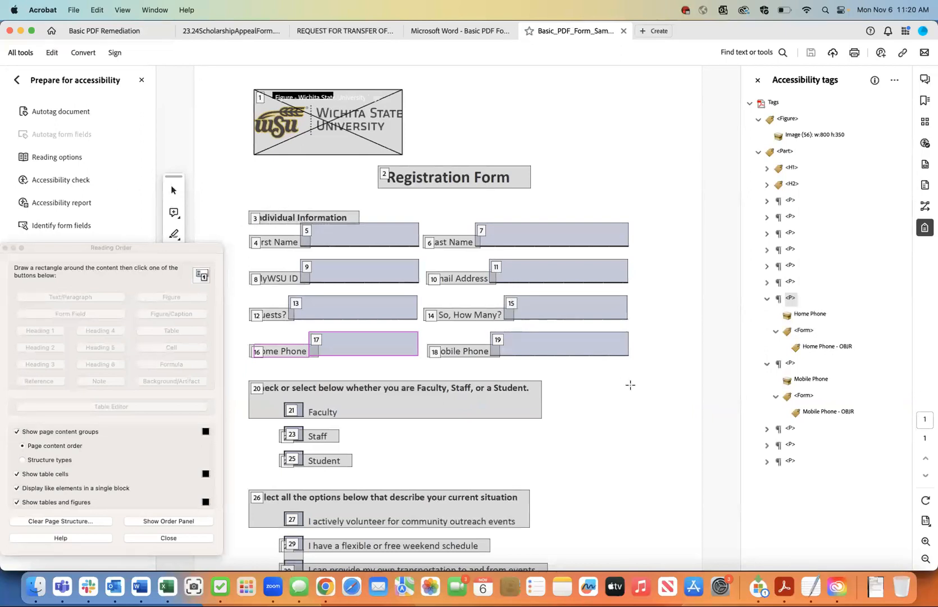
Step: Collapse both phone paragraphs and change the "Check or select below whether you are Faculty, Staff, or a Student" paragraph tag to Heading Level 2
click(767, 299)
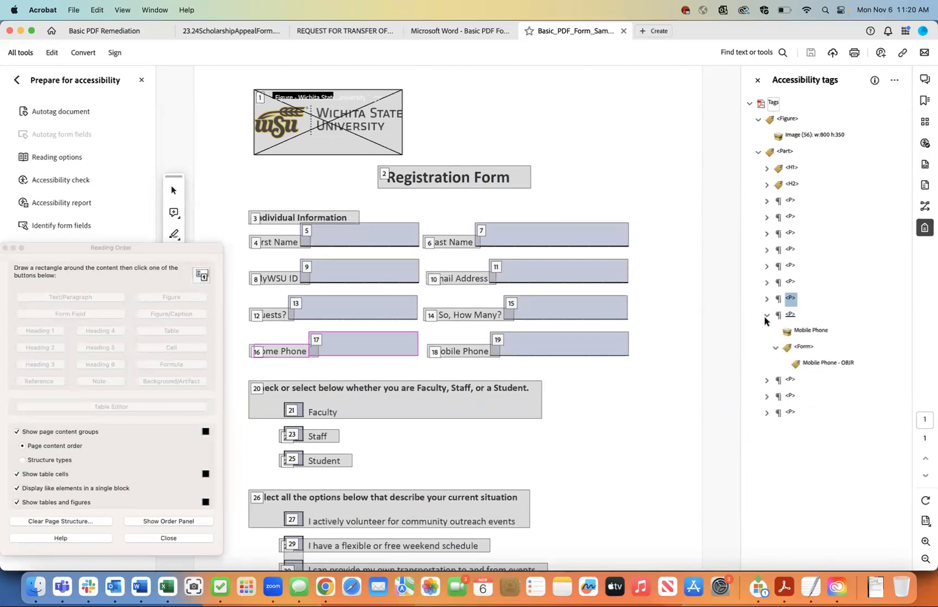
click(766, 316)
click(766, 331)
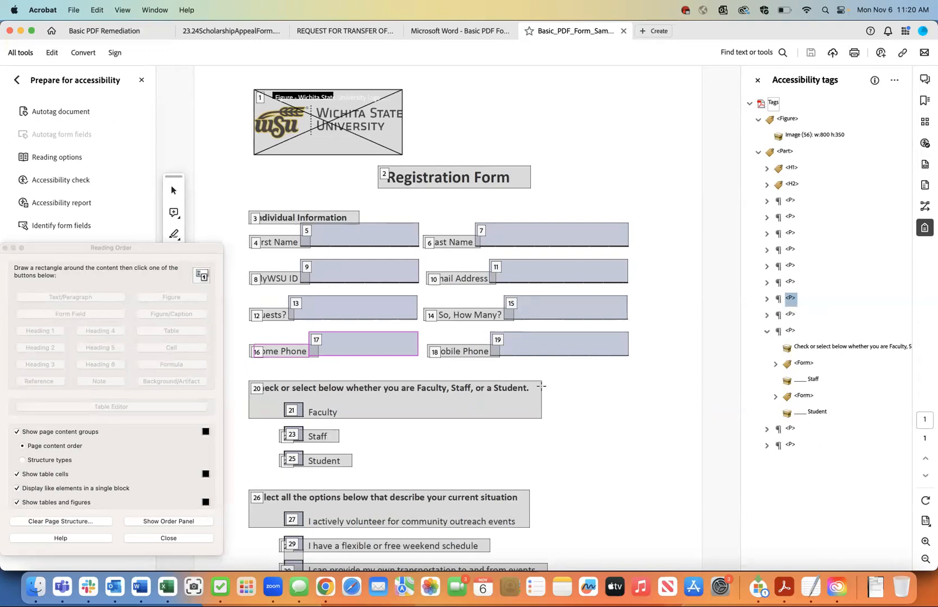
click(790, 330)
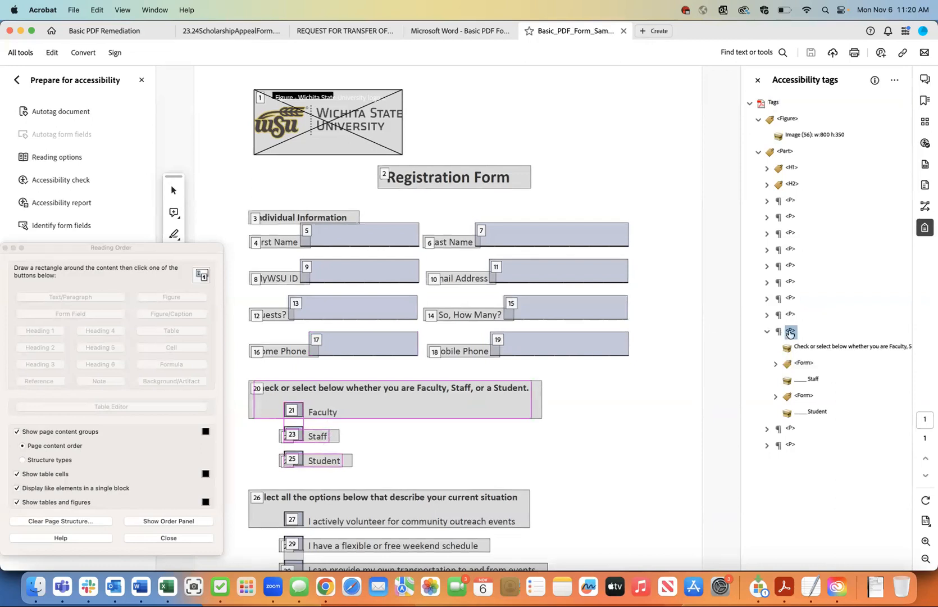
right_click(790, 332)
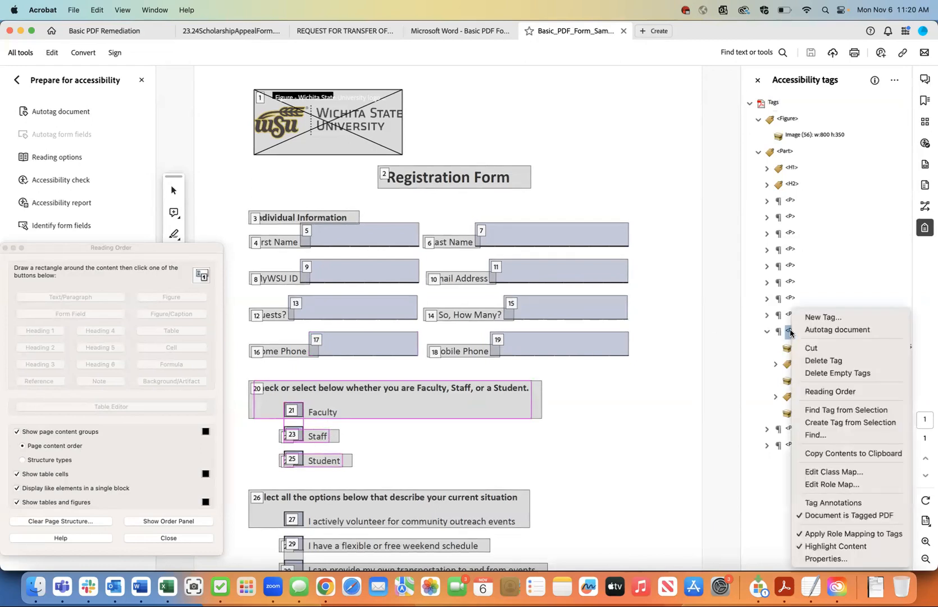
click(816, 559)
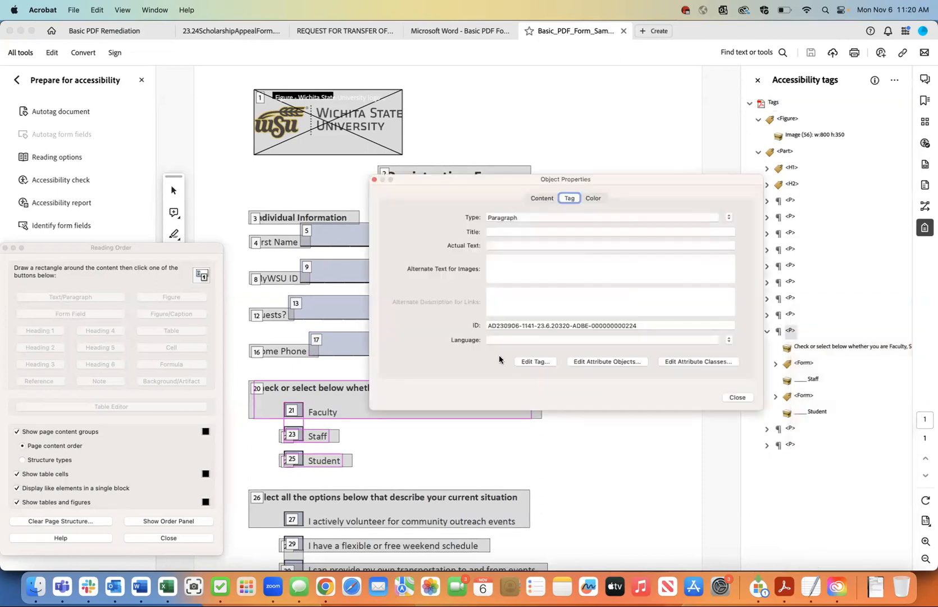
click(730, 217)
click(732, 91)
click(738, 397)
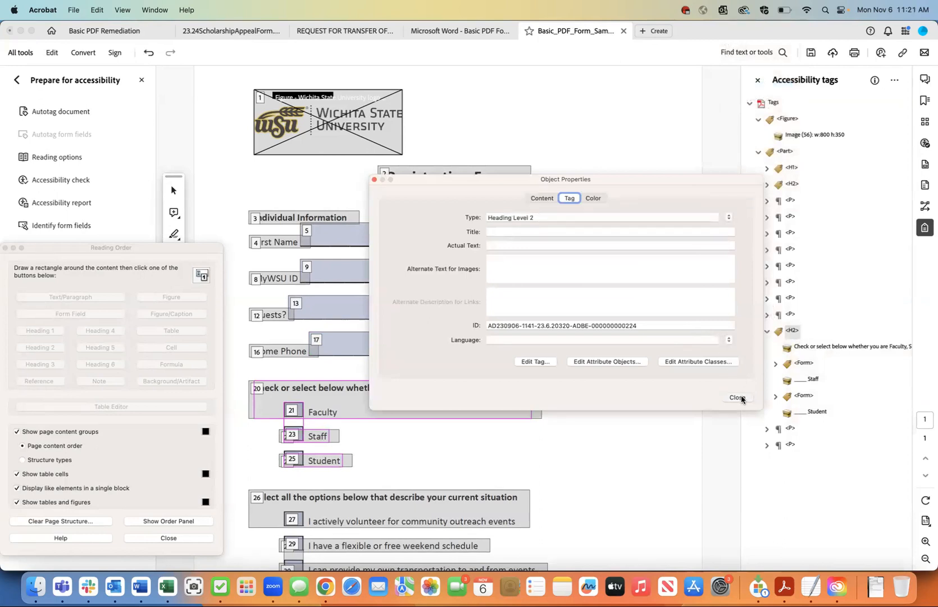
Step: Expand the Faculty and Staff Form tags and tag the "Faculty" label separately as Text/Paragraph
click(775, 363)
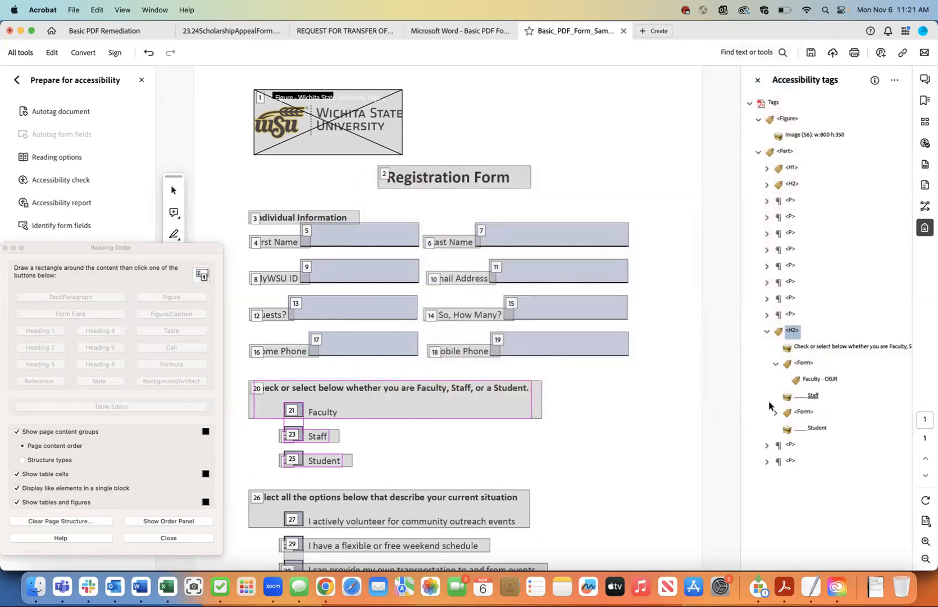
click(775, 412)
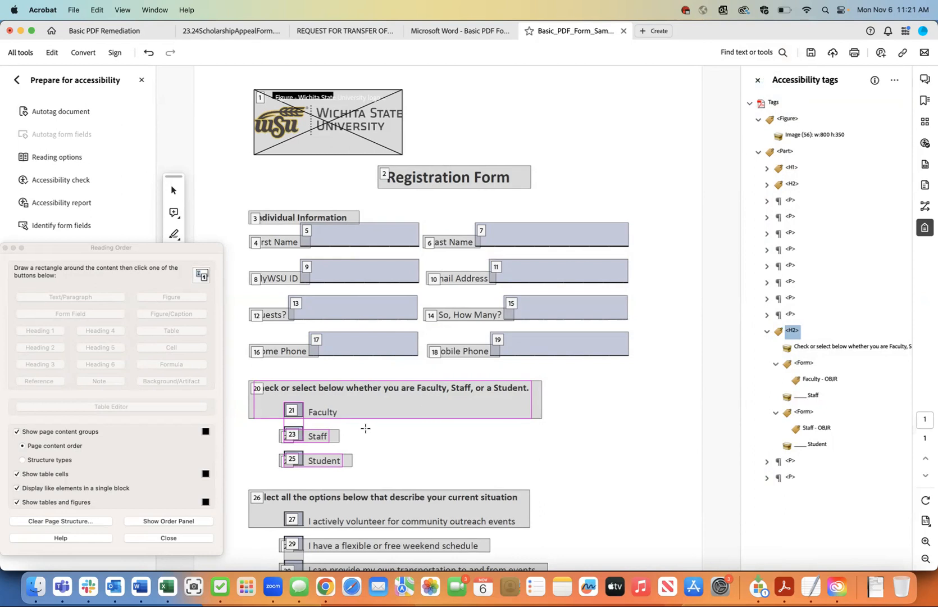
drag(306, 404, 340, 421)
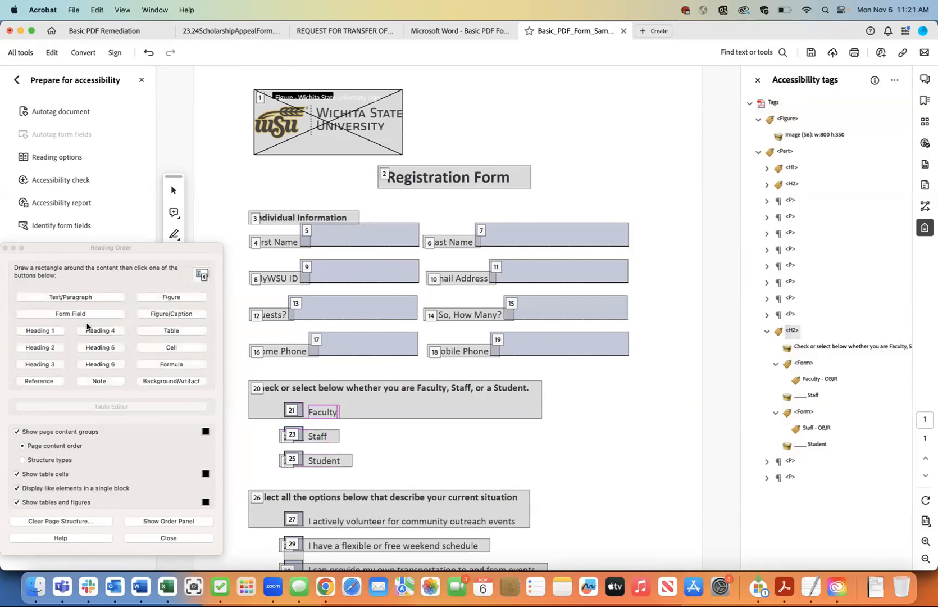
click(72, 296)
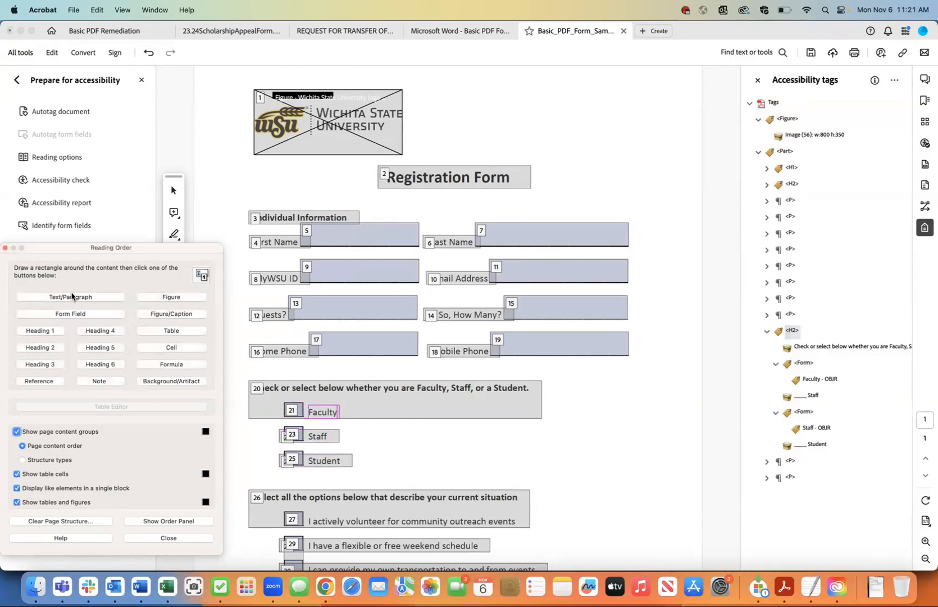
click(70, 297)
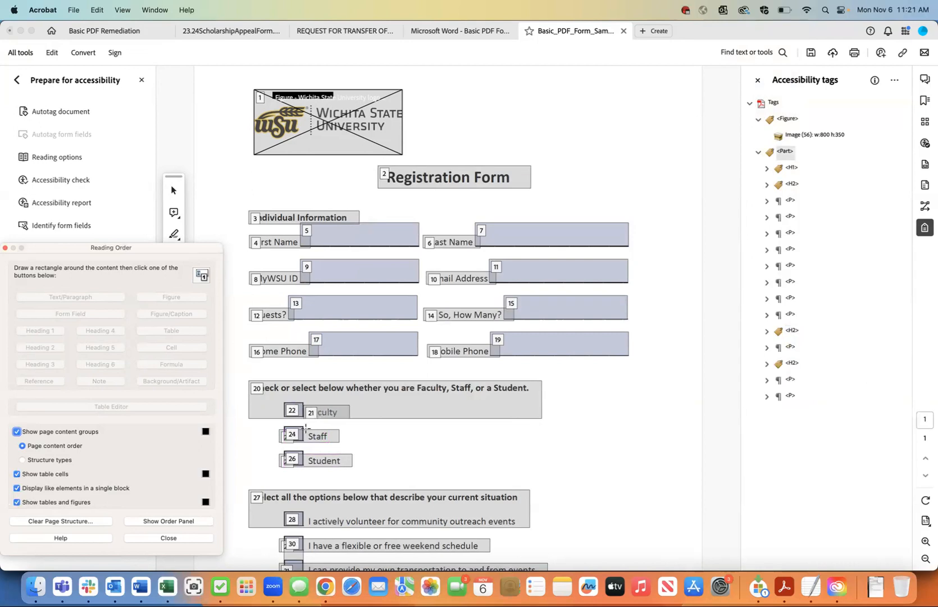
Step: Tag the "Staff" and "Student" labels on the page separately as Text/Paragraph
drag(306, 429, 329, 445)
click(86, 296)
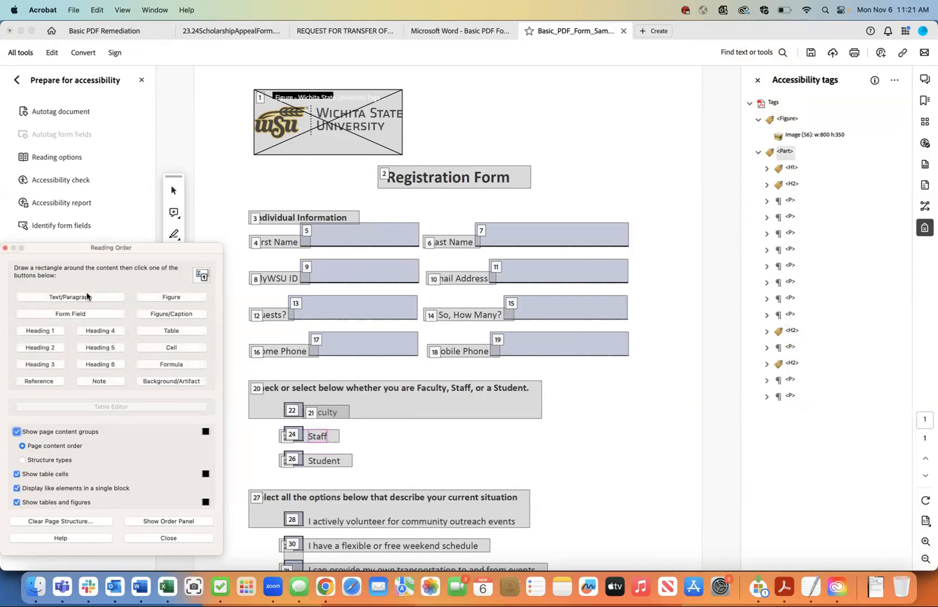
click(87, 298)
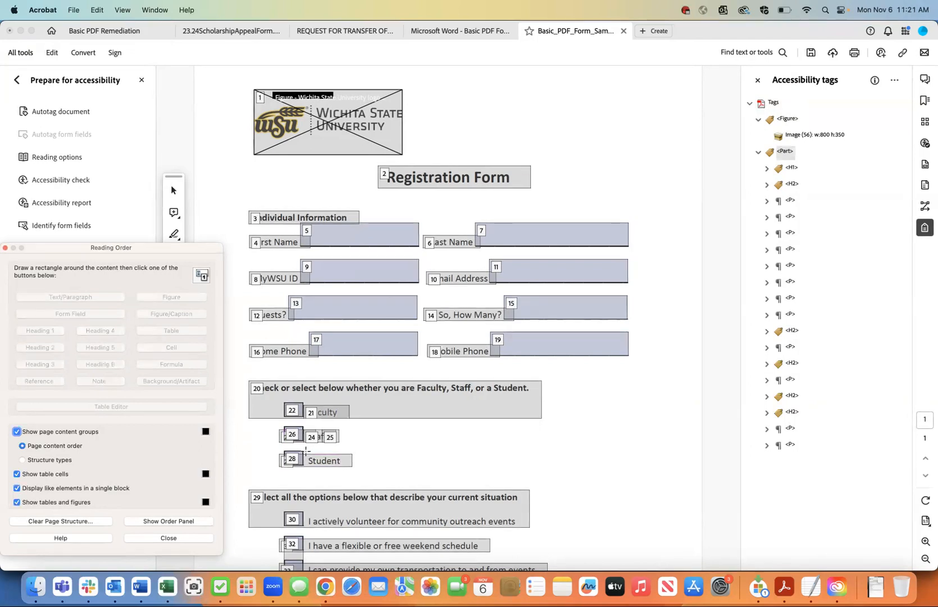
drag(307, 452, 344, 470)
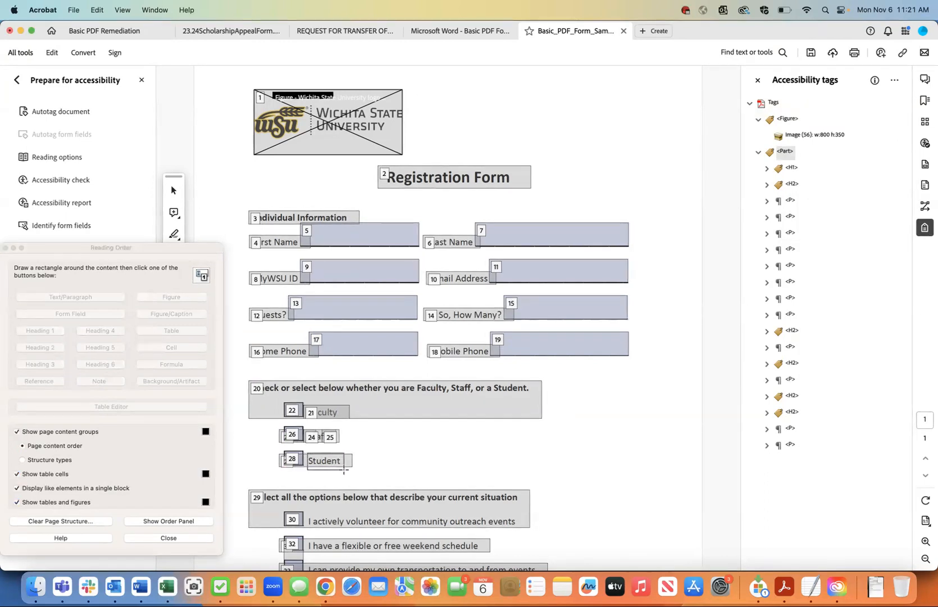
click(117, 296)
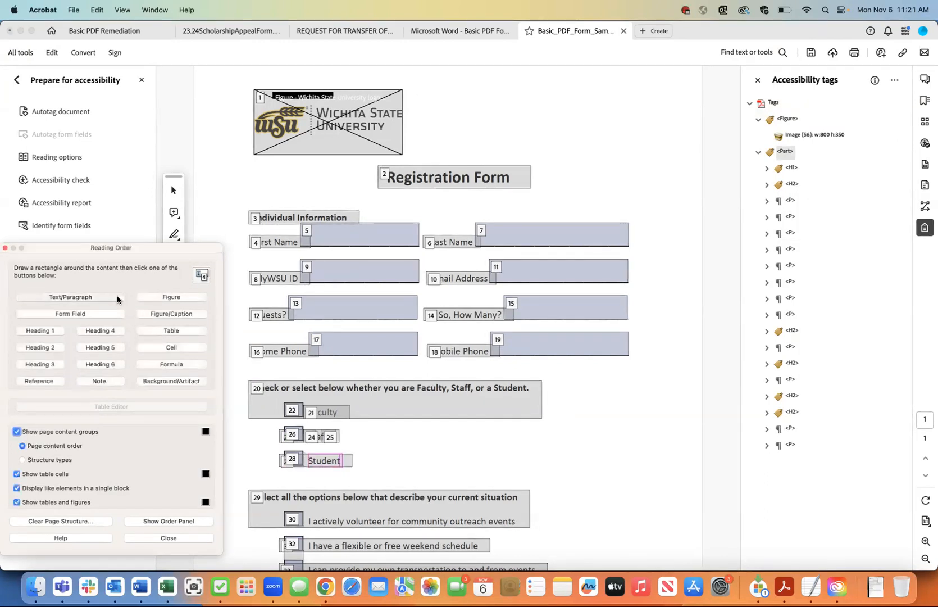
Step: Expand the last two H2 tags and examine which page content and form fields the H2 tags contain
click(790, 413)
click(768, 413)
click(798, 429)
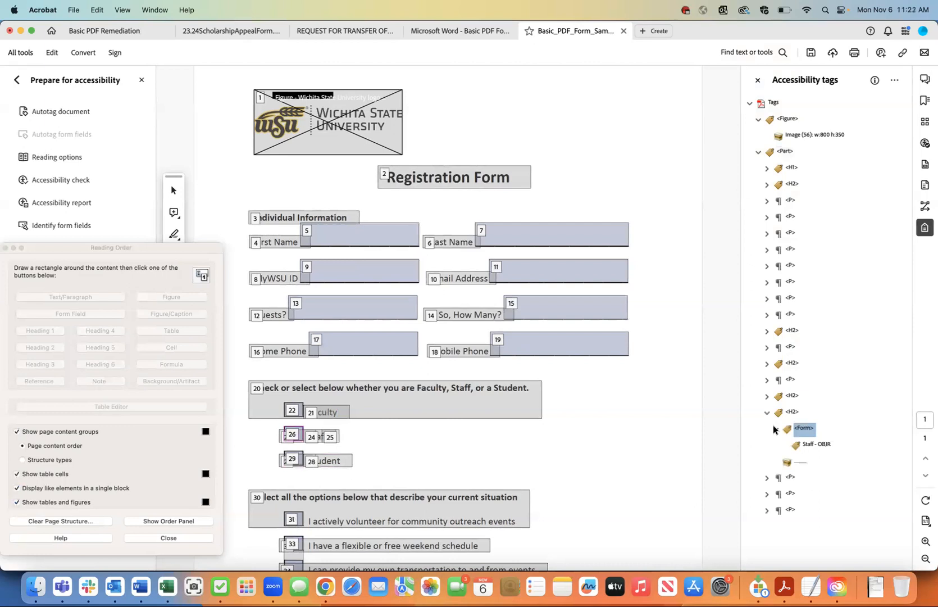
click(792, 396)
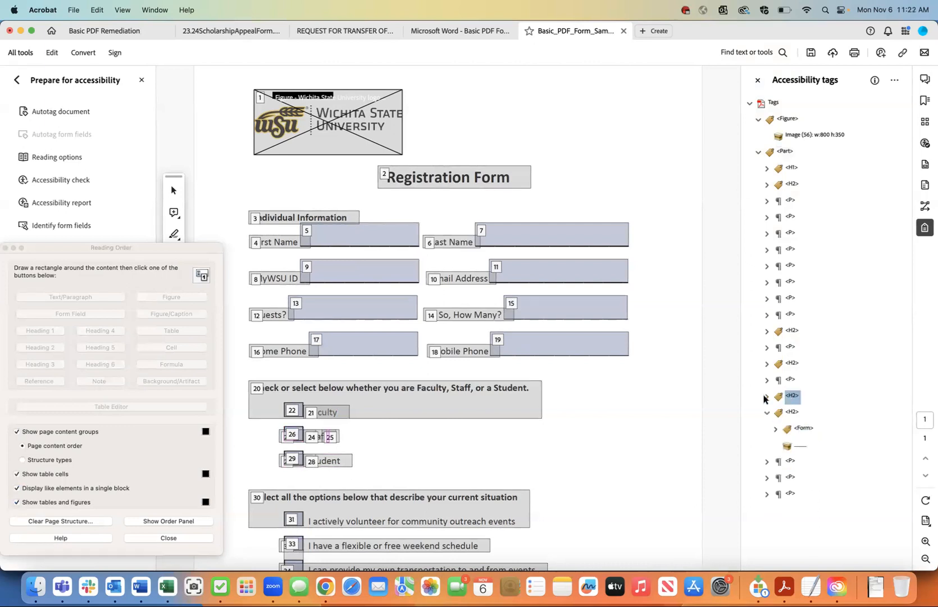
click(766, 397)
click(793, 364)
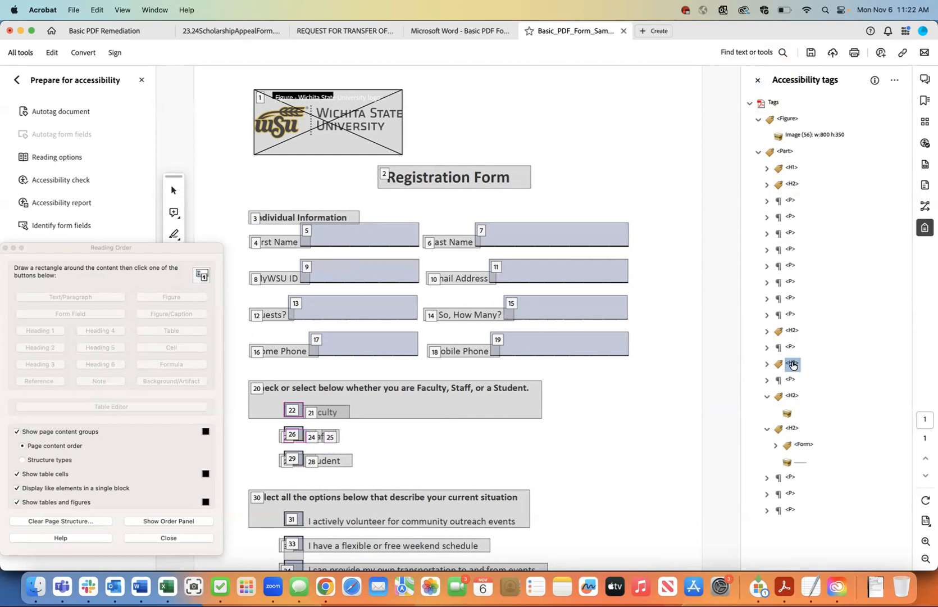
key(Up)
key(Up)
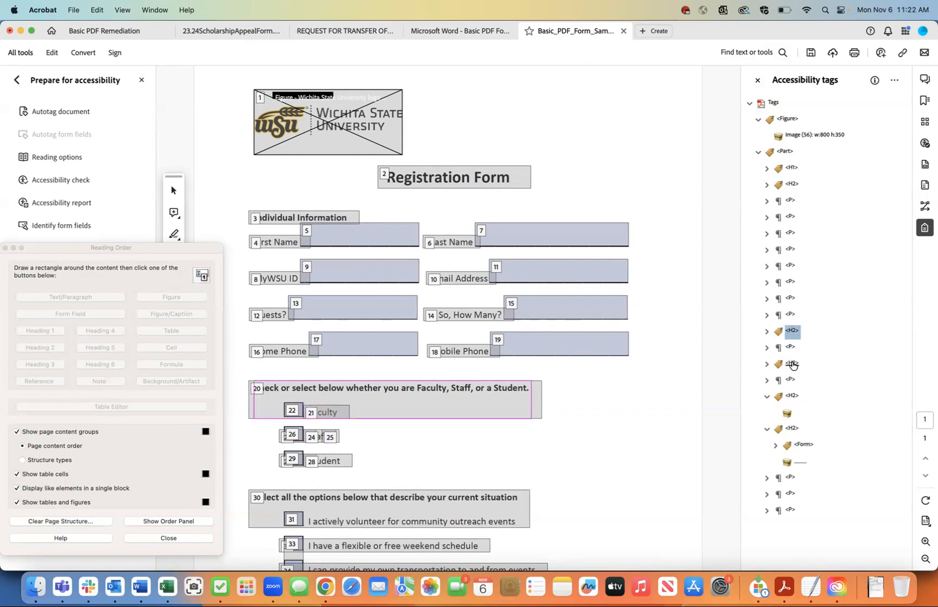
Step: Expand the "Check or select below" heading, the Faculty paragraph and the following H2 with its Form tag to compare their contents
click(767, 331)
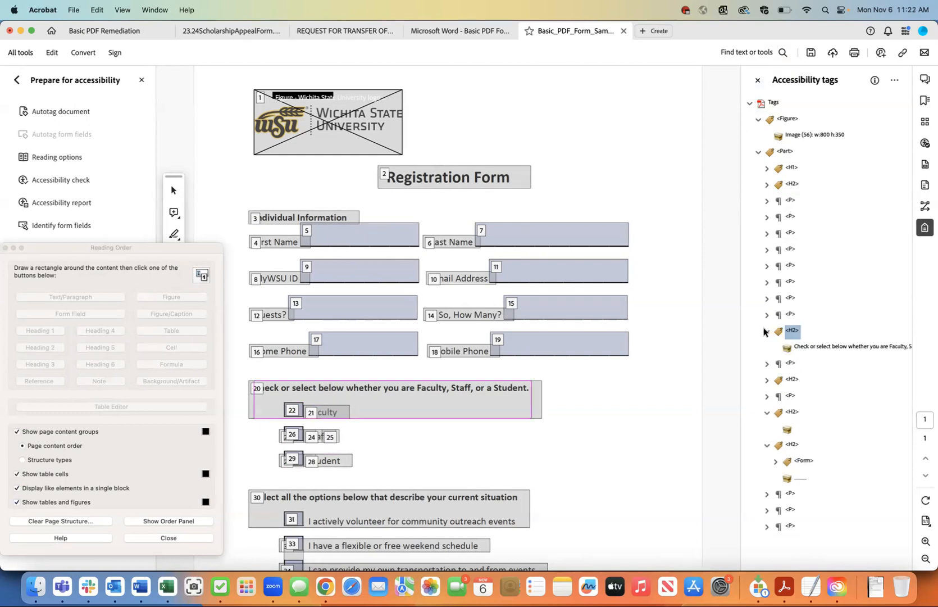
click(804, 348)
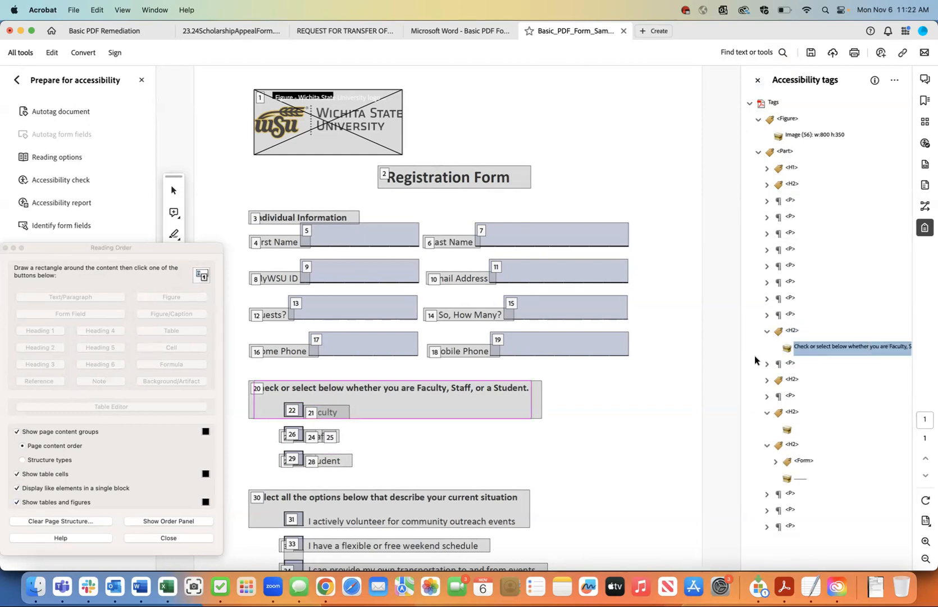
click(788, 365)
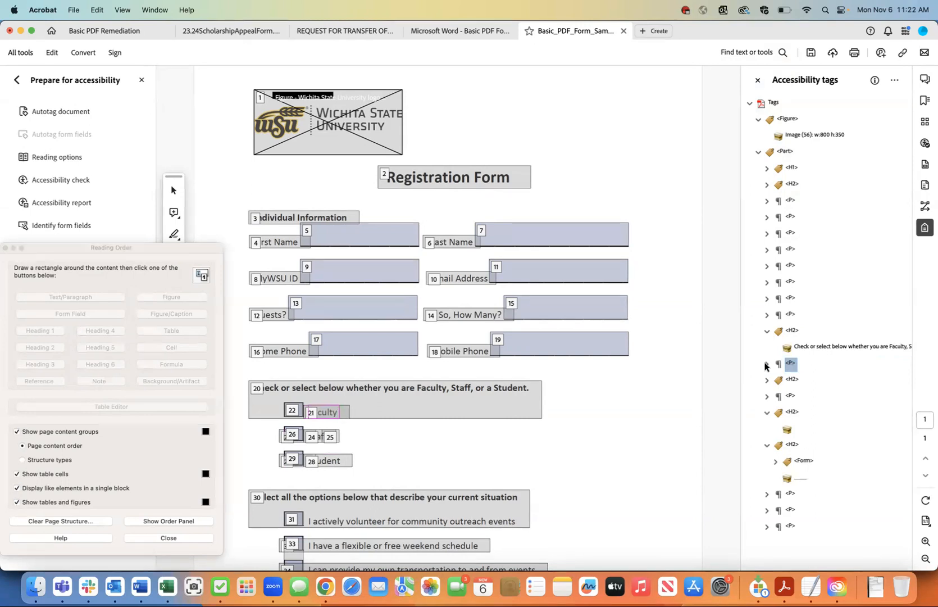
click(767, 364)
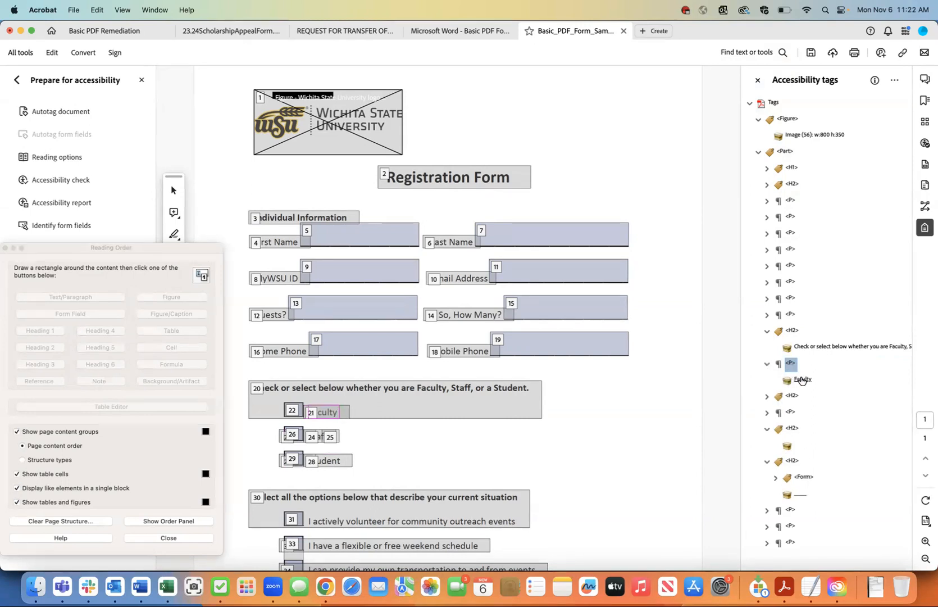
click(792, 396)
click(766, 397)
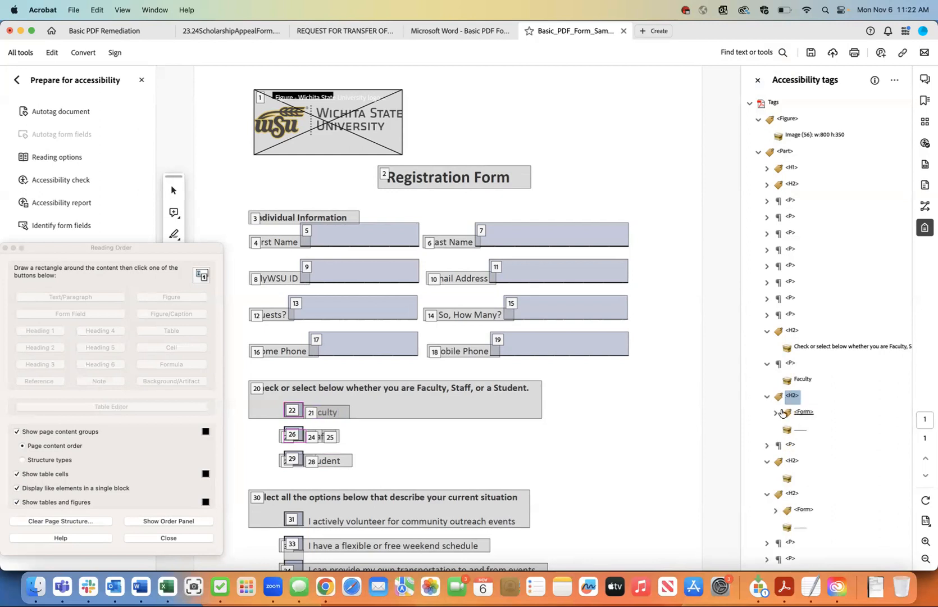
click(776, 413)
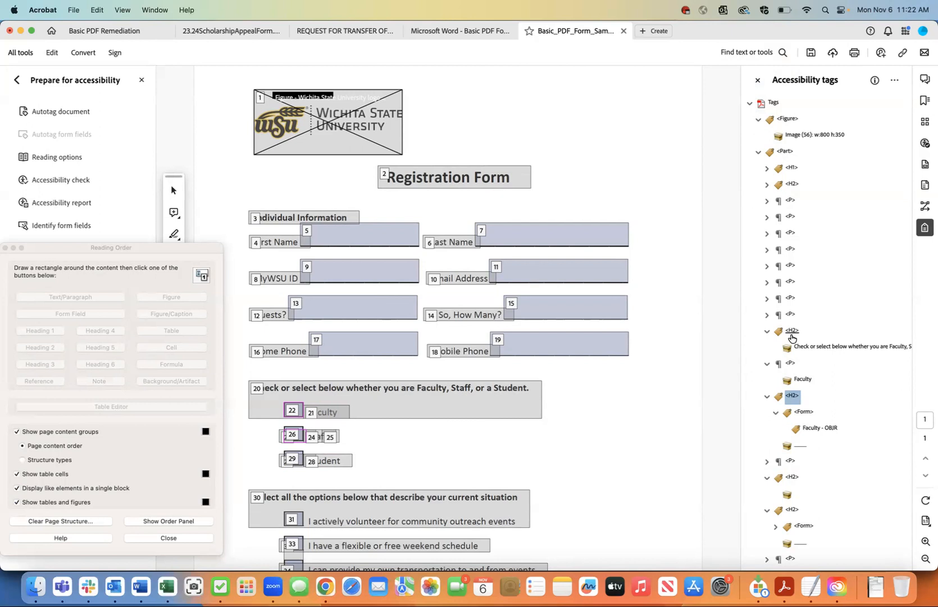
drag(793, 395, 805, 413)
click(800, 382)
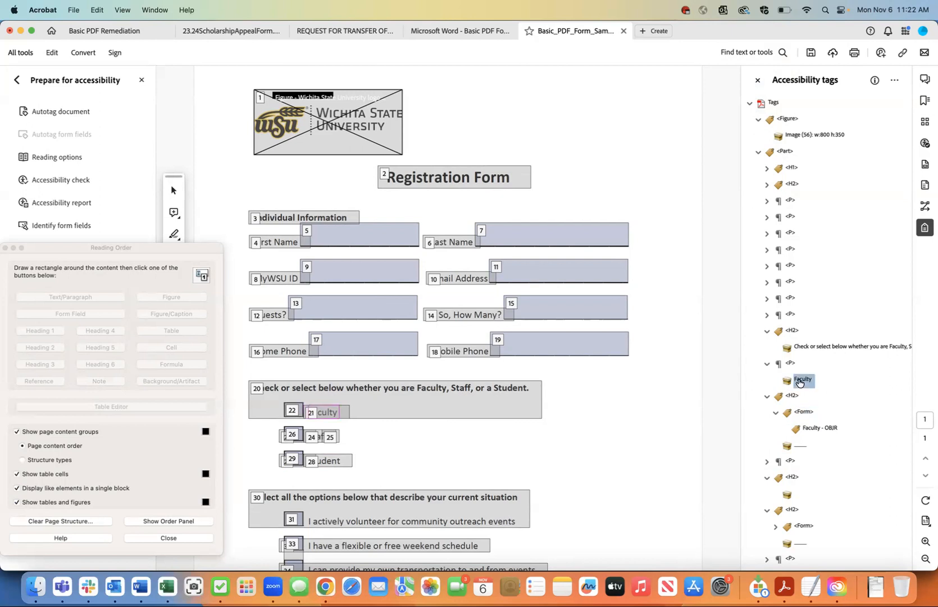
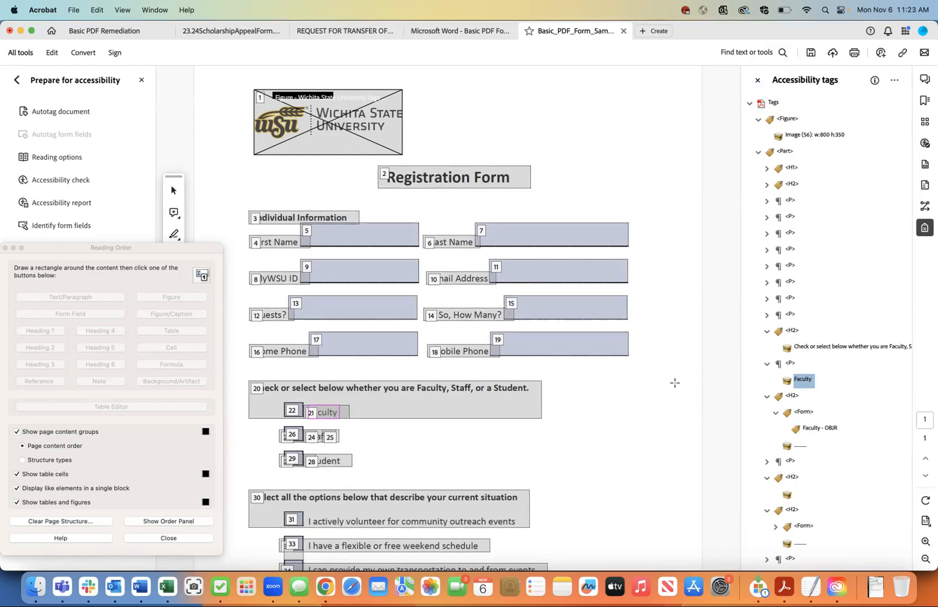
Step: Cut the Faculty Form tag from its H2 and paste it after the "Faculty" label content inside the Faculty paragraph
click(803, 413)
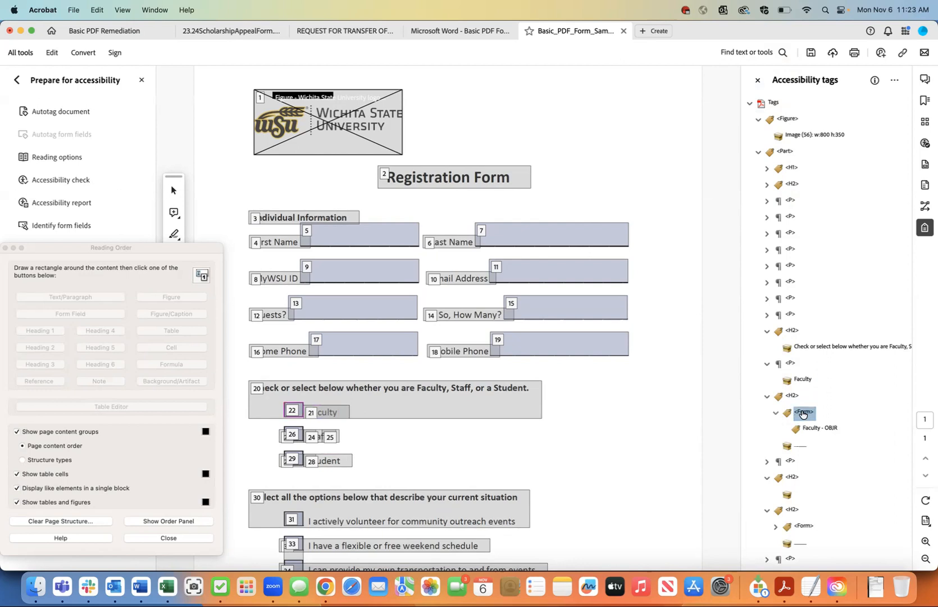
right_click(803, 414)
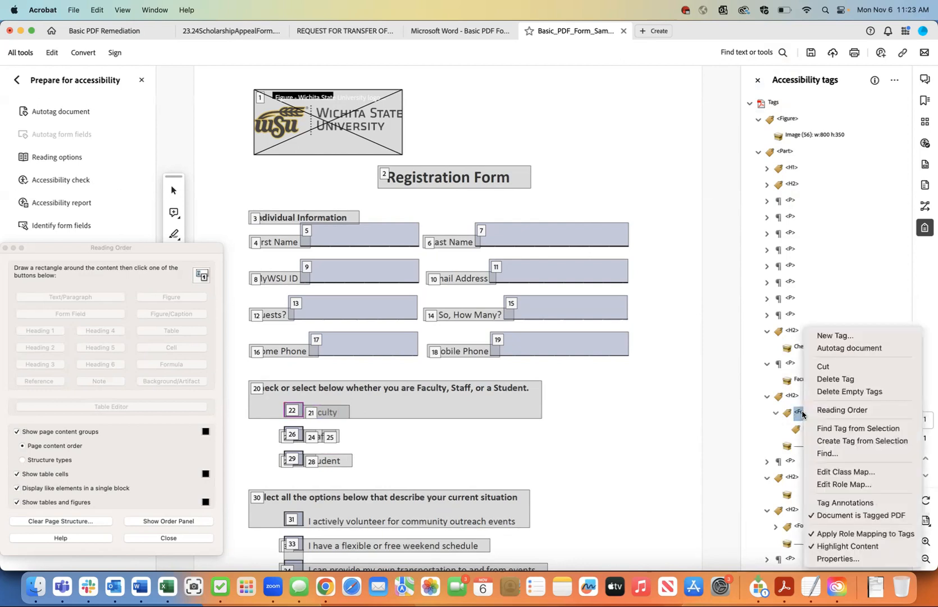
click(815, 369)
click(803, 380)
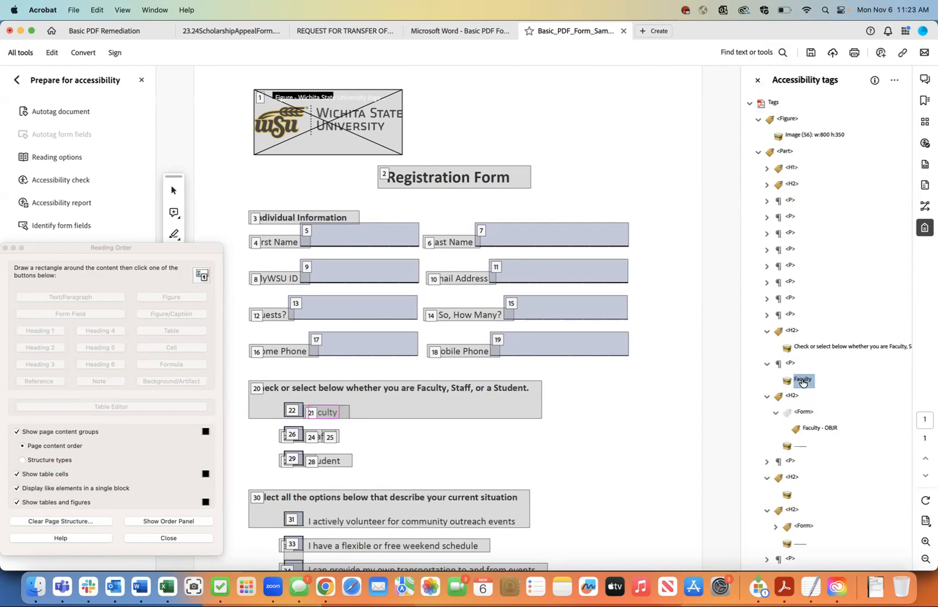
right_click(803, 381)
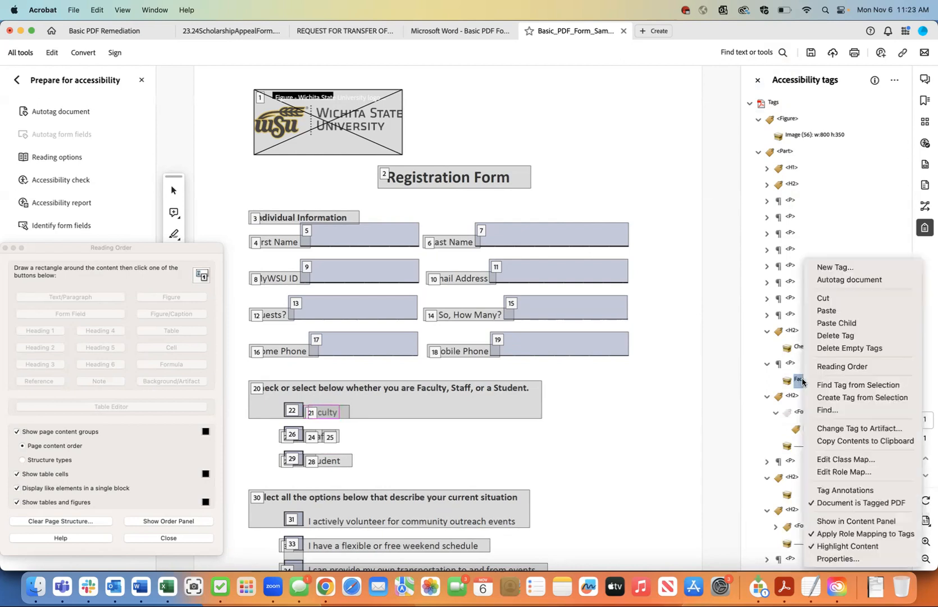
click(820, 311)
click(790, 363)
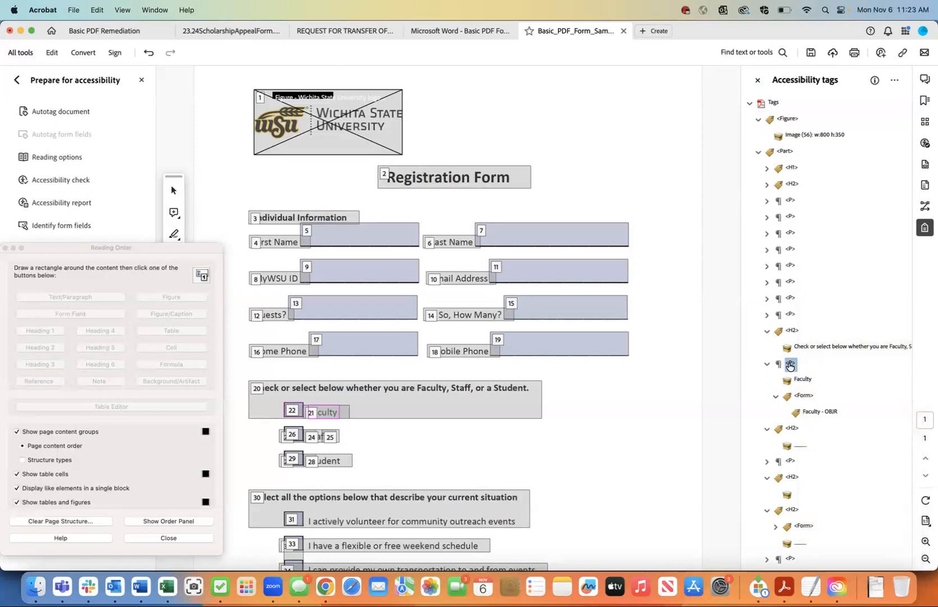
Step: Change the underscore line in the H2 below the Faculty paragraph to a Page artifact and delete that H2 tag
click(793, 429)
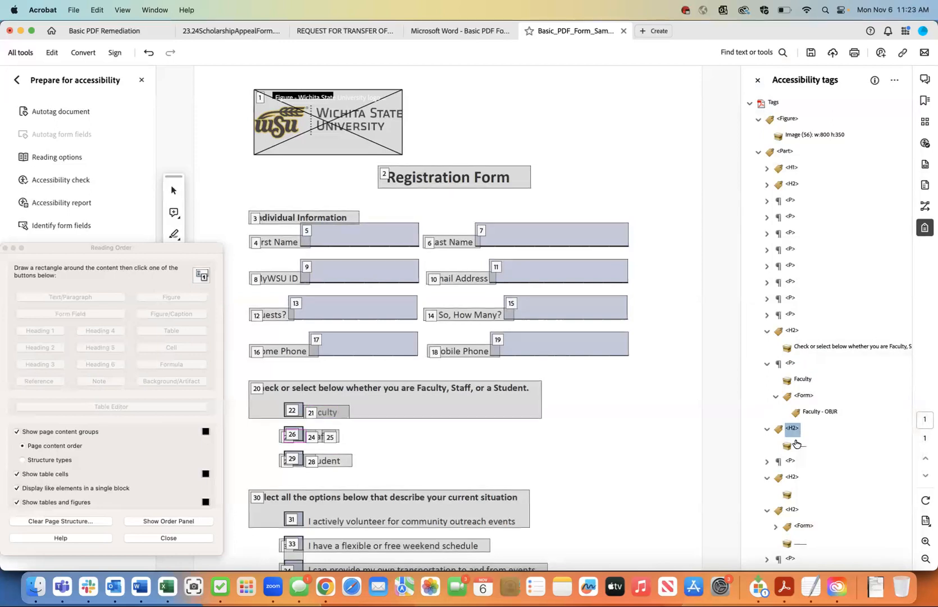
right_click(797, 446)
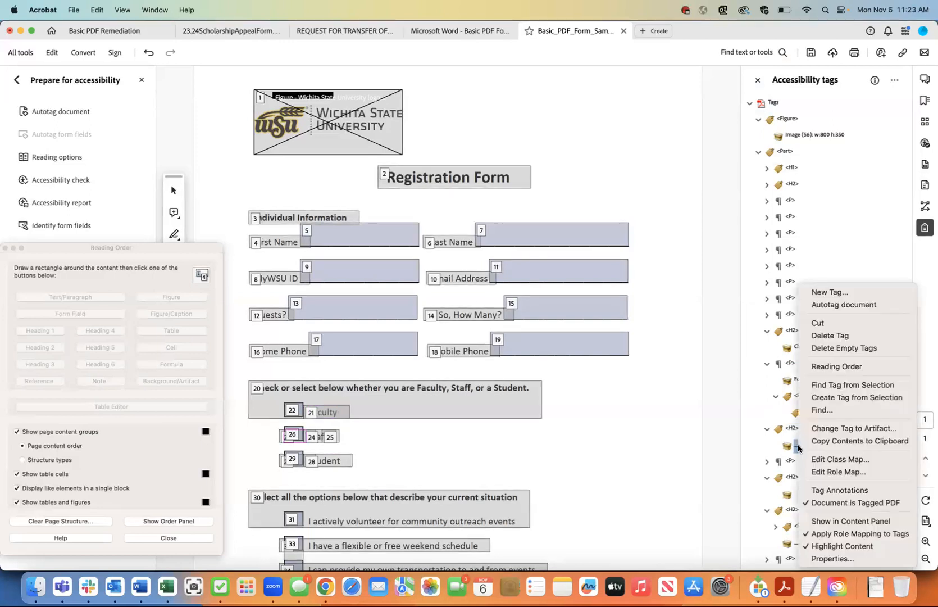
click(825, 428)
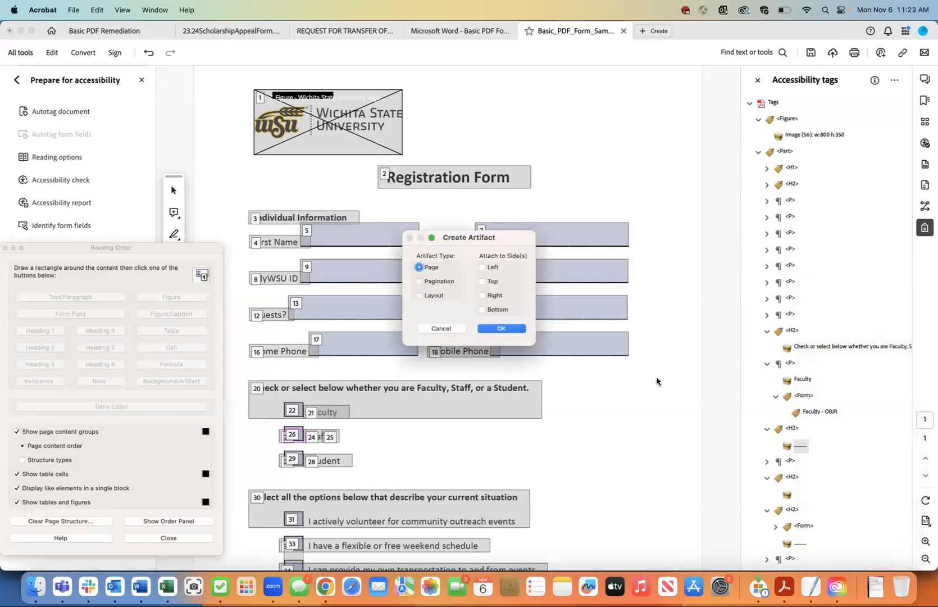
click(516, 328)
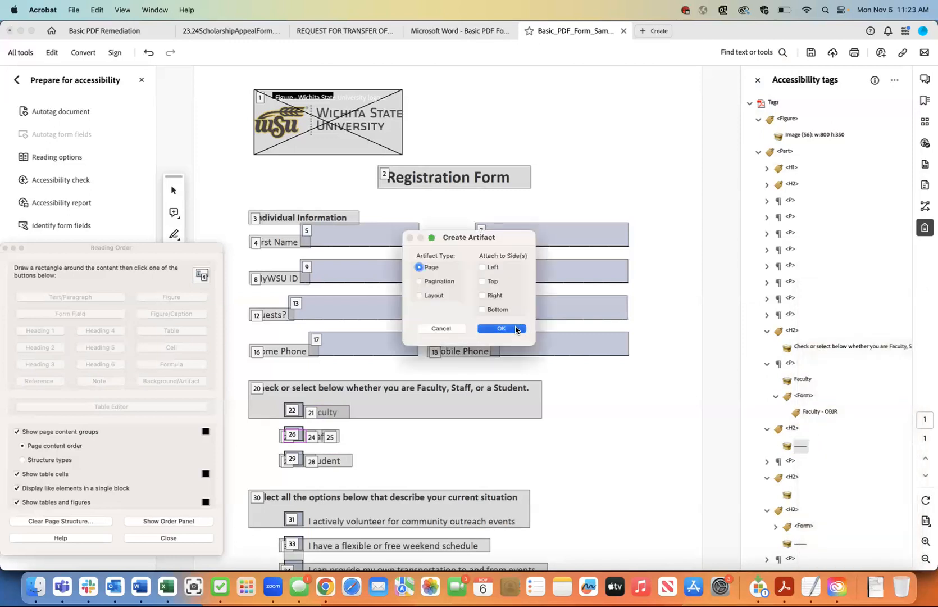
right_click(794, 430)
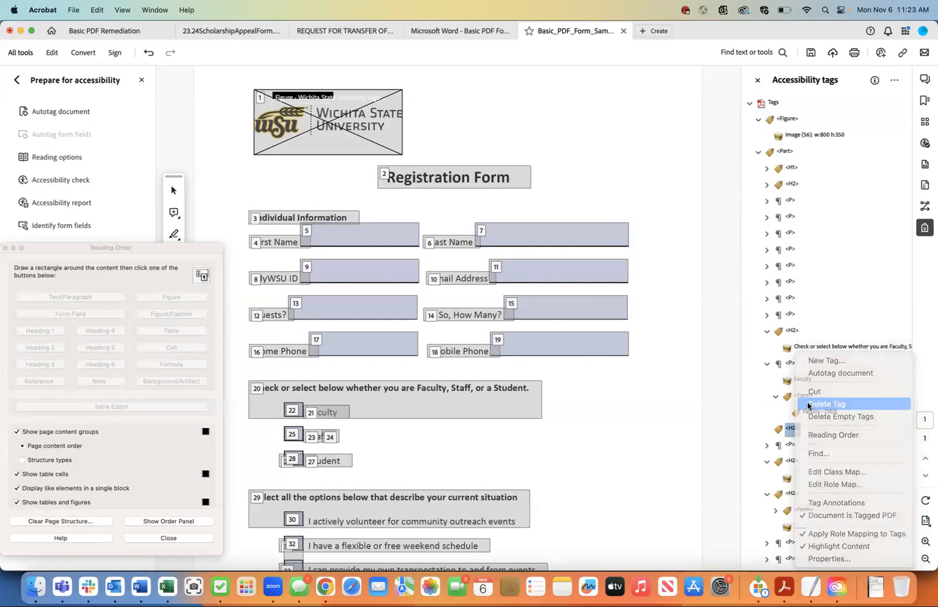
click(808, 403)
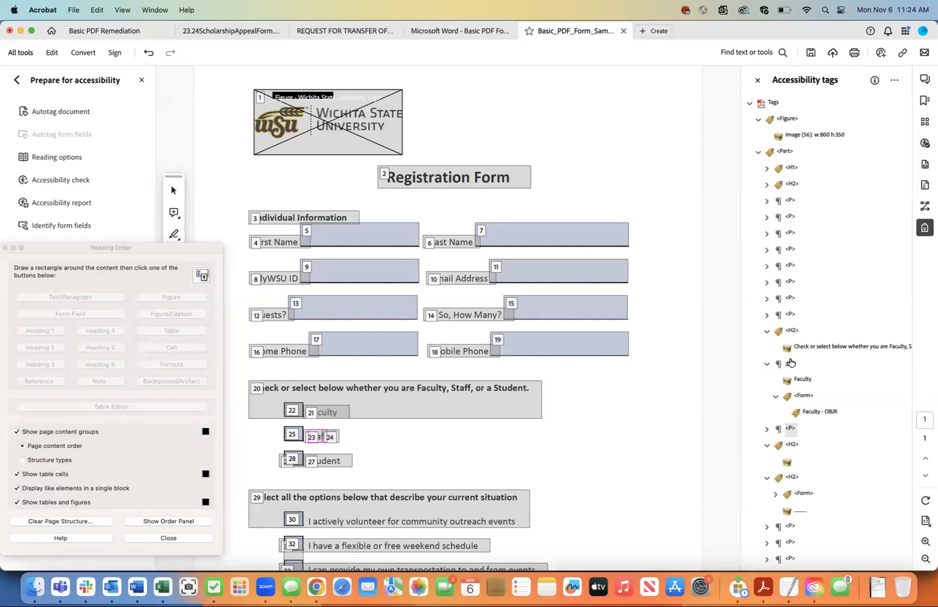
Step: Expand the Staff paragraph, change the blank content in the H2 directly below it to an artifact, and delete that H2 tag
click(767, 429)
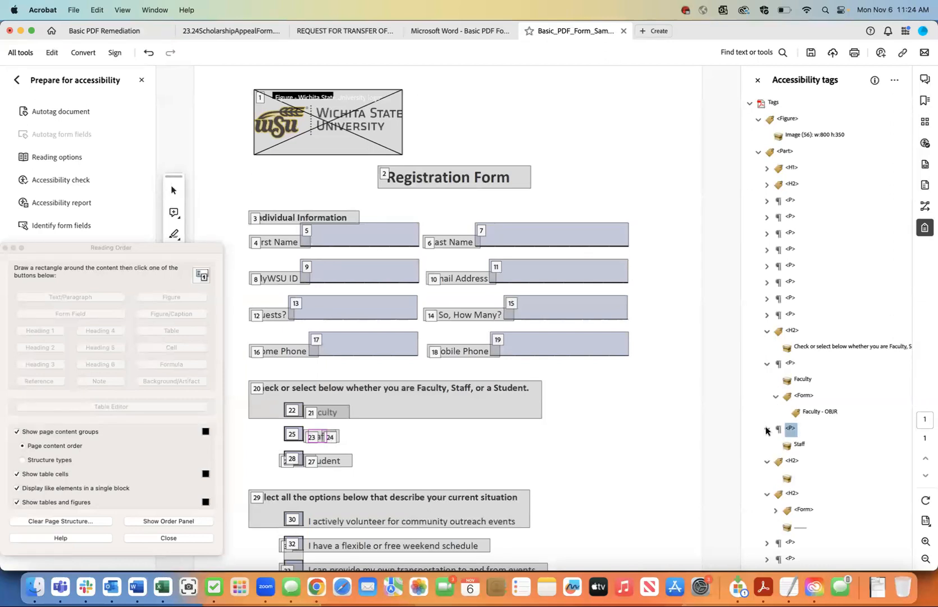
click(799, 446)
scroll(785, 474, down, 1)
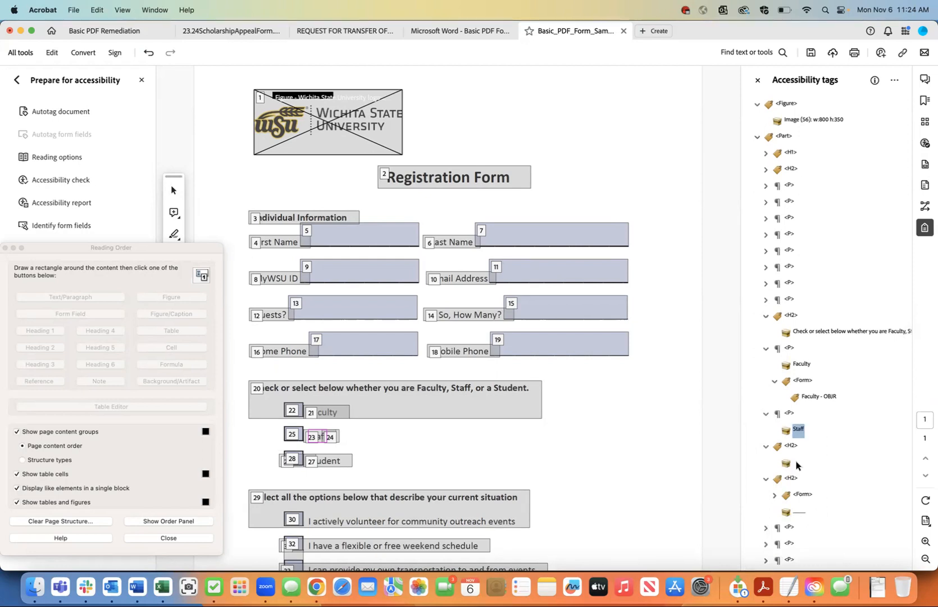
click(788, 464)
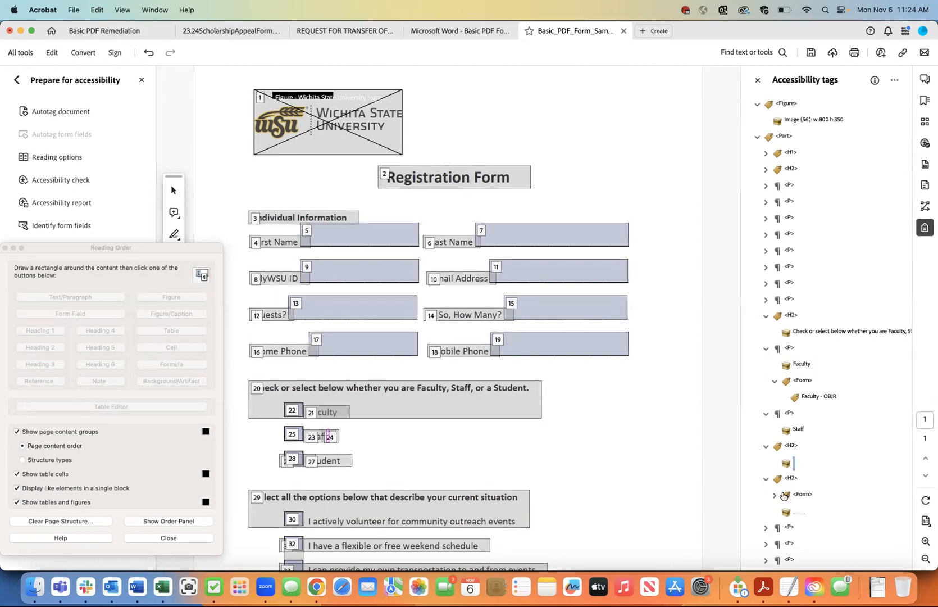
right_click(794, 464)
click(811, 430)
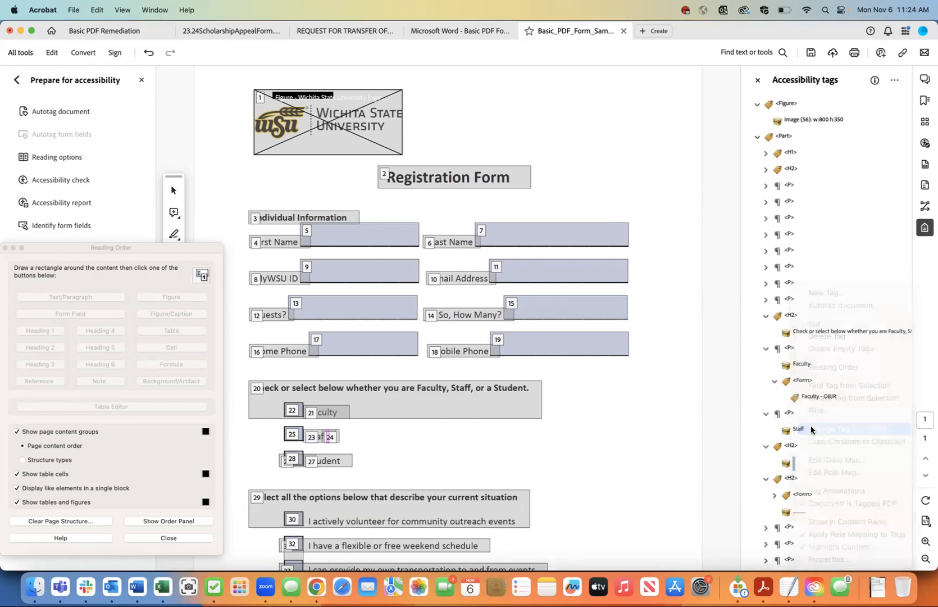
click(513, 329)
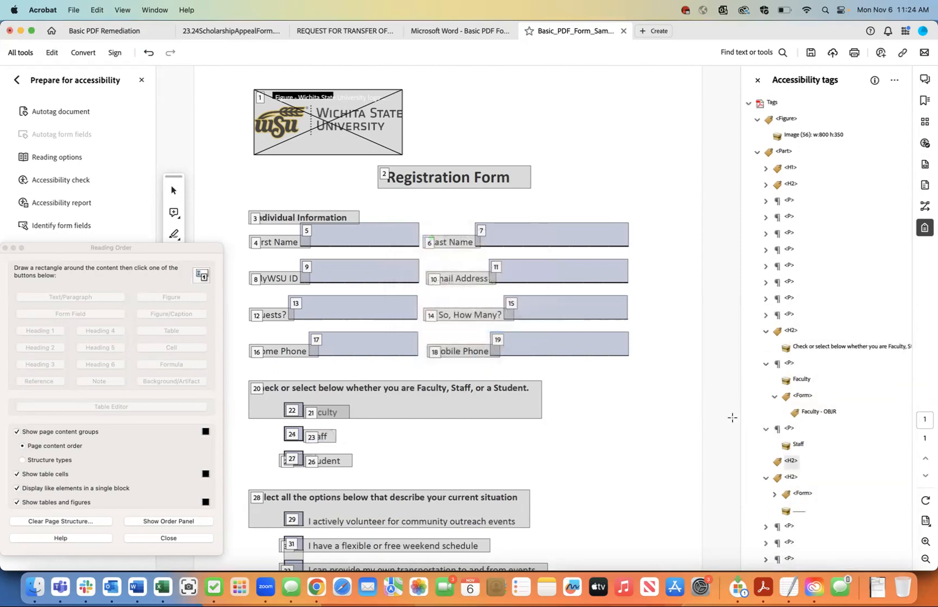
right_click(791, 462)
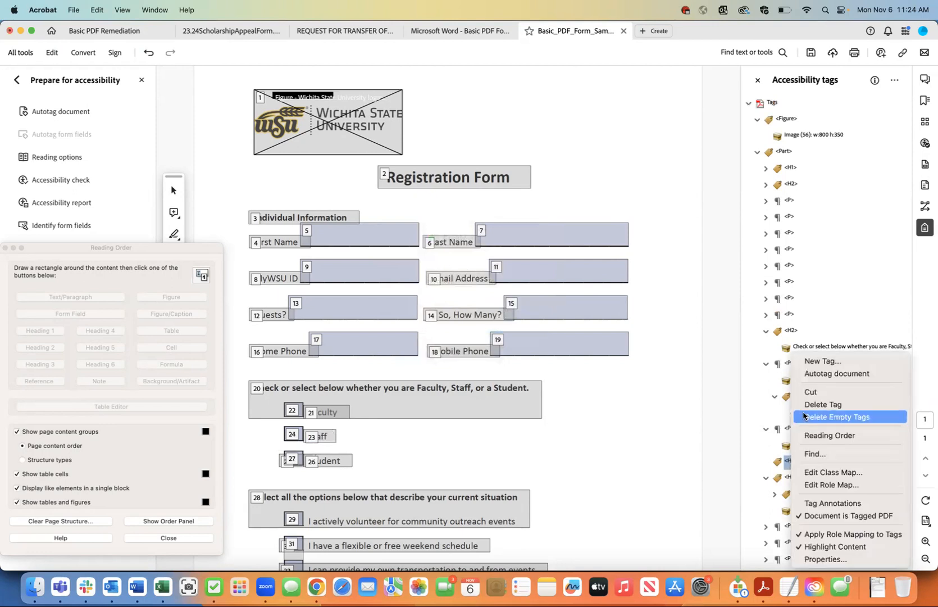
click(803, 406)
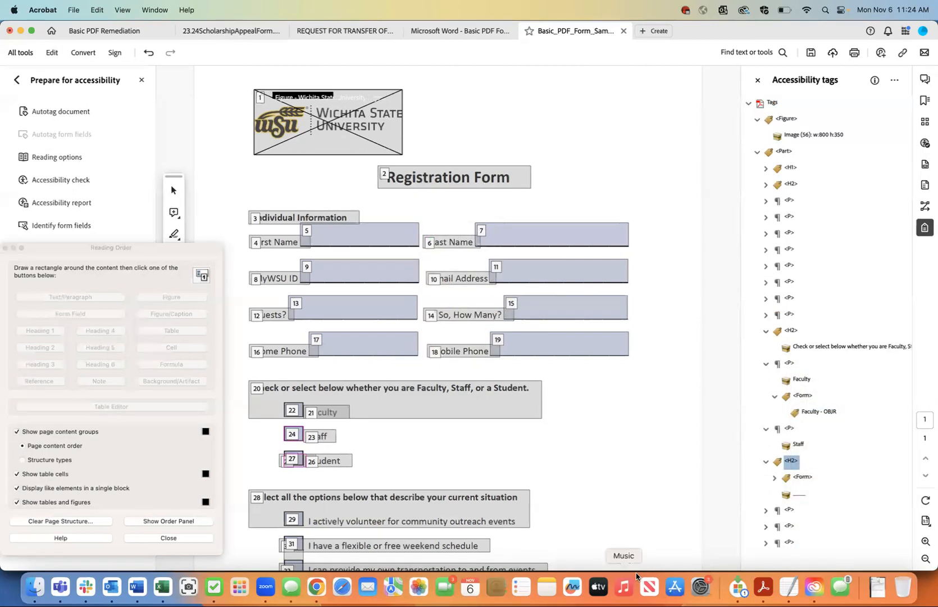
Step: Cut the Staff Form tag from its H2 and paste it after the "Staff" label content inside the Staff paragraph
click(804, 479)
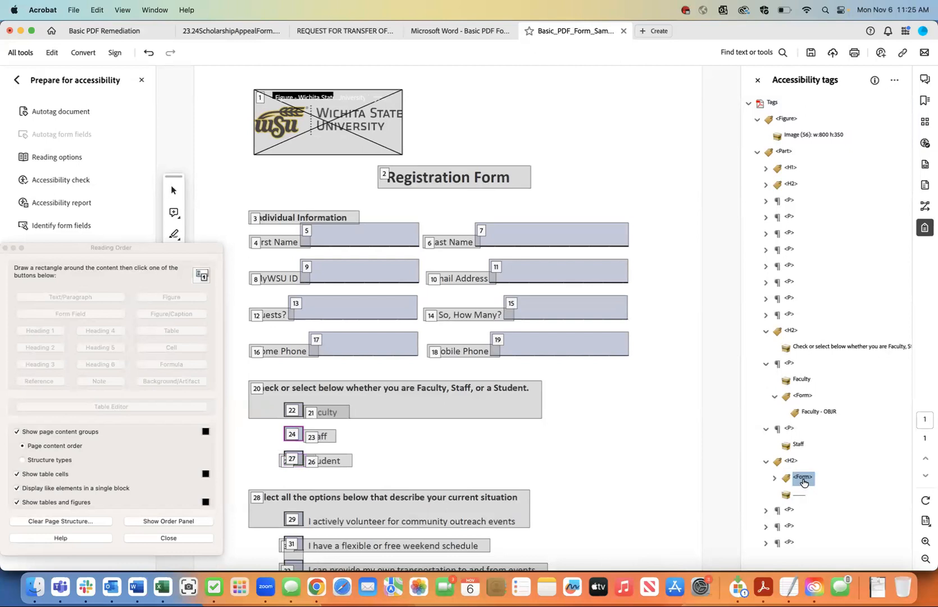
click(775, 479)
right_click(804, 479)
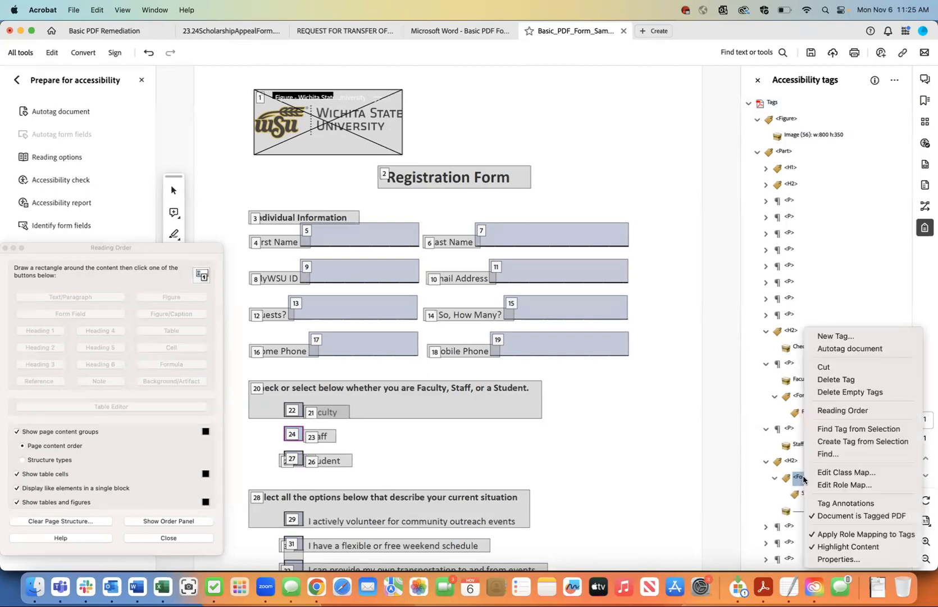
click(823, 367)
right_click(799, 444)
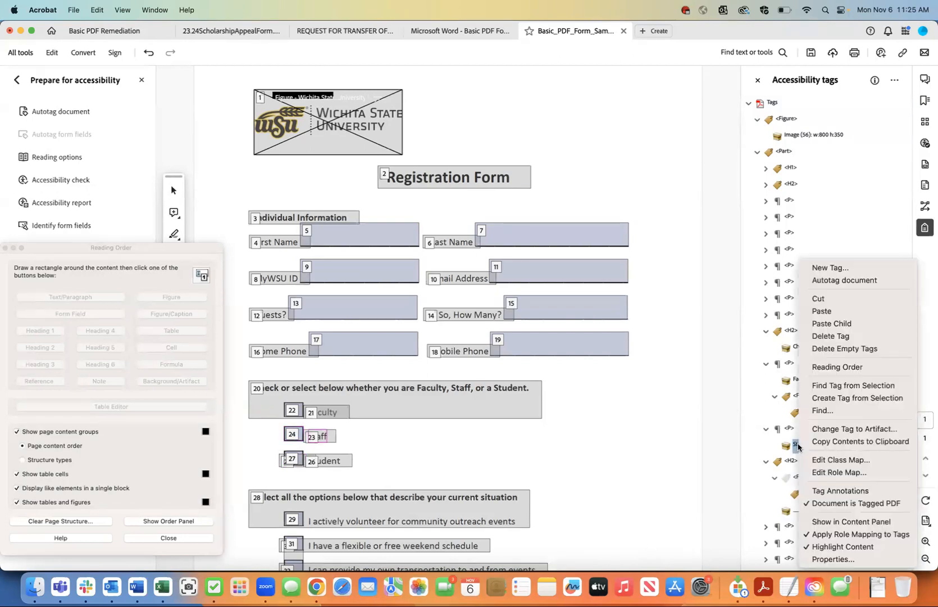
click(824, 311)
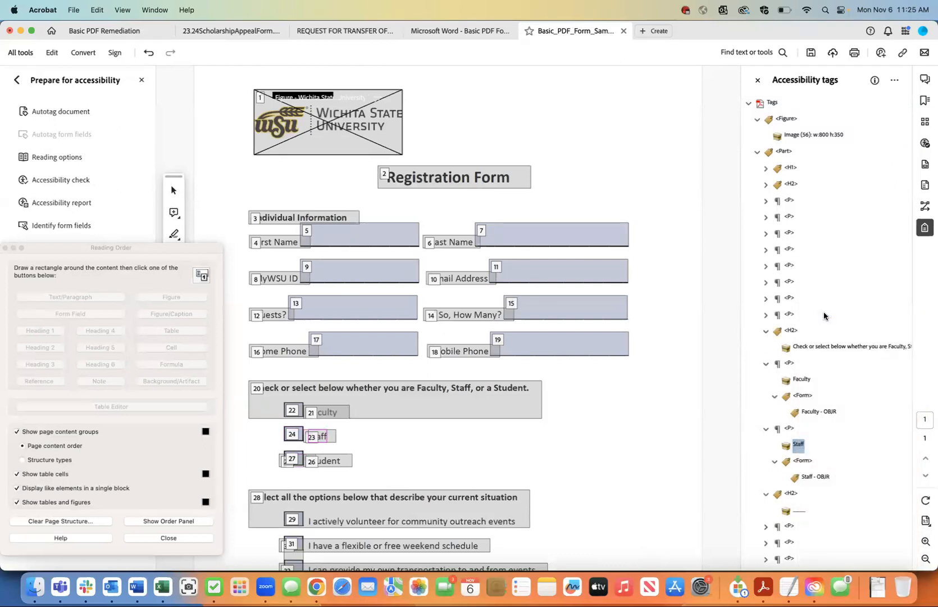
click(790, 428)
Step: Change the underscore line in the H2 below the Staff paragraph to a Page artifact and delete that H2 tag
click(791, 493)
click(800, 513)
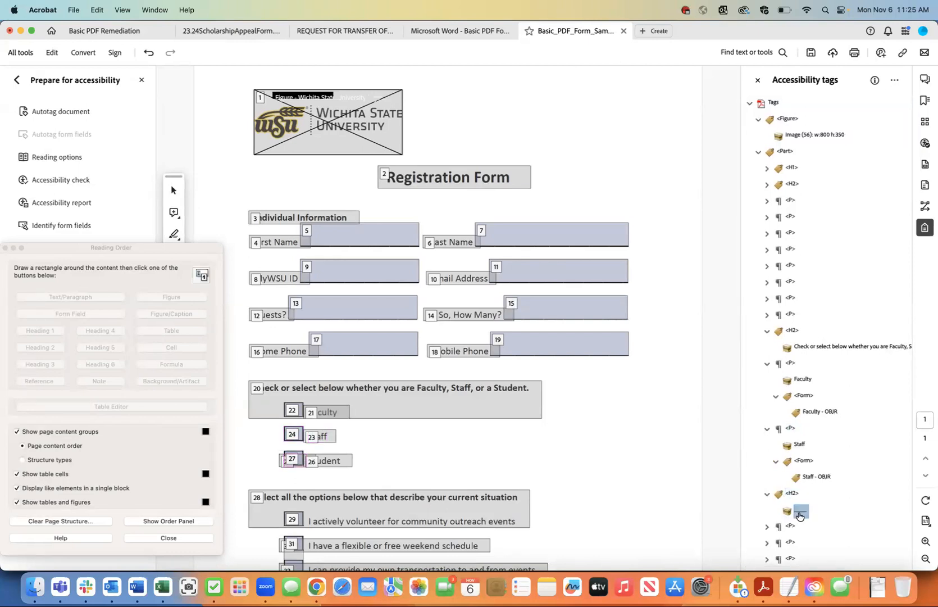
right_click(801, 514)
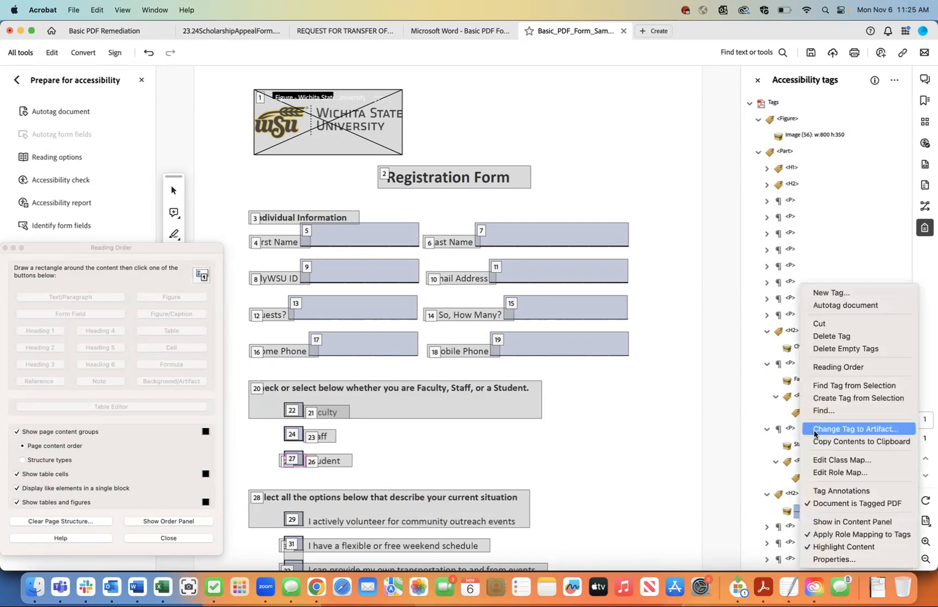
click(843, 426)
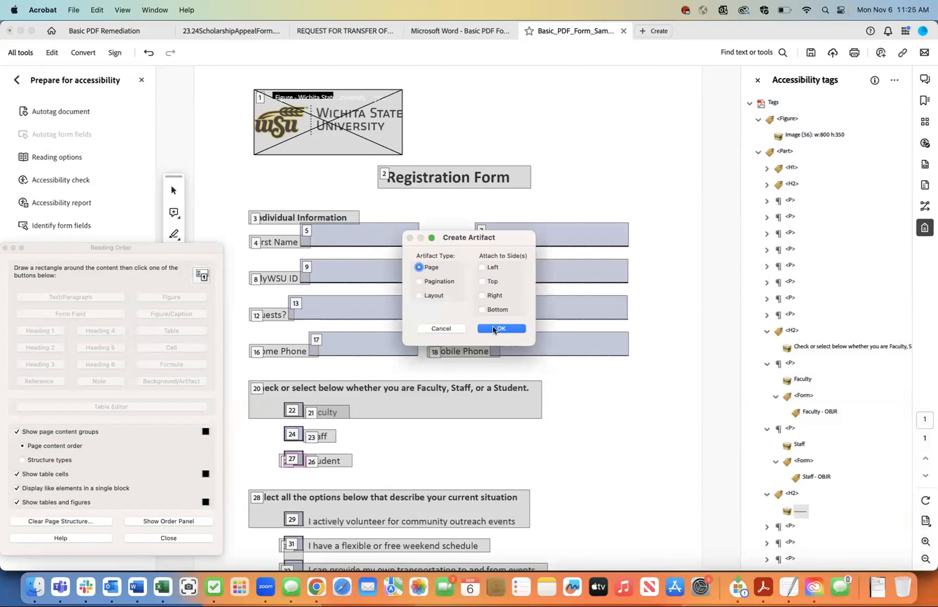
click(494, 329)
right_click(791, 494)
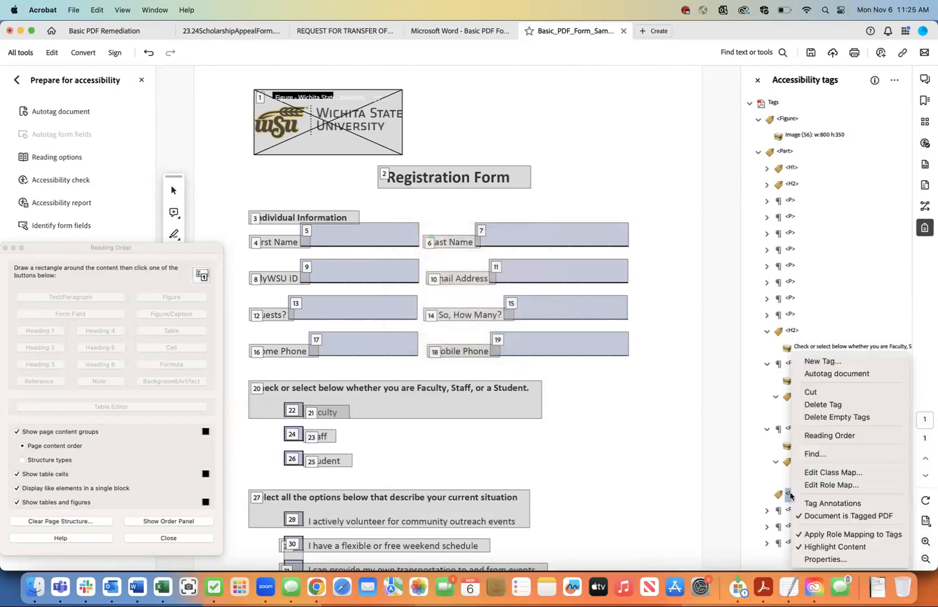
click(811, 407)
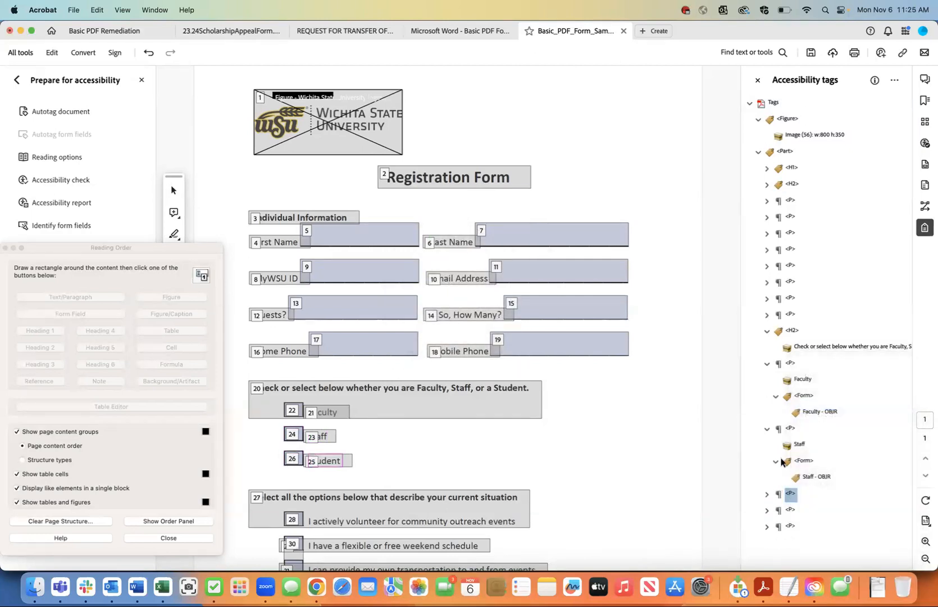
Step: Expand the Student paragraph and the paragraph below it, including its first Form tag, to locate the Student form field
click(766, 495)
click(766, 526)
scroll(766, 527, down, 1)
scroll(766, 527, down, 3)
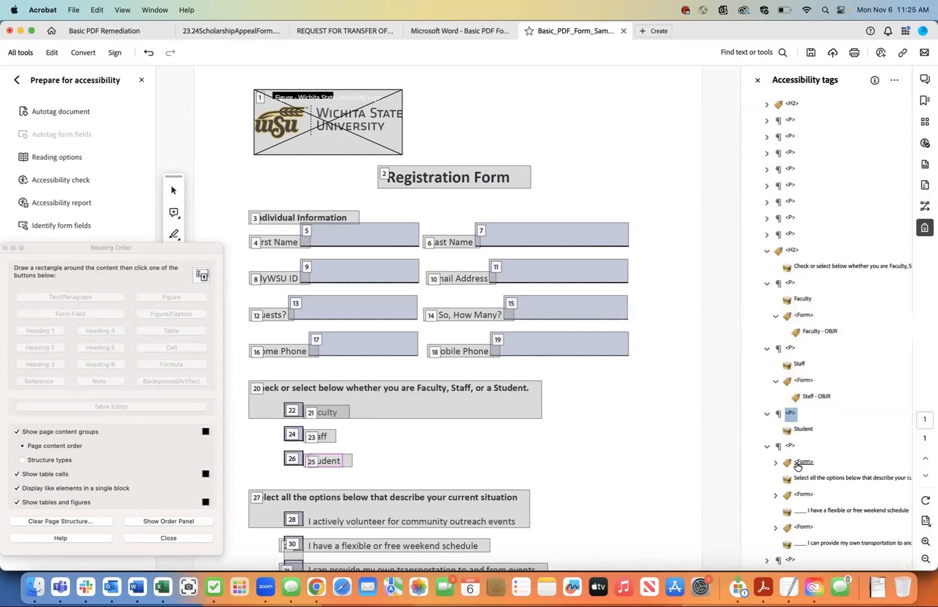
click(791, 446)
scroll(625, 454, down, 5)
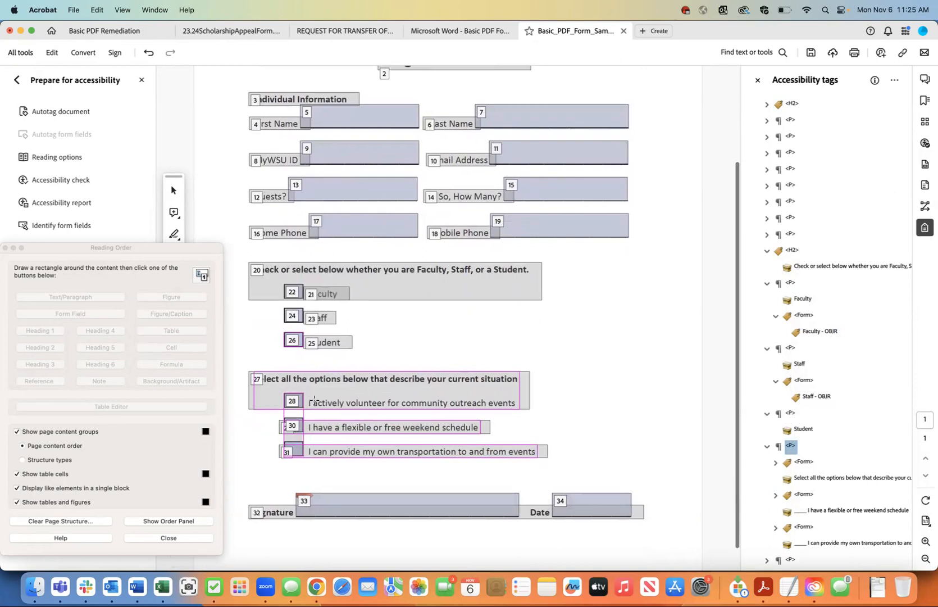
click(804, 462)
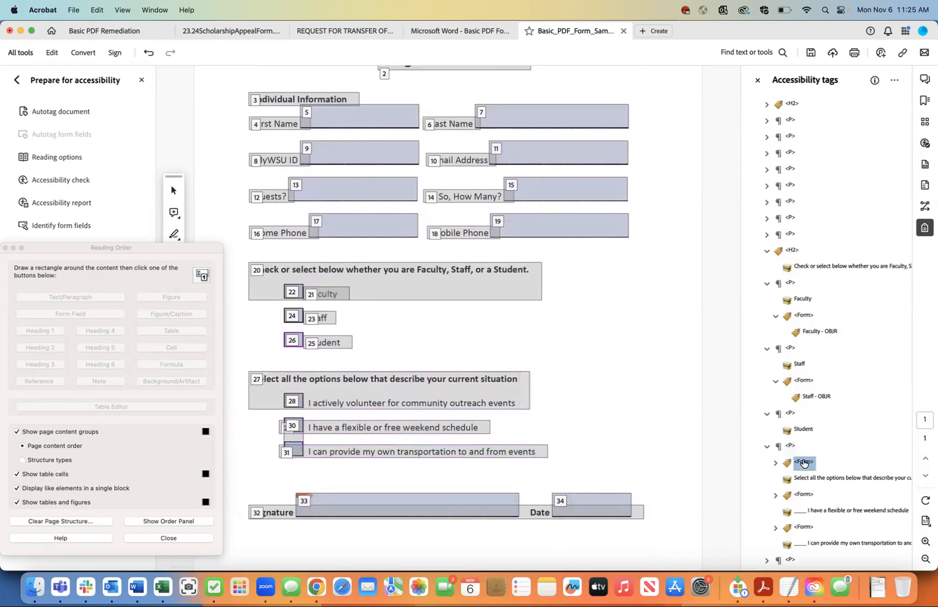
click(776, 463)
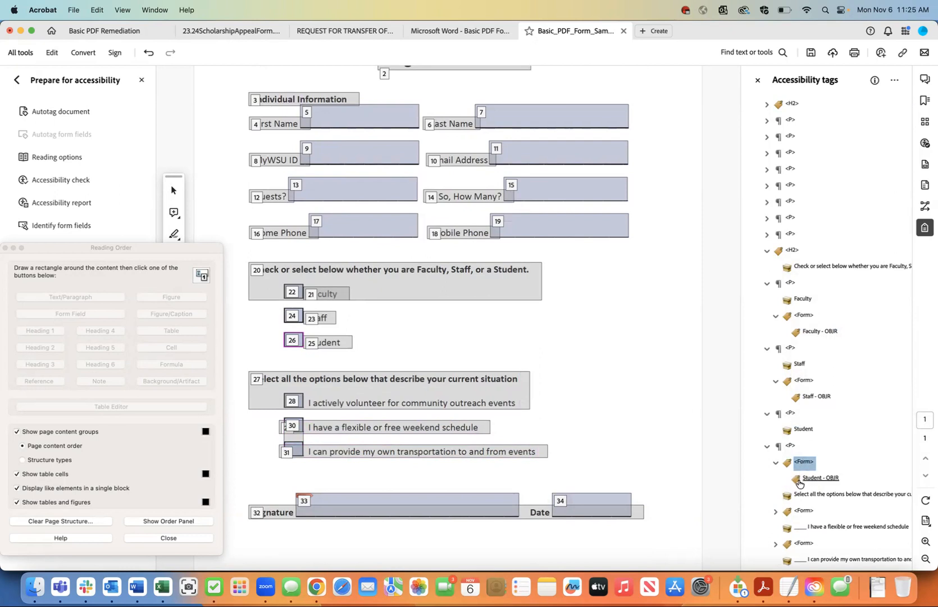
Step: Cut the Student Form tag from the options paragraph and paste it after the "Student" label content inside the Student paragraph
right_click(802, 462)
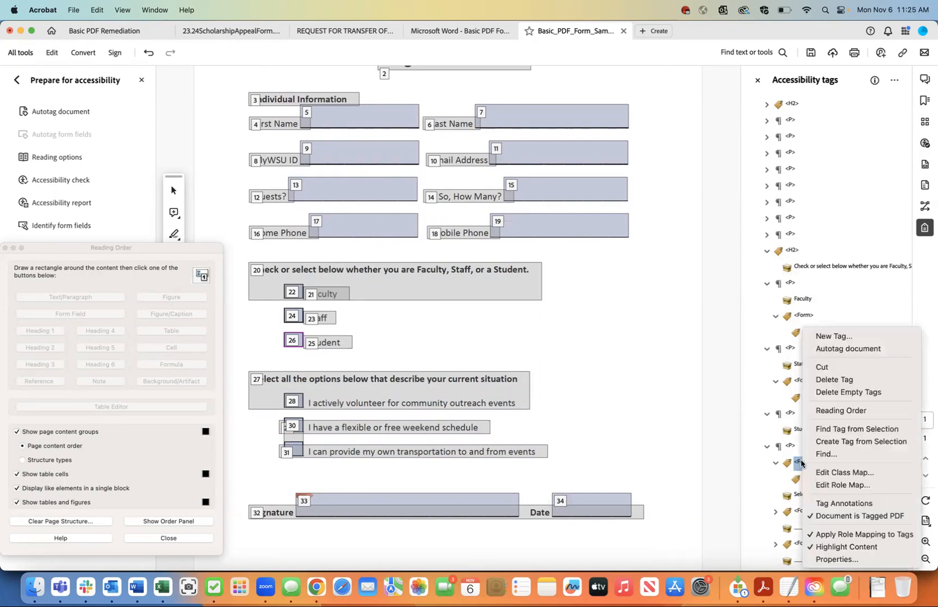
click(814, 370)
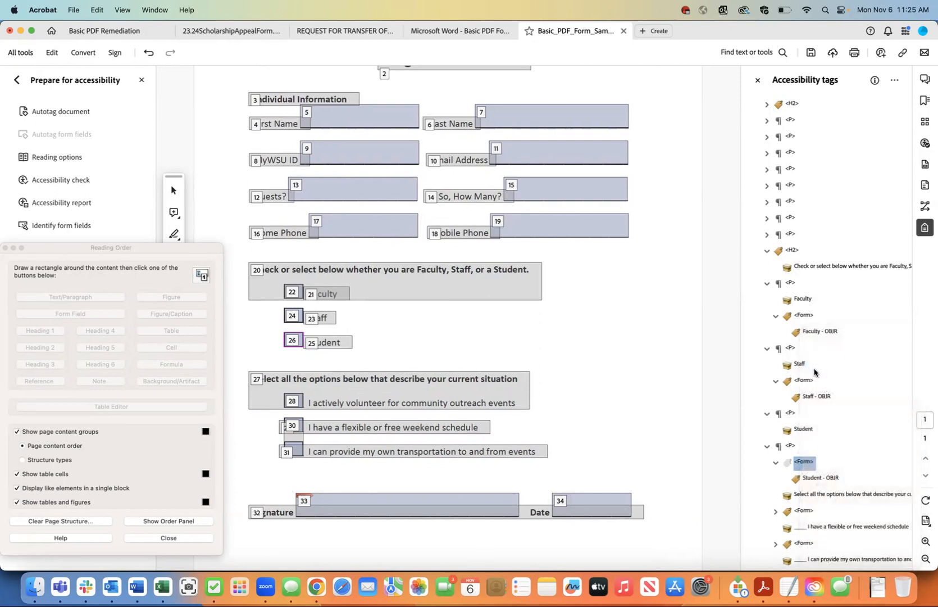
click(804, 430)
right_click(803, 429)
click(837, 323)
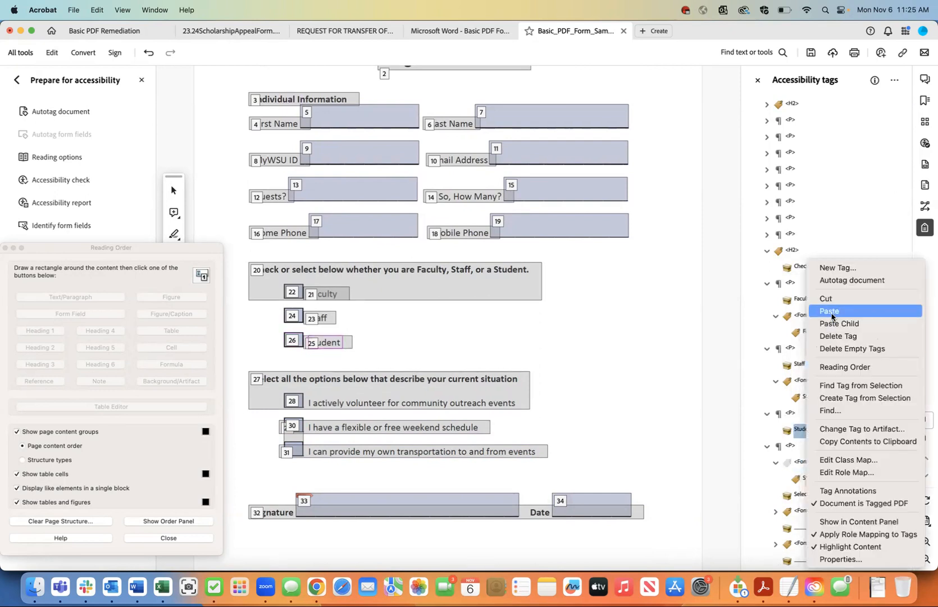
click(790, 415)
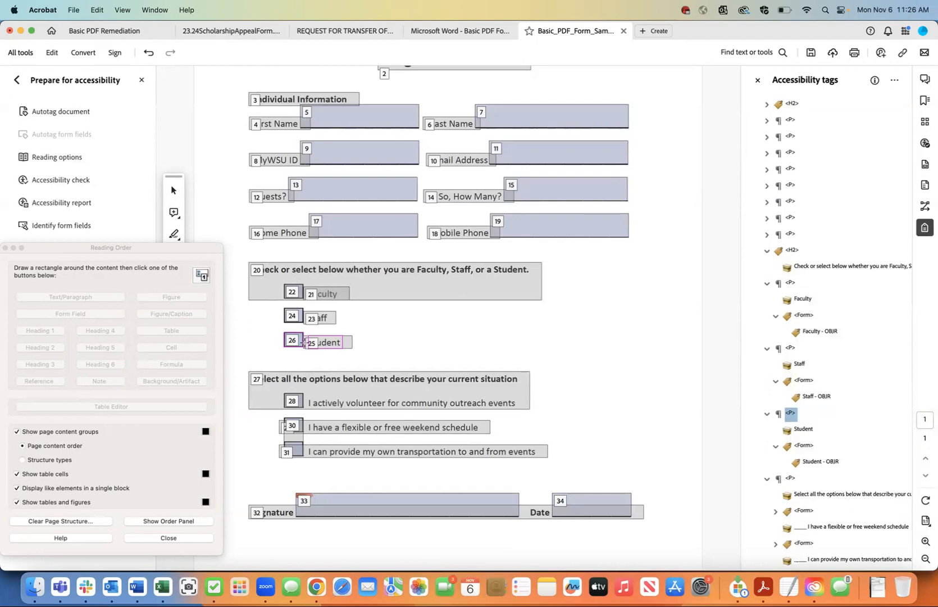
scroll(617, 427, down, 2)
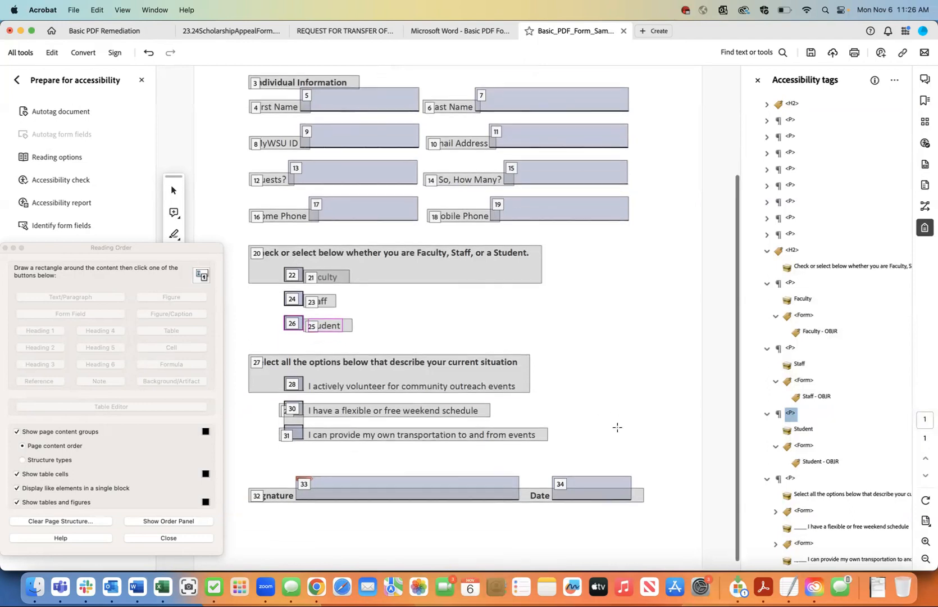
scroll(617, 427, down, 1)
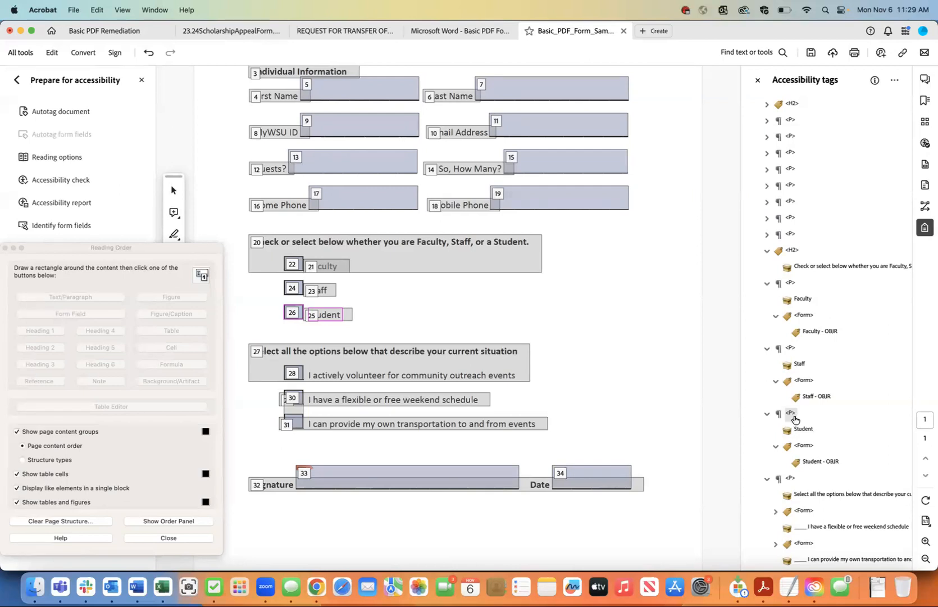
click(798, 431)
click(790, 415)
Step: Tag the line "Select all the options below that describe your current situation" as Heading 2 and expand its tag
scroll(802, 494, down, 1)
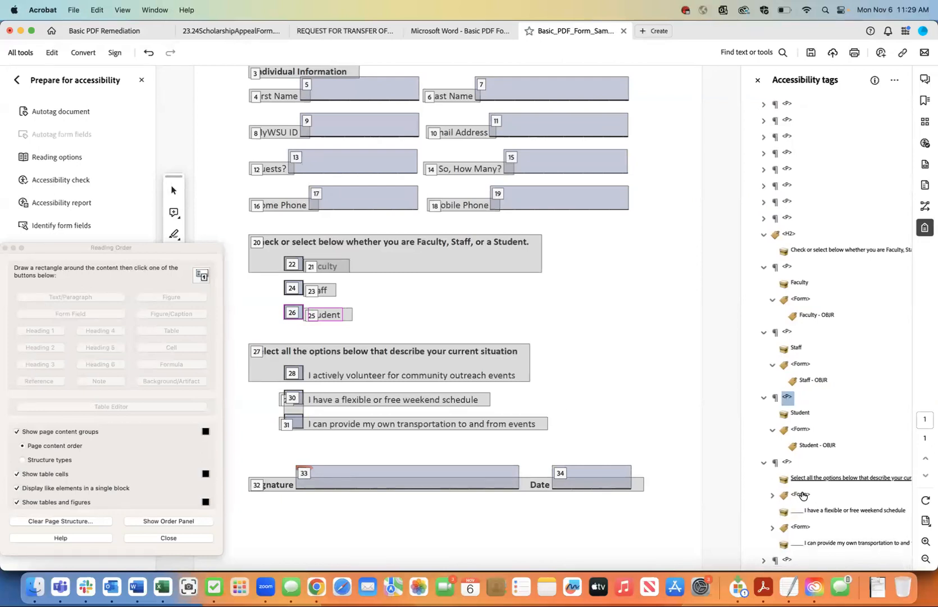
drag(245, 341, 521, 361)
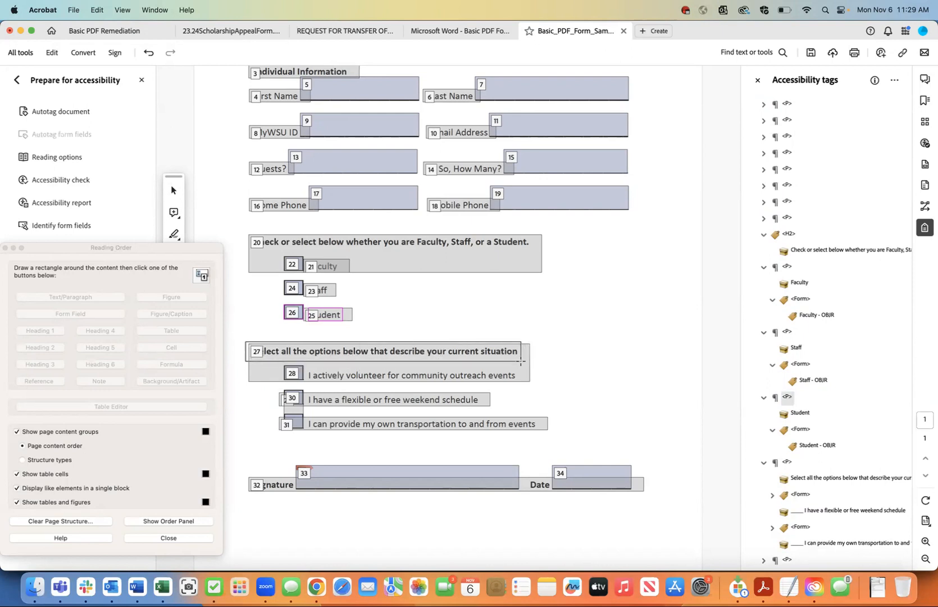
drag(521, 362, 520, 361)
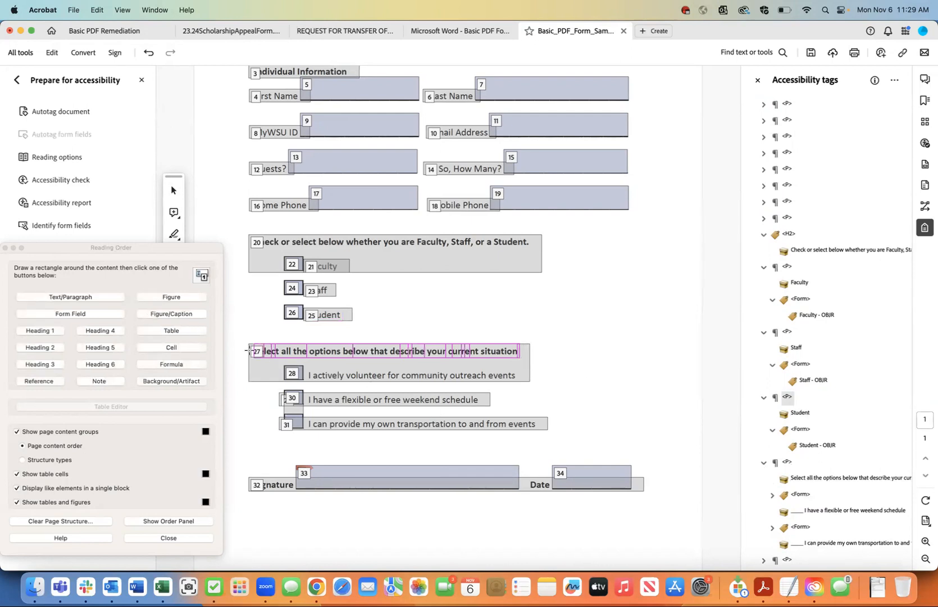
click(45, 347)
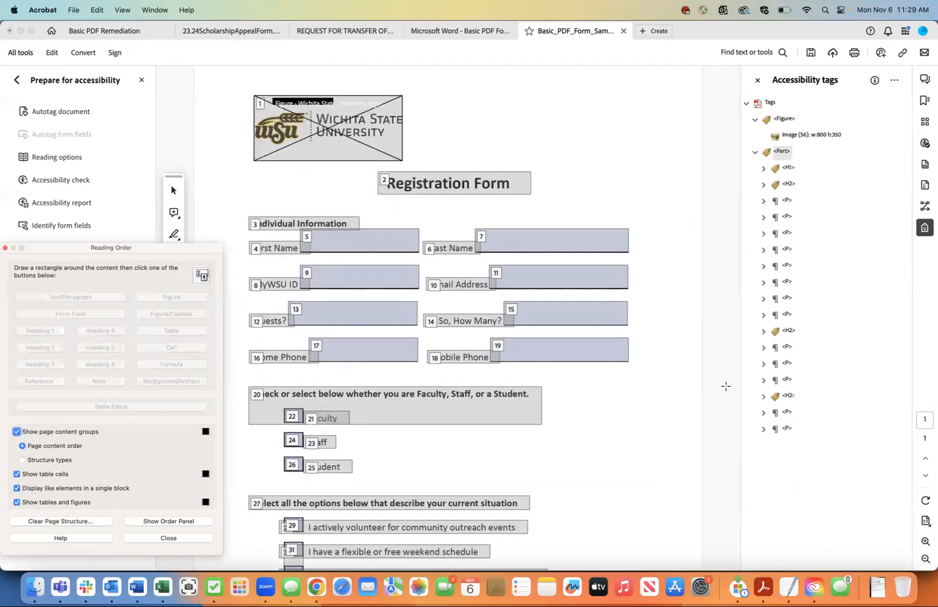
click(788, 397)
click(763, 396)
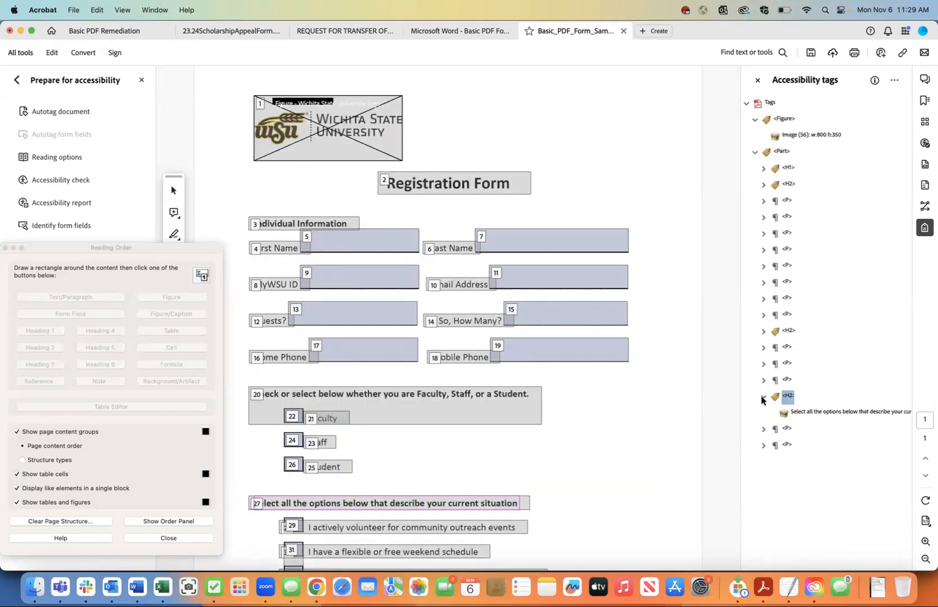
click(805, 416)
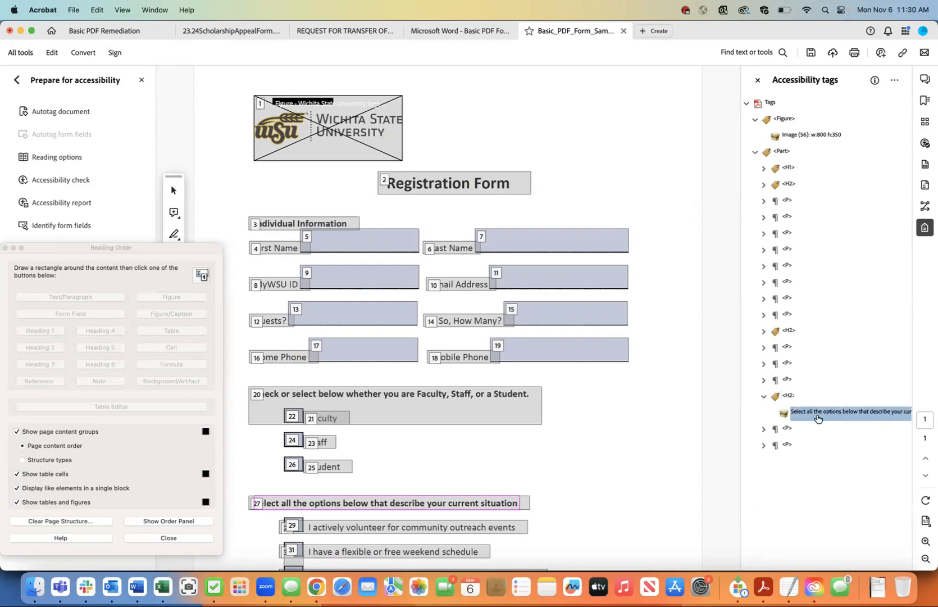
Step: Expand the paragraph below the new H2 and tag "I actively volunteer for community outreach events" as its own text paragraph
scroll(618, 438, down, 5)
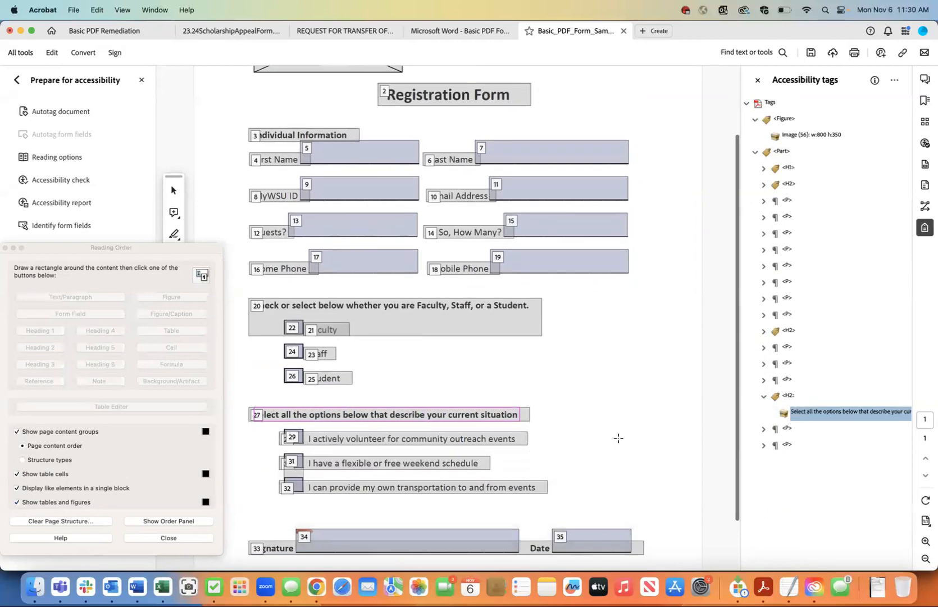
click(787, 428)
click(764, 430)
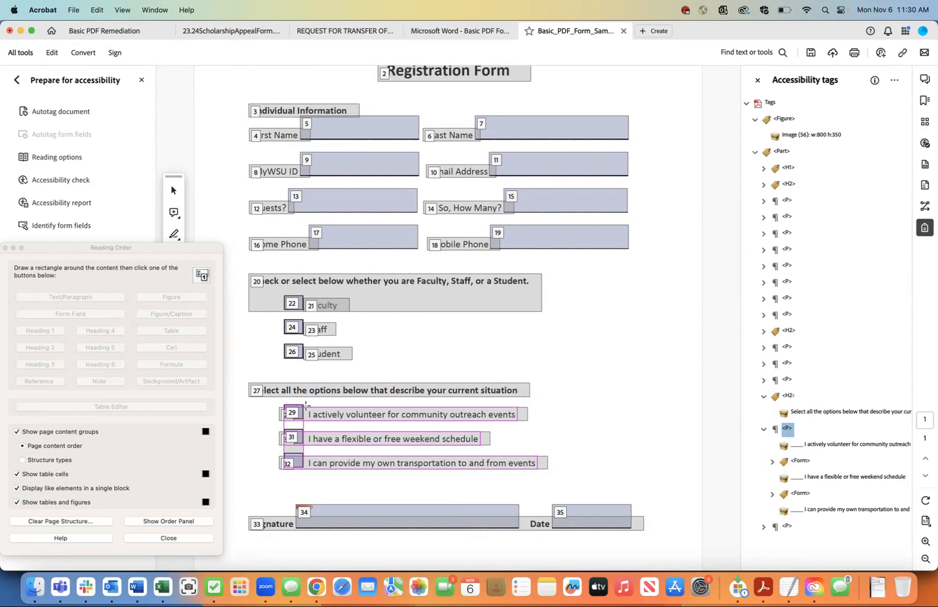
drag(306, 403, 518, 426)
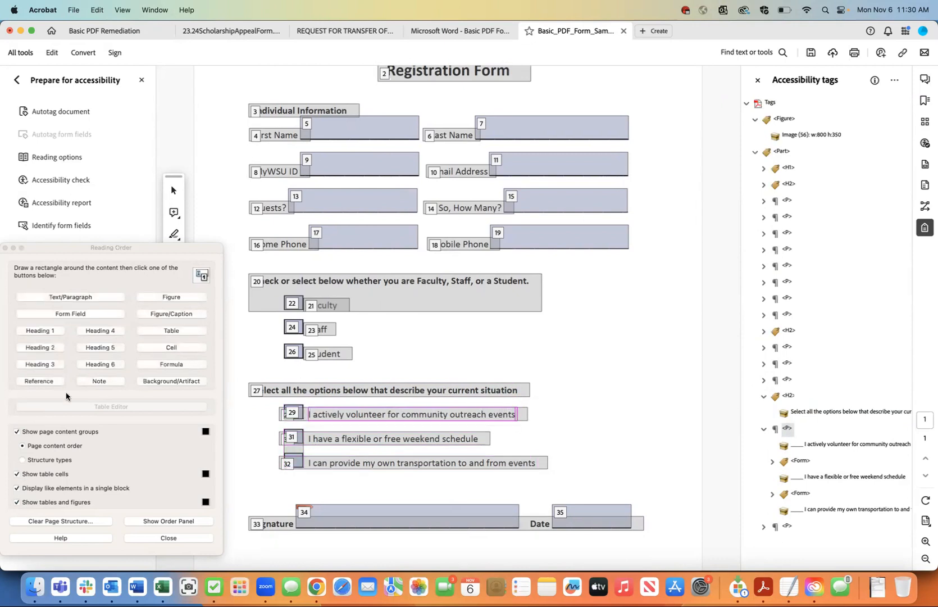
click(45, 296)
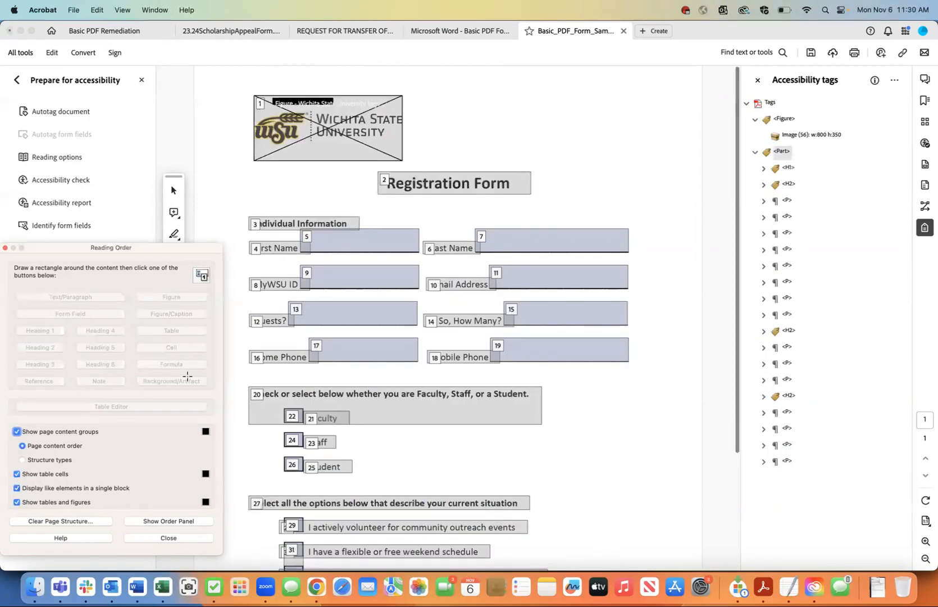
Step: Tag "I have a flexible or free weekend schedule" and "I can provide my own transportation to and from events" as separate text paragraphs
scroll(320, 442, down, 3)
scroll(319, 443, down, 1)
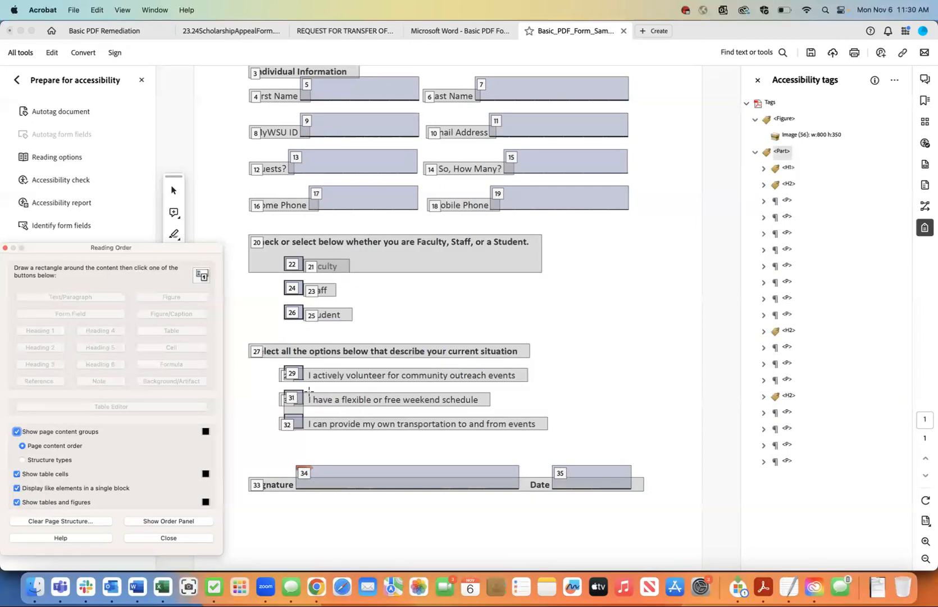
drag(306, 391, 479, 408)
click(100, 296)
drag(306, 415, 536, 433)
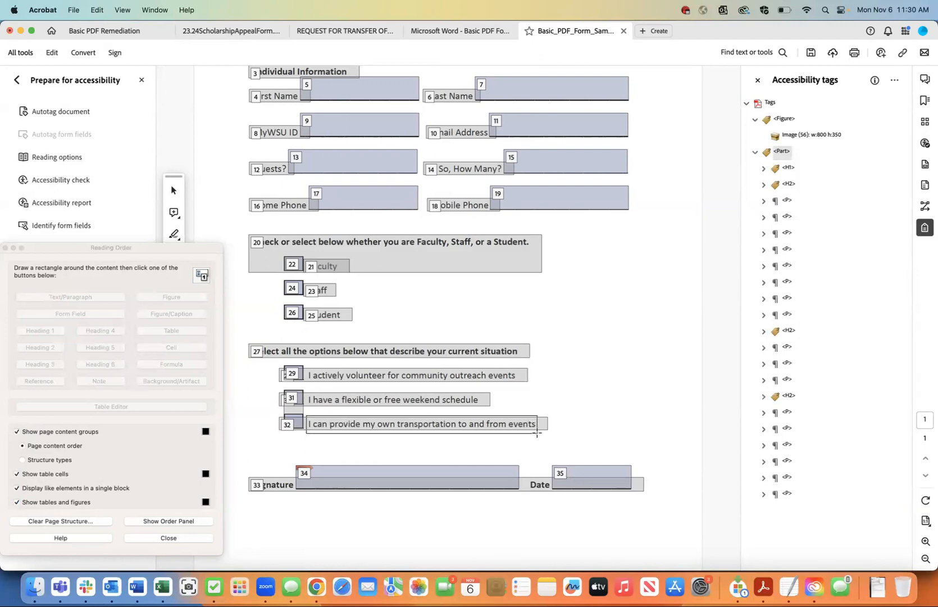
drag(537, 433, 537, 432)
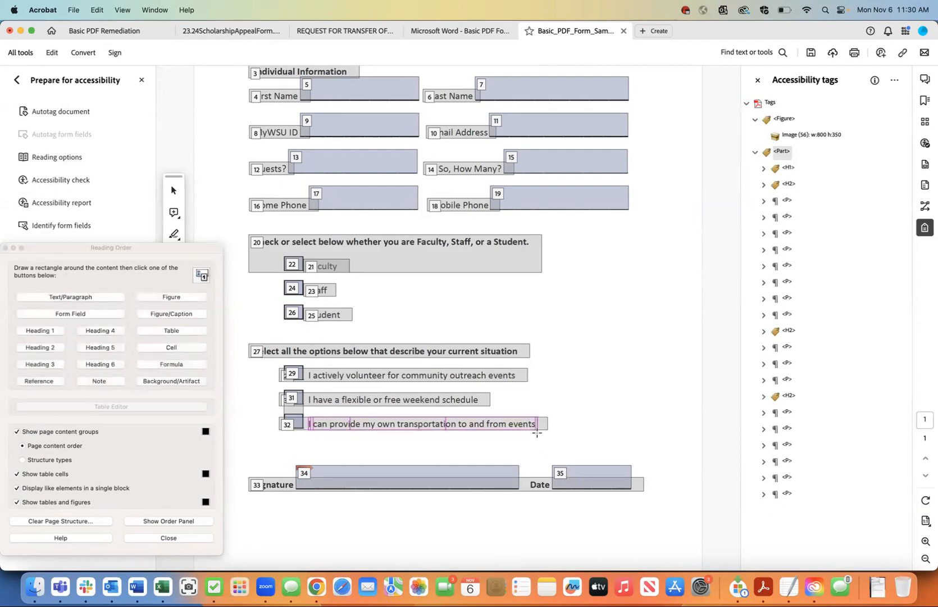
click(72, 296)
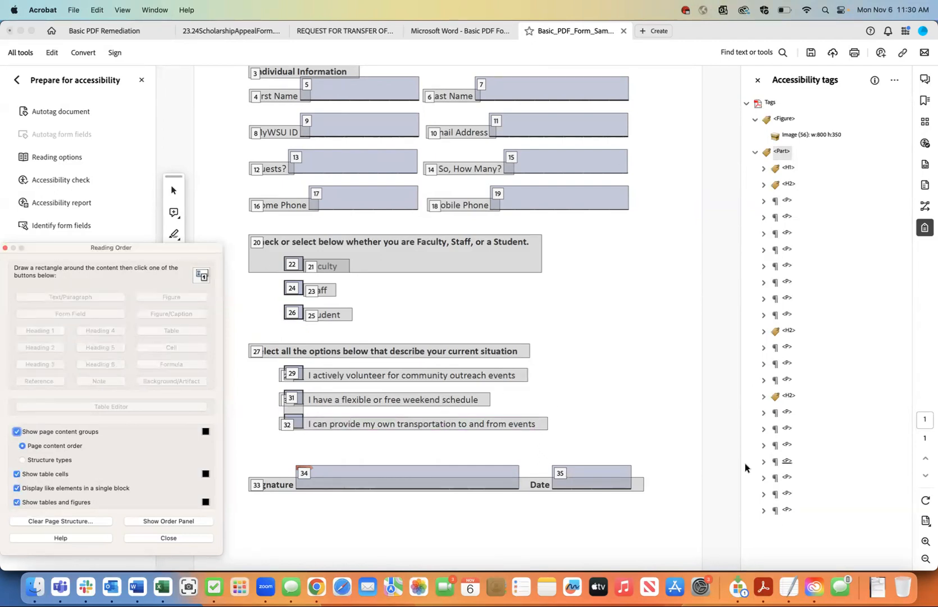
Step: Expand the first four paragraph tags below the "Select all the options" H2 to show their contents
click(789, 397)
click(764, 412)
click(763, 445)
click(763, 478)
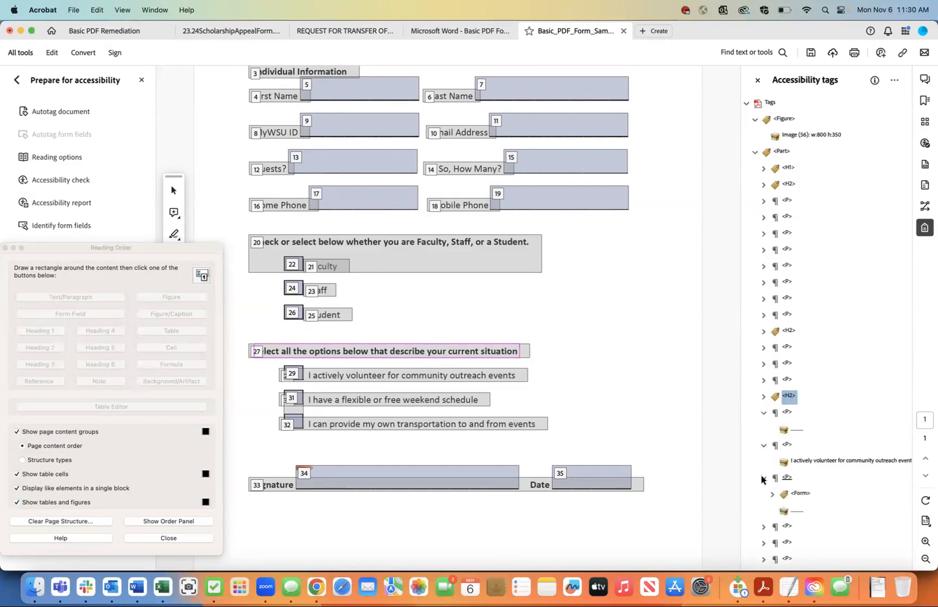
click(763, 526)
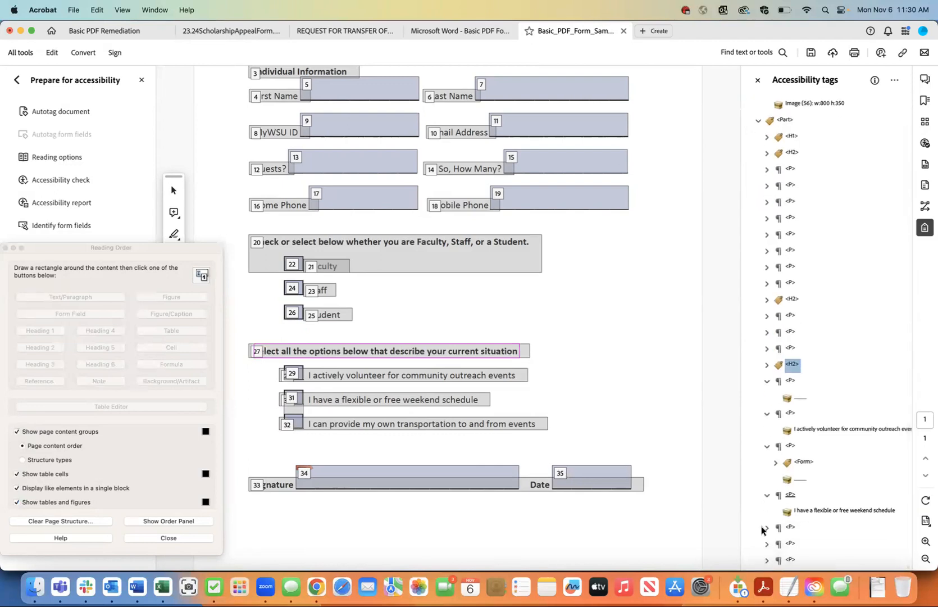
scroll(763, 529, right, 1)
scroll(763, 529, left, 1)
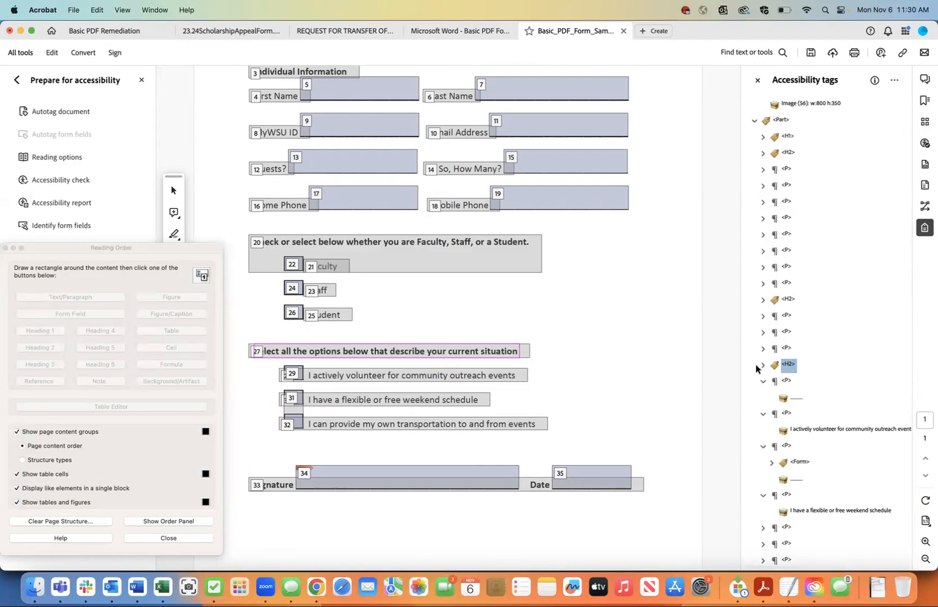
Step: Change the blank-line content directly below the "Select all the options" H2 to a Page artifact and delete its emptied paragraph tag
click(787, 382)
click(796, 399)
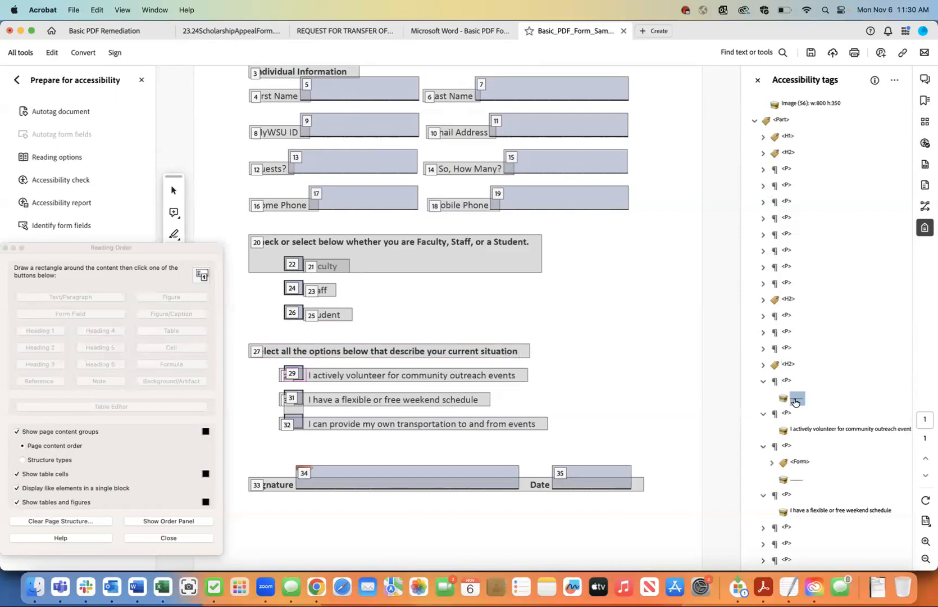
right_click(795, 401)
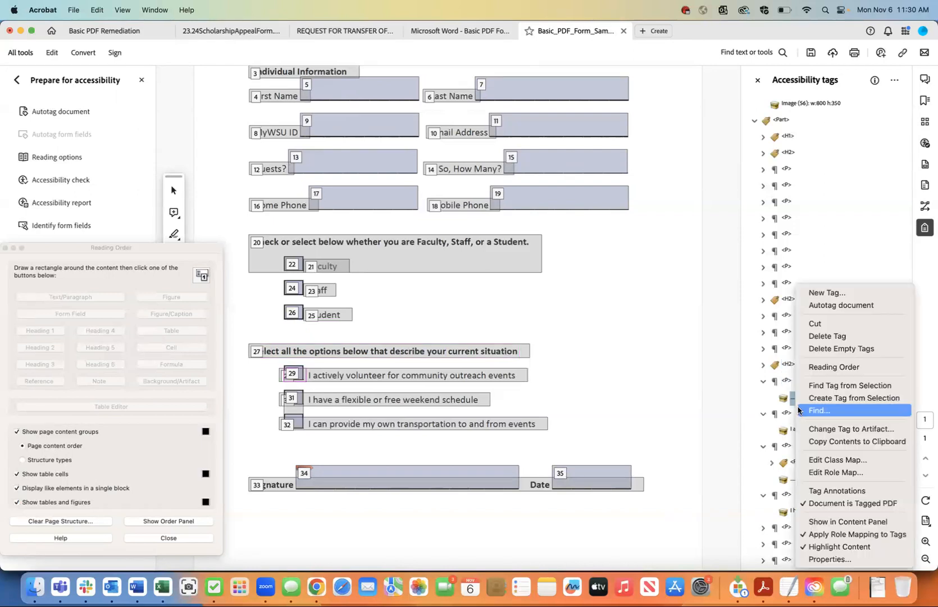
click(807, 429)
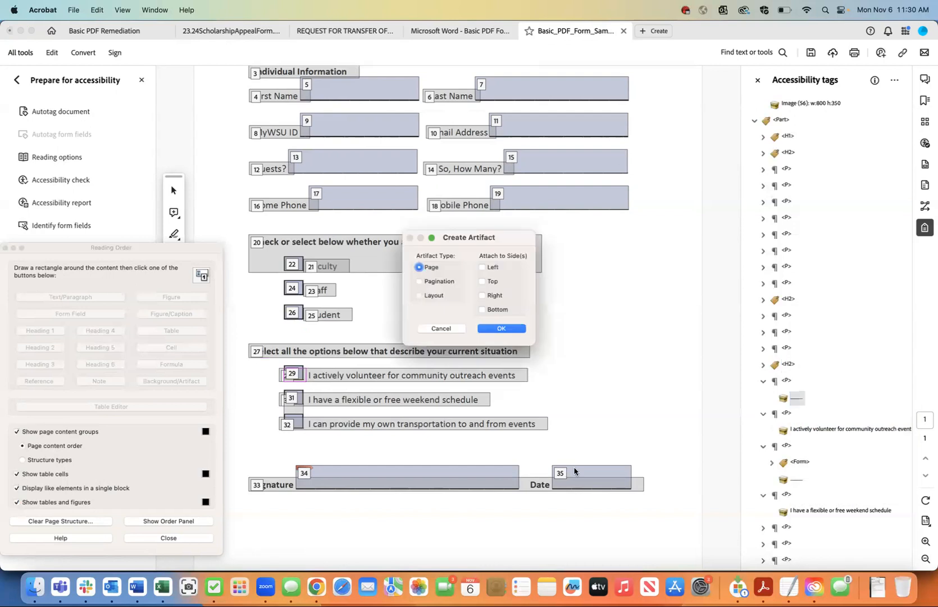
click(503, 329)
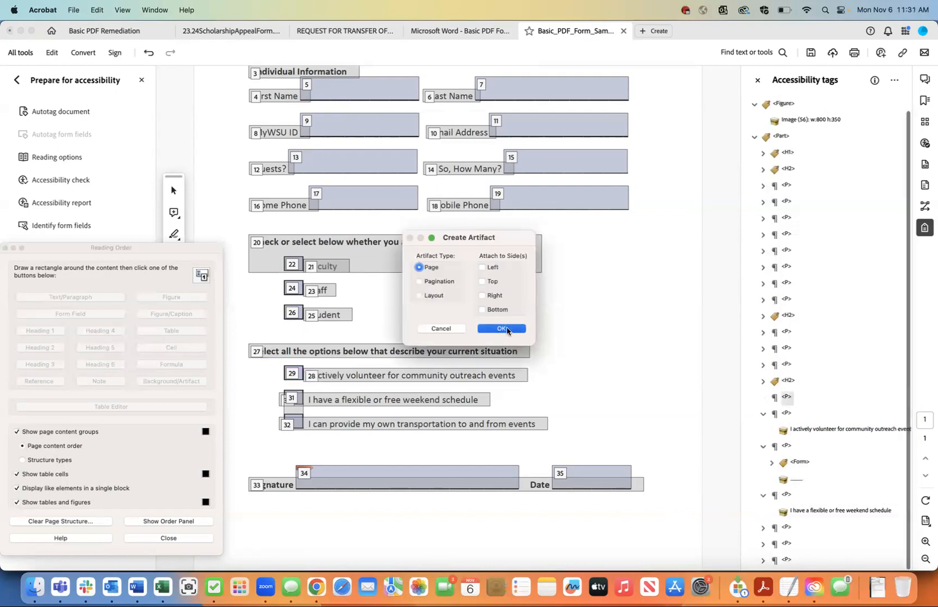
right_click(786, 398)
click(821, 404)
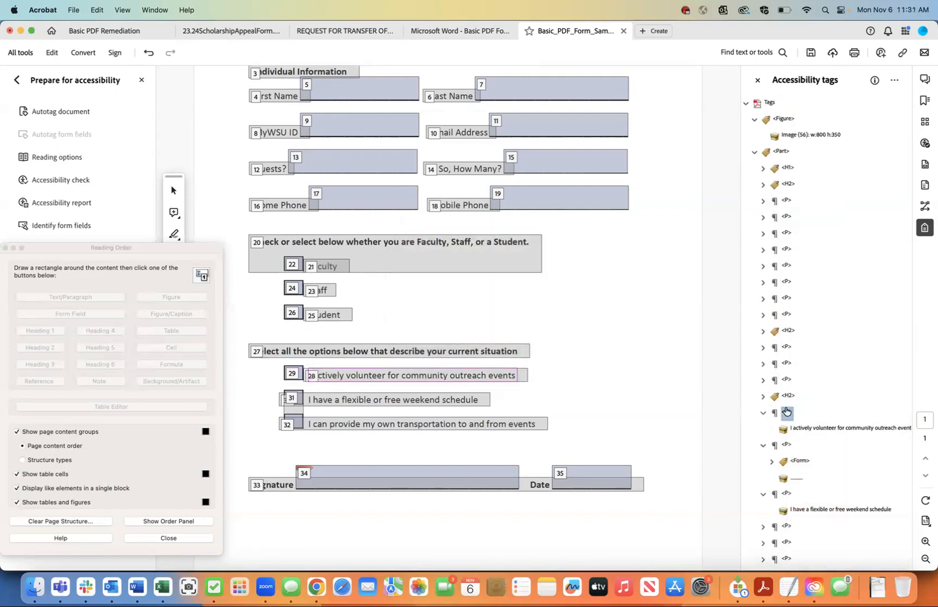
Step: Move the Form tag holding "Actively Volunteer - OBJR" directly after the "I actively volunteer for community outreach events" text in its paragraph
click(801, 428)
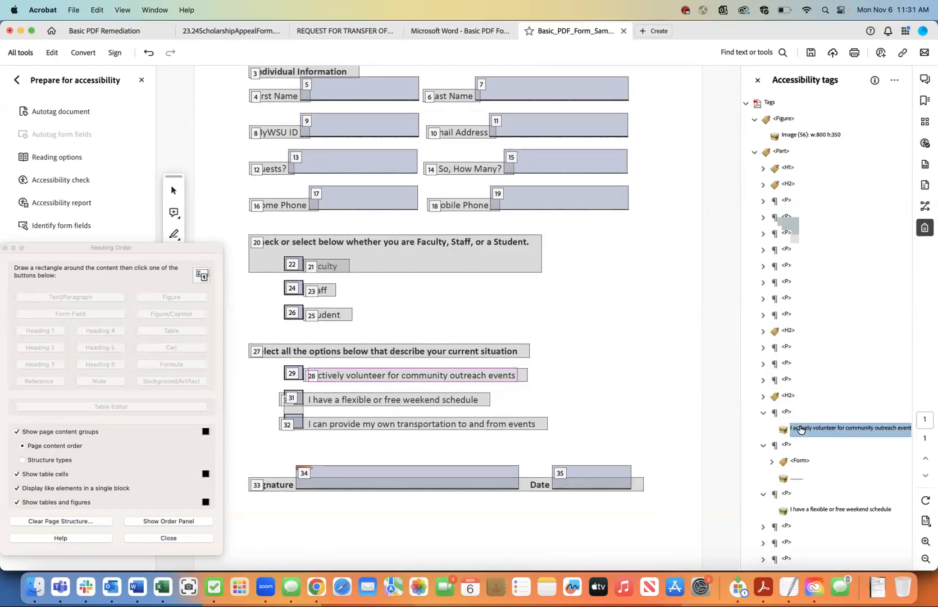
click(798, 460)
click(771, 461)
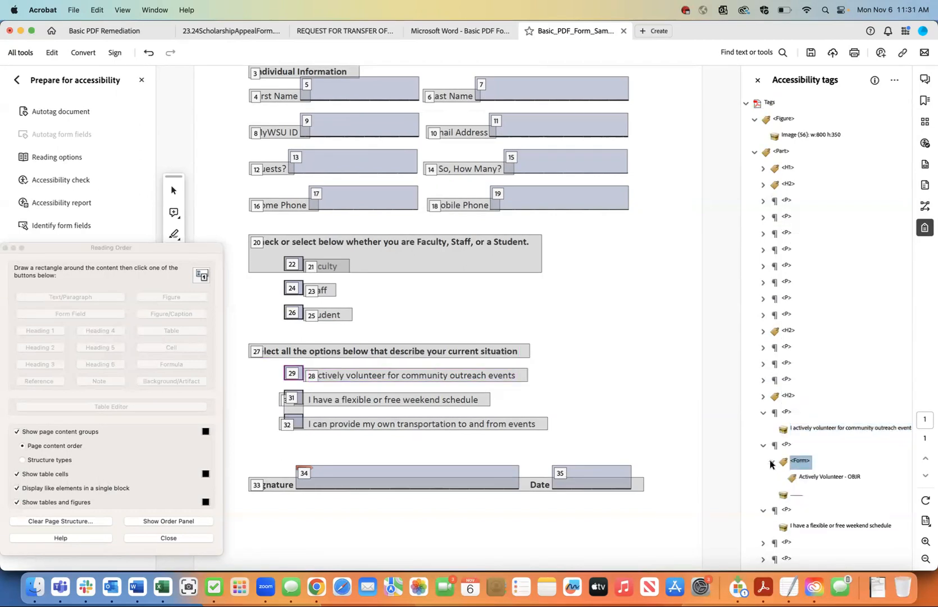
right_click(799, 464)
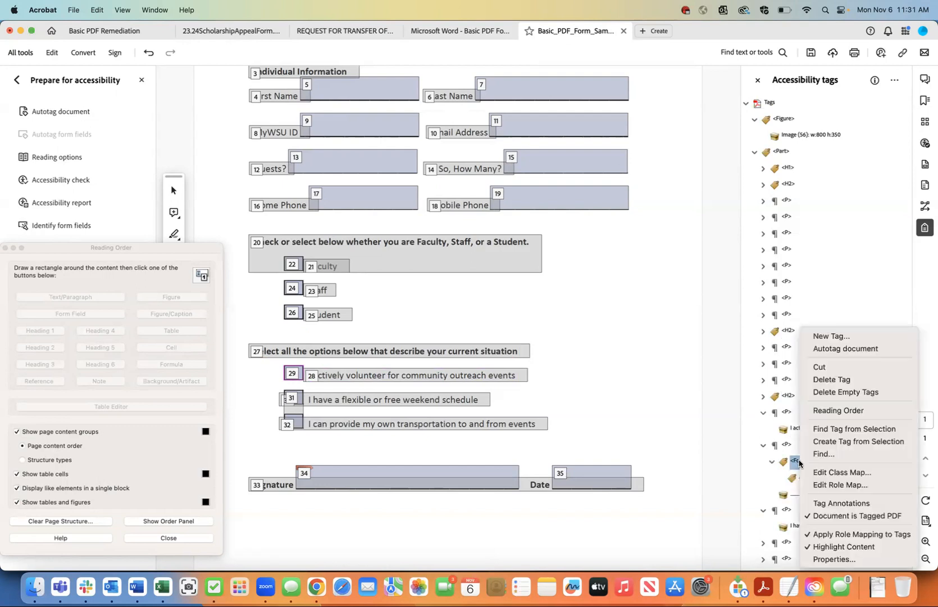
click(815, 367)
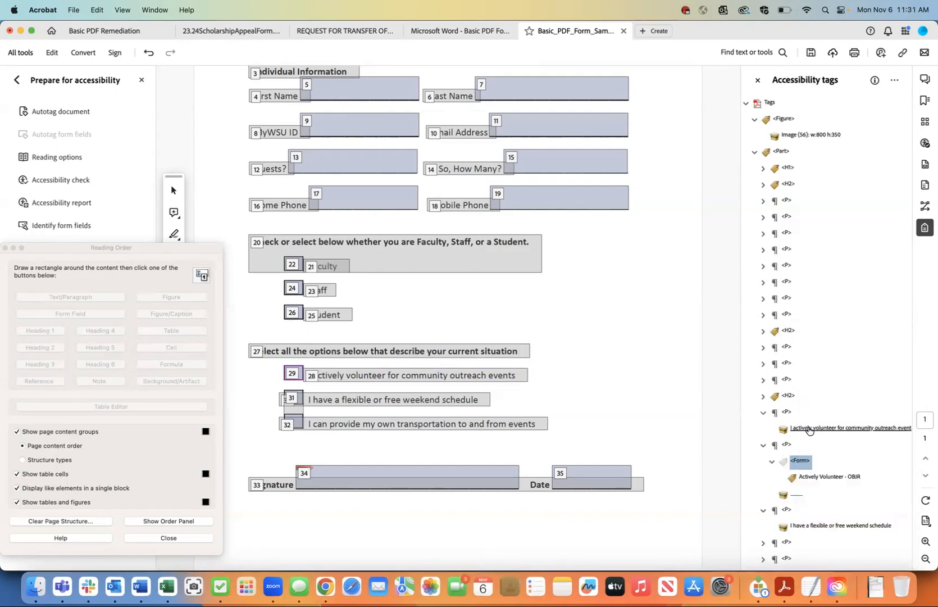
click(809, 429)
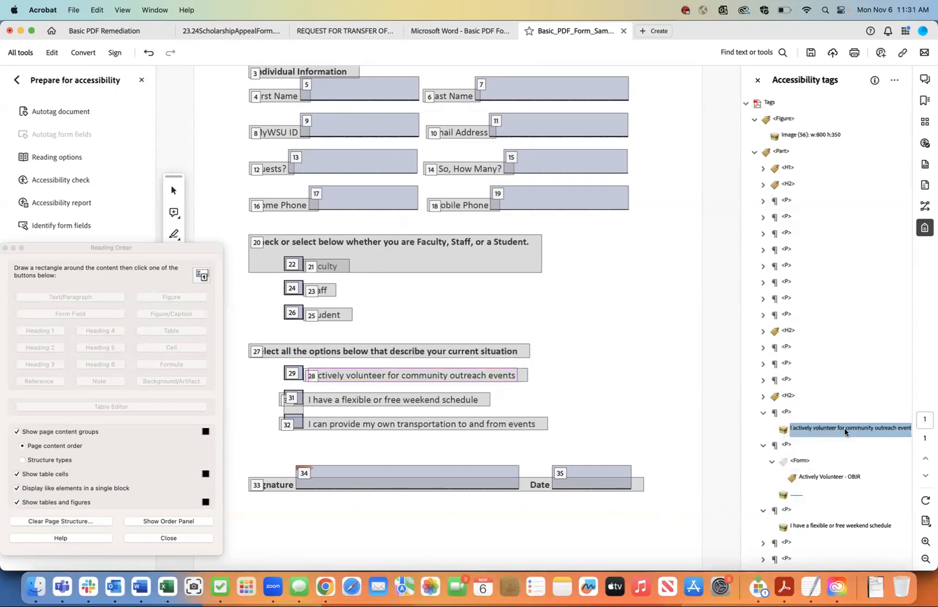
right_click(847, 432)
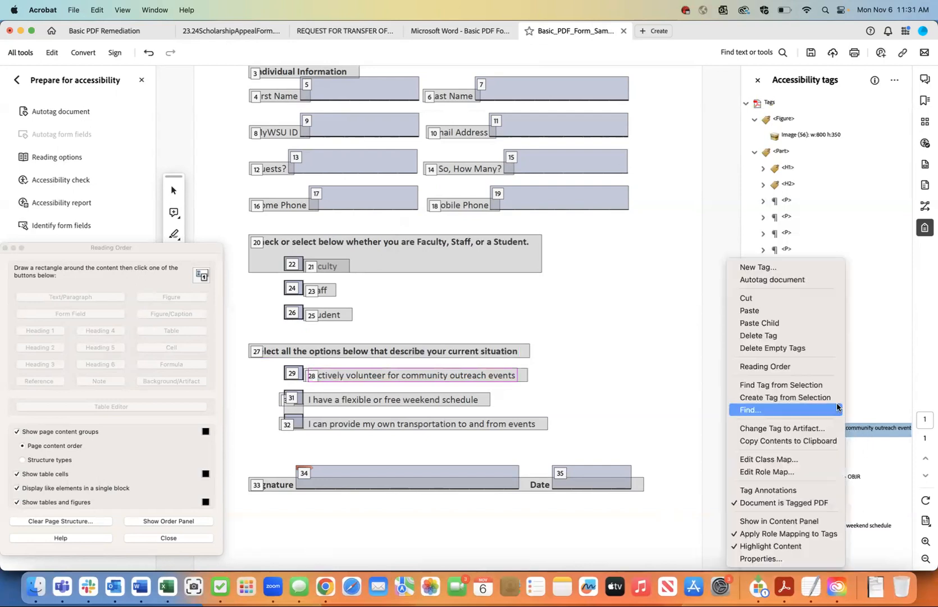
click(796, 316)
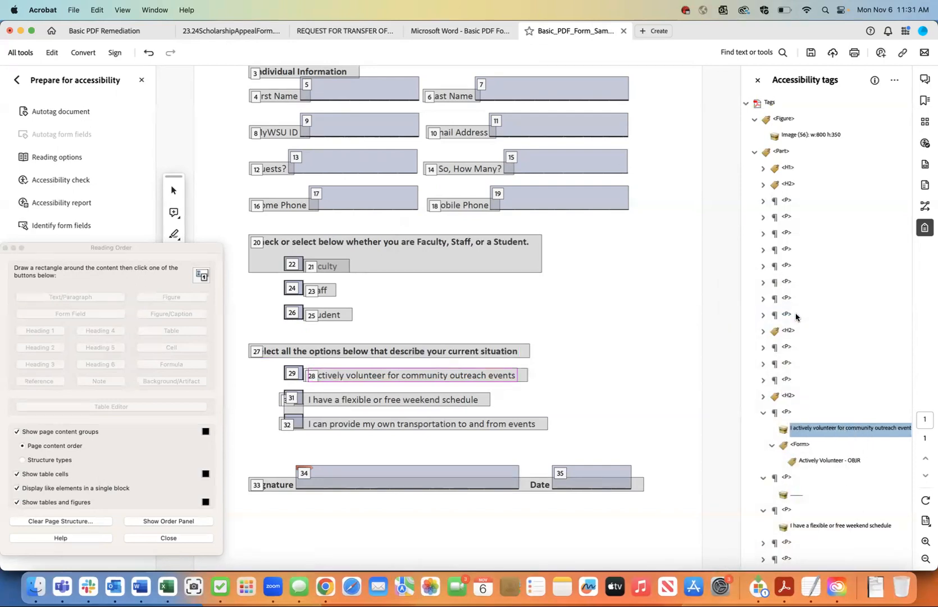
Step: Change the blank-line content above the "I have a flexible or free weekend schedule" paragraph to a Page artifact and delete its emptied paragraph tag
click(796, 495)
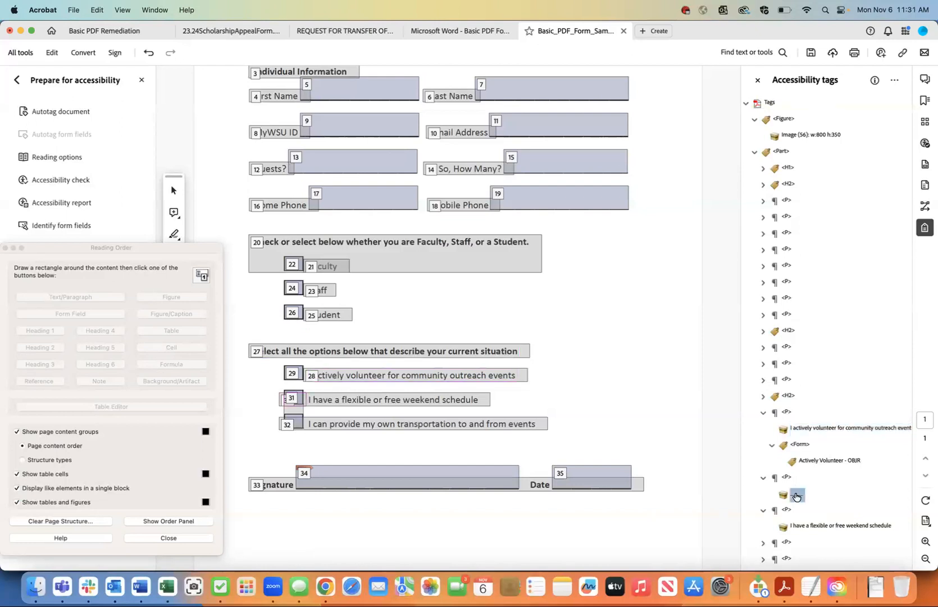
right_click(796, 496)
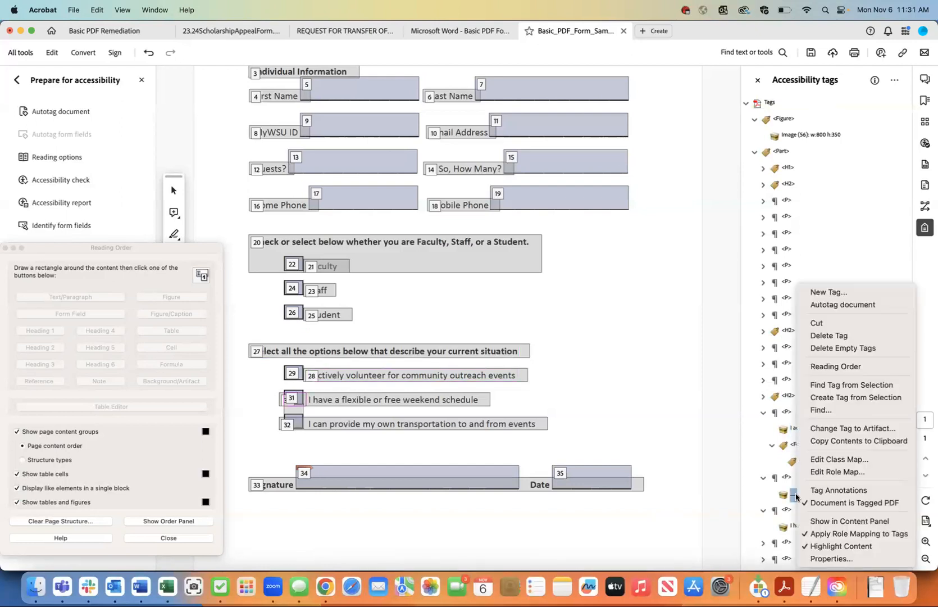
click(843, 428)
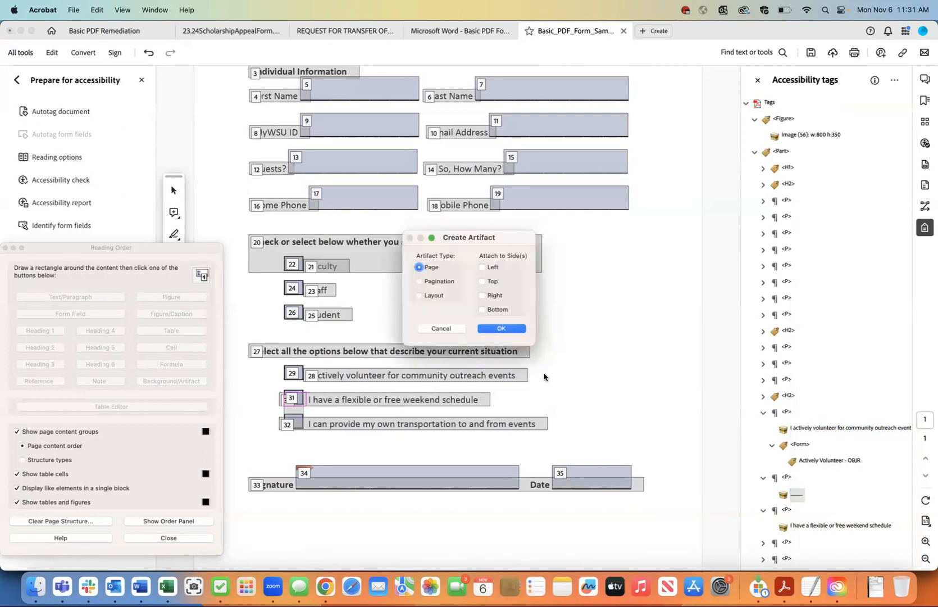
click(506, 329)
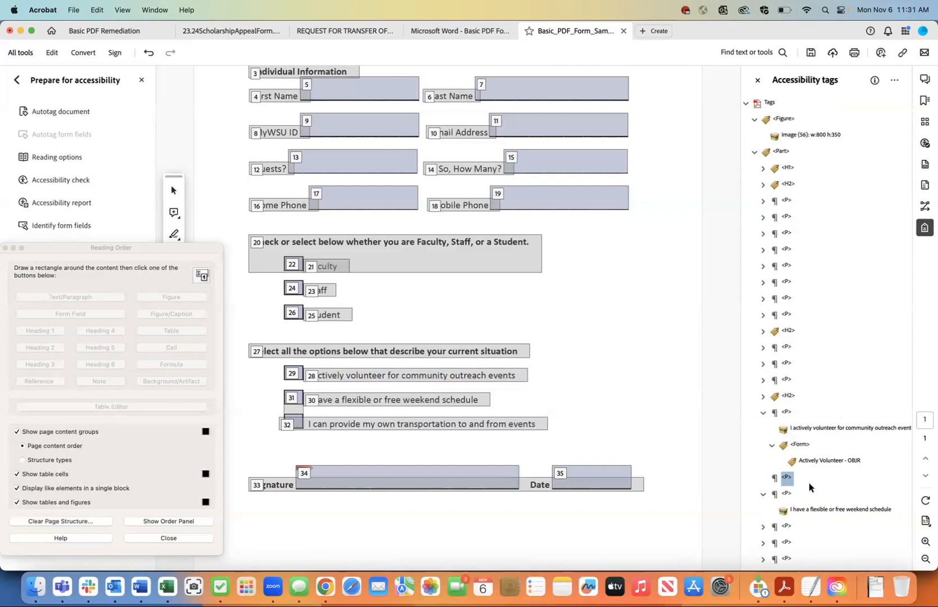
right_click(787, 479)
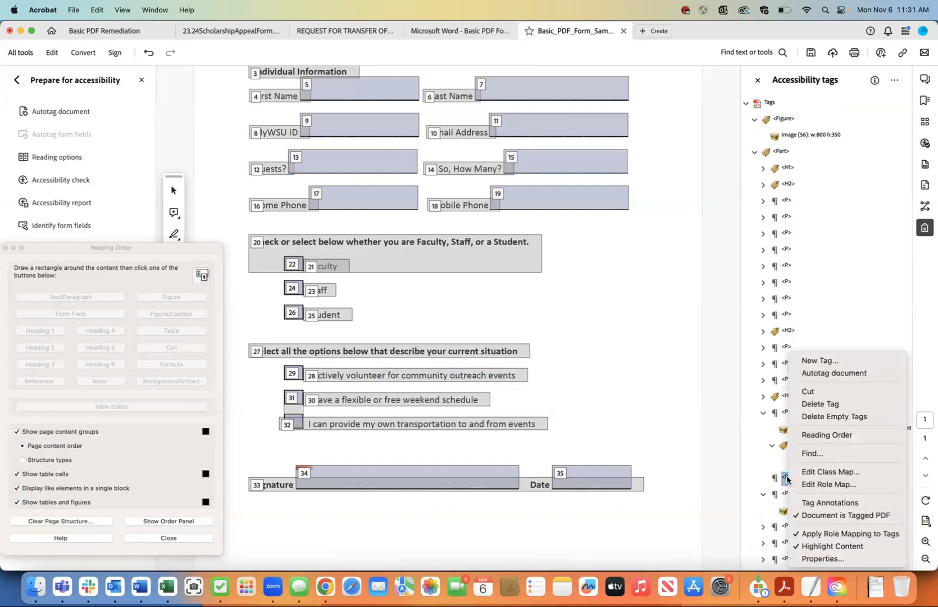
click(805, 404)
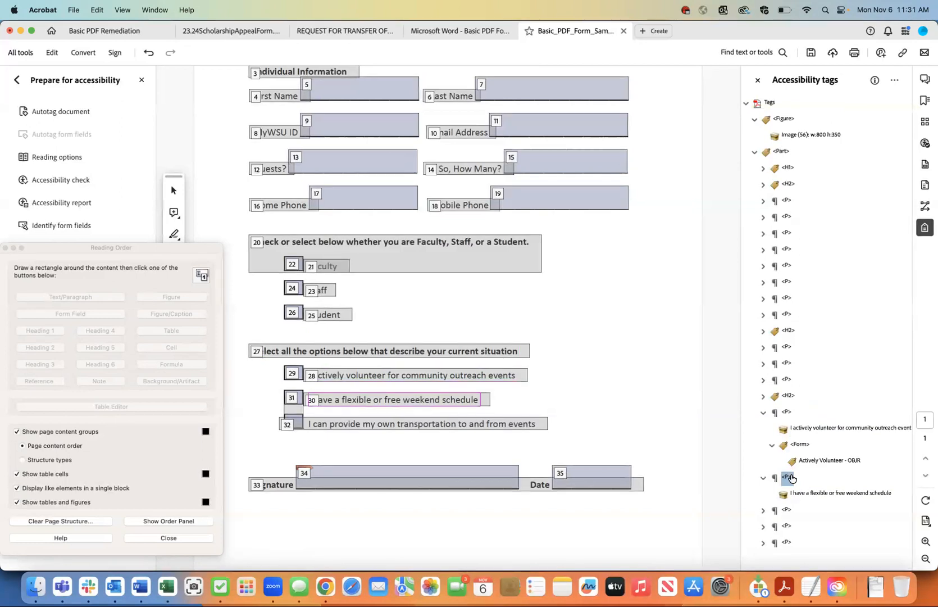
Step: Expand the paragraph and Form tag below "I have a flexible or free weekend schedule", and add a new Form tag after that text
click(764, 510)
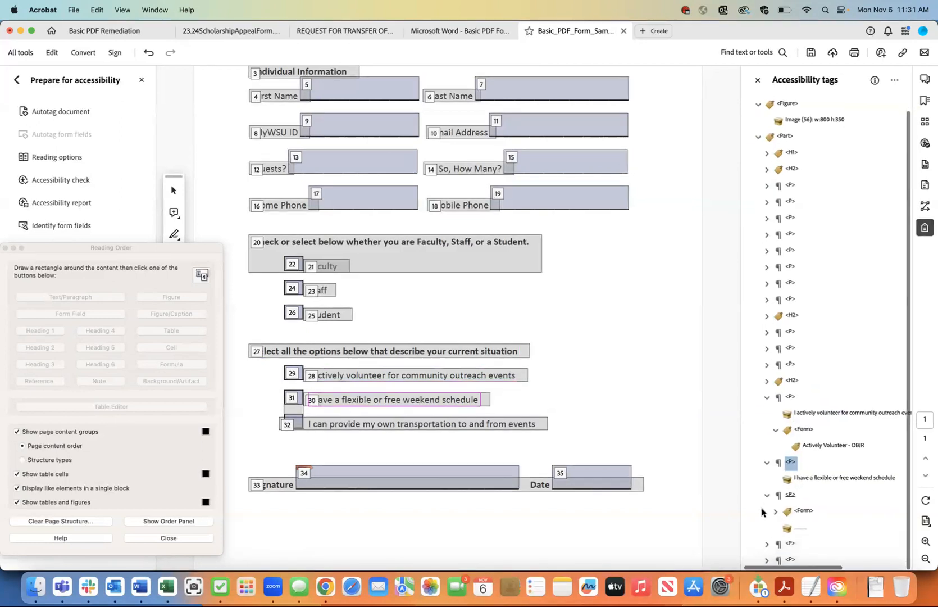
click(800, 512)
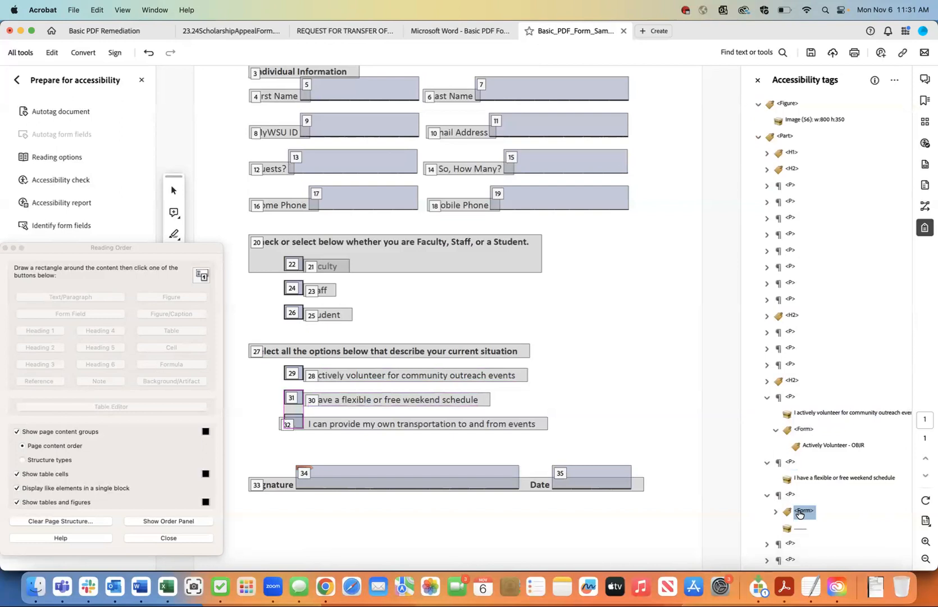
click(775, 511)
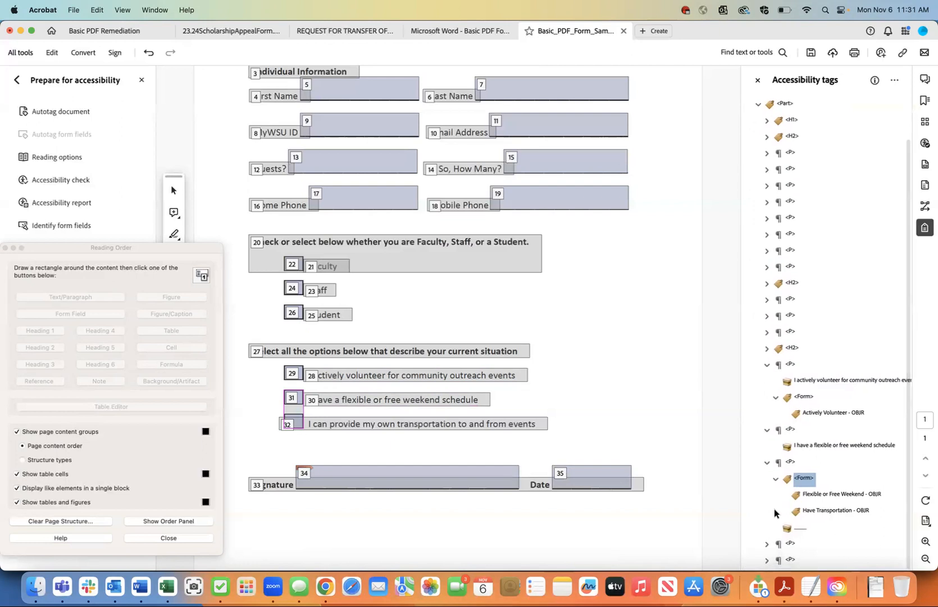
click(810, 446)
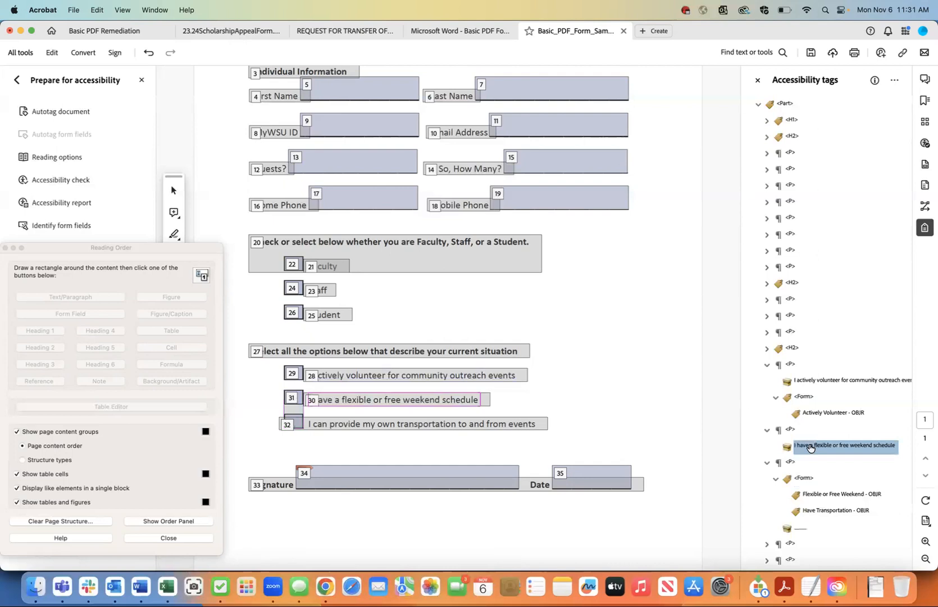
right_click(811, 447)
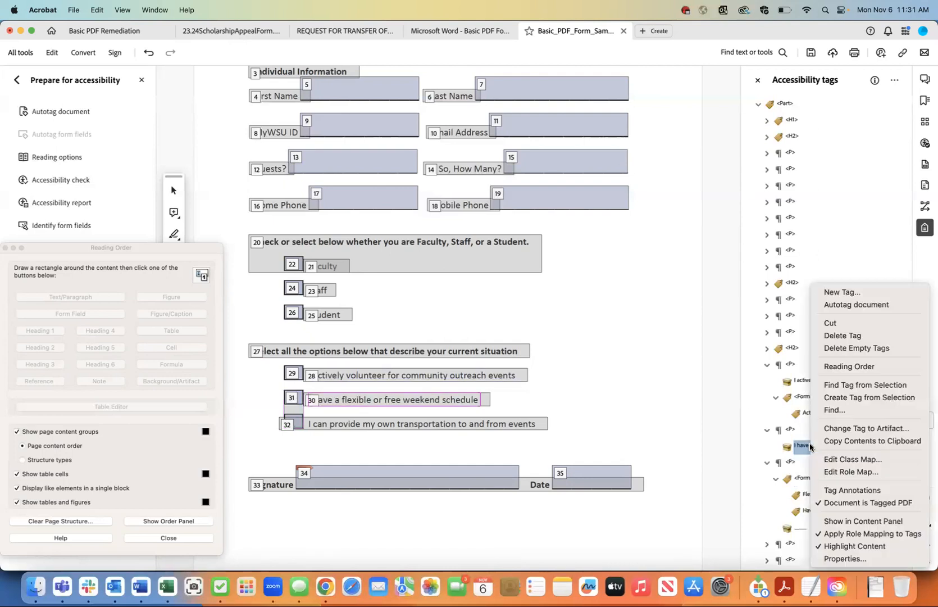
click(827, 292)
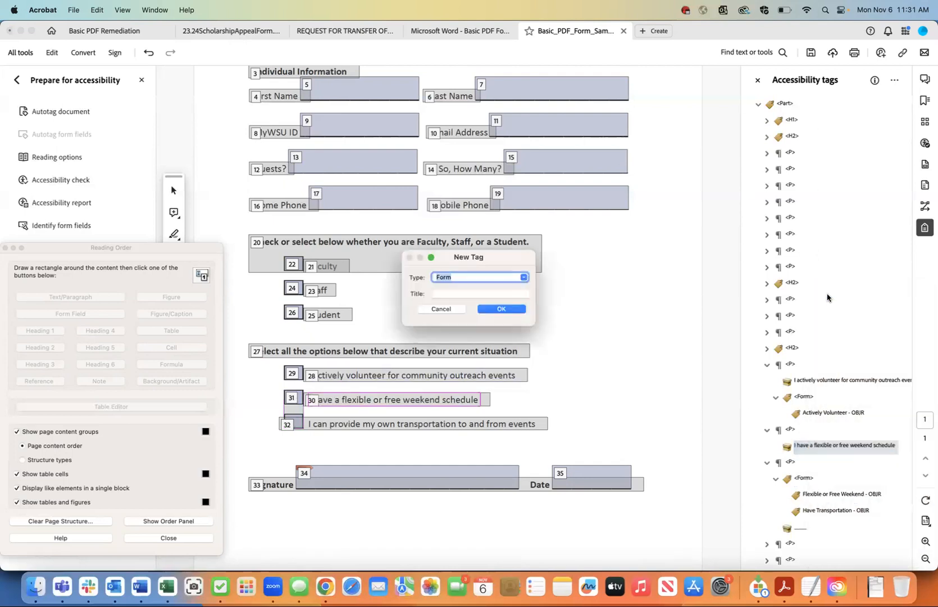
click(503, 309)
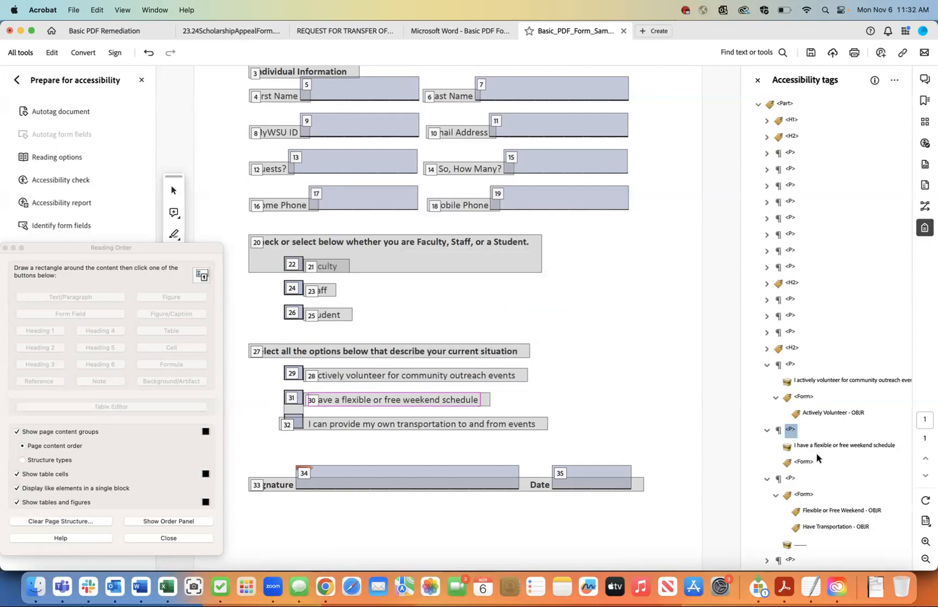
Step: Move the "Flexible or Free Weekend - OBJR" object into the empty Form tag as its child
click(818, 511)
right_click(818, 511)
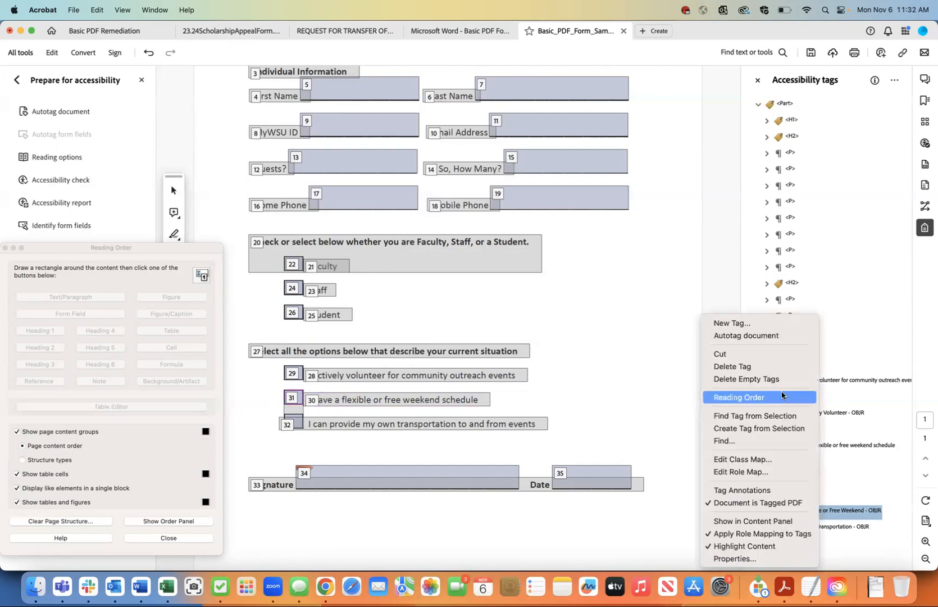
click(773, 354)
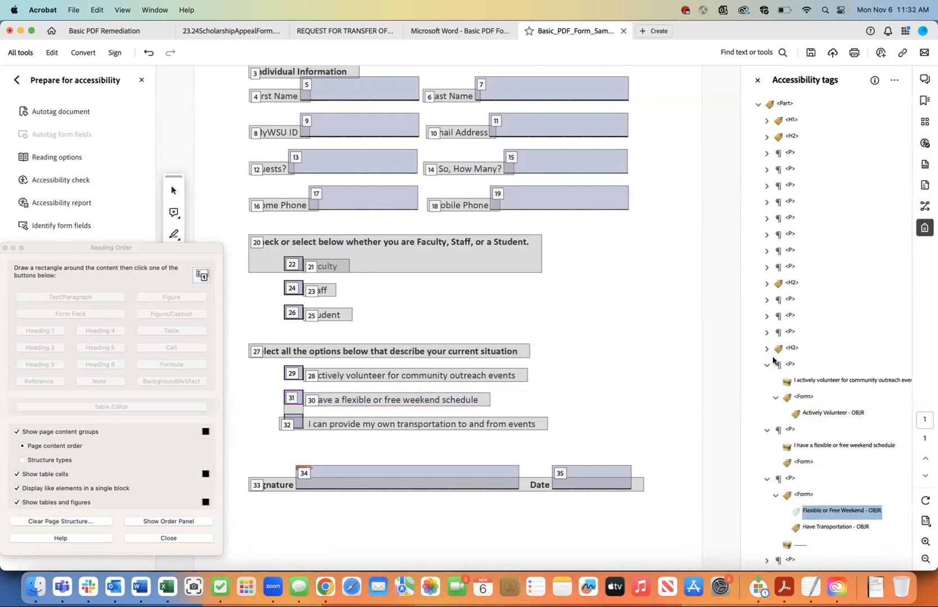
click(798, 461)
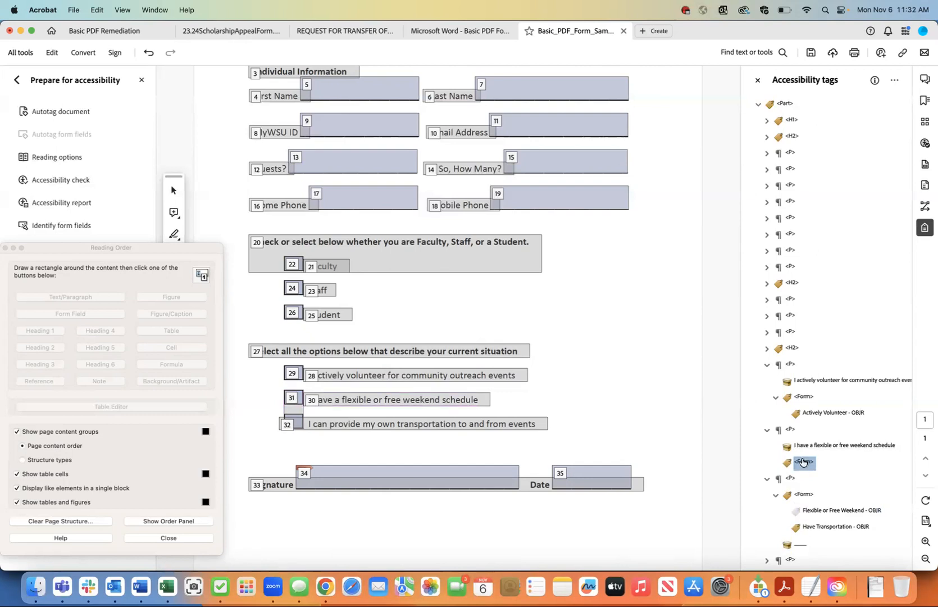
right_click(803, 462)
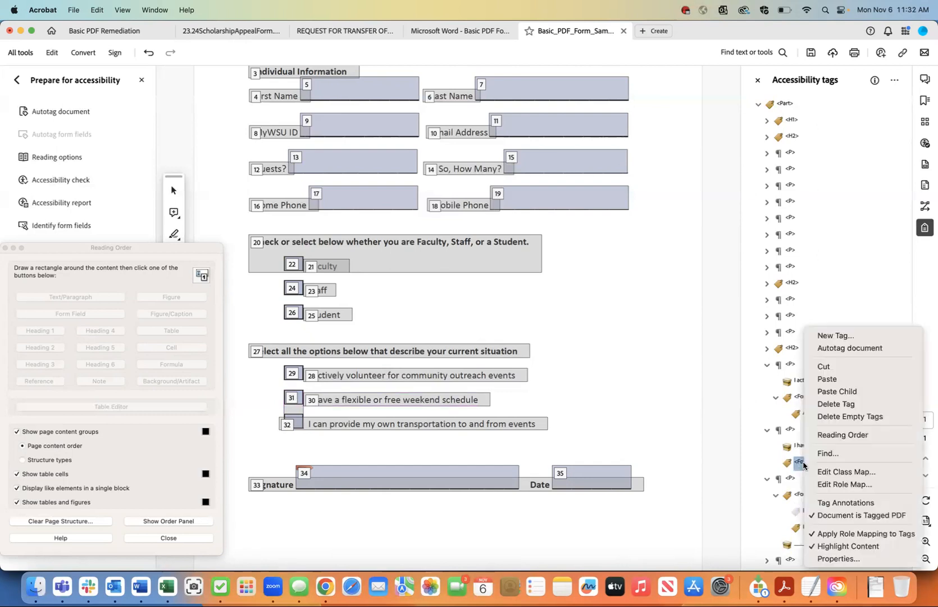
click(822, 392)
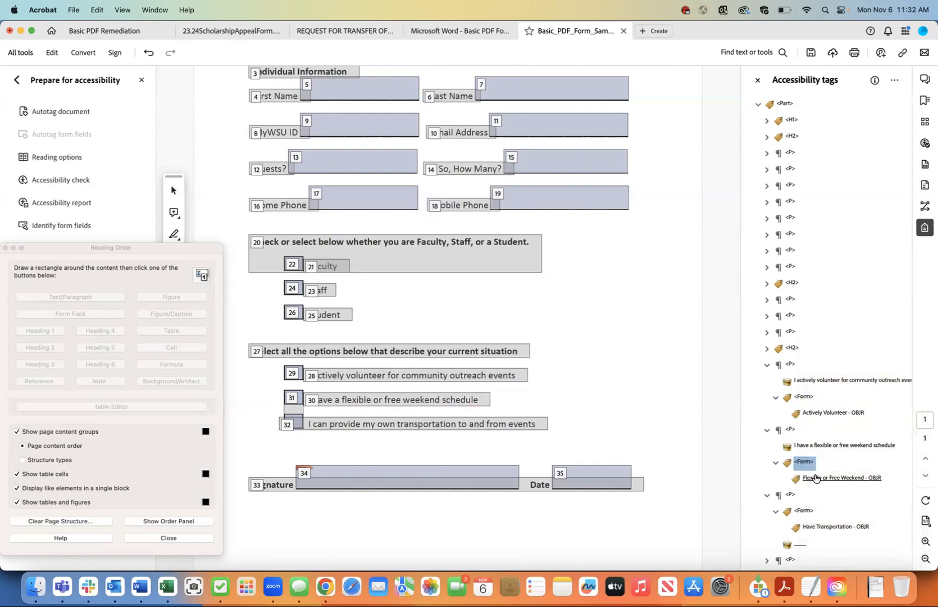
Step: Move the Form tag holding "Have Transportation - OBJR" directly after the "I can provide my own transportation to and from events" text in its paragraph
scroll(816, 479, down, 1)
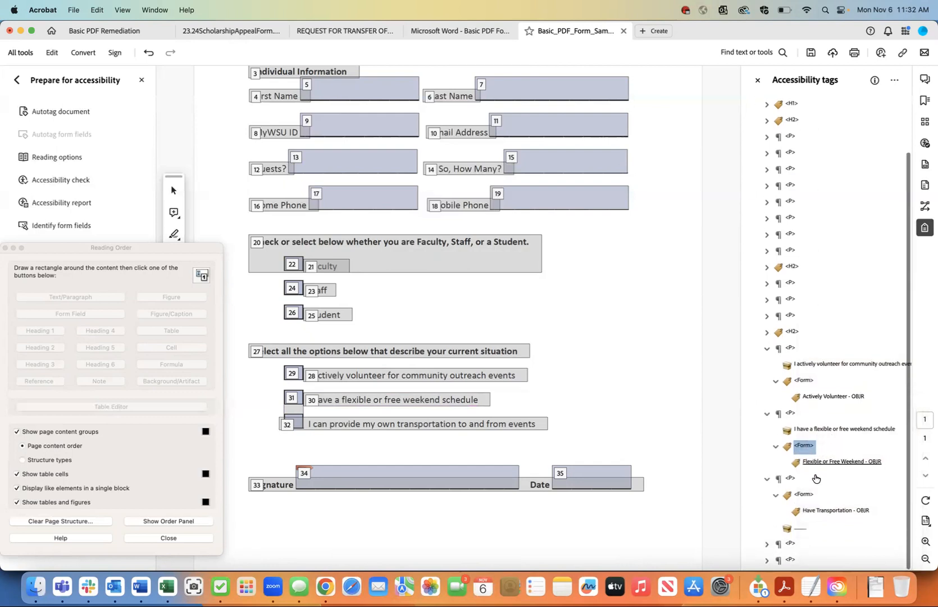
click(790, 416)
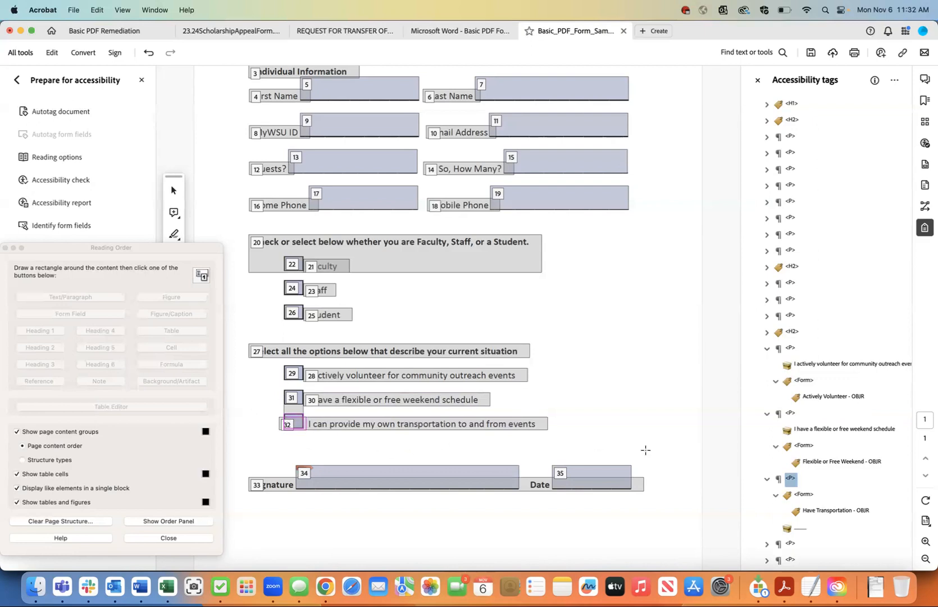
click(790, 543)
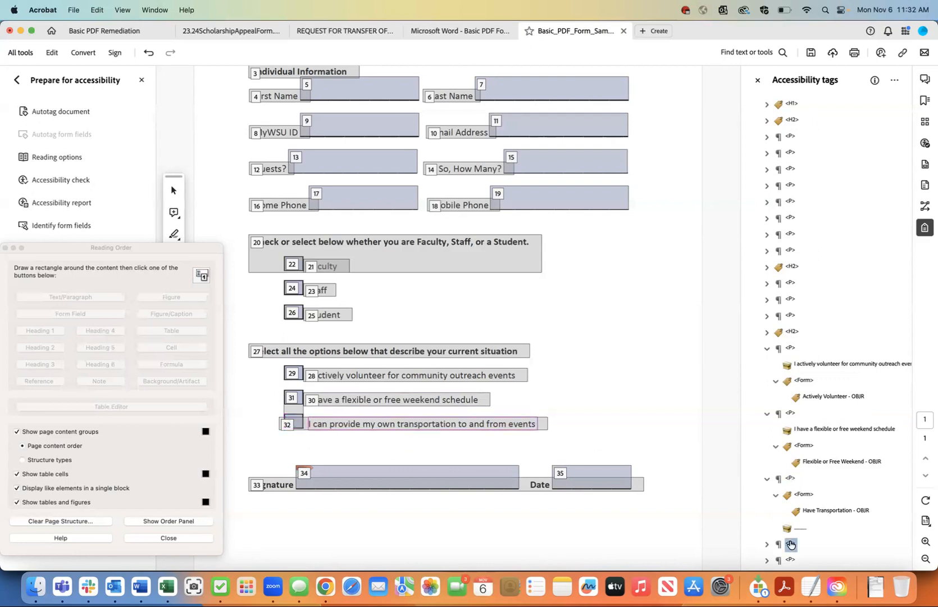
click(767, 543)
click(804, 545)
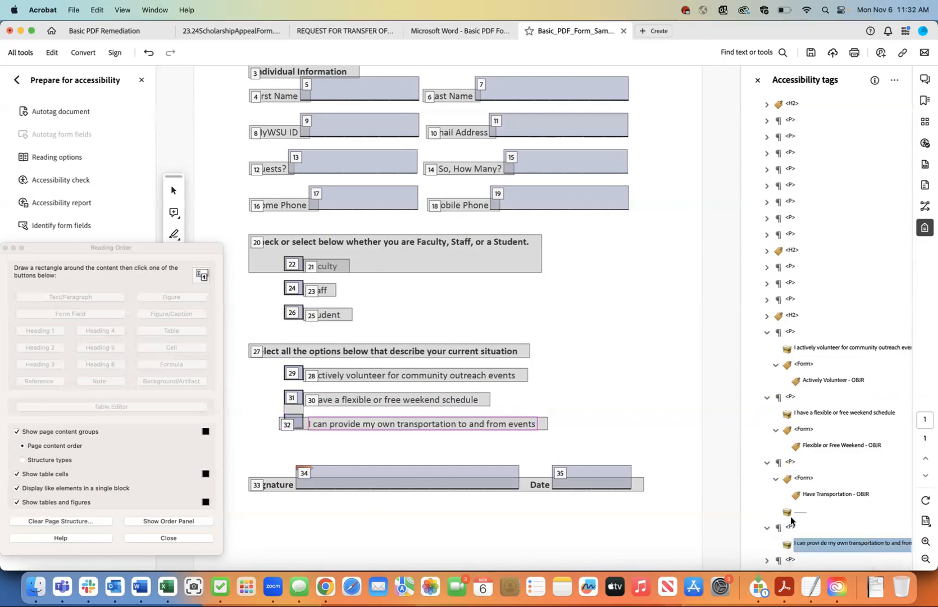
click(802, 479)
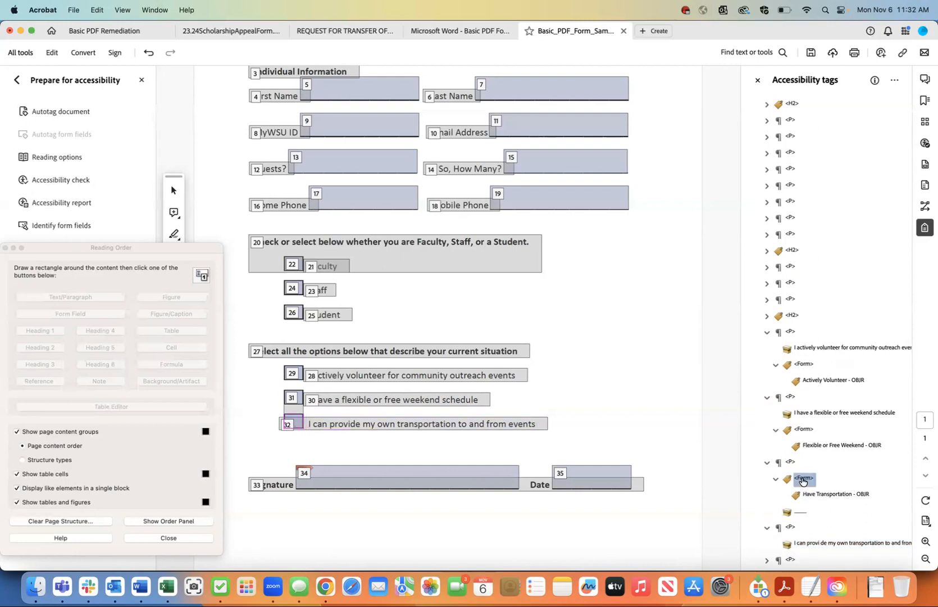
right_click(802, 481)
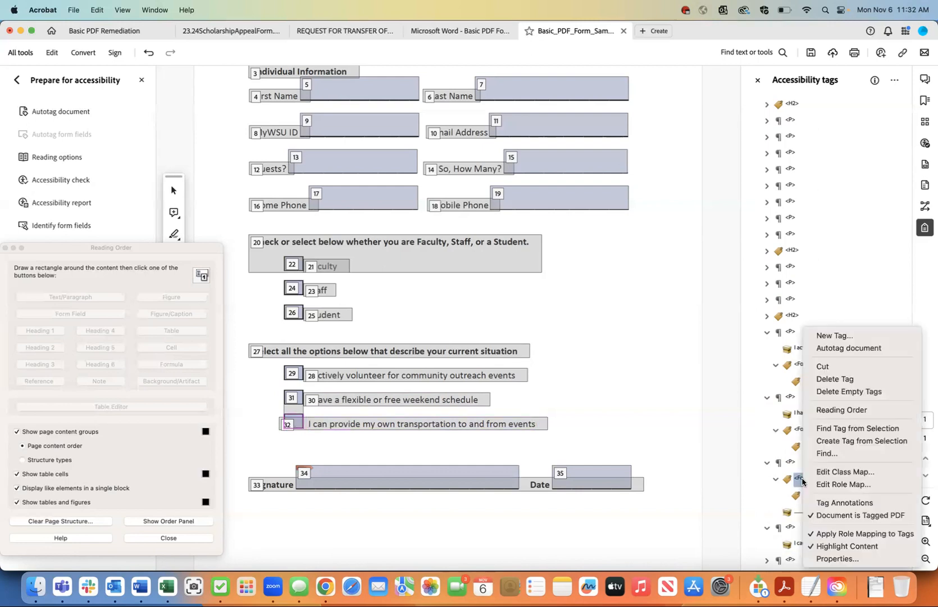
click(818, 370)
click(820, 544)
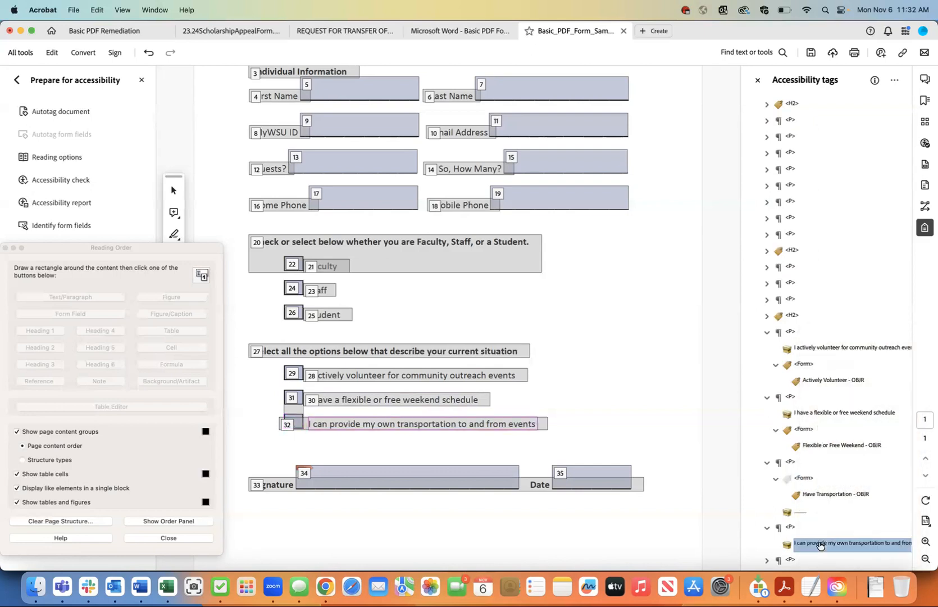
right_click(820, 544)
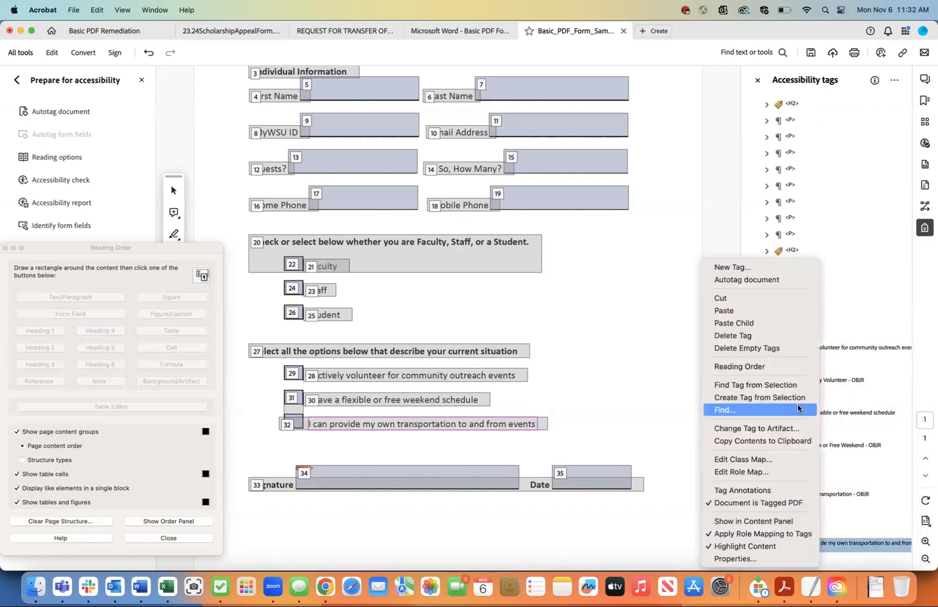
click(783, 312)
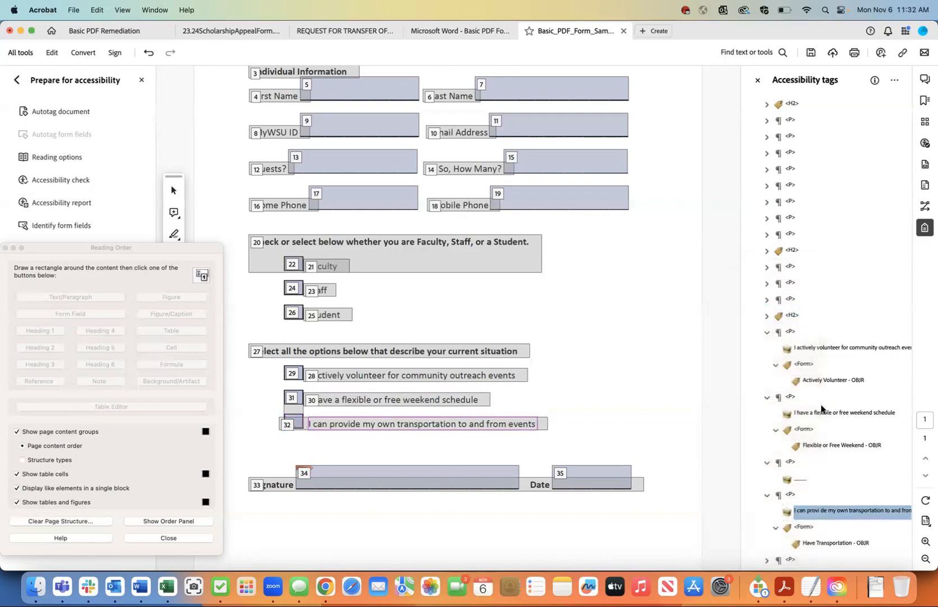
Step: Change the blank-line content above the "I can provide my own transportation" paragraph to a Page artifact and delete its emptied paragraph tag
click(803, 480)
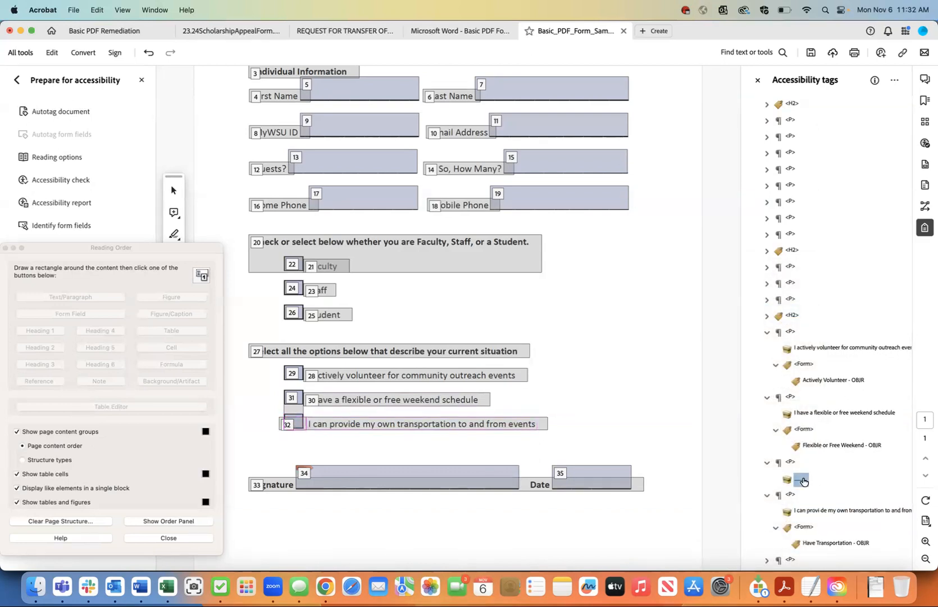
right_click(804, 481)
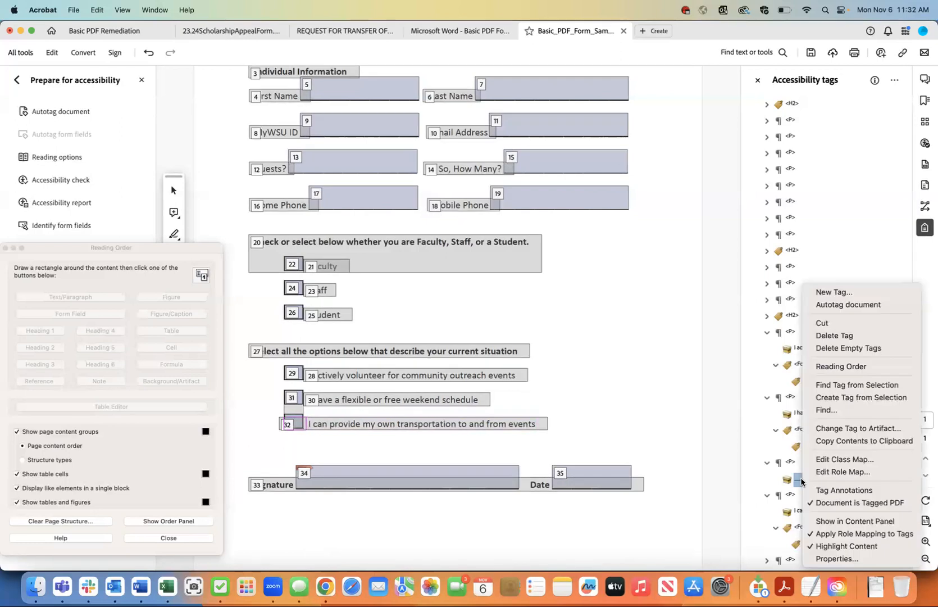
click(821, 428)
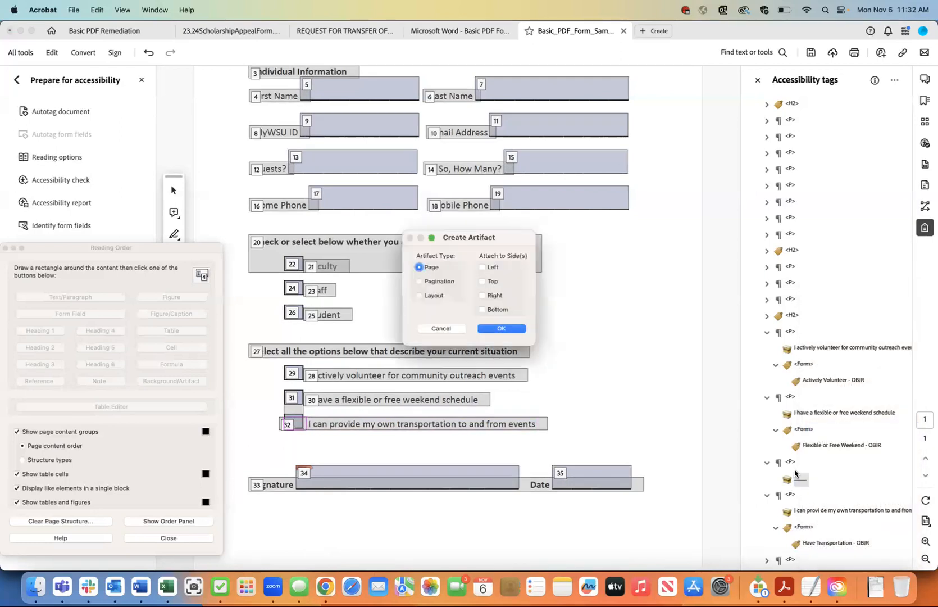
click(500, 328)
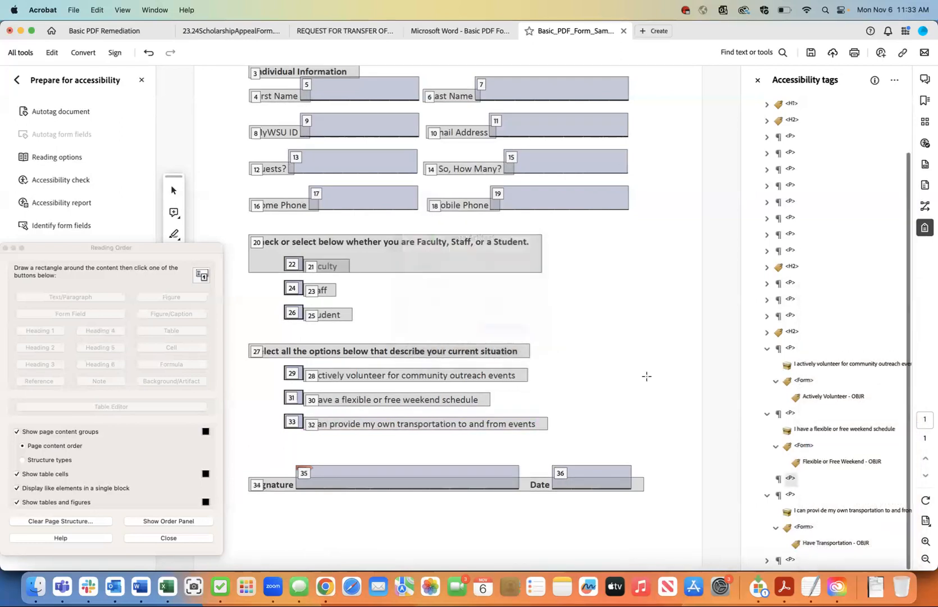
right_click(789, 481)
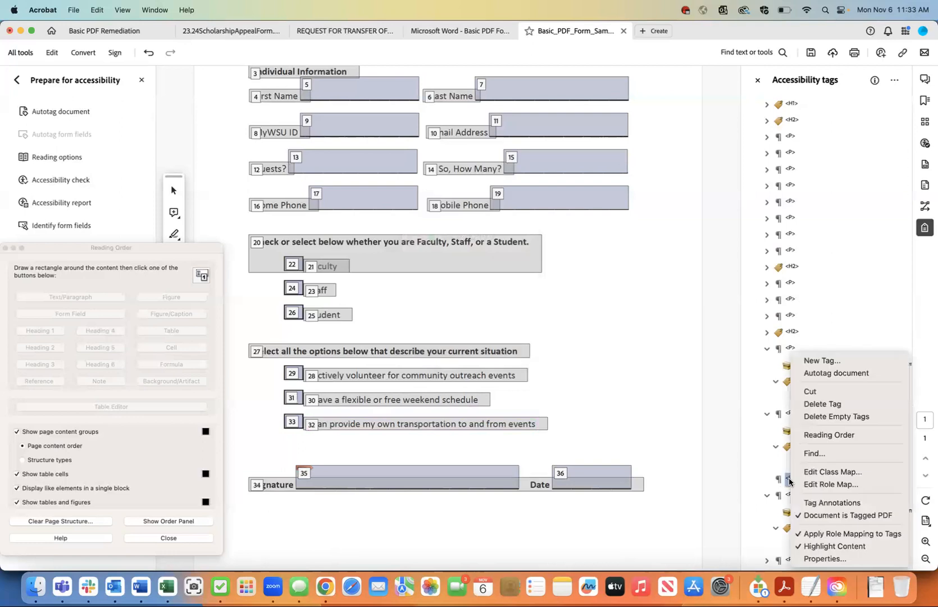
click(822, 403)
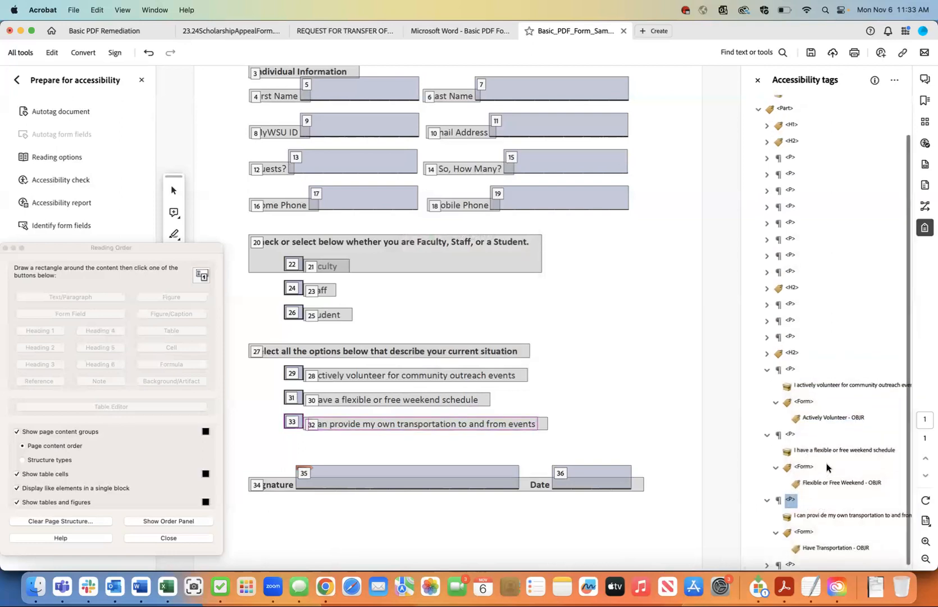
Step: Collapse the three situation-option paragraphs, checking each one's highlight on the page in order, and save the document
click(766, 369)
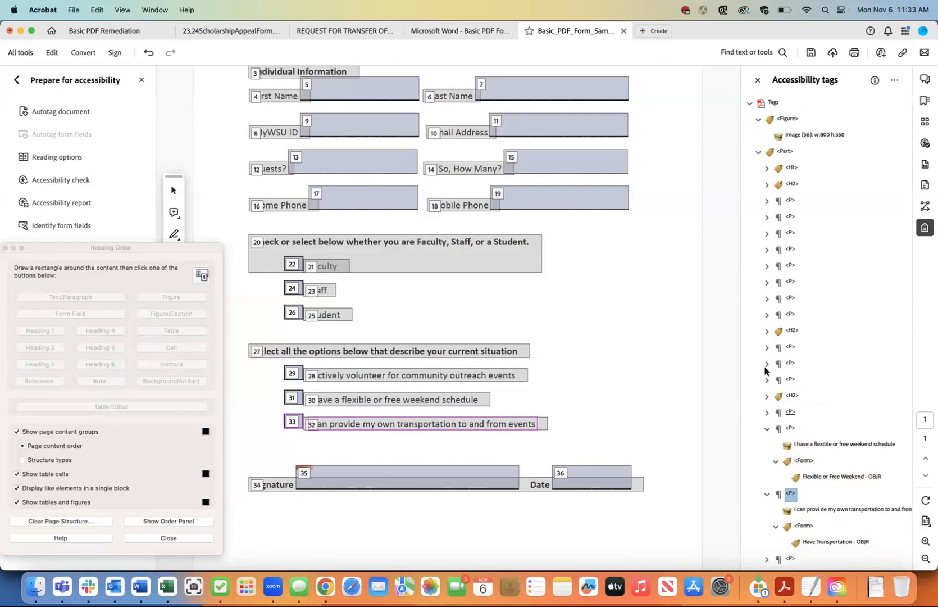
click(766, 432)
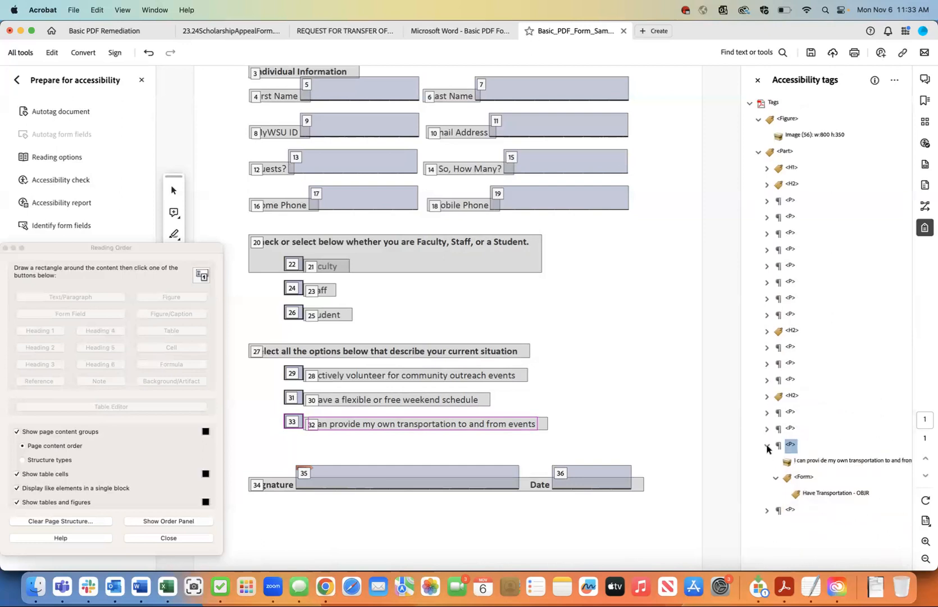
click(768, 446)
click(789, 413)
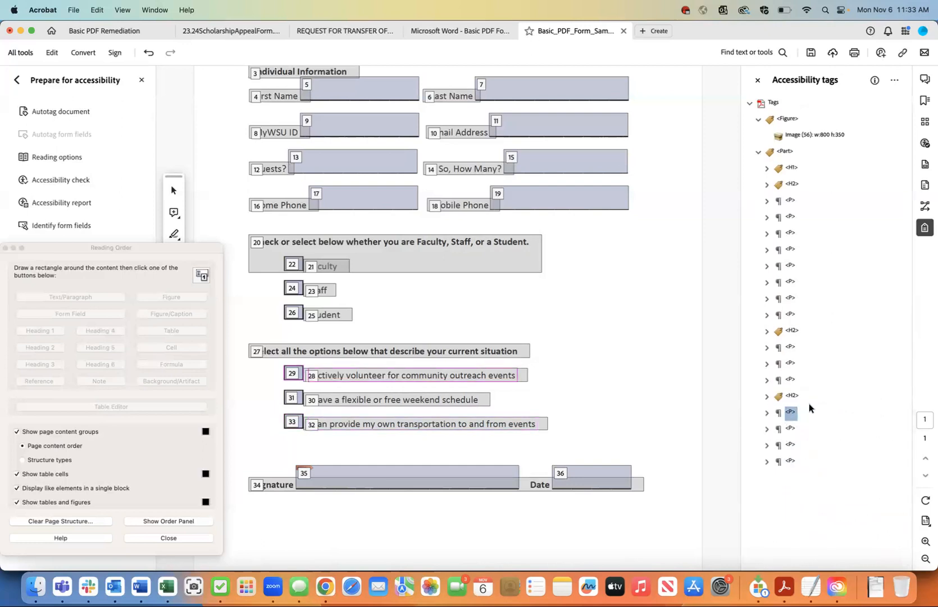
click(810, 401)
key(Down)
key(Down)
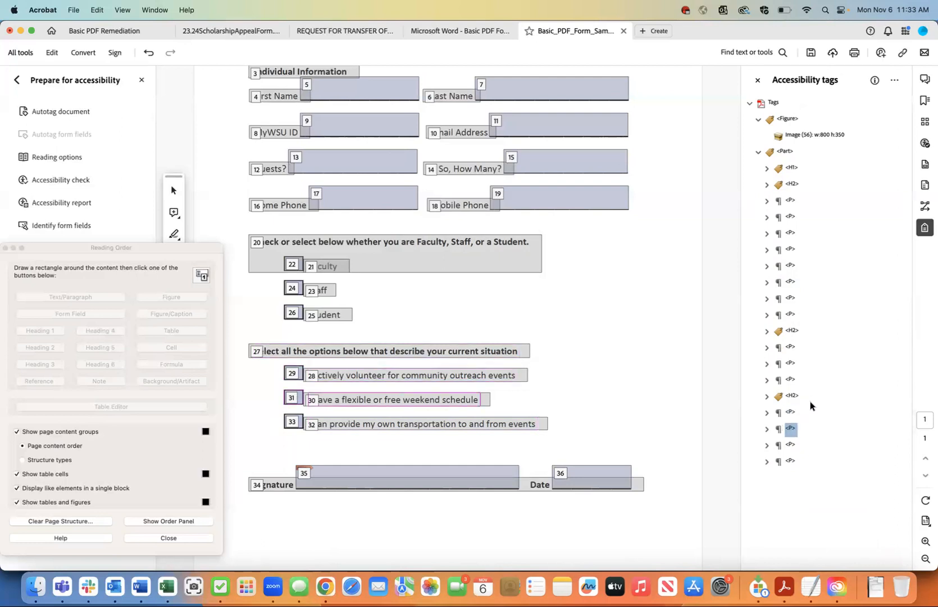
key(Down)
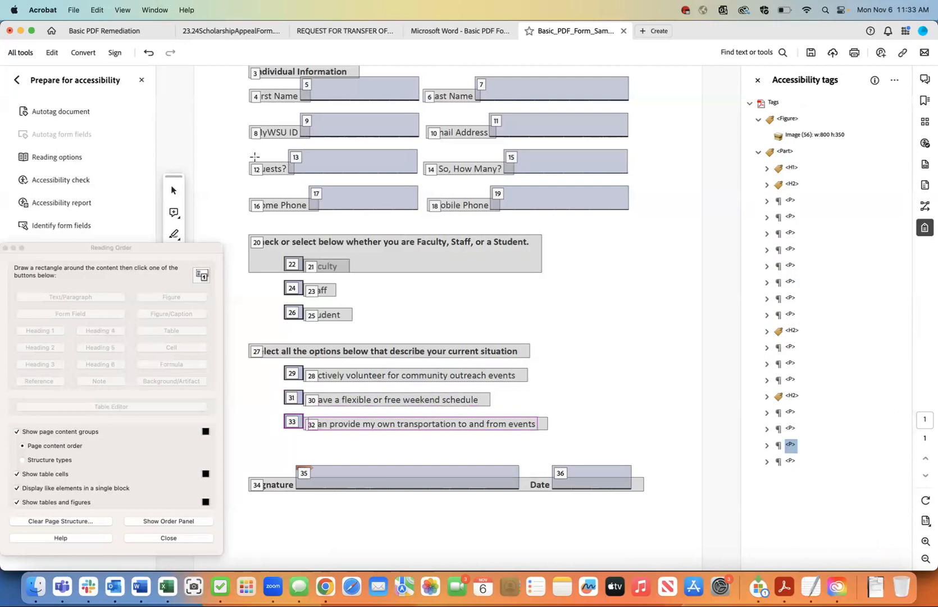
click(73, 9)
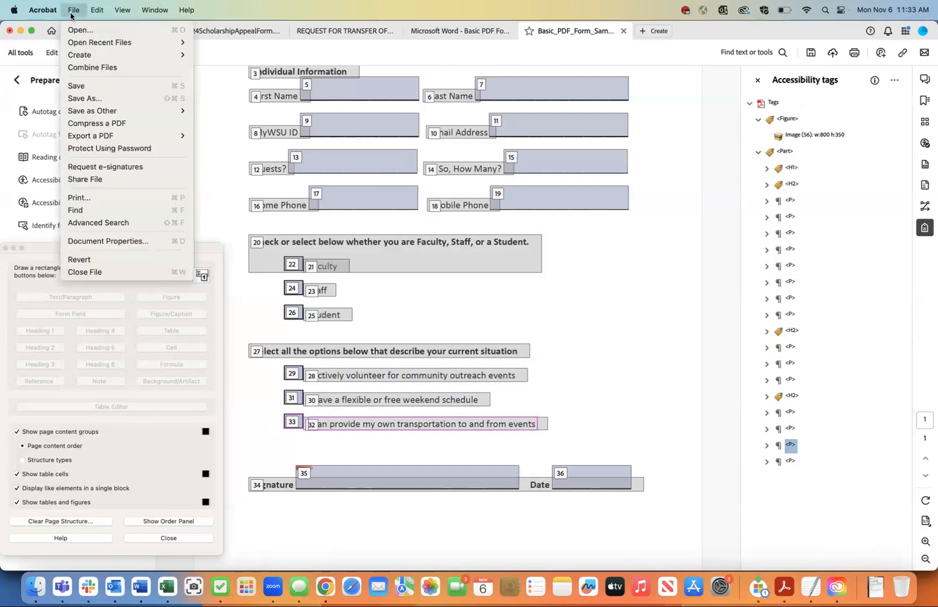
click(77, 86)
Step: Expand the signature-line paragraph tag and retag the "Signature" label on the page as its own Text/Paragraph
click(790, 462)
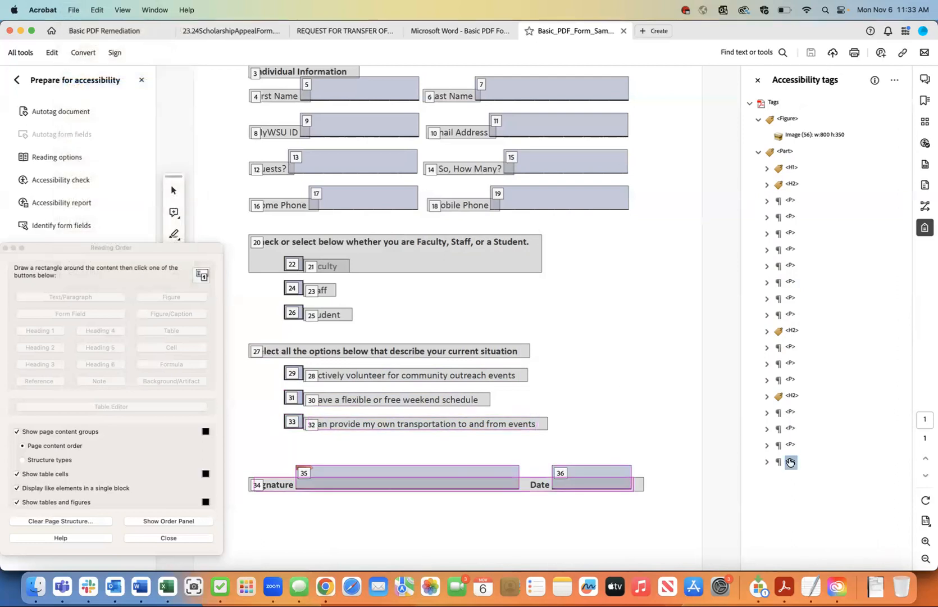
click(767, 461)
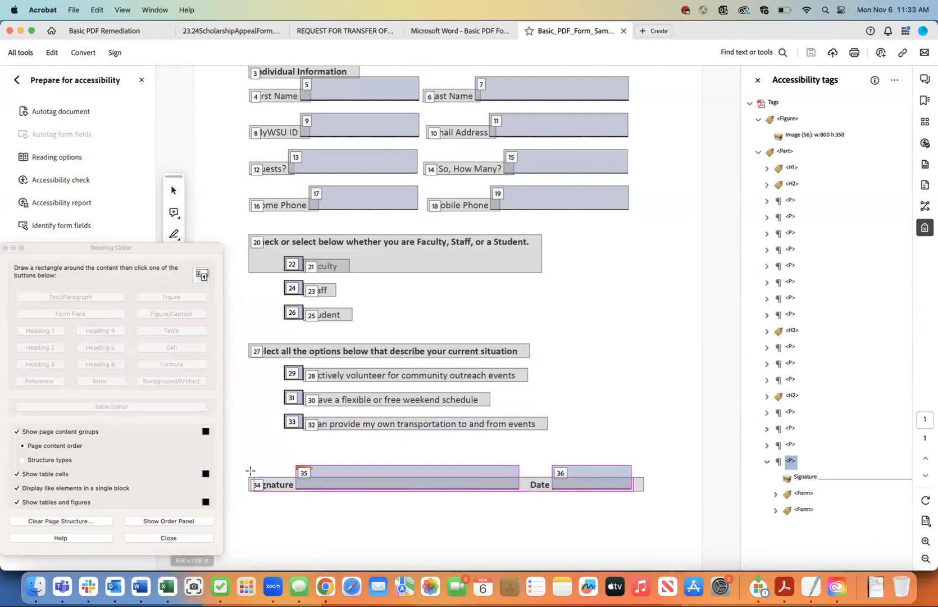
drag(247, 474, 294, 494)
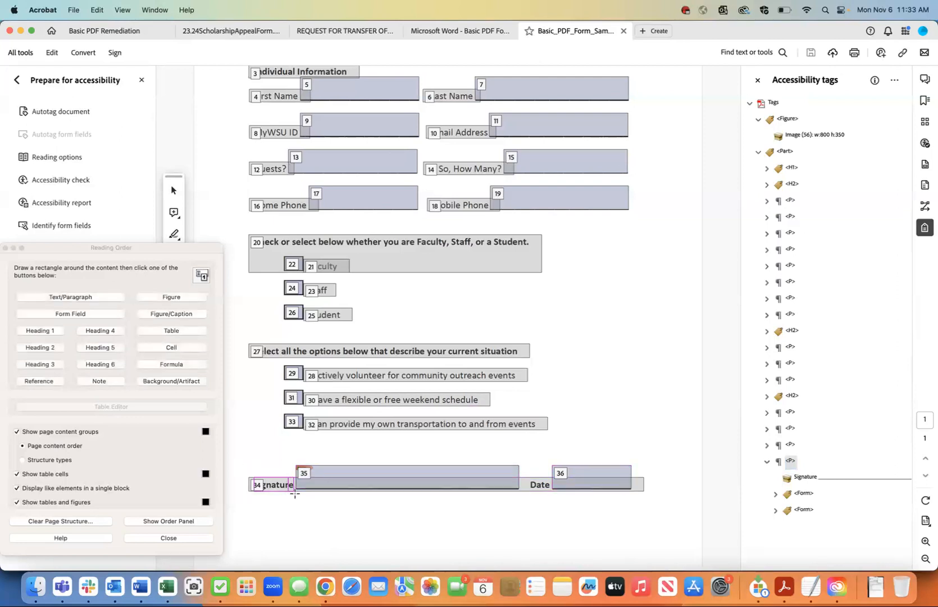
click(83, 297)
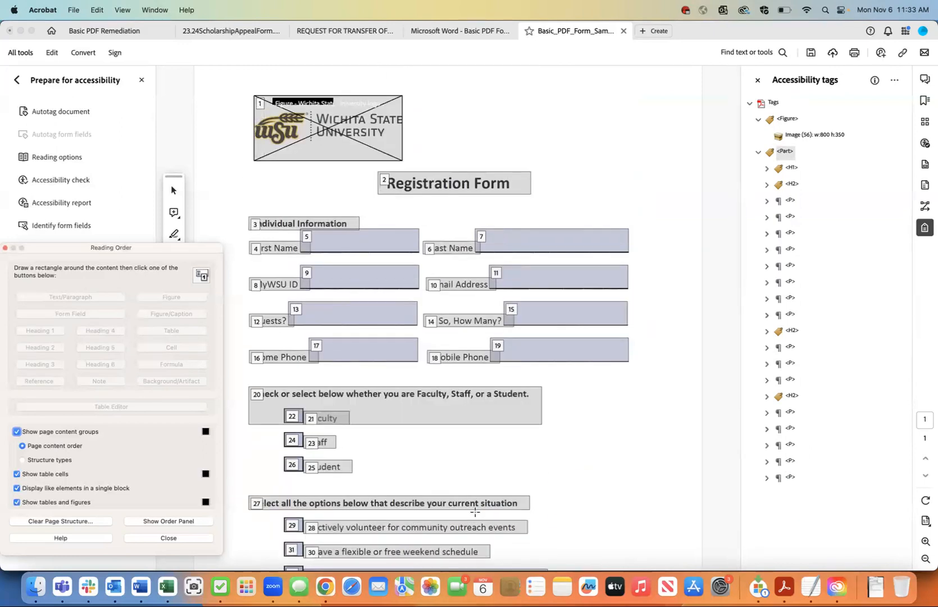
Step: Select only the "Date" label on the signature line and retag it as its own Text/Paragraph
scroll(475, 512, down, 3)
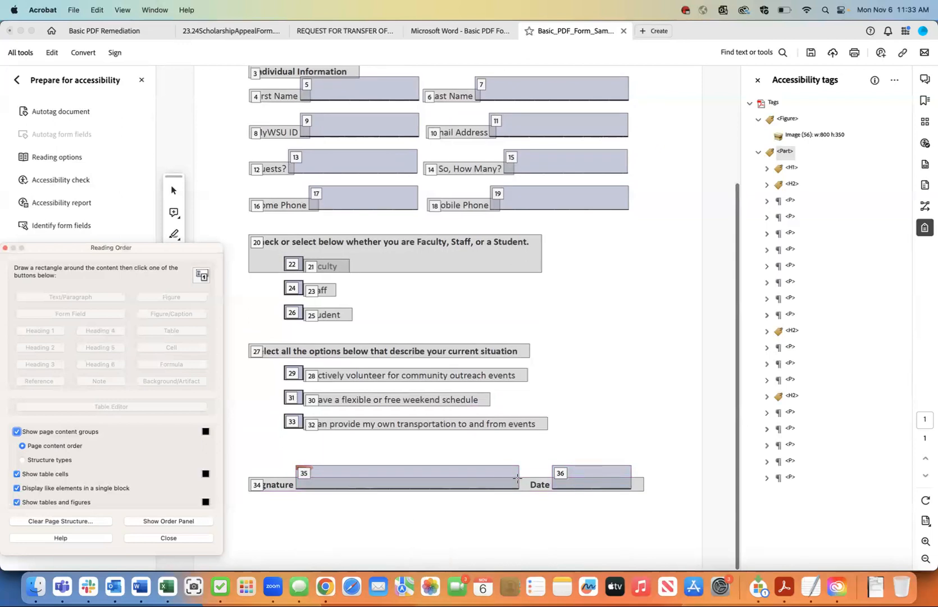
drag(526, 474, 552, 496)
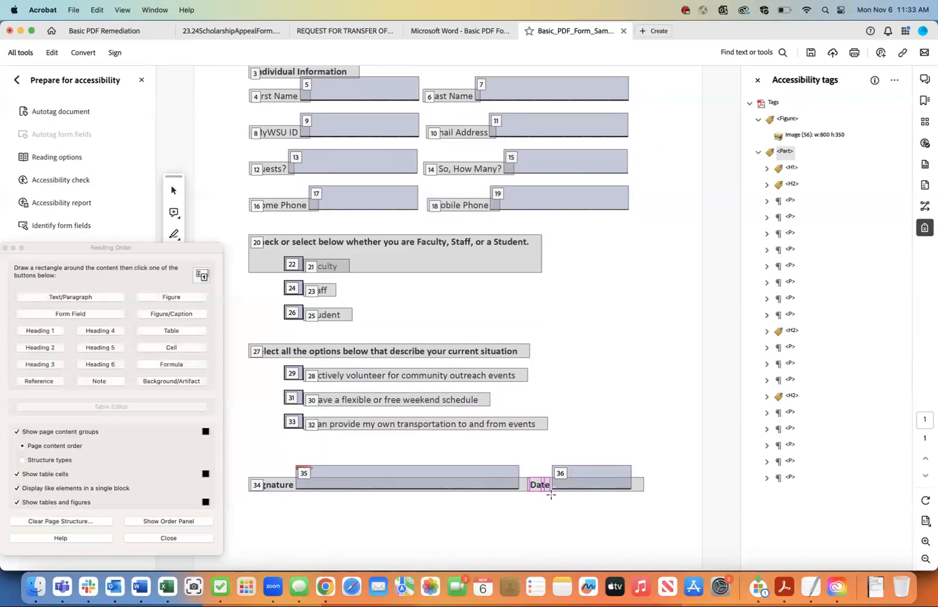
click(529, 470)
drag(529, 472, 550, 496)
click(109, 298)
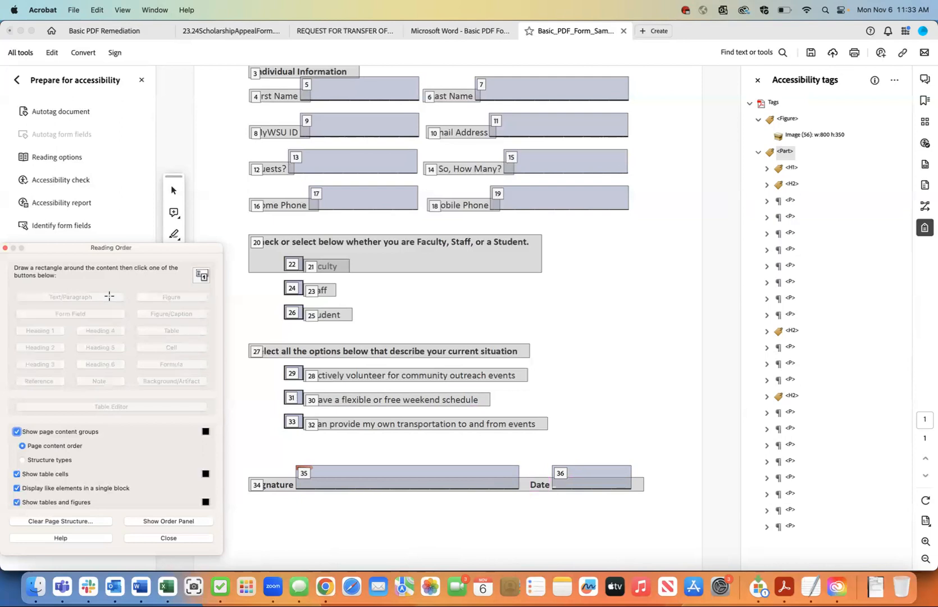
Step: Check the new paragraph tags at the end of the tag tree against the page and expand the Signature paragraph
click(790, 494)
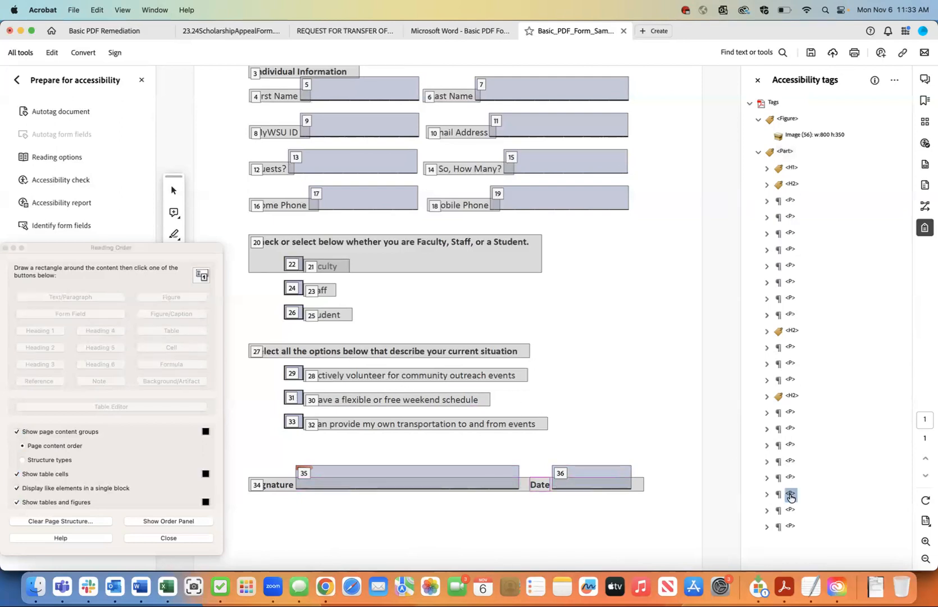
click(788, 477)
click(788, 462)
click(790, 445)
click(789, 461)
click(767, 461)
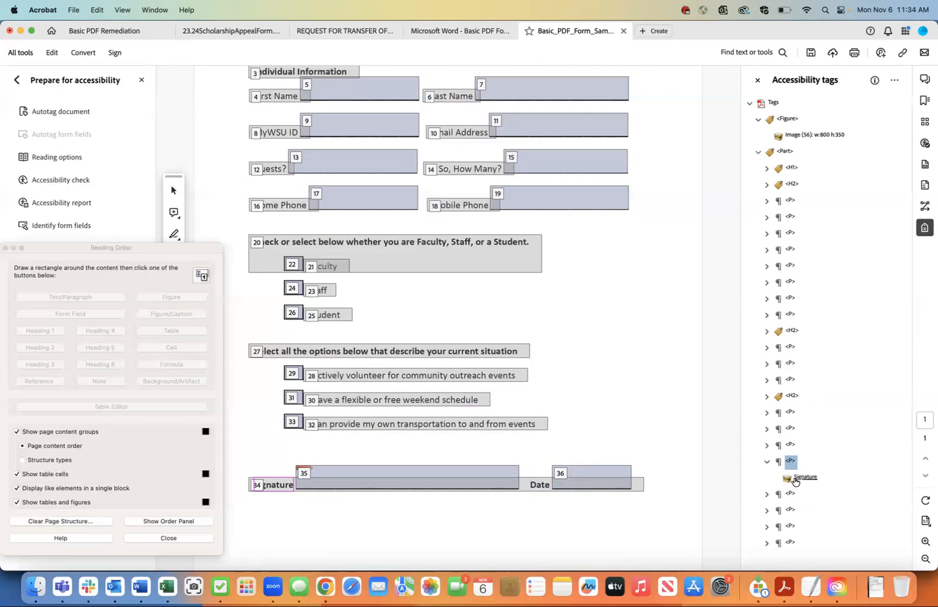
Step: Expand the remaining signature-line paragraph tags and check which page fields their two Form tags belong to
click(766, 494)
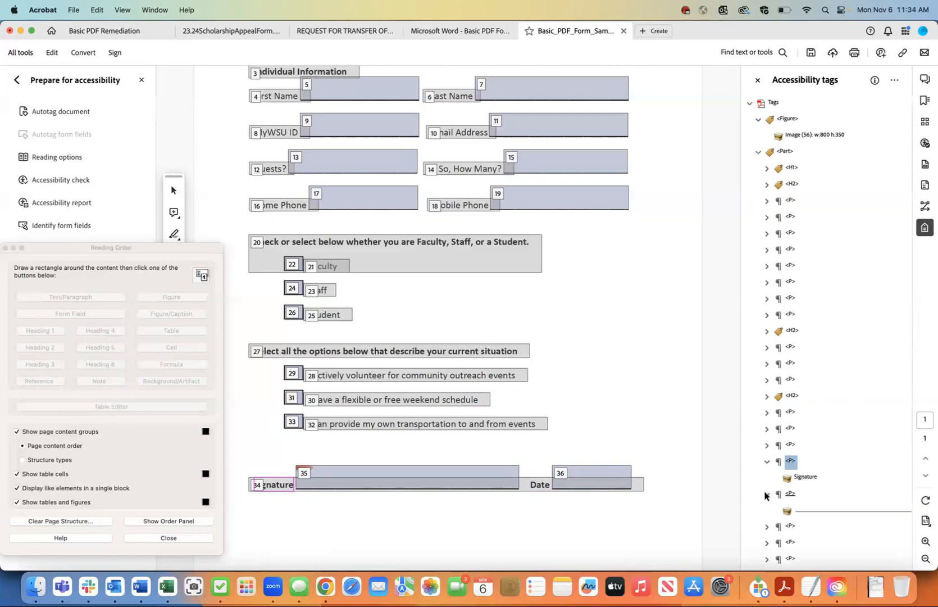
click(767, 527)
scroll(767, 528, down, 1)
click(766, 544)
scroll(765, 548, down, 1)
click(766, 560)
scroll(765, 562, down, 2)
click(803, 543)
click(802, 560)
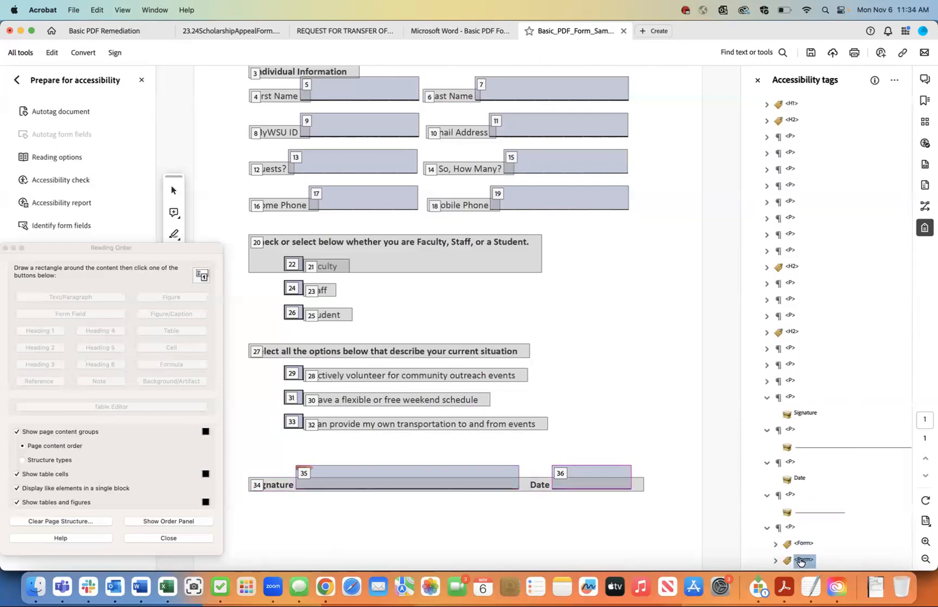
Step: Change the blank line content after the Signature label to an artifact and delete its emptied paragraph tag
click(812, 448)
right_click(813, 449)
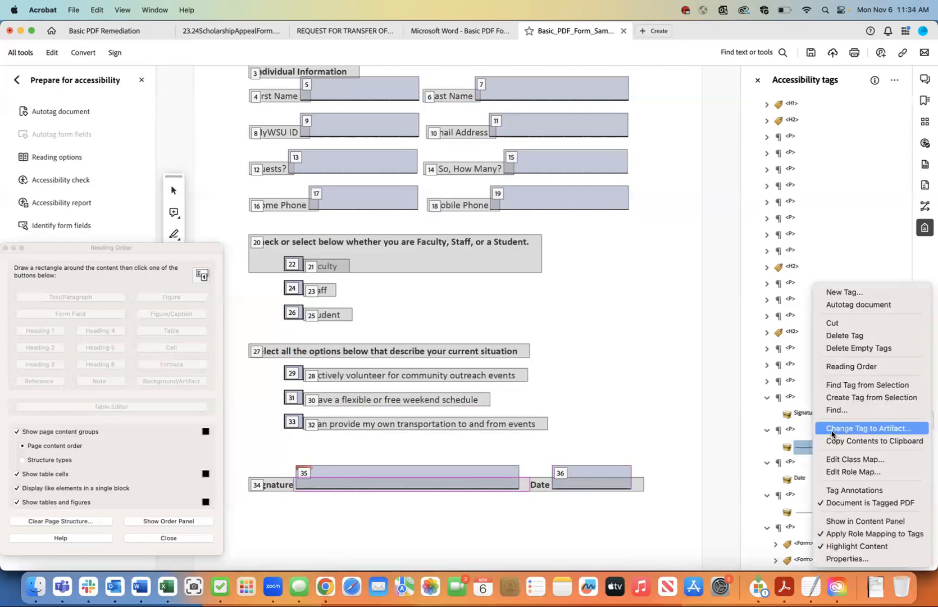
click(848, 428)
click(501, 329)
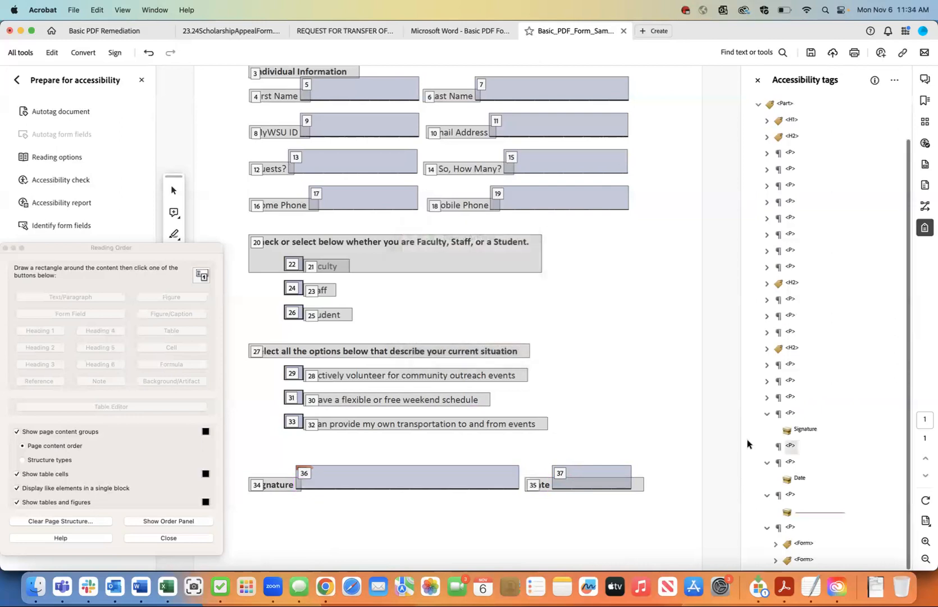
right_click(790, 448)
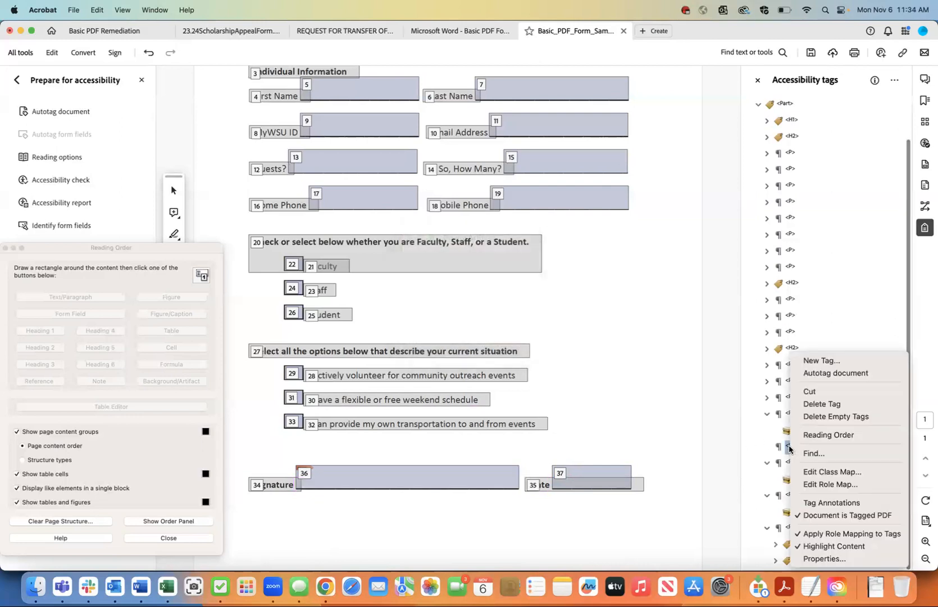
click(807, 404)
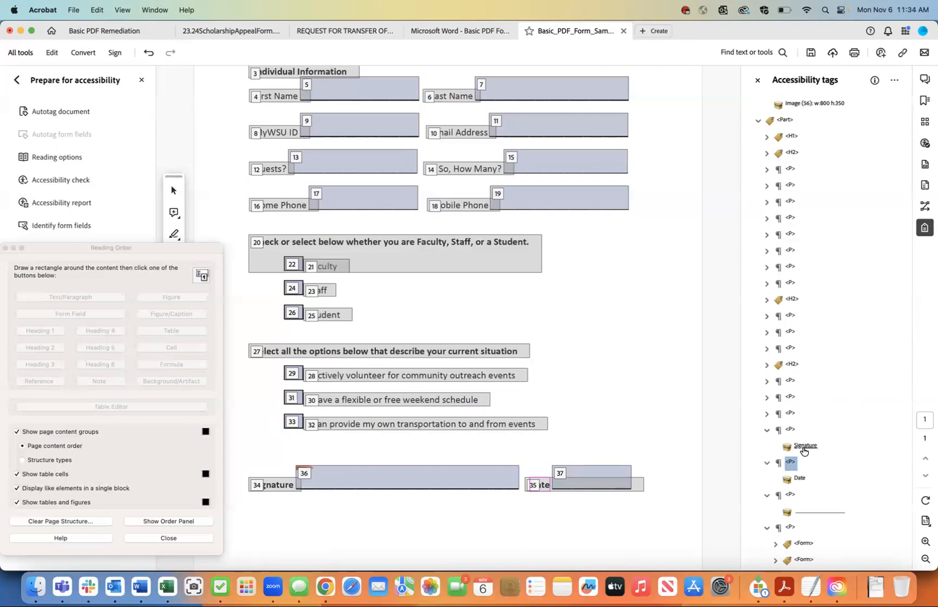
Step: Move the Form tag holding the Signature field into the Signature label's paragraph tag, directly after the label text
click(800, 544)
click(775, 544)
scroll(776, 547, down, 1)
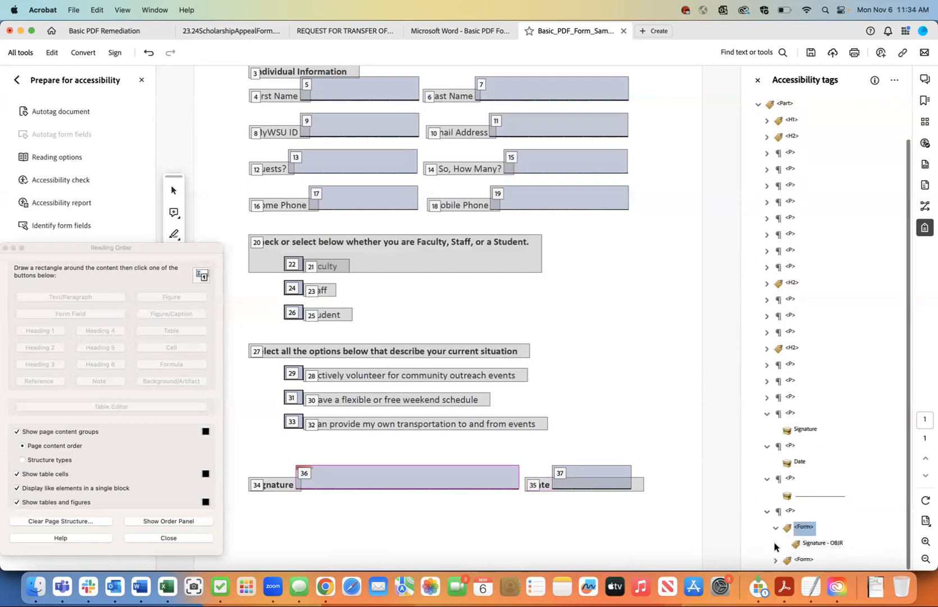
right_click(802, 529)
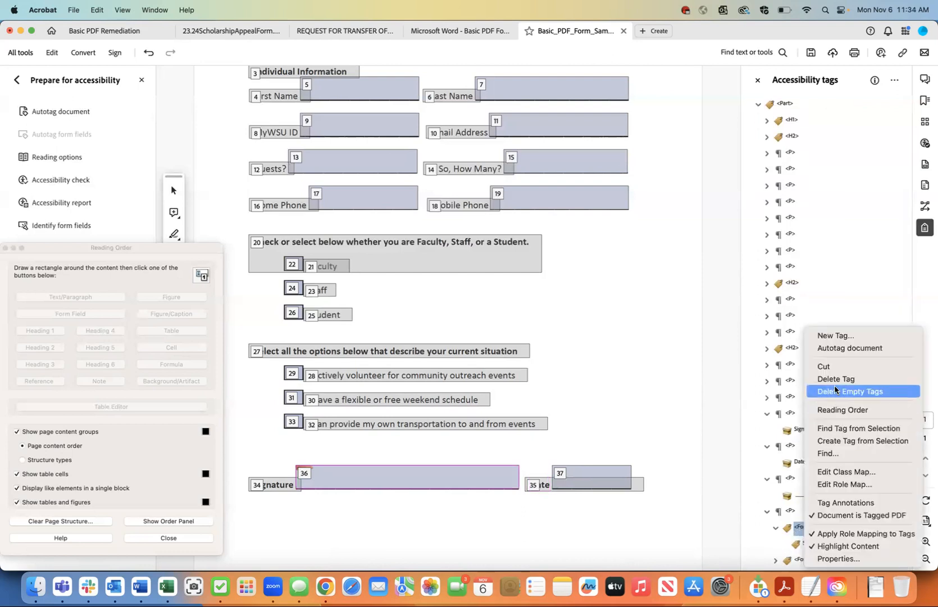
click(834, 368)
click(807, 429)
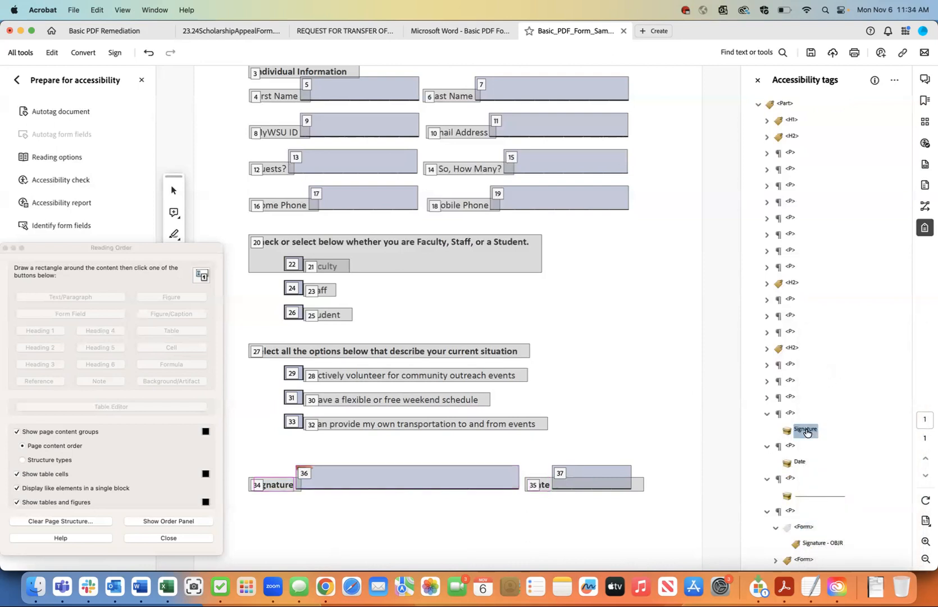
right_click(807, 428)
click(831, 312)
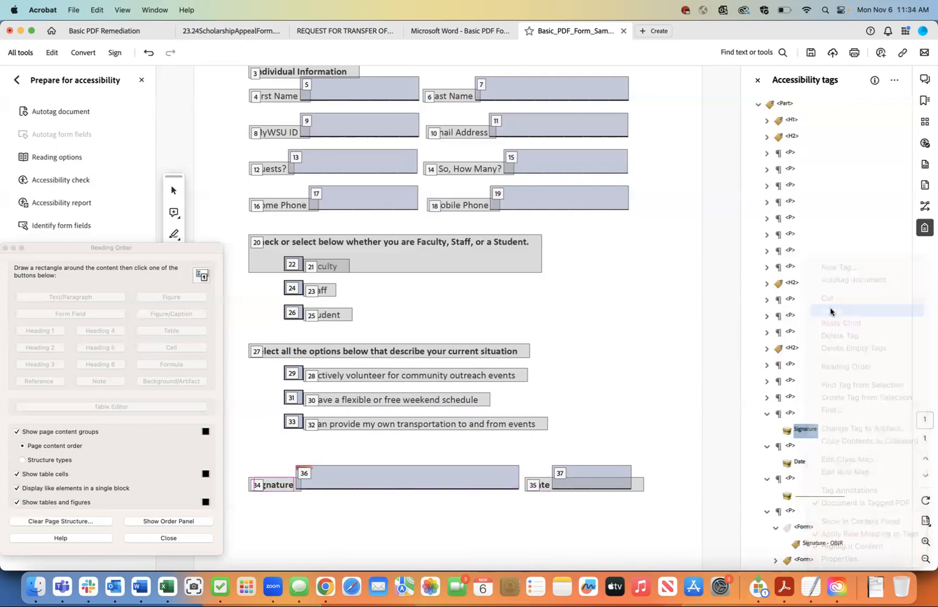
click(790, 414)
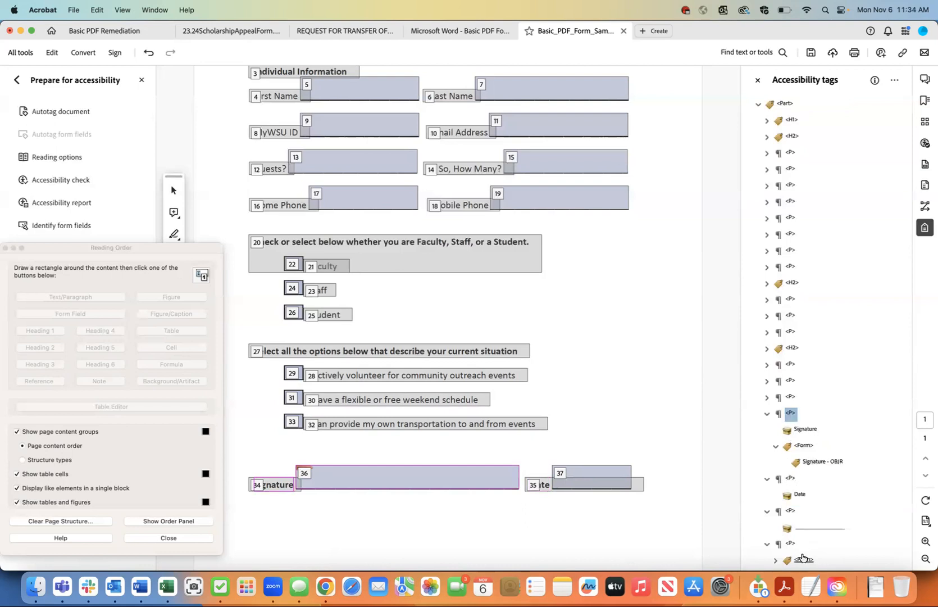
Step: Change the blank line content after the Date label to a Page artifact and delete its emptied paragraph tag
click(807, 529)
right_click(807, 529)
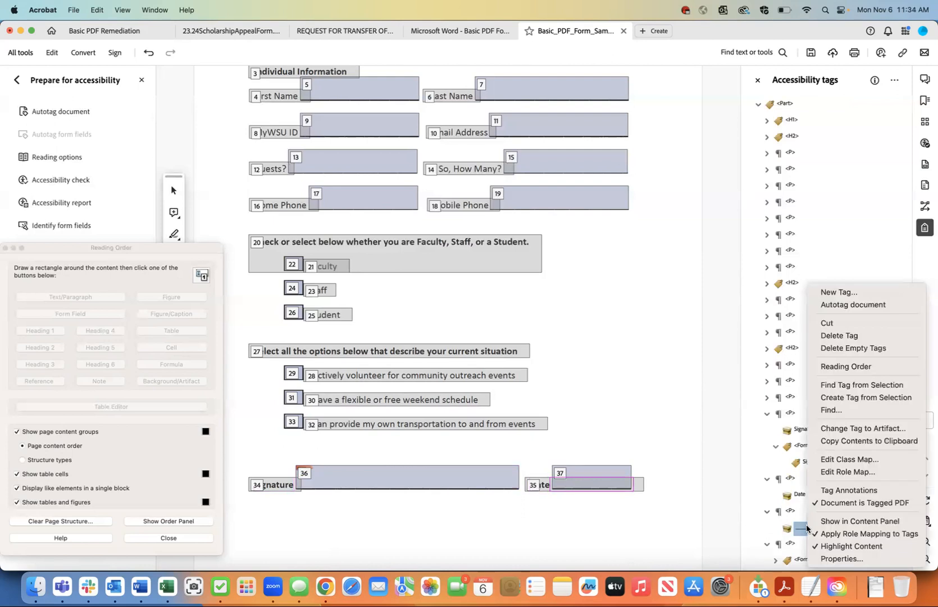
click(837, 428)
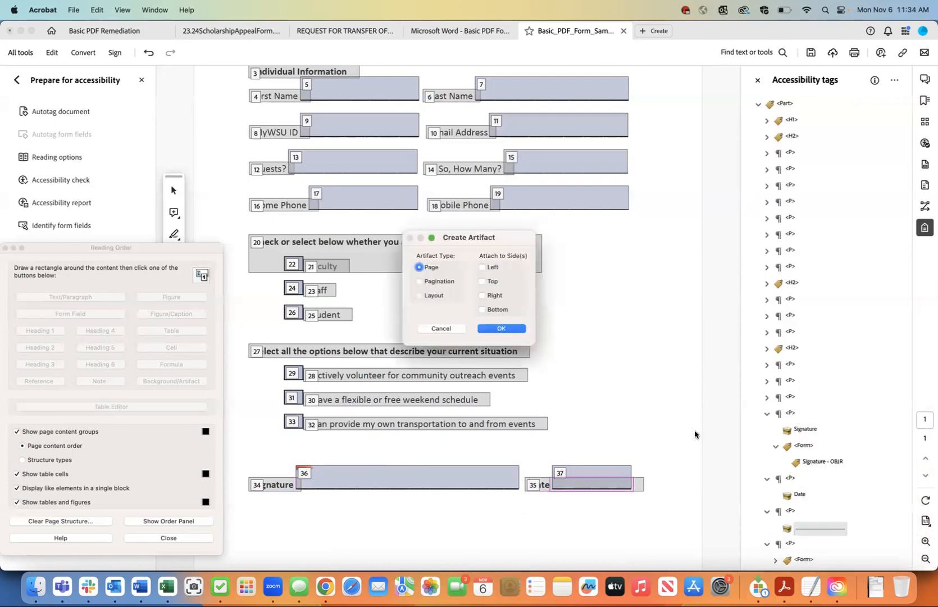
click(496, 331)
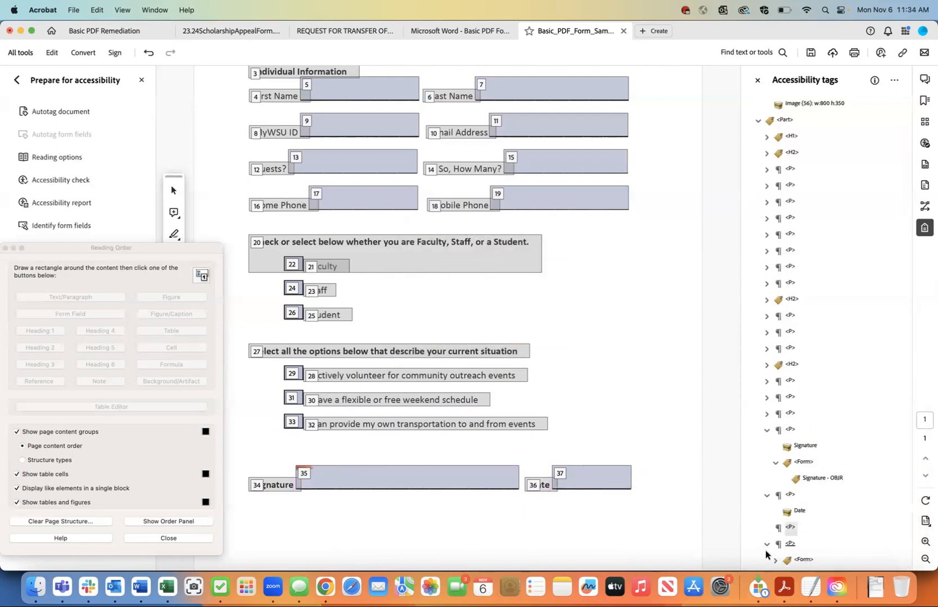
right_click(790, 529)
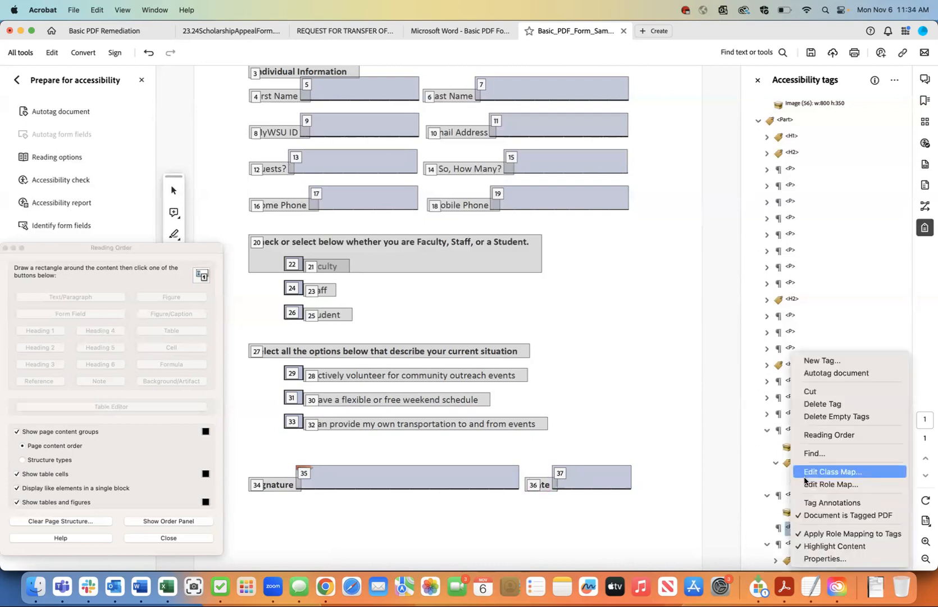
click(810, 404)
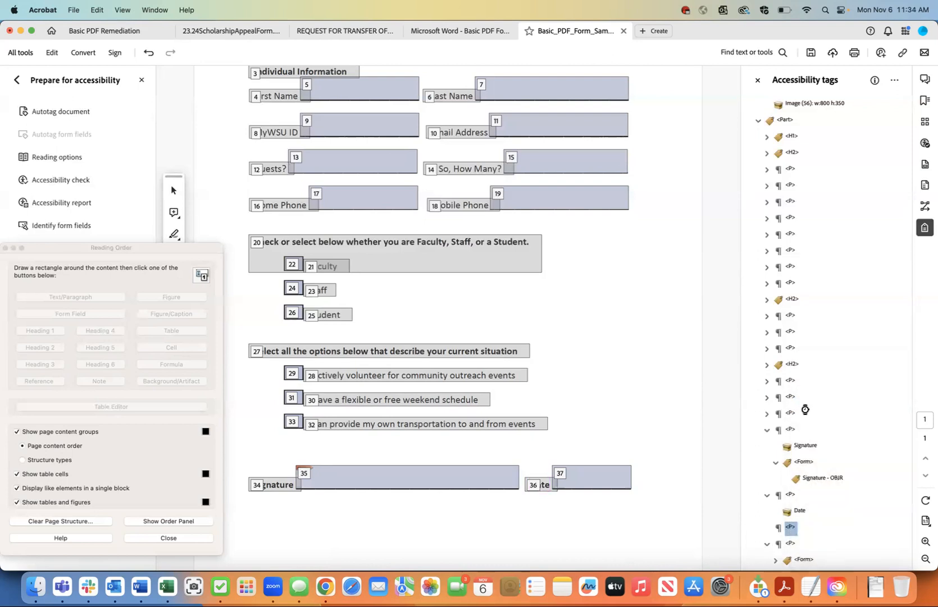
Step: Move the Form tag holding the Date Form Completed field into the Date label's paragraph tag, directly after the label text
click(804, 558)
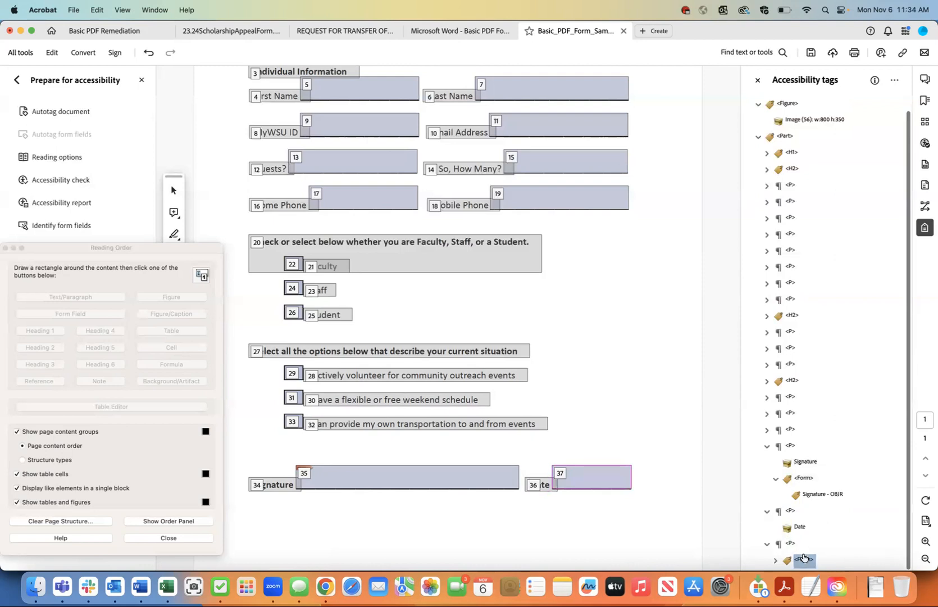
click(776, 560)
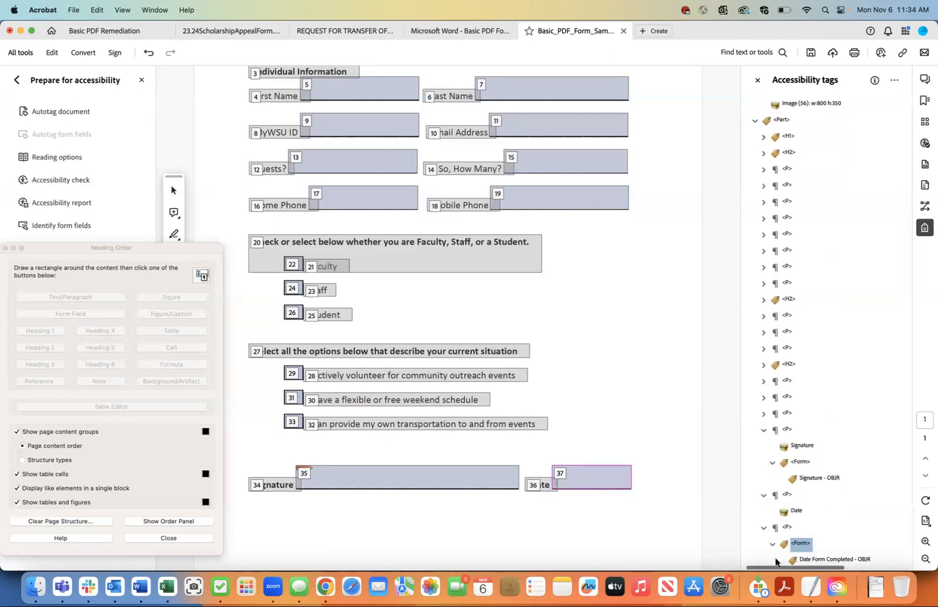
right_click(800, 544)
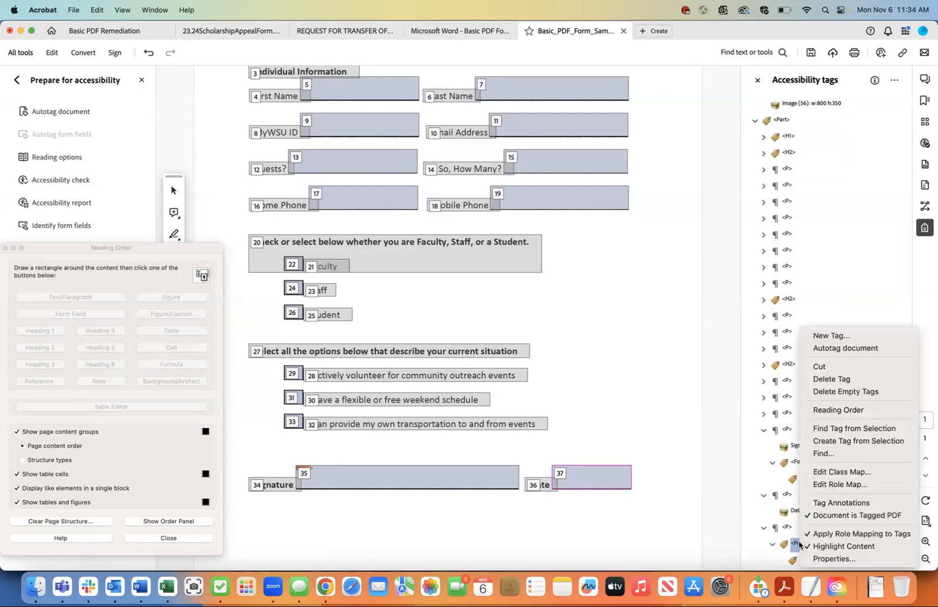
click(828, 371)
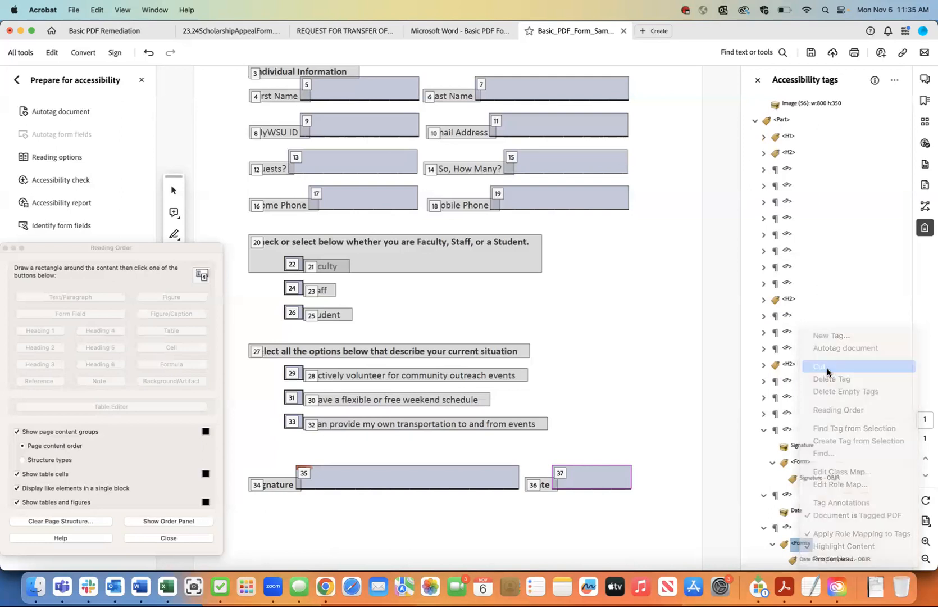
click(797, 511)
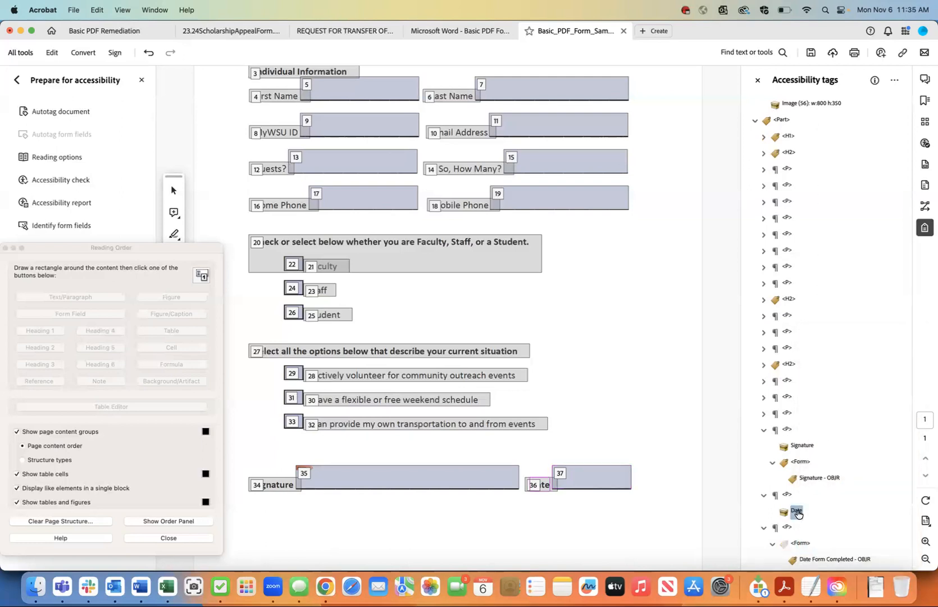
right_click(795, 510)
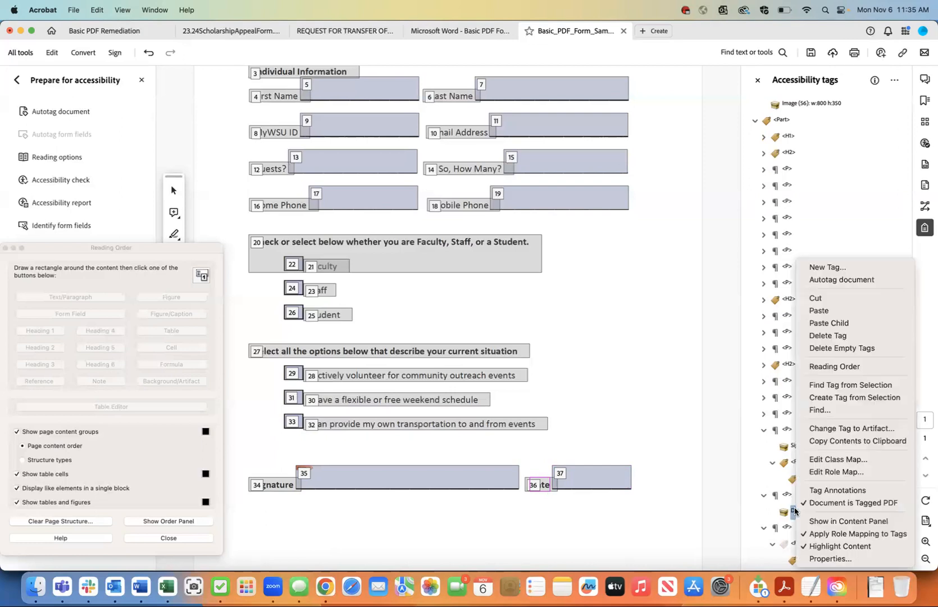
click(819, 310)
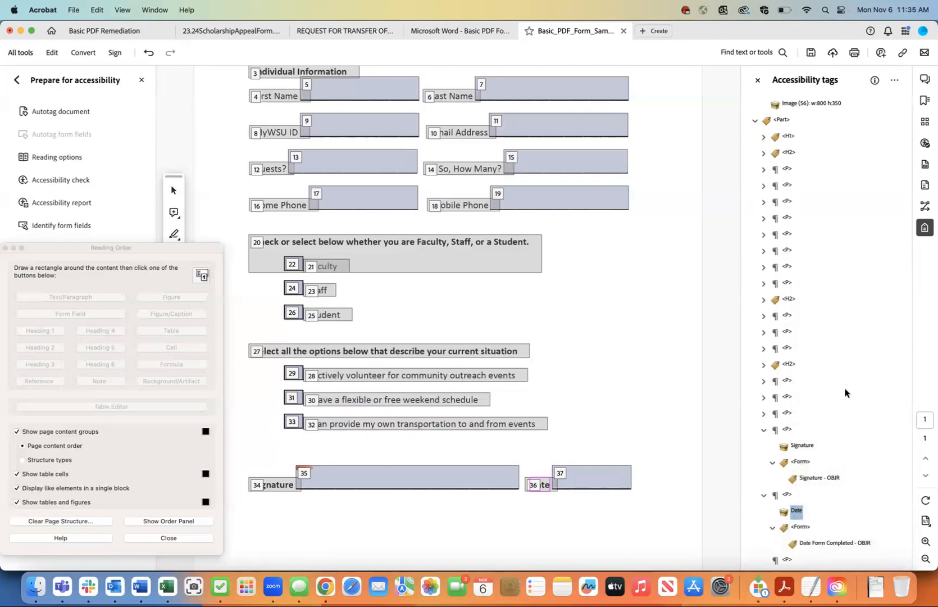
Step: Delete the leftover empty paragraph tag at the end of the tag tree and check the last three collapsed paragraph tags against the page
click(791, 562)
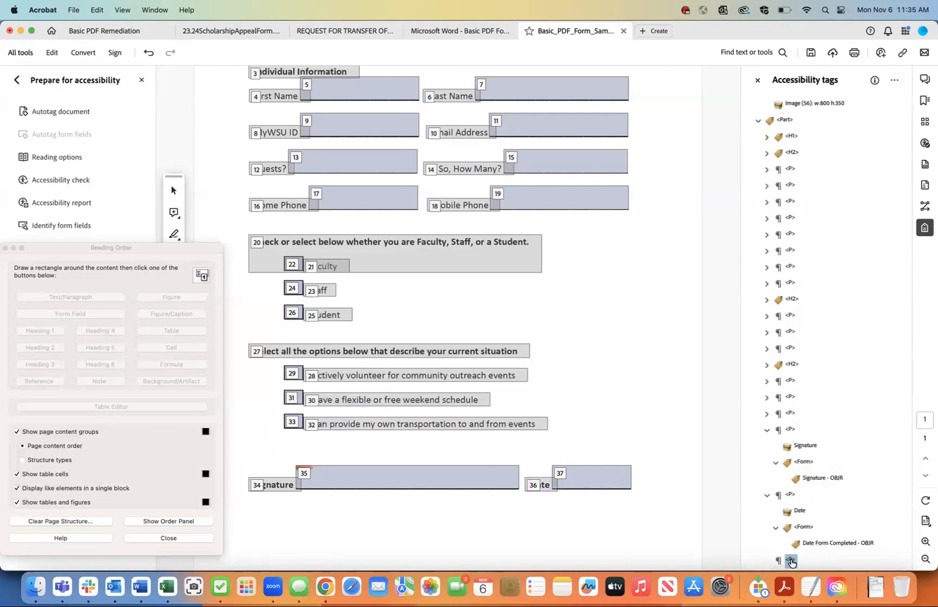
right_click(792, 562)
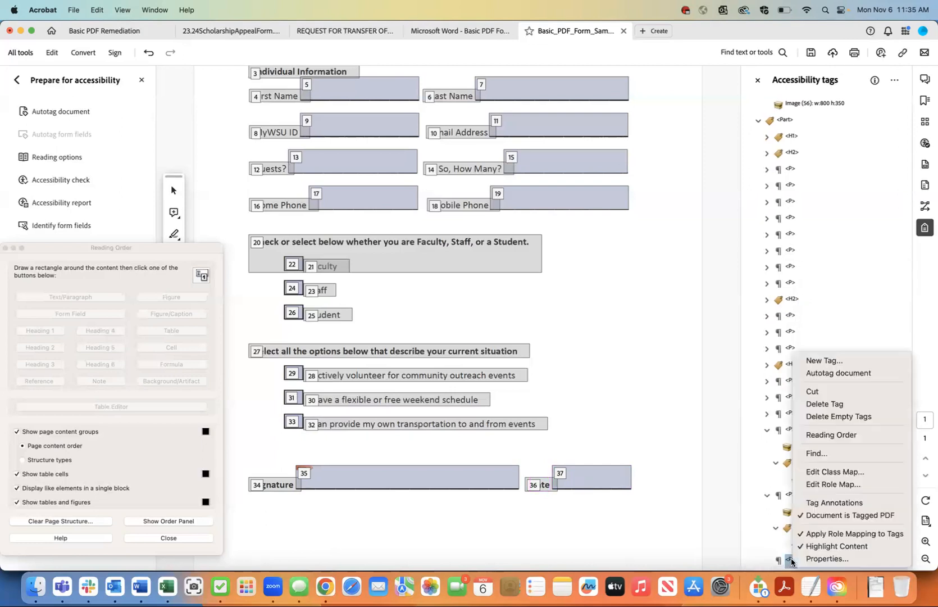
click(820, 404)
click(766, 477)
click(790, 445)
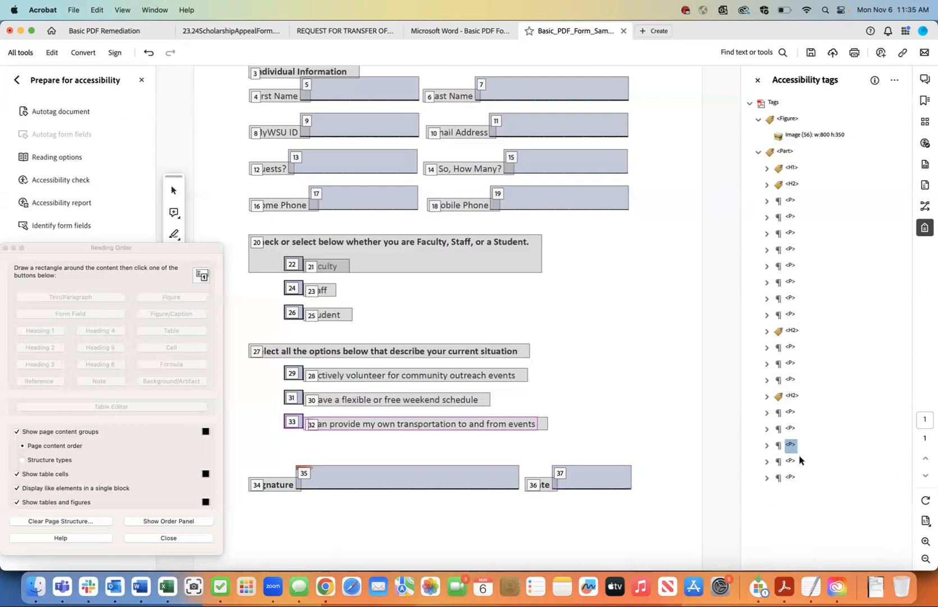
key(Down)
key(Down)
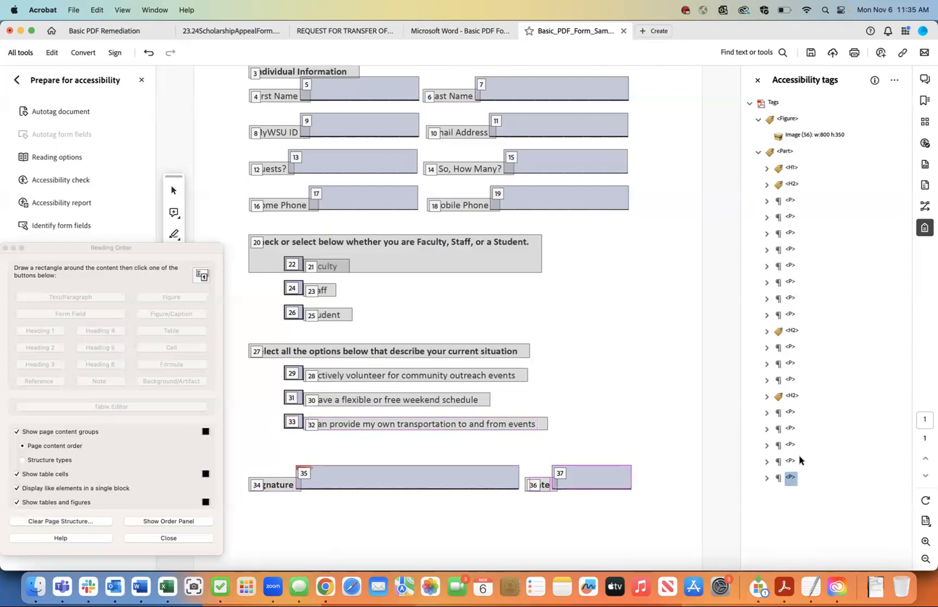